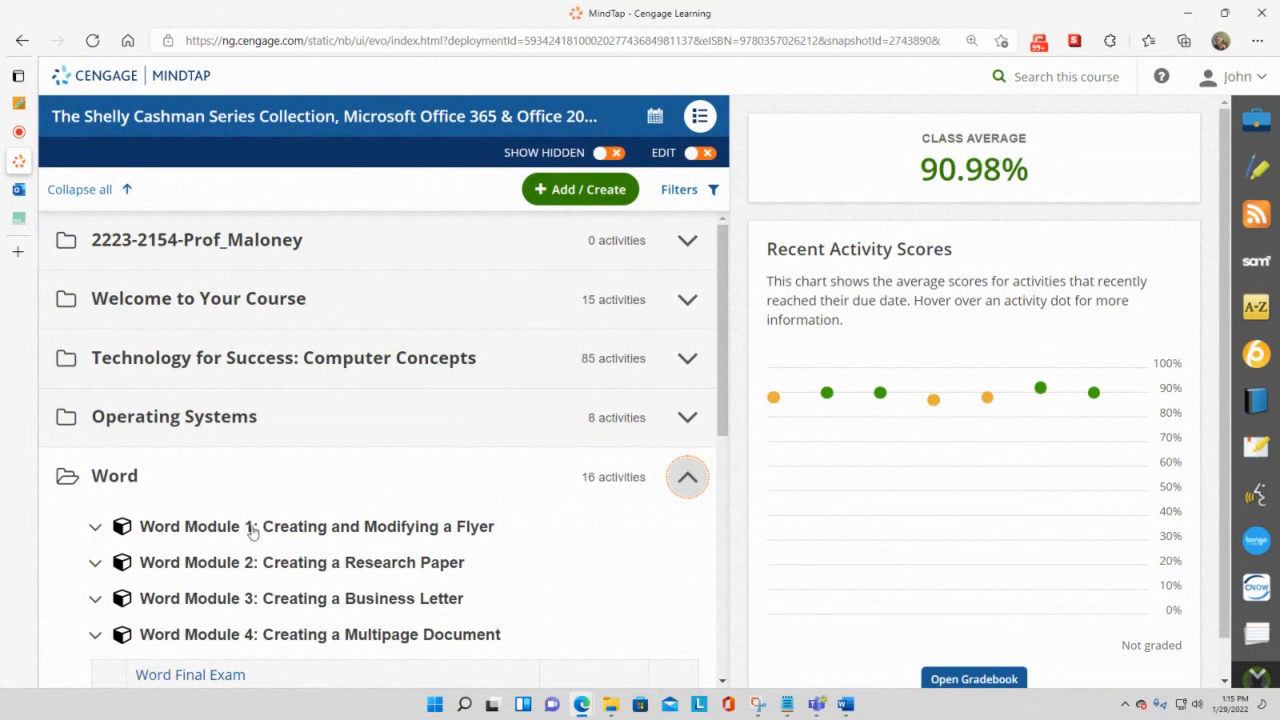
# Open Word Module 1 SAM Training from the Word Module 1: Creating and Modifying a Flyer unit and start the training.
pyautogui.click(250, 528)
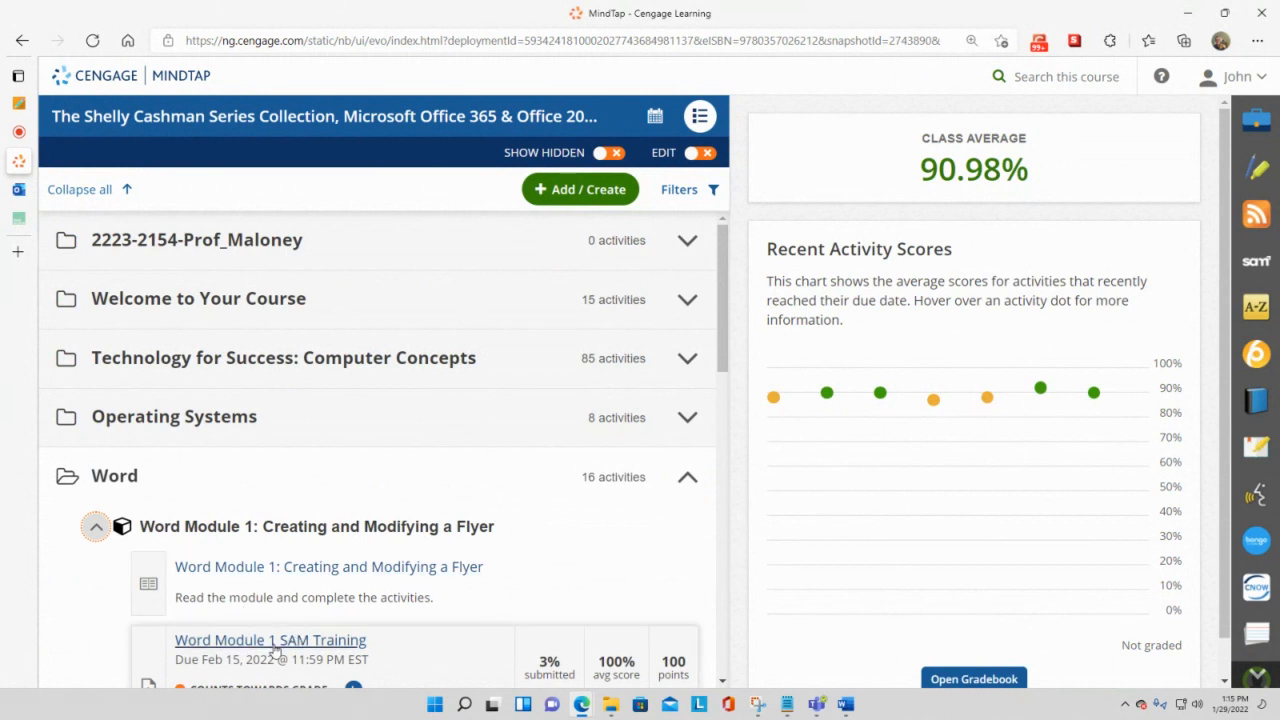
pyautogui.scroll(-1, 275, 640)
pyautogui.scroll(-1, 250, 455)
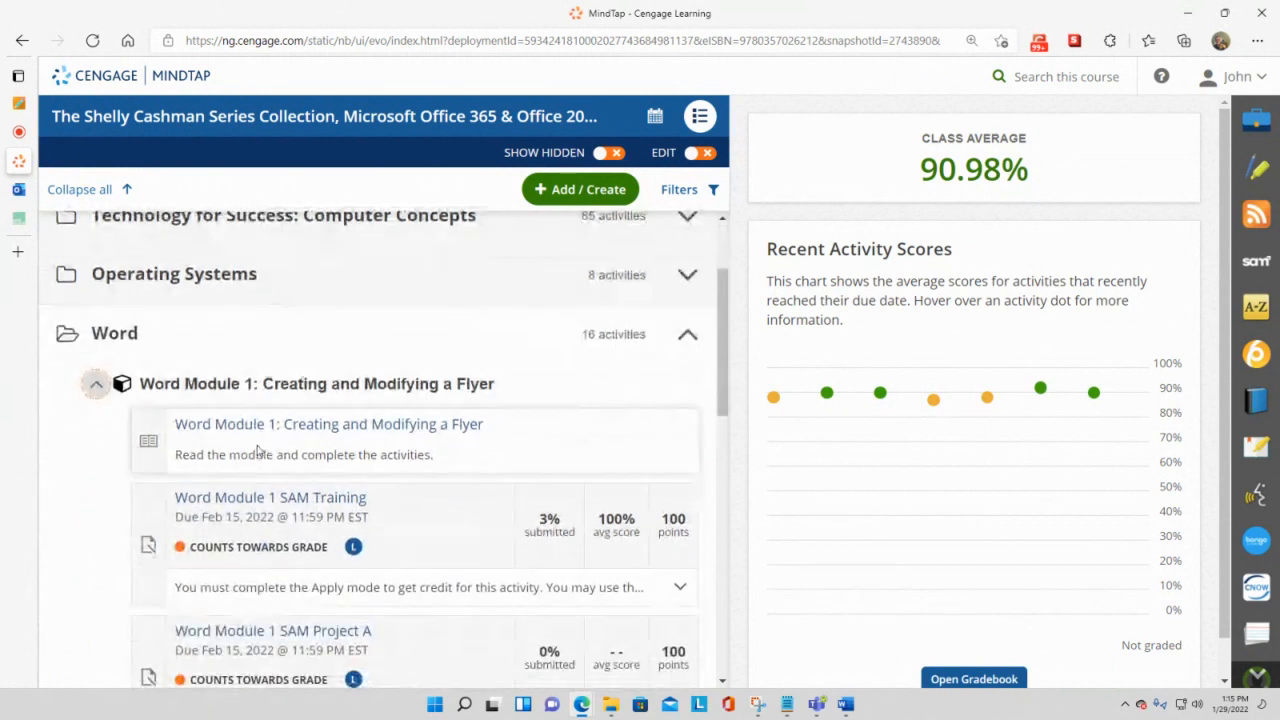
pyautogui.scroll(-3, 228, 556)
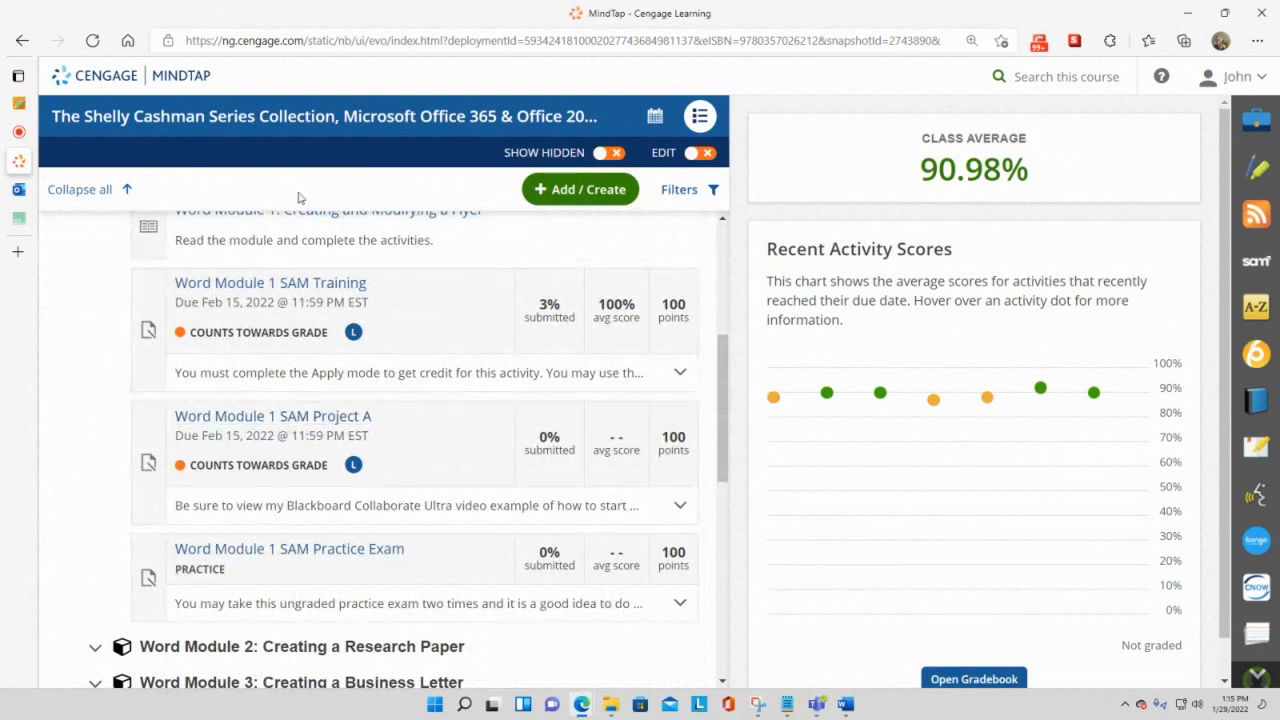
pyautogui.moveTo(546, 316)
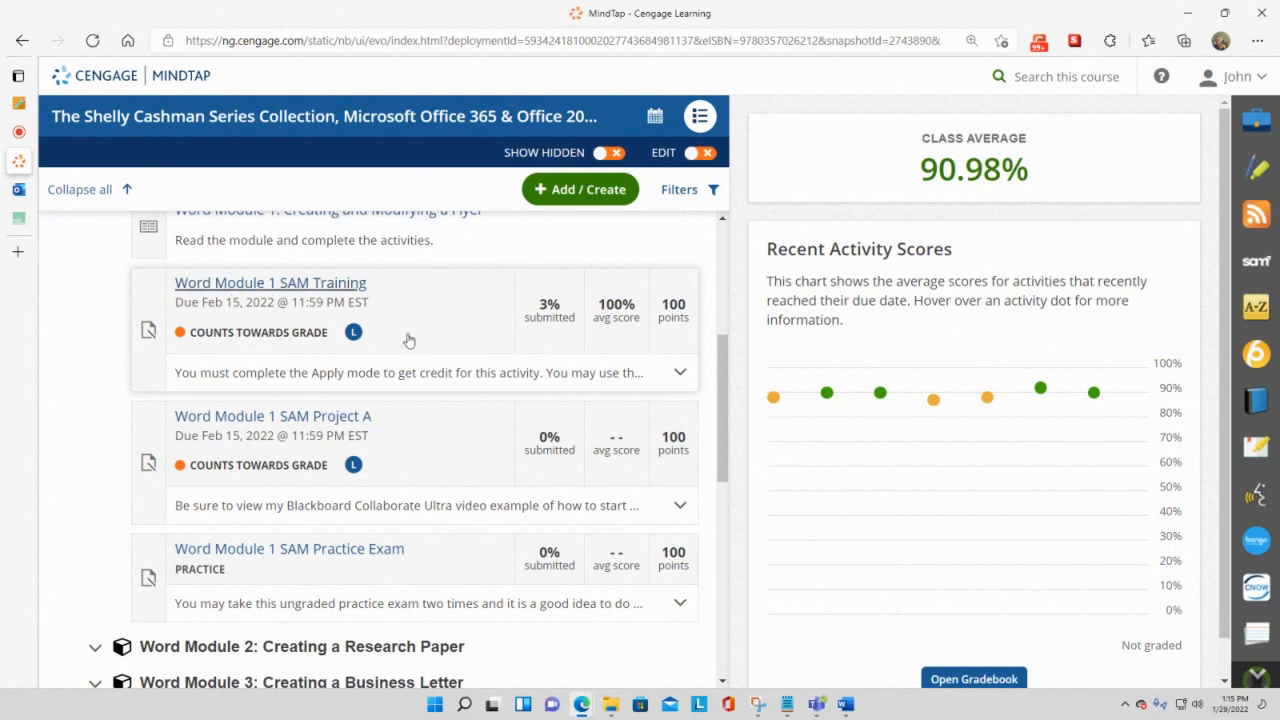
pyautogui.click(236, 289)
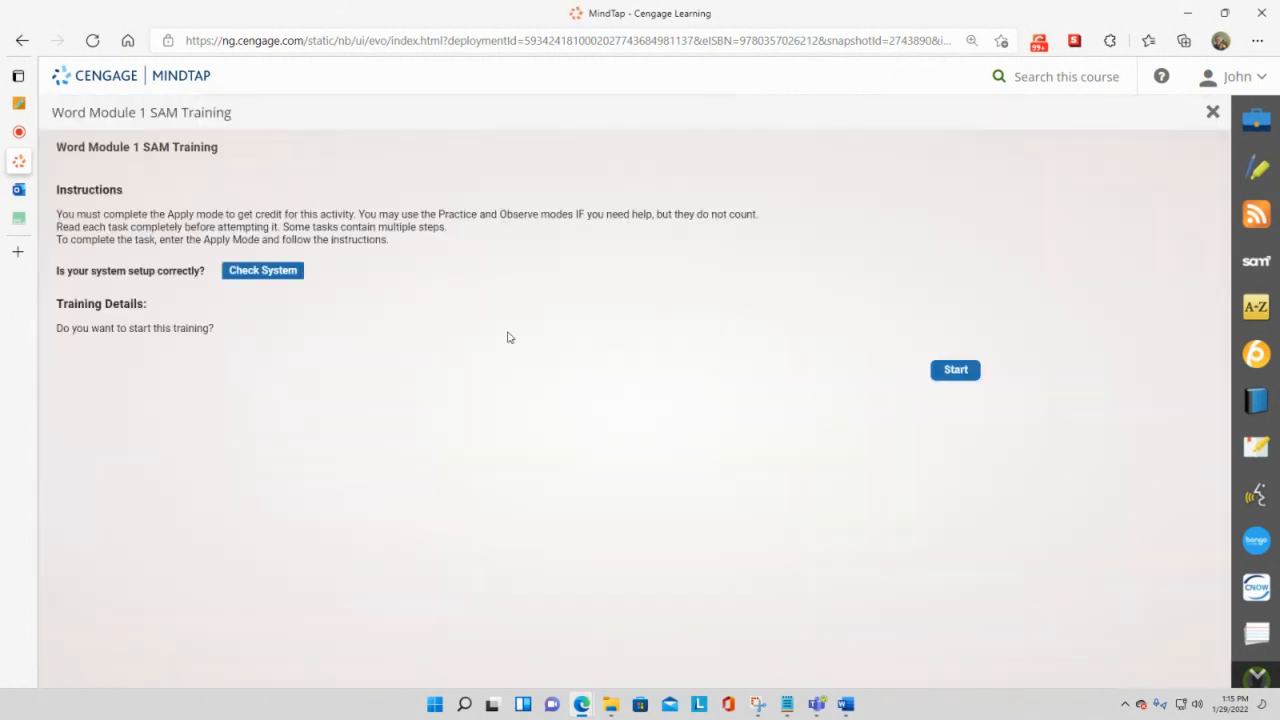
pyautogui.click(955, 371)
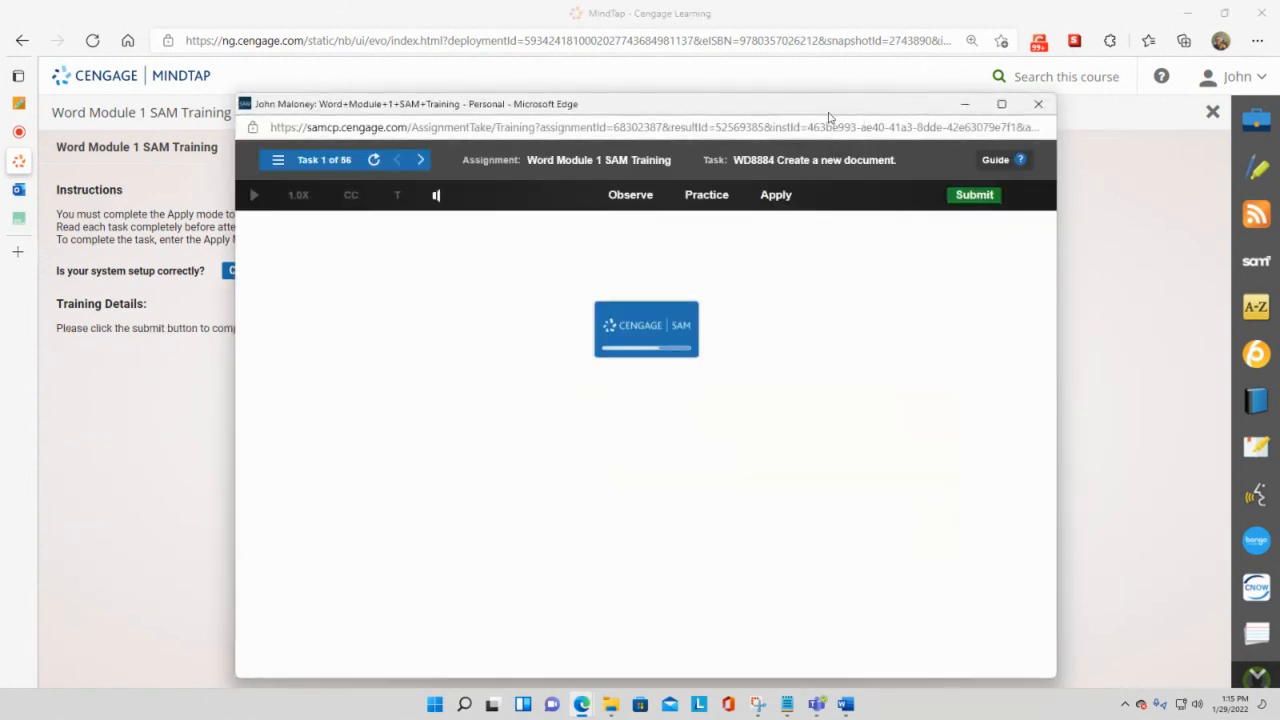
# Maximize the training window and move the task instructions up over the document page.
pyautogui.moveTo(820, 107); pyautogui.dragTo(717, 60)
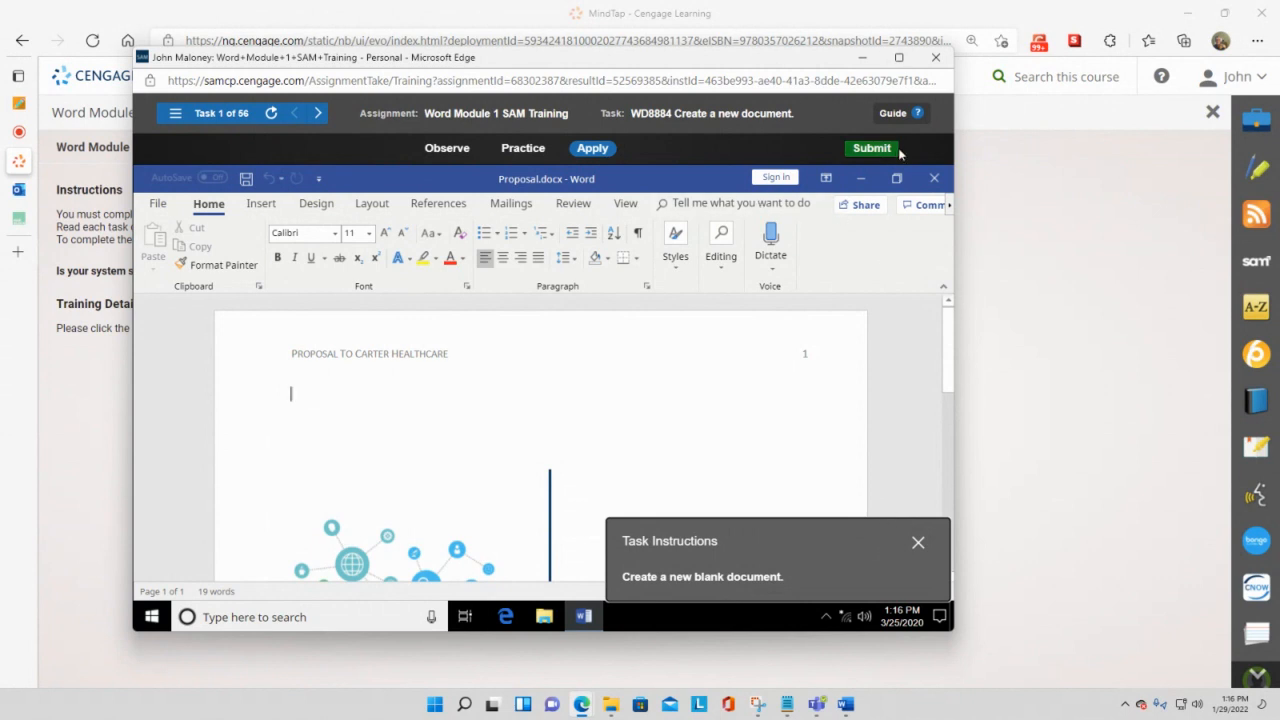
pyautogui.click(898, 58)
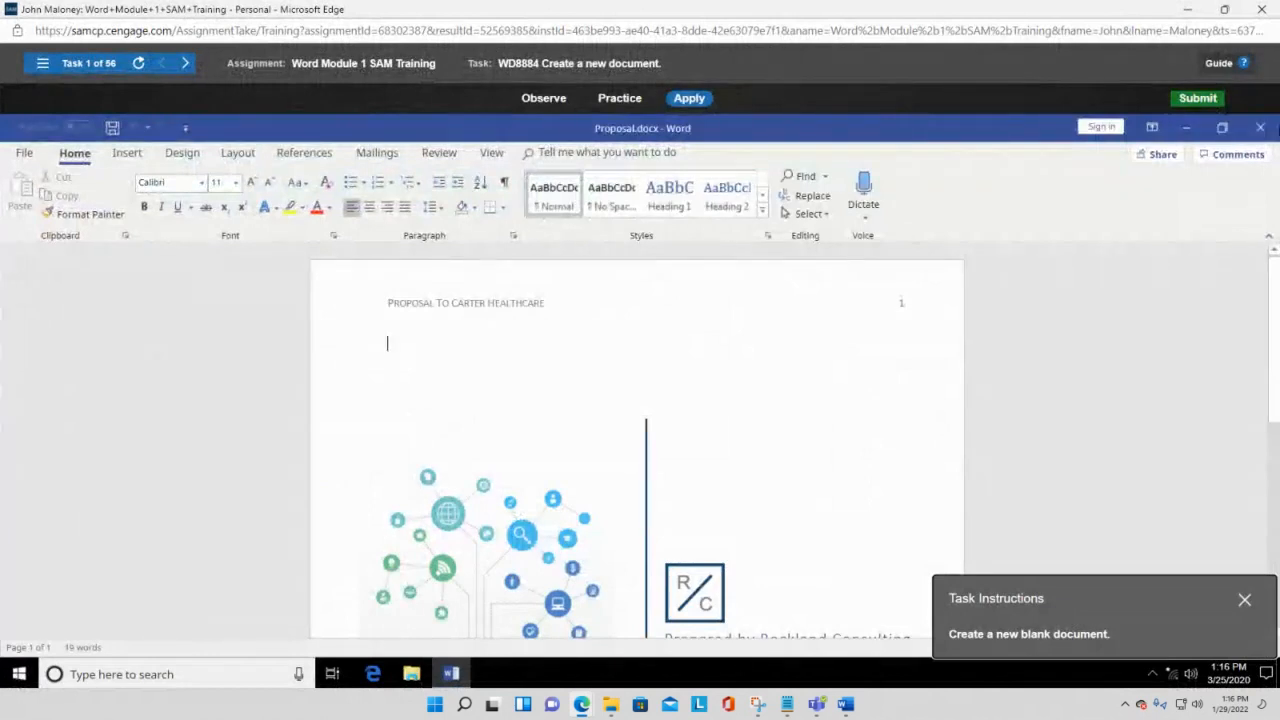
pyautogui.moveTo(1153, 600); pyautogui.dragTo(972, 398)
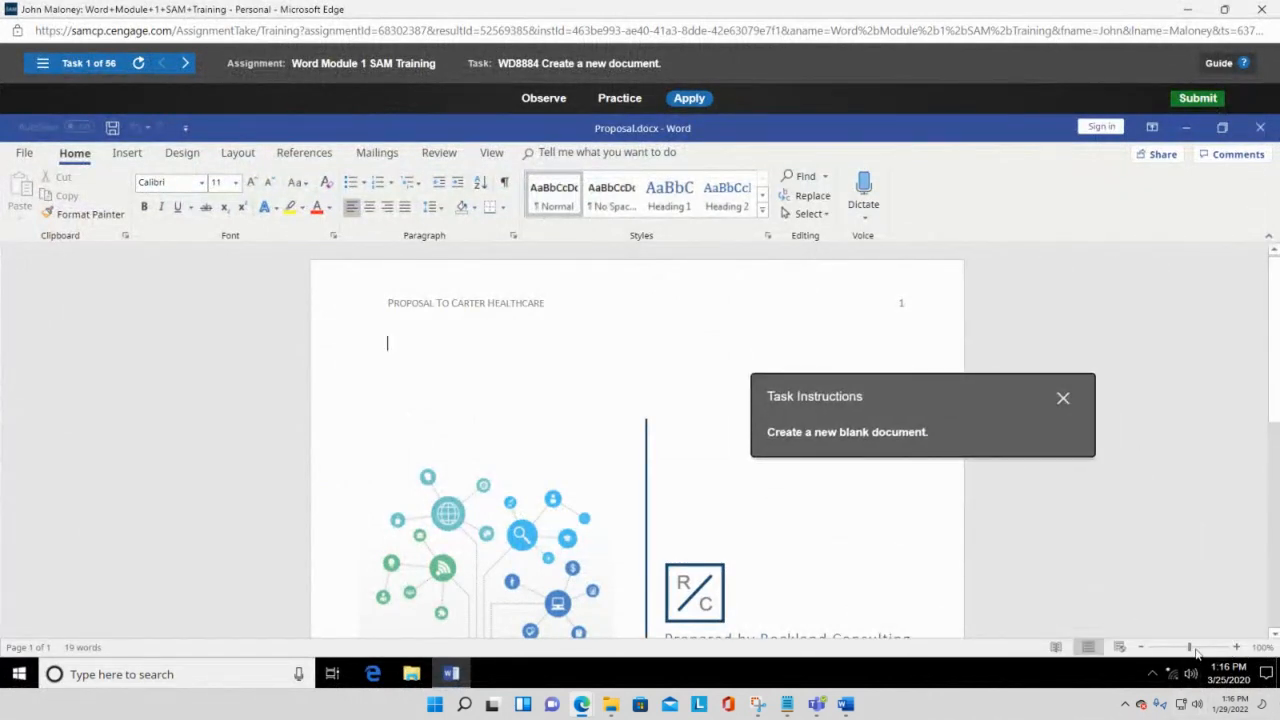
pyautogui.moveTo(1190, 649)
pyautogui.mouseDown()
pyautogui.moveTo(1168, 650)
pyautogui.moveTo(1194, 658)
pyautogui.mouseUp()
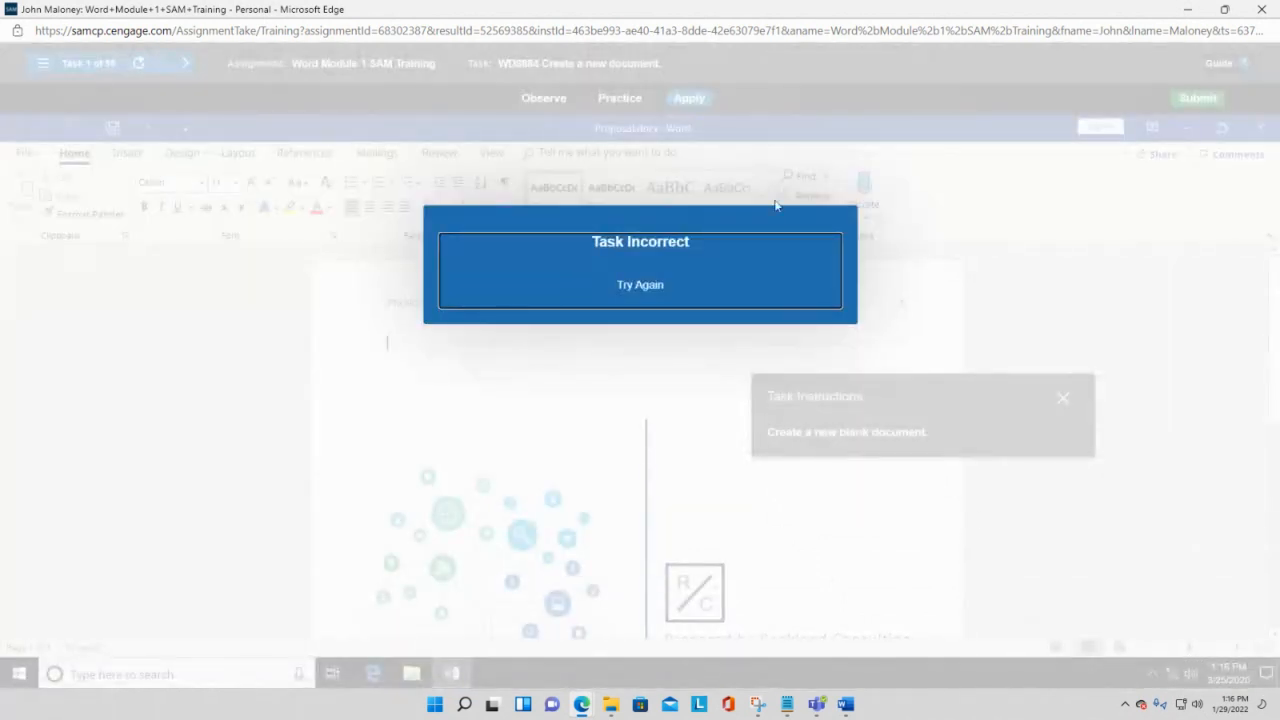
pyautogui.click(751, 248)
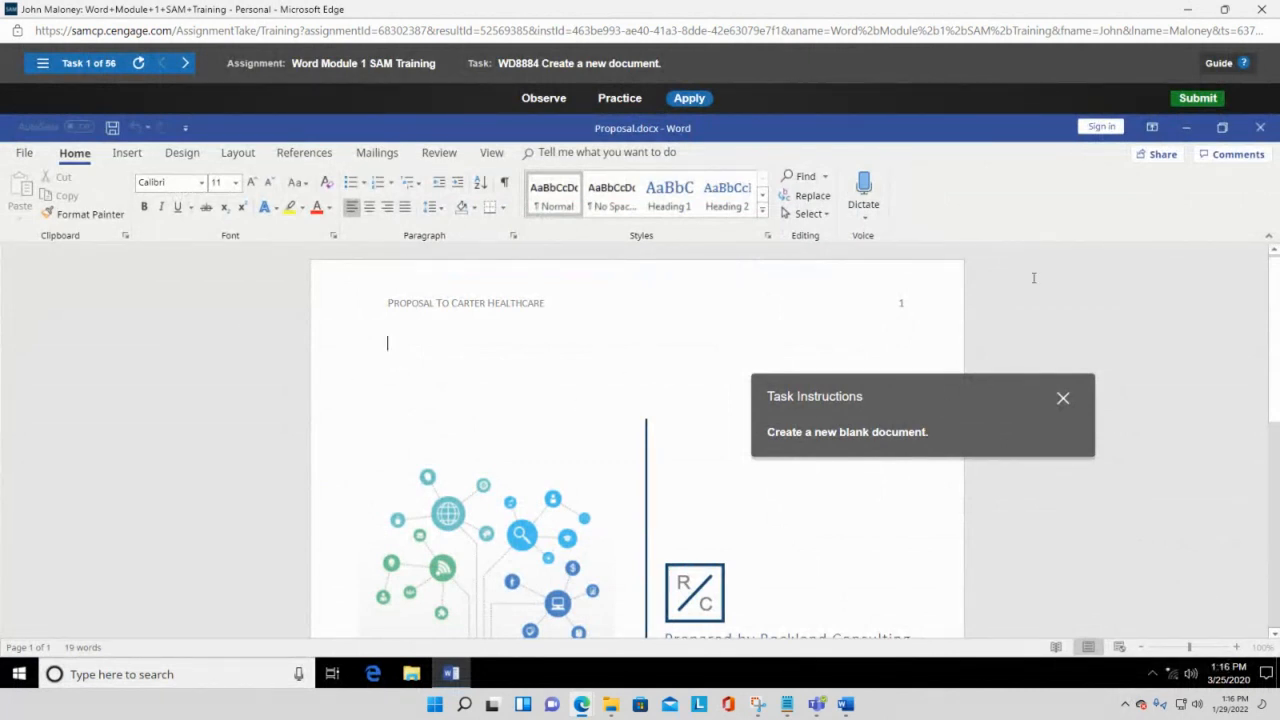
# Create a new blank document to complete task 1.
pyautogui.click(25, 154)
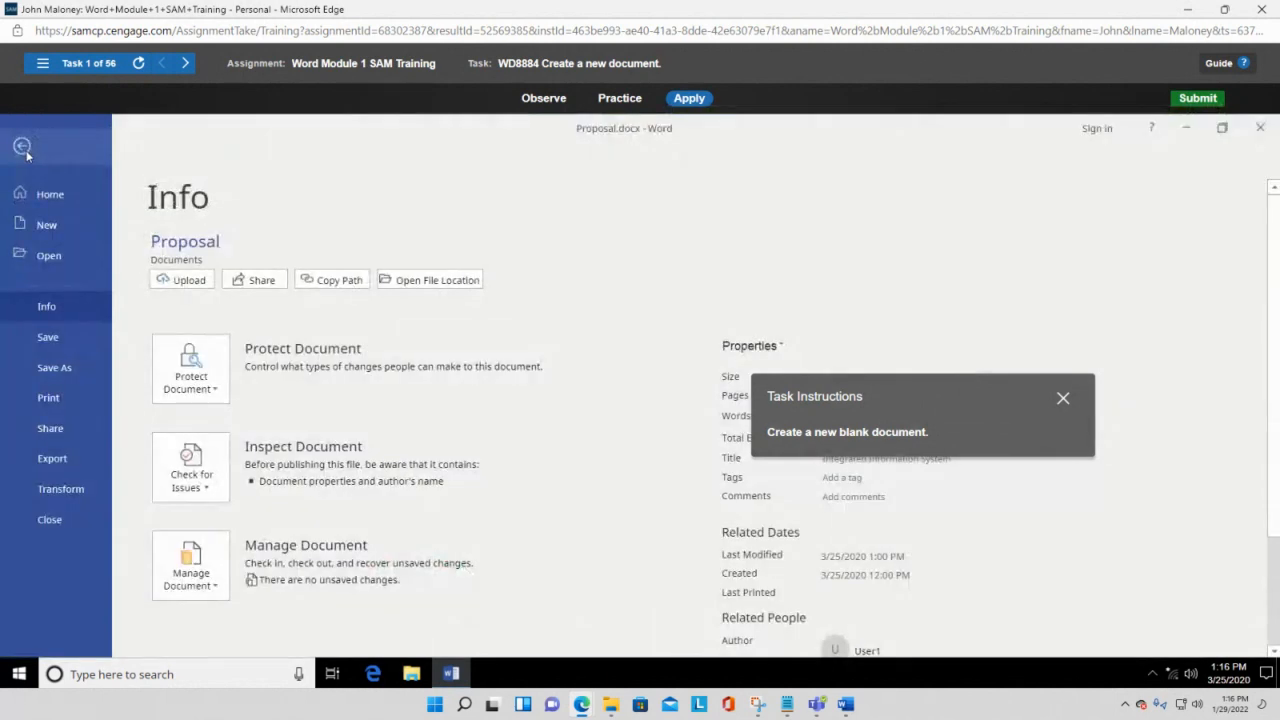
pyautogui.click(38, 232)
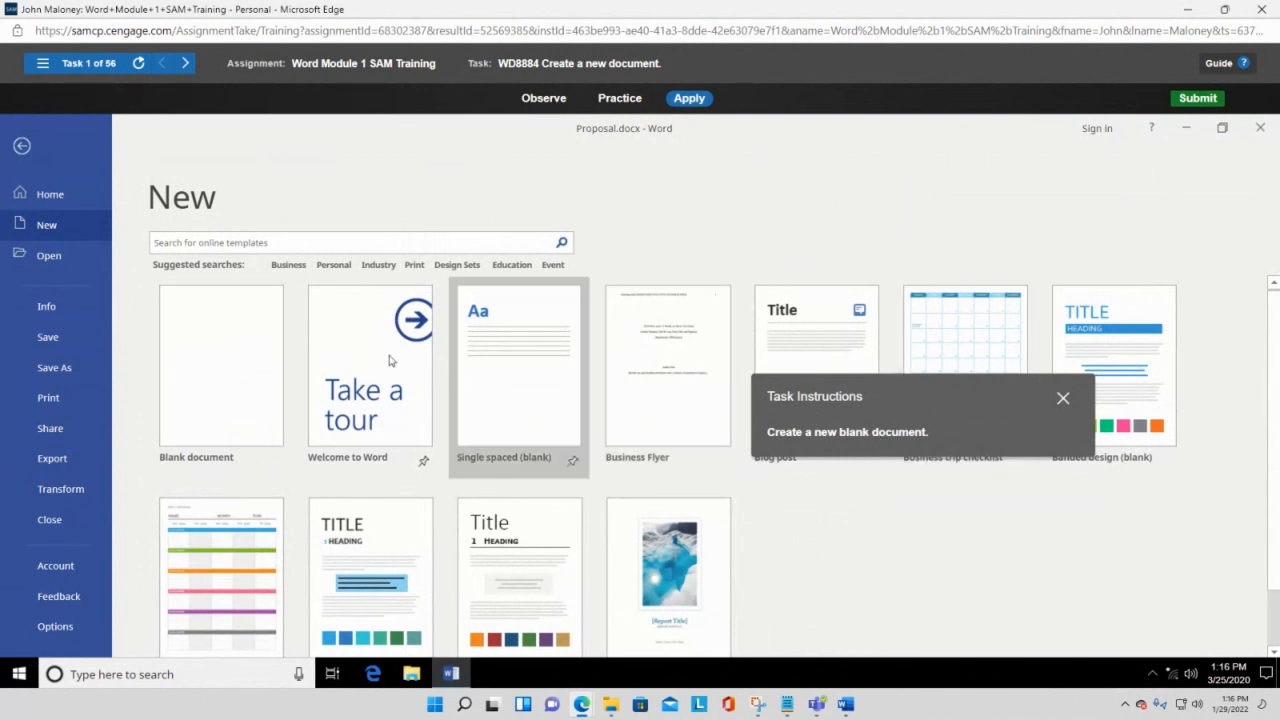
pyautogui.click(238, 361)
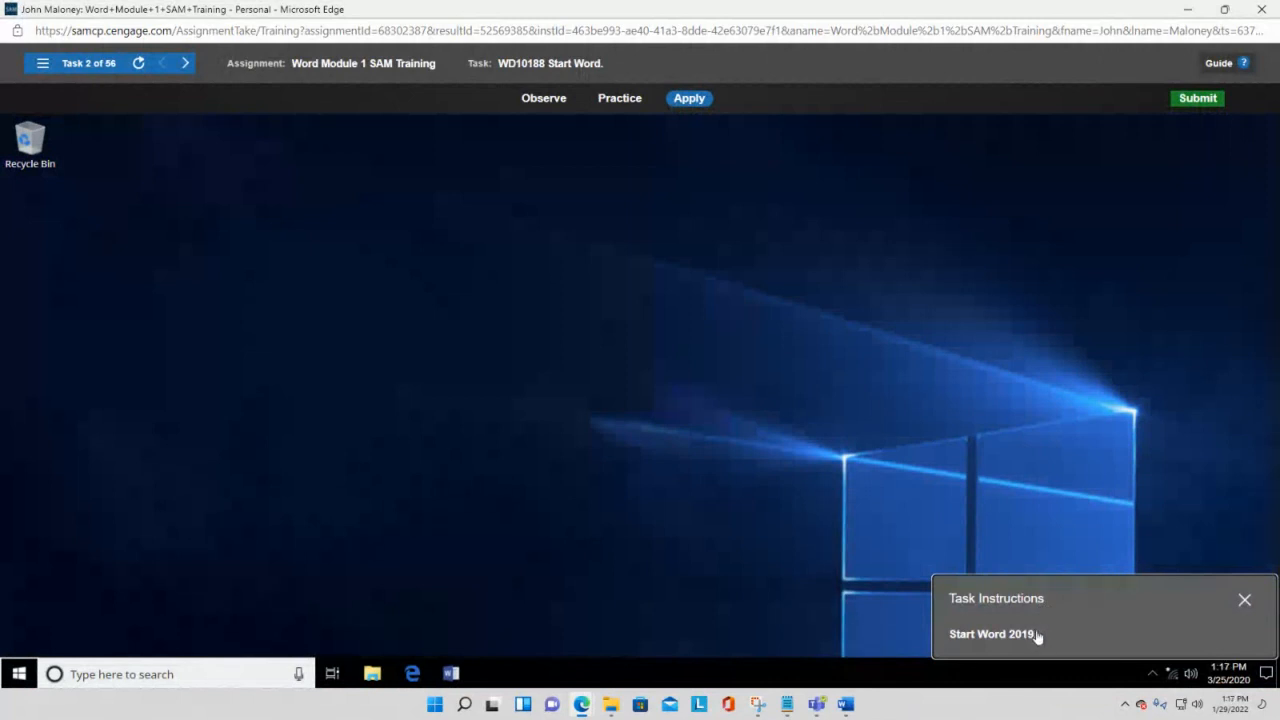
# Start Word 2019 from the simulated desktop's pinned apps.
pyautogui.click(452, 676)
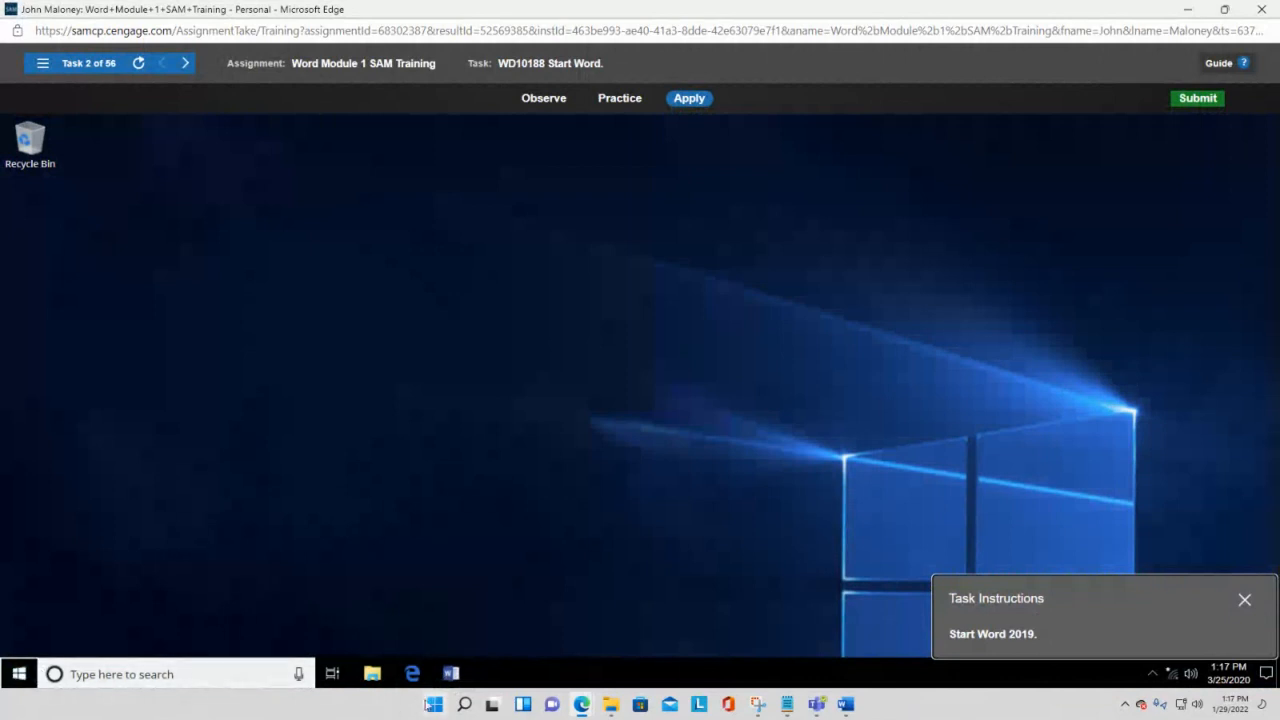
pyautogui.click(452, 674)
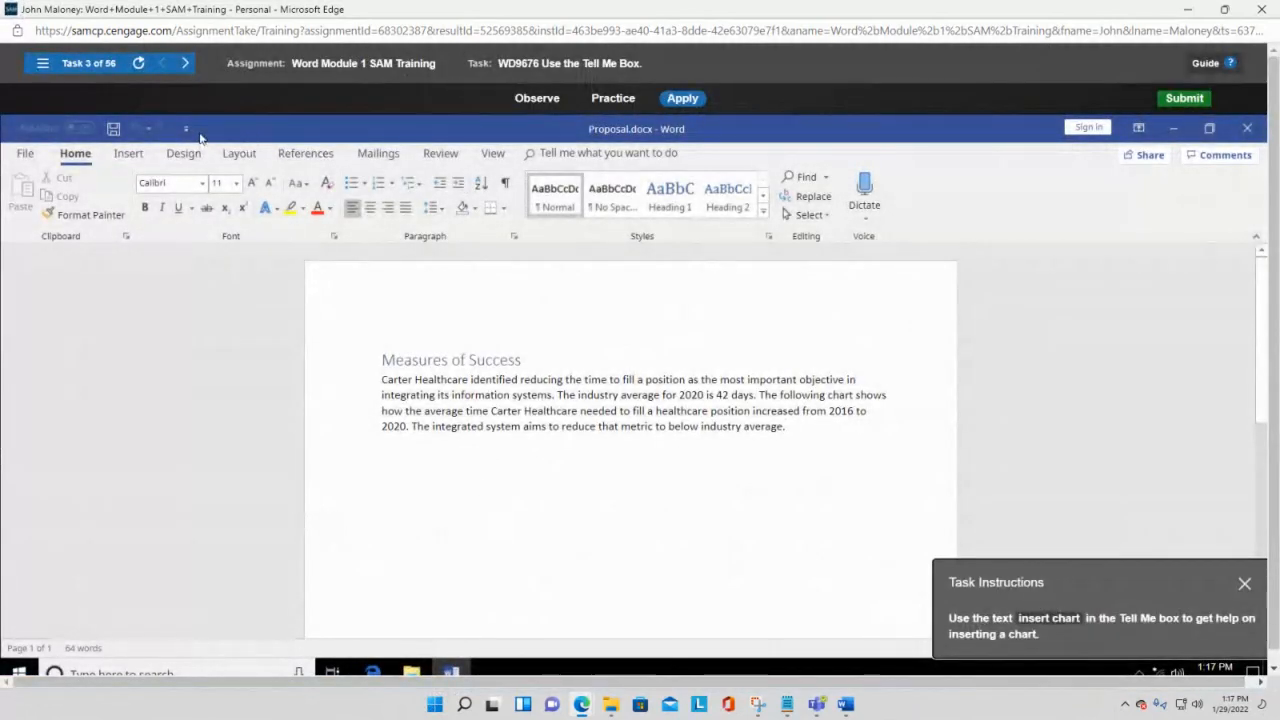
# Return to task 2, Start Word, and launch Word again from the list of most used apps.
pyautogui.click(43, 63)
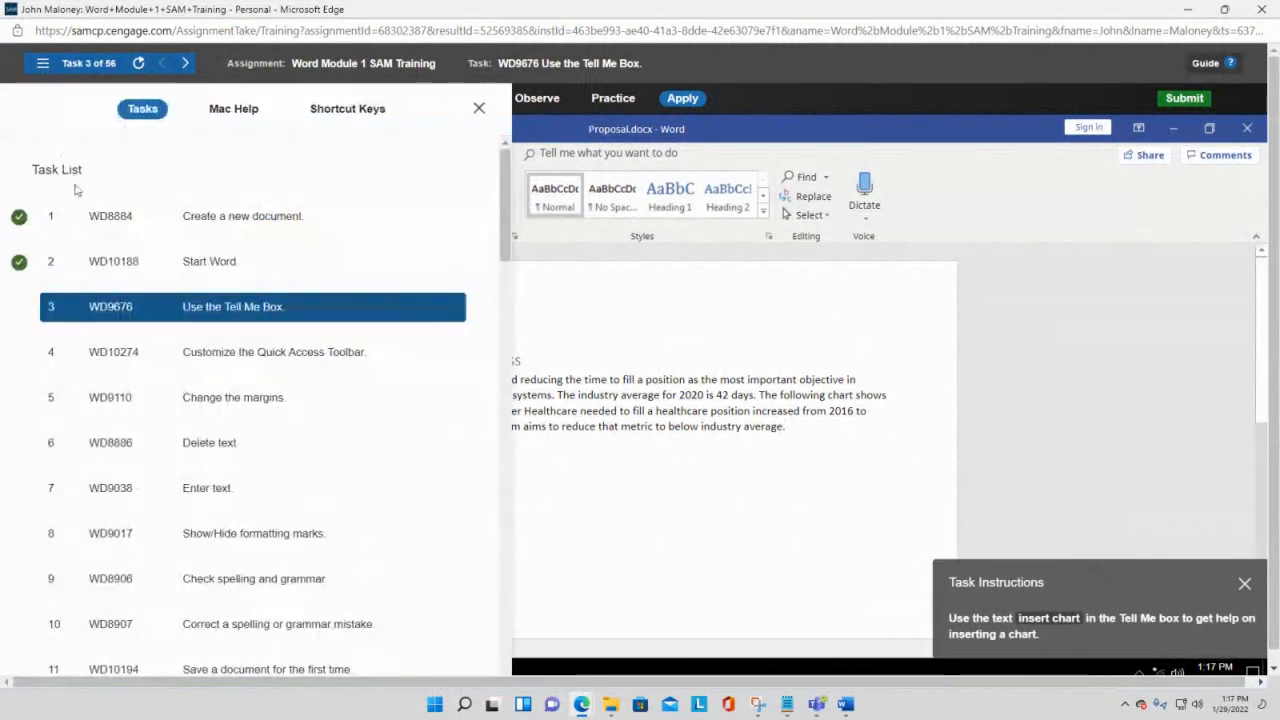
pyautogui.click(107, 262)
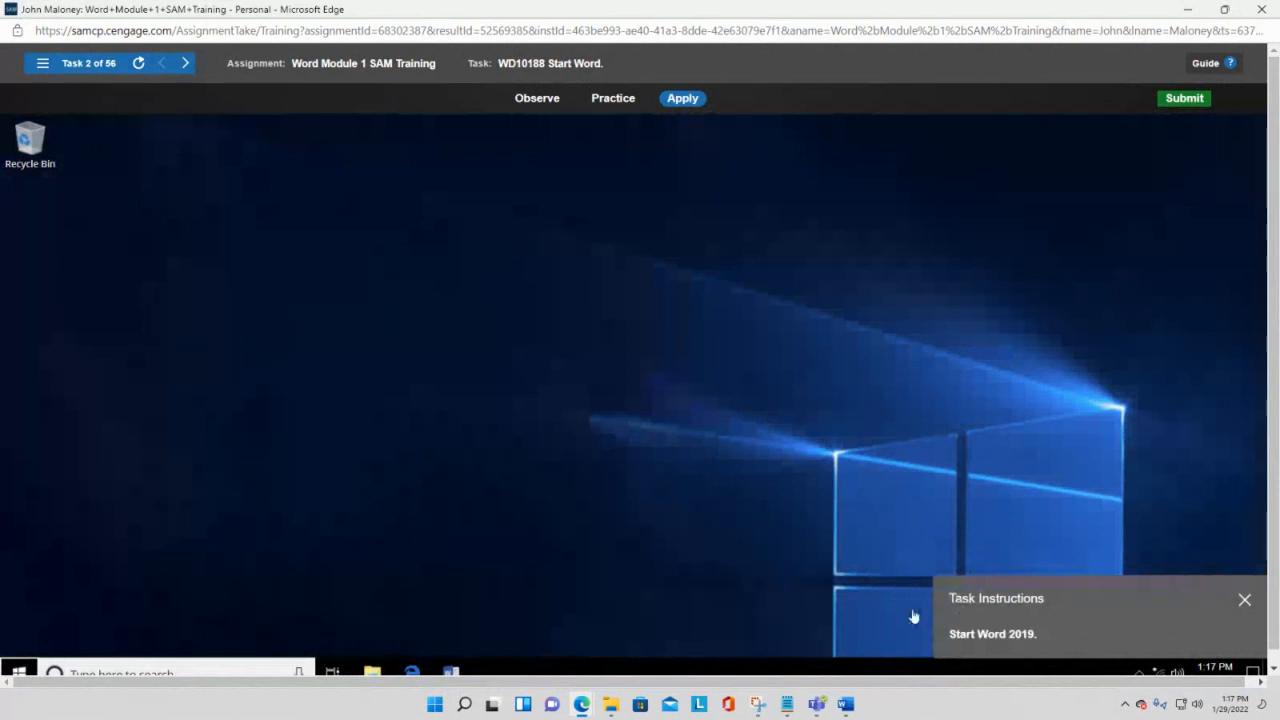
pyautogui.click(27, 675)
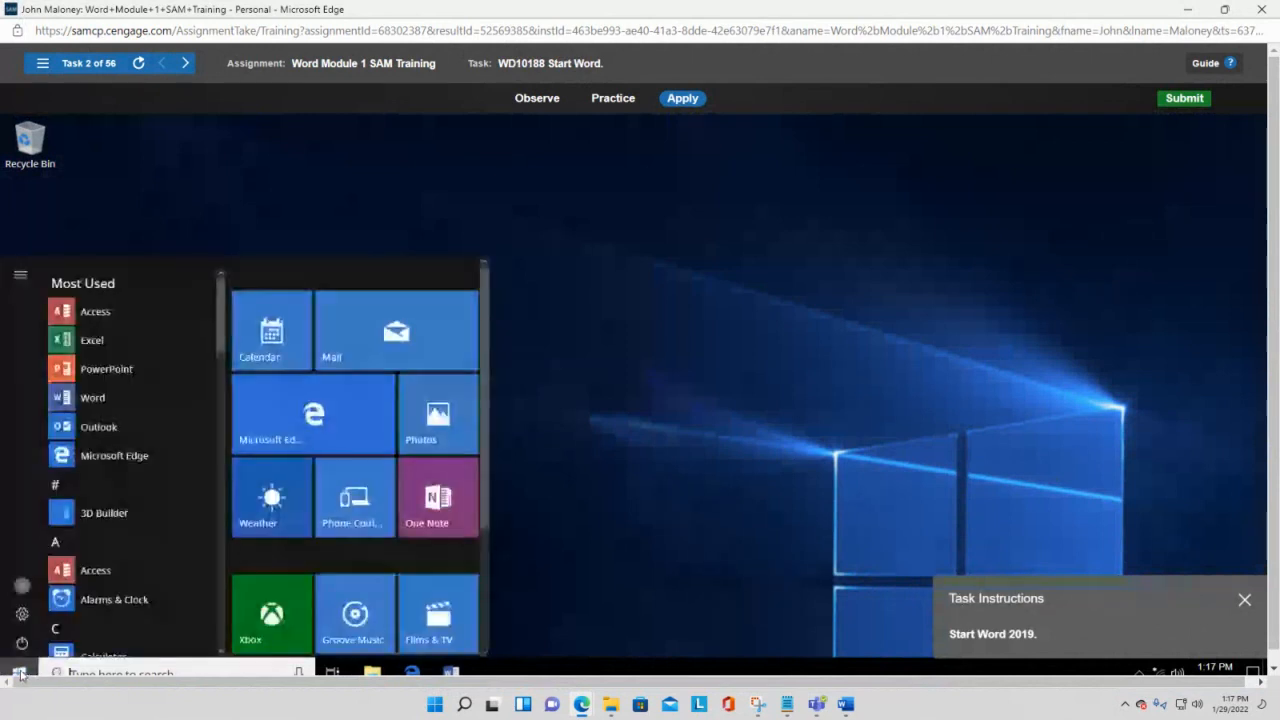
pyautogui.click(100, 397)
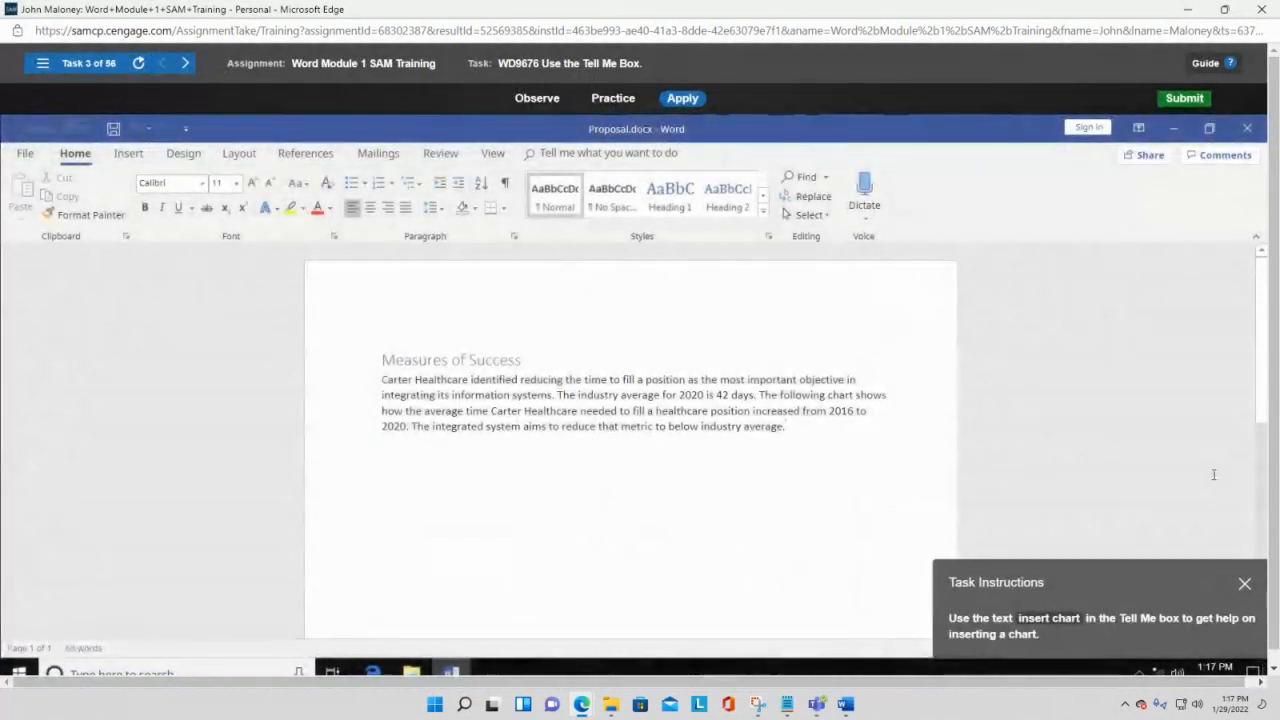
# Look up "insert chart" with Tell Me and open the help topic "Add a chart to your document in Word".
pyautogui.moveTo(1175, 575); pyautogui.dragTo(1157, 316)
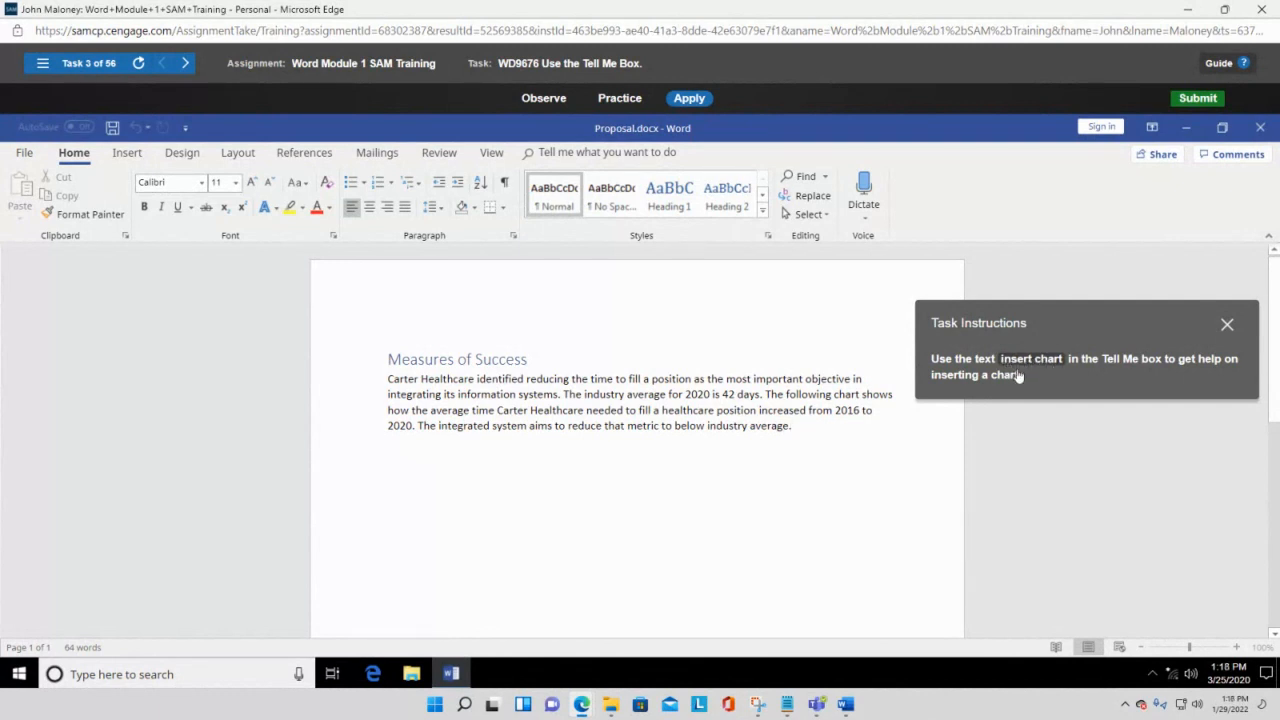
pyautogui.click(590, 153)
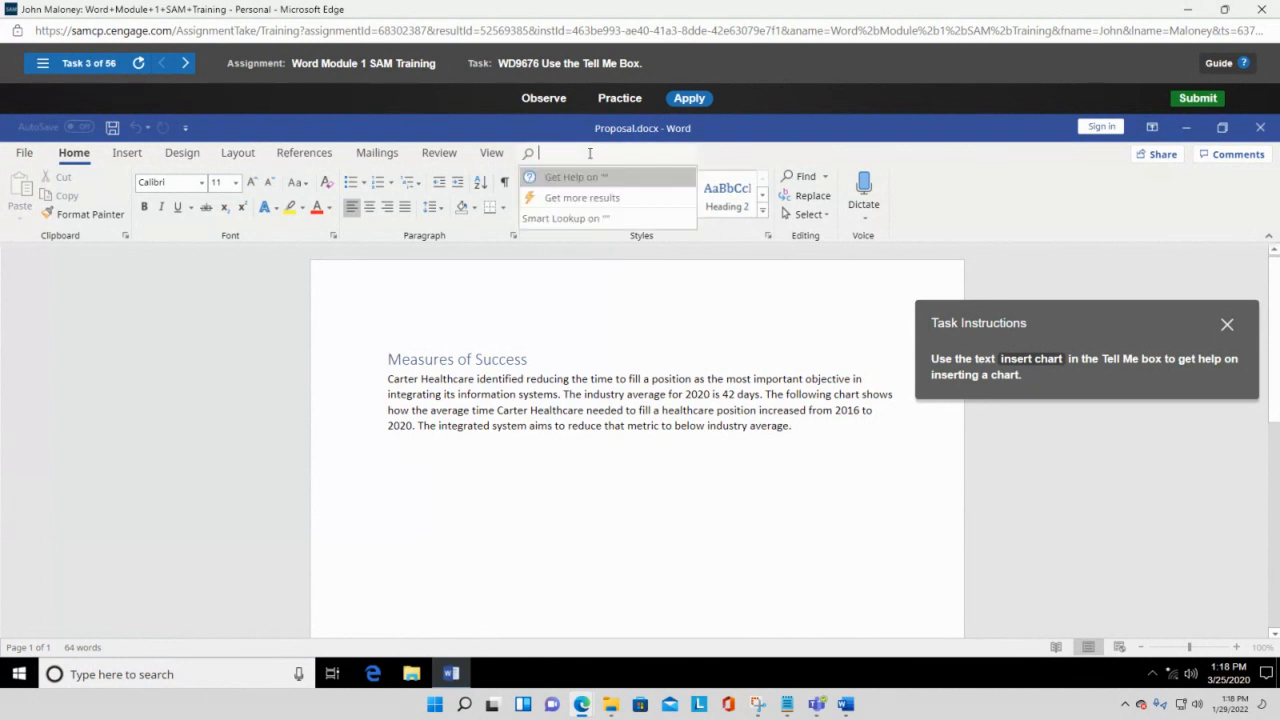
pyautogui.write('insert chart')
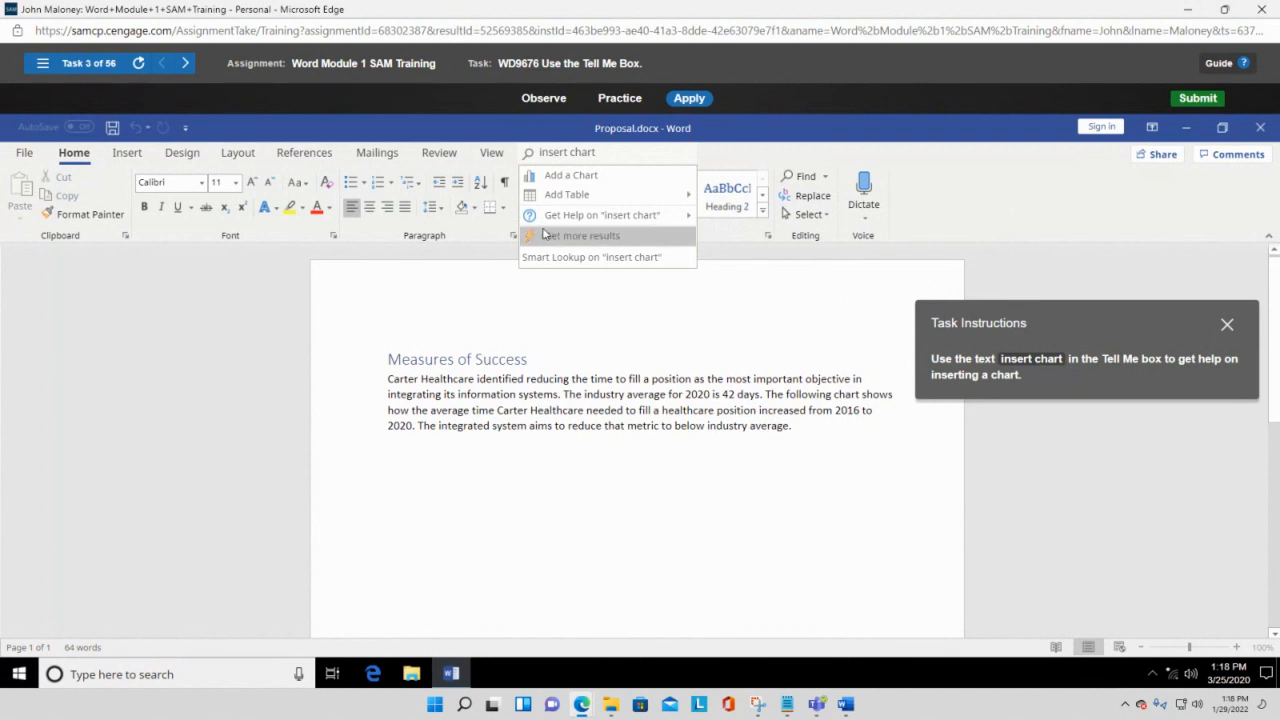
pyautogui.moveTo(612, 217)
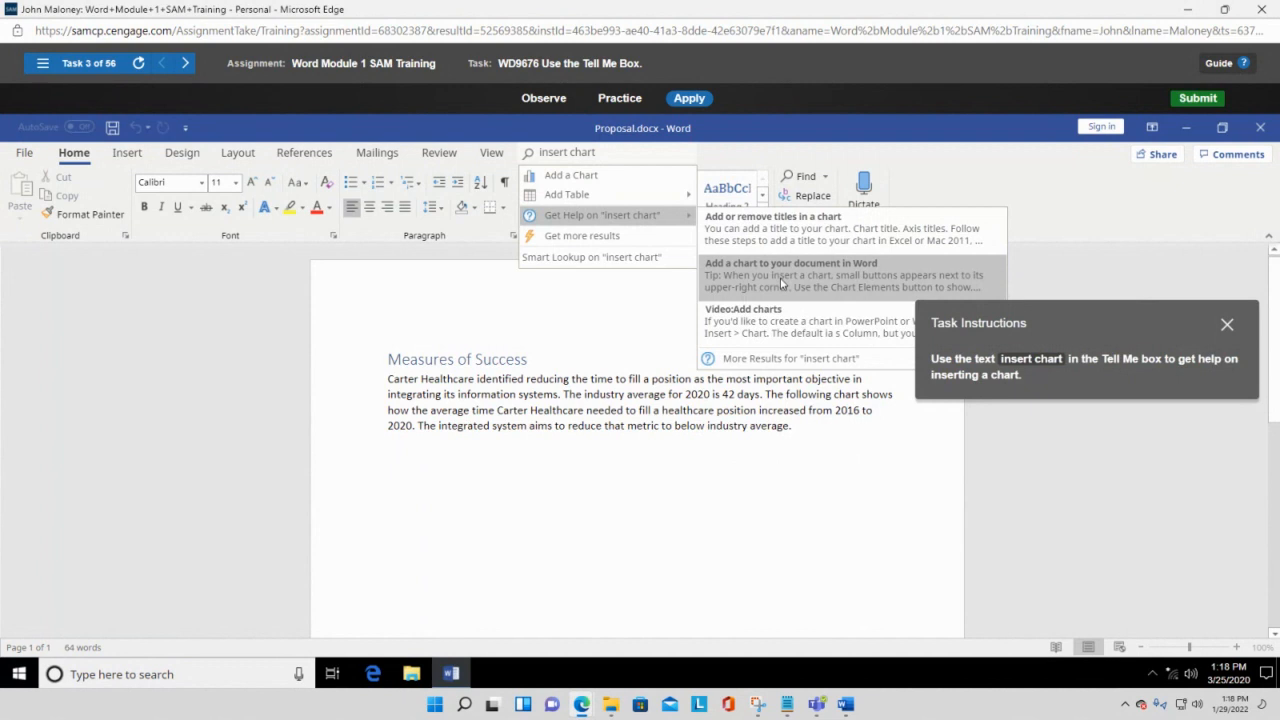
pyautogui.click(785, 282)
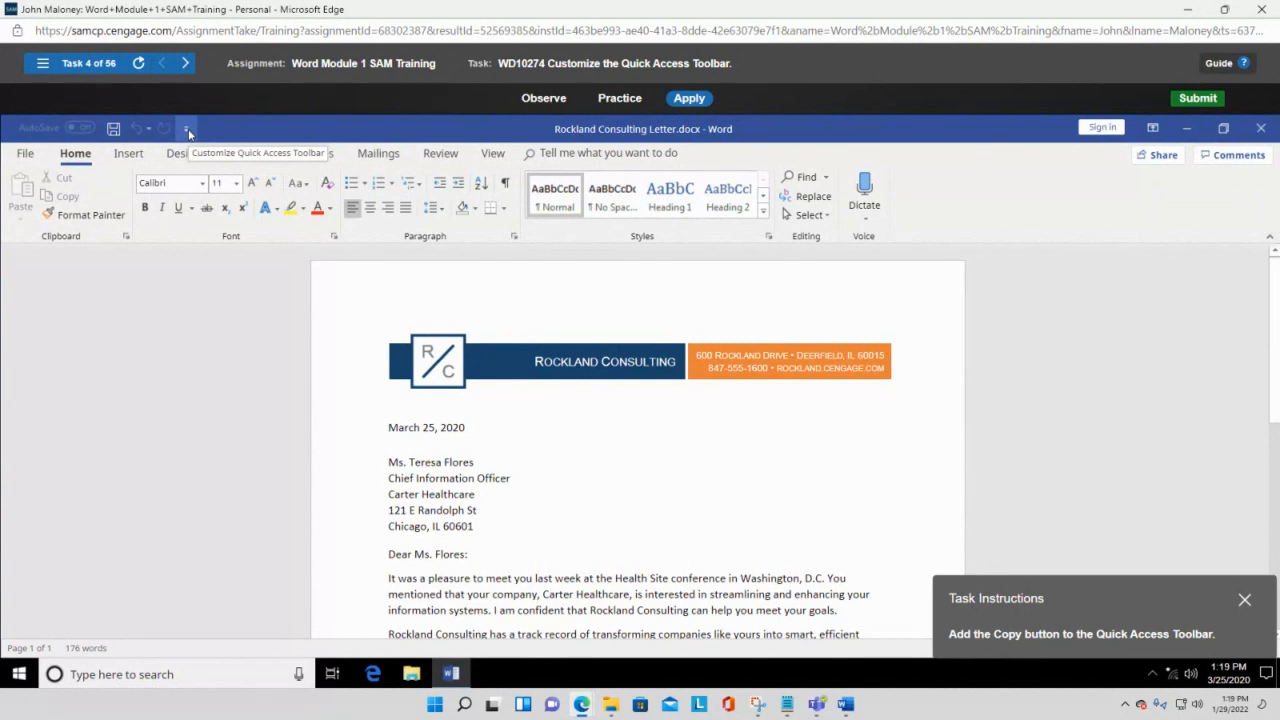
# Add the Copy command to the Quick Access Toolbar through Word Options and apply the change.
pyautogui.click(25, 156)
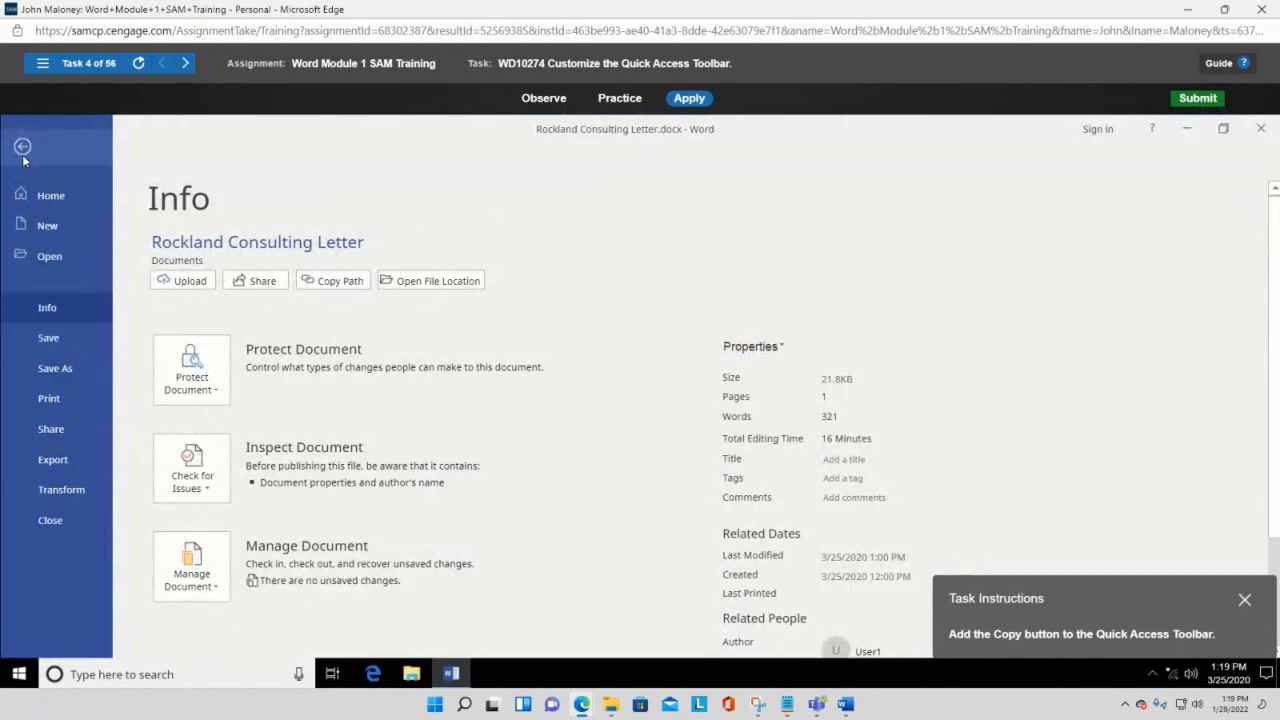
pyautogui.scroll(-3, 40, 240)
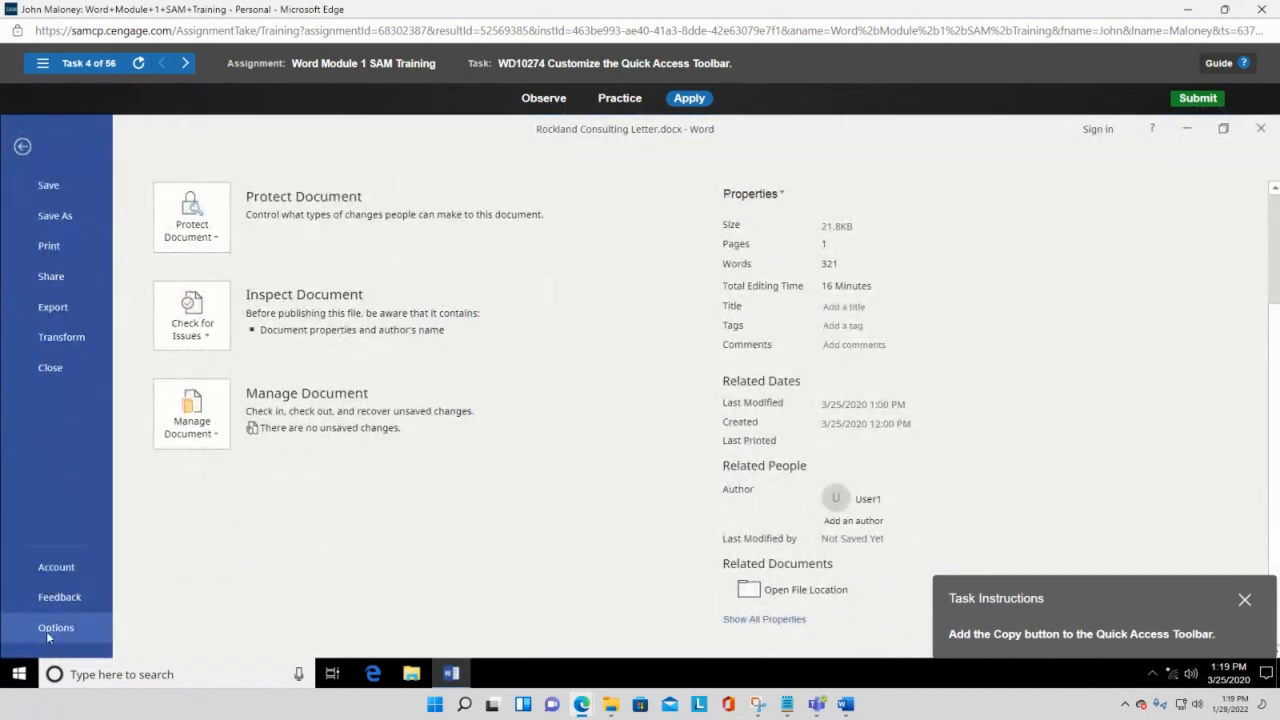
pyautogui.click(46, 629)
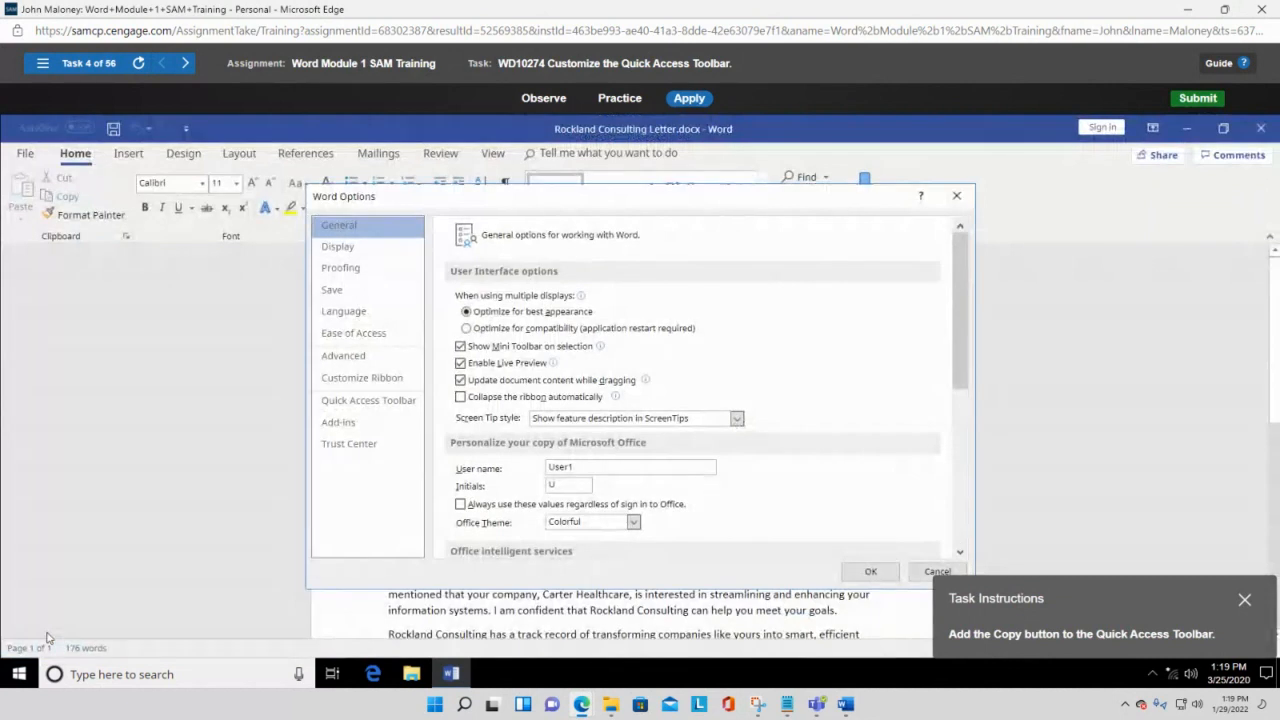
pyautogui.click(377, 405)
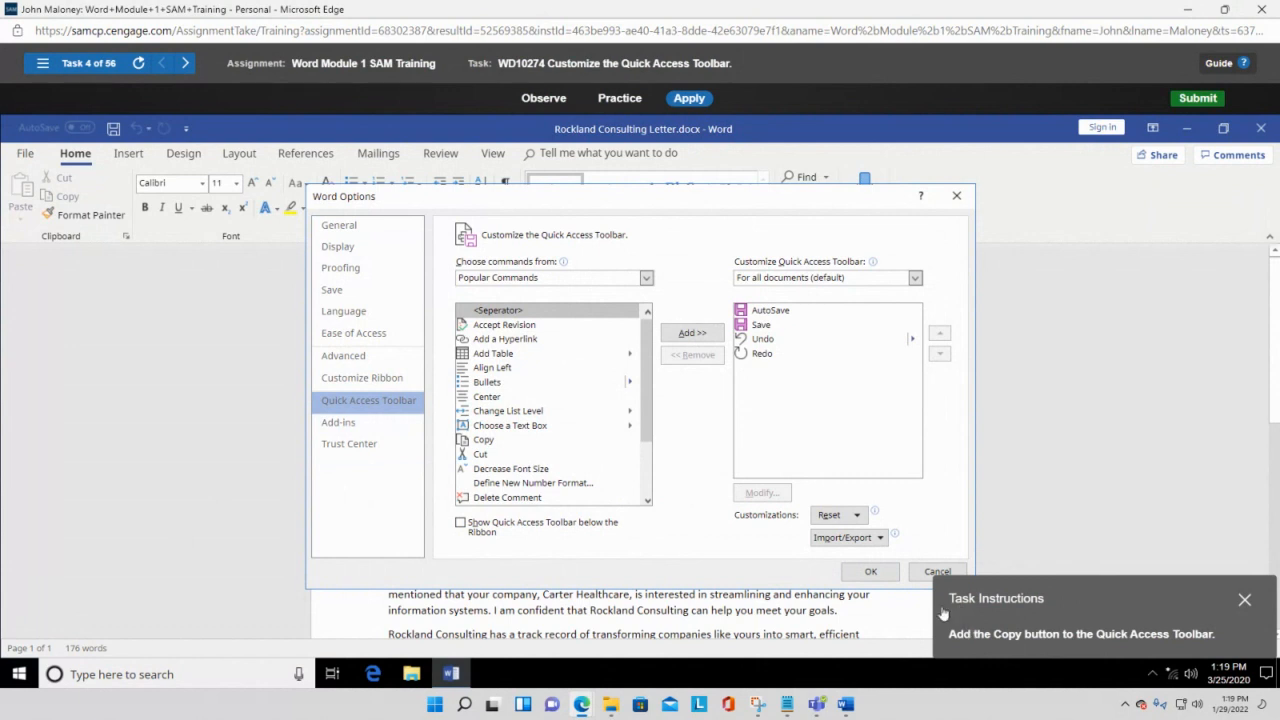
pyautogui.click(485, 441)
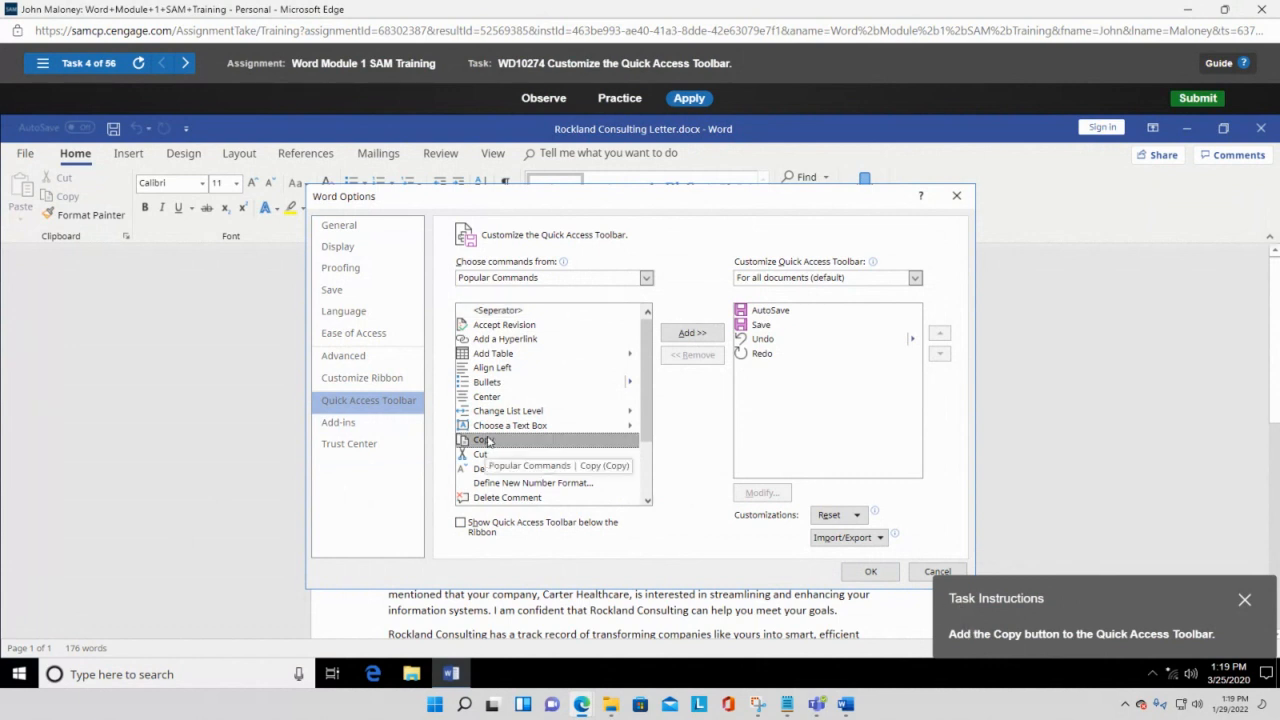
pyautogui.click(672, 340)
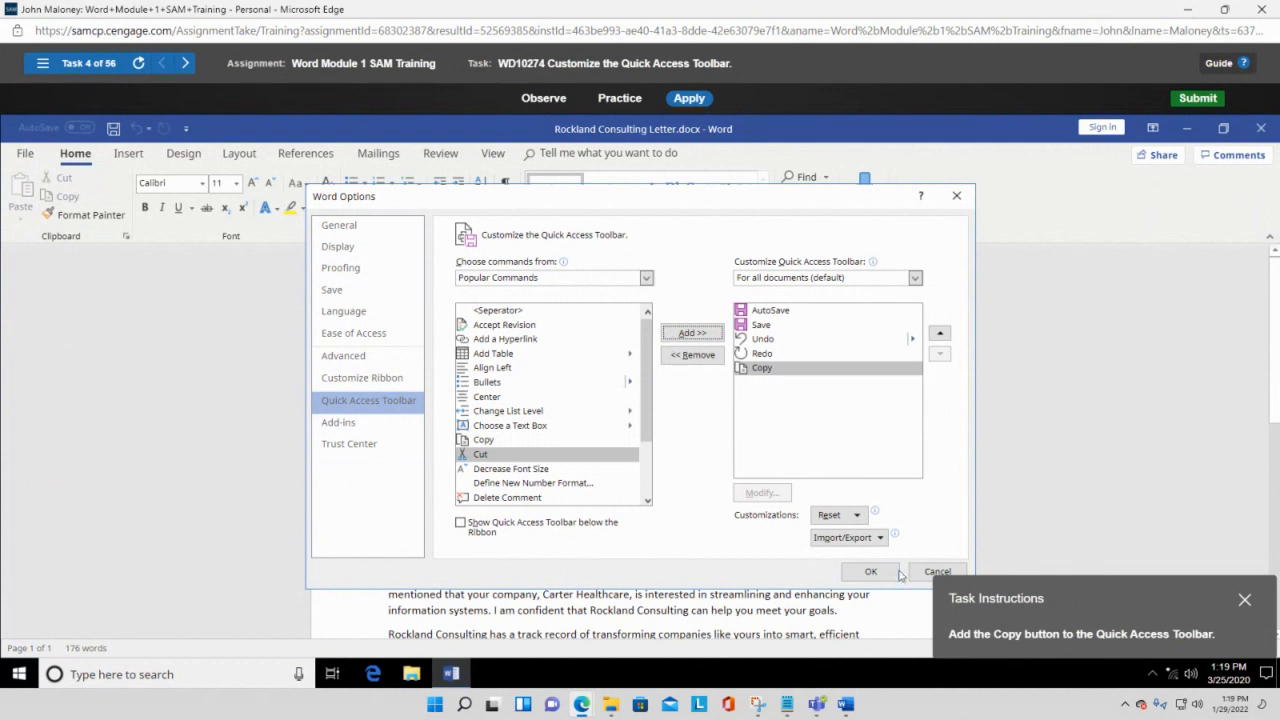
pyautogui.click(878, 576)
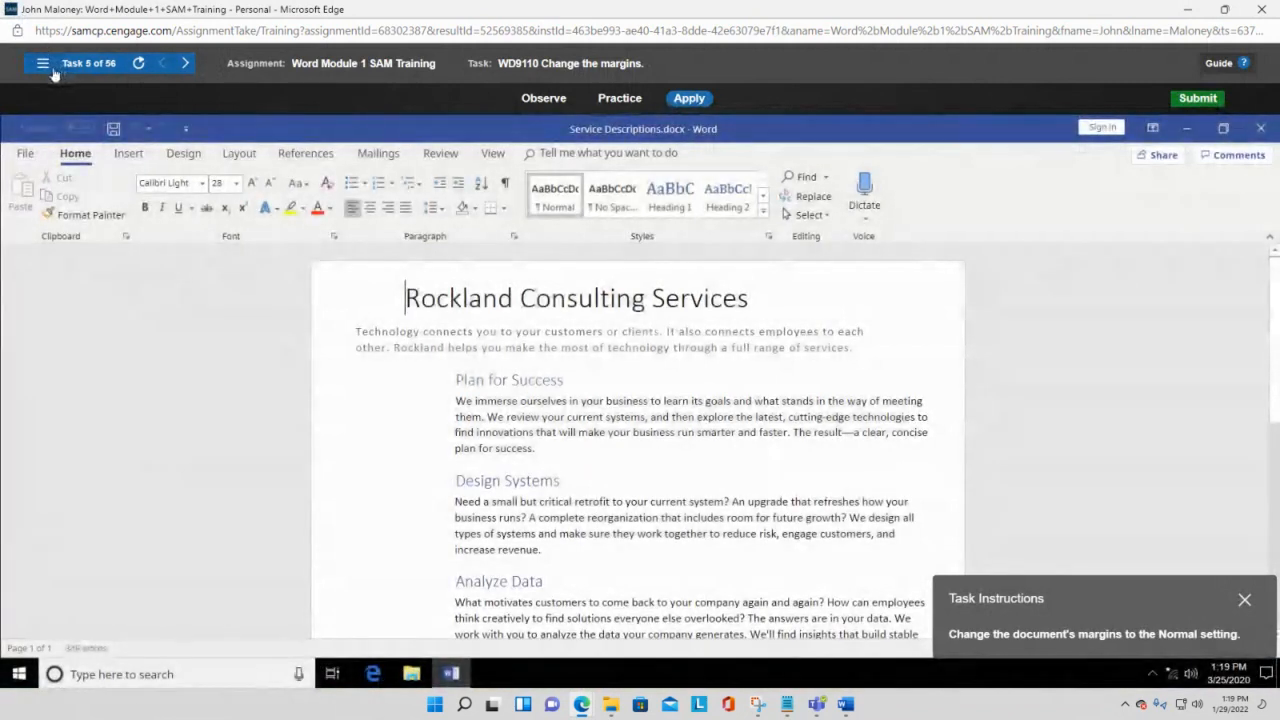
# Reopen task 4, Customize the Quick Access Toolbar, from the task list and move its instructions nearer the document text.
pyautogui.click(43, 64)
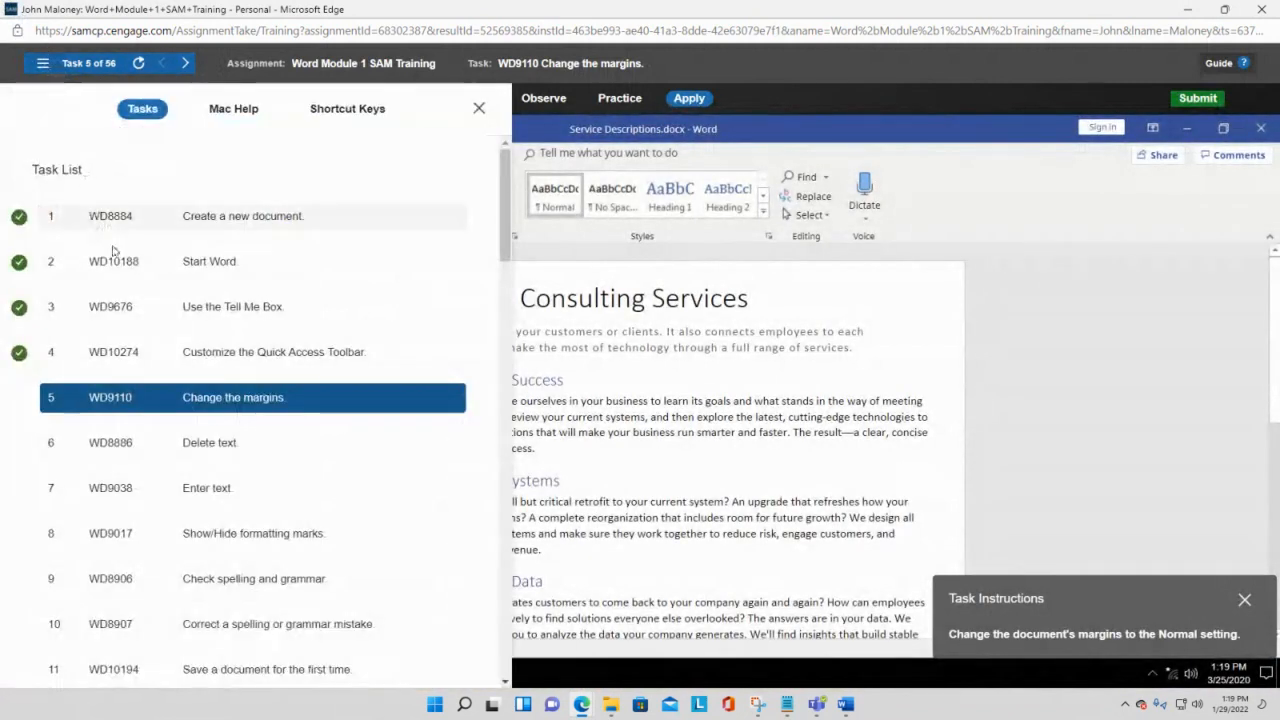
pyautogui.click(113, 352)
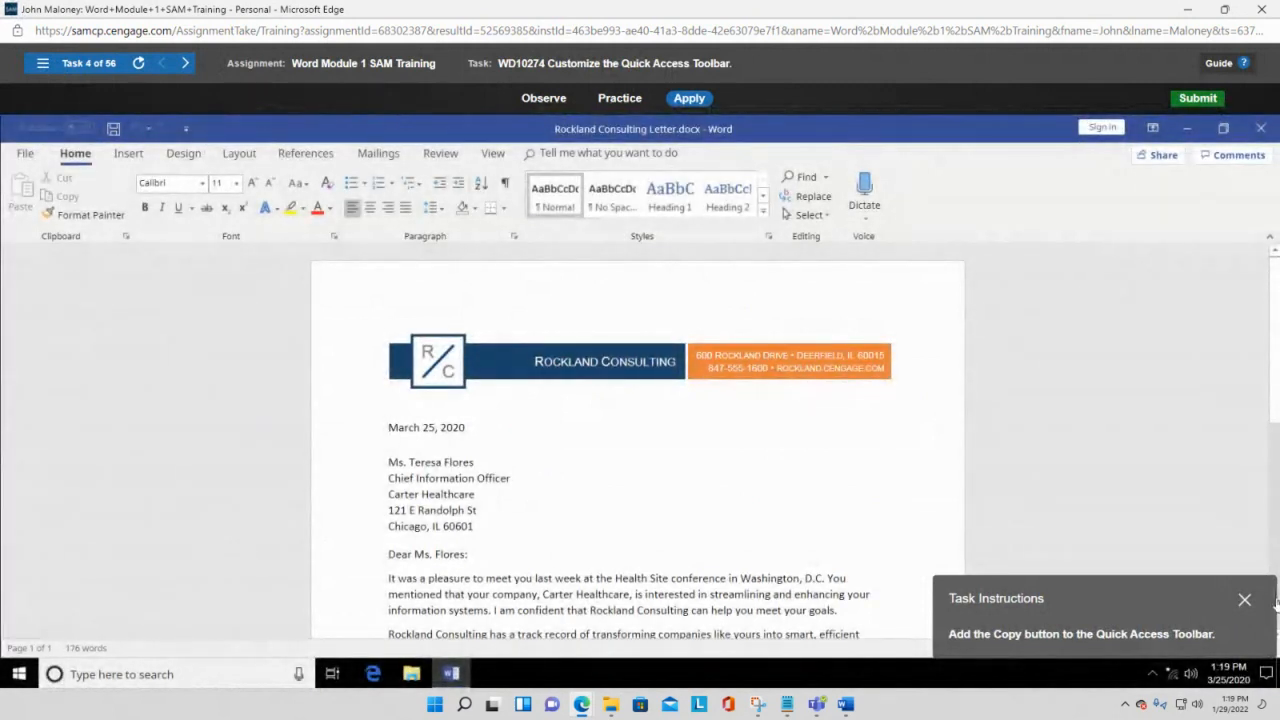
pyautogui.moveTo(1182, 619); pyautogui.dragTo(563, 450)
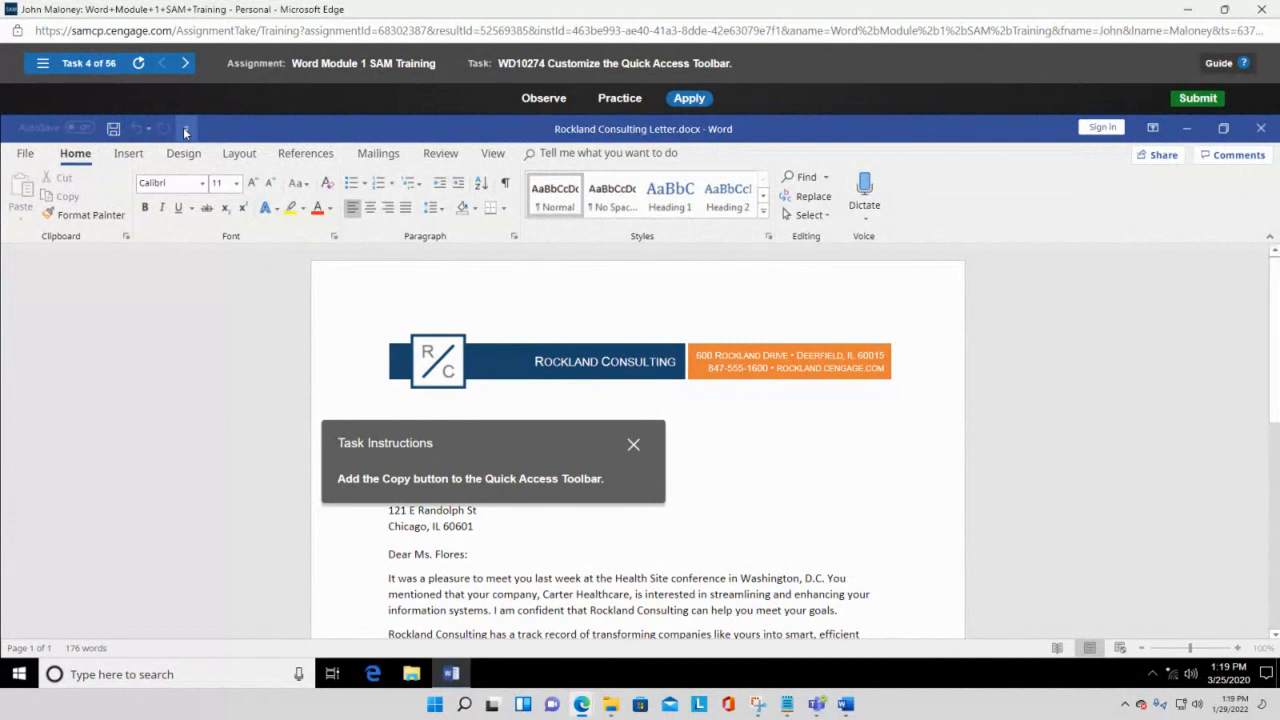
# Add the Copy command to the Quick Access Toolbar from the Popular Commands in Word Options and apply the change.
pyautogui.click(185, 130)
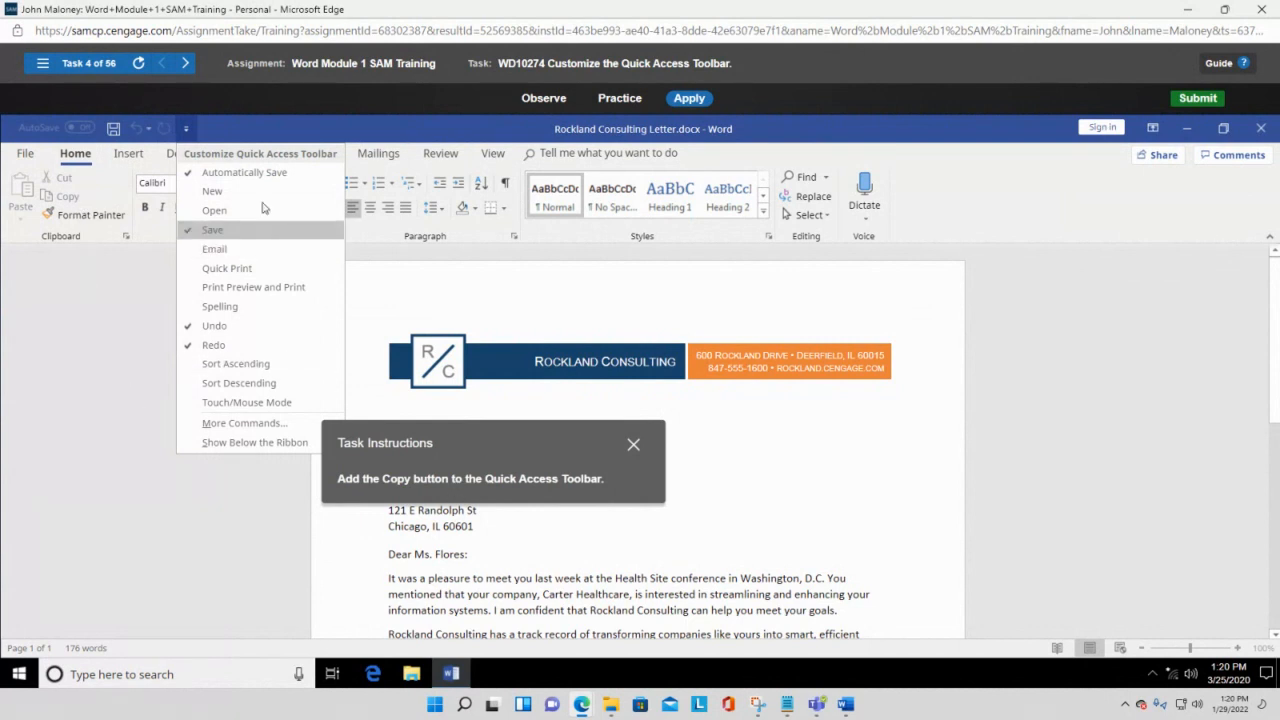
pyautogui.click(244, 423)
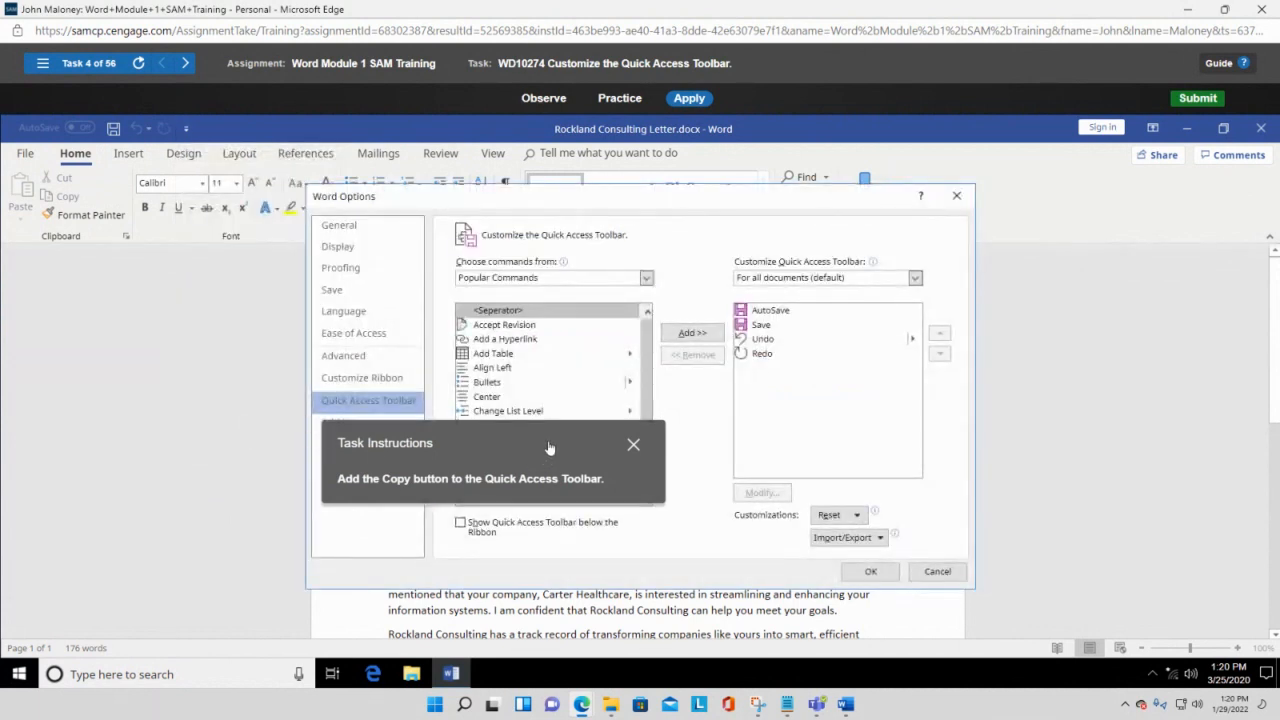
pyautogui.moveTo(548, 448); pyautogui.dragTo(280, 271)
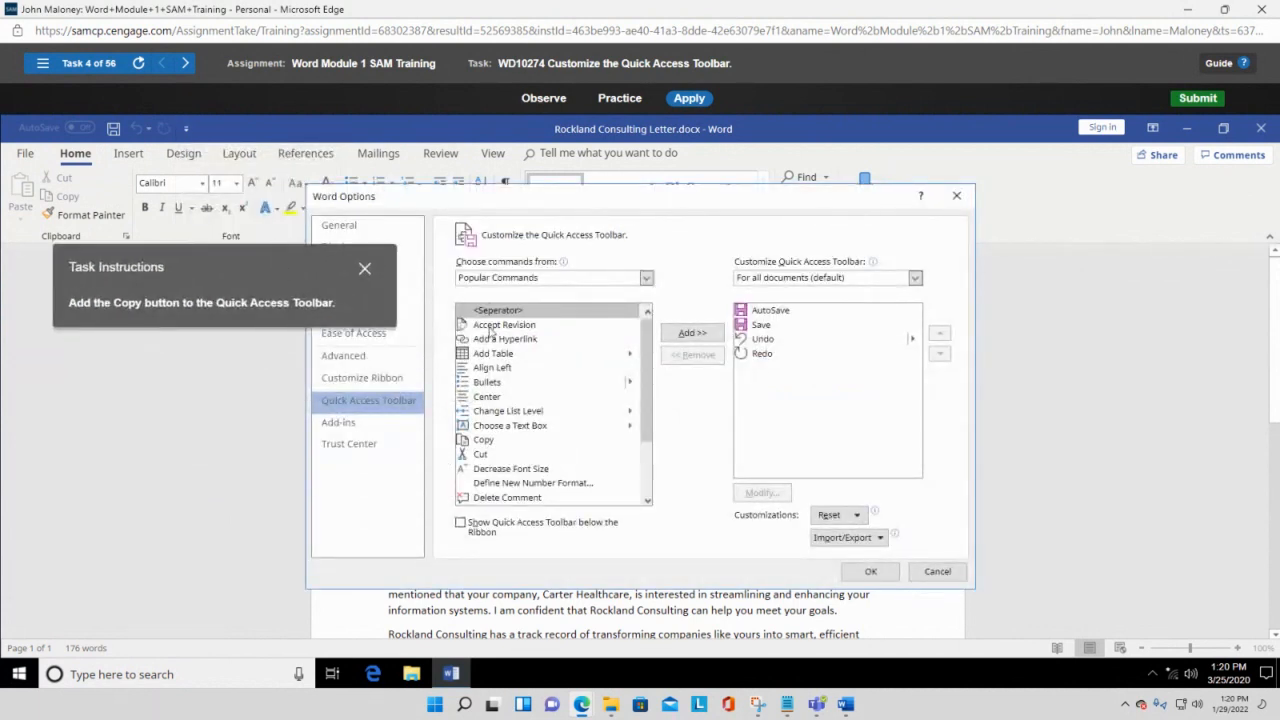
pyautogui.click(494, 446)
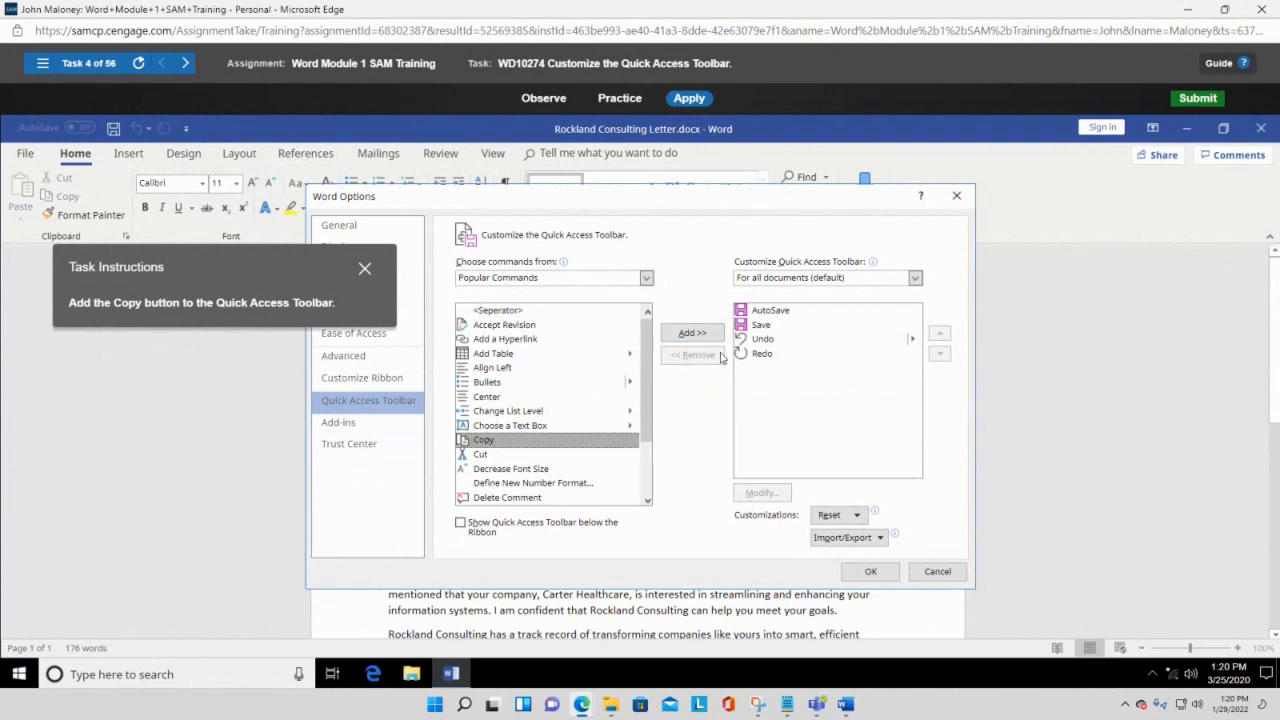
pyautogui.click(692, 333)
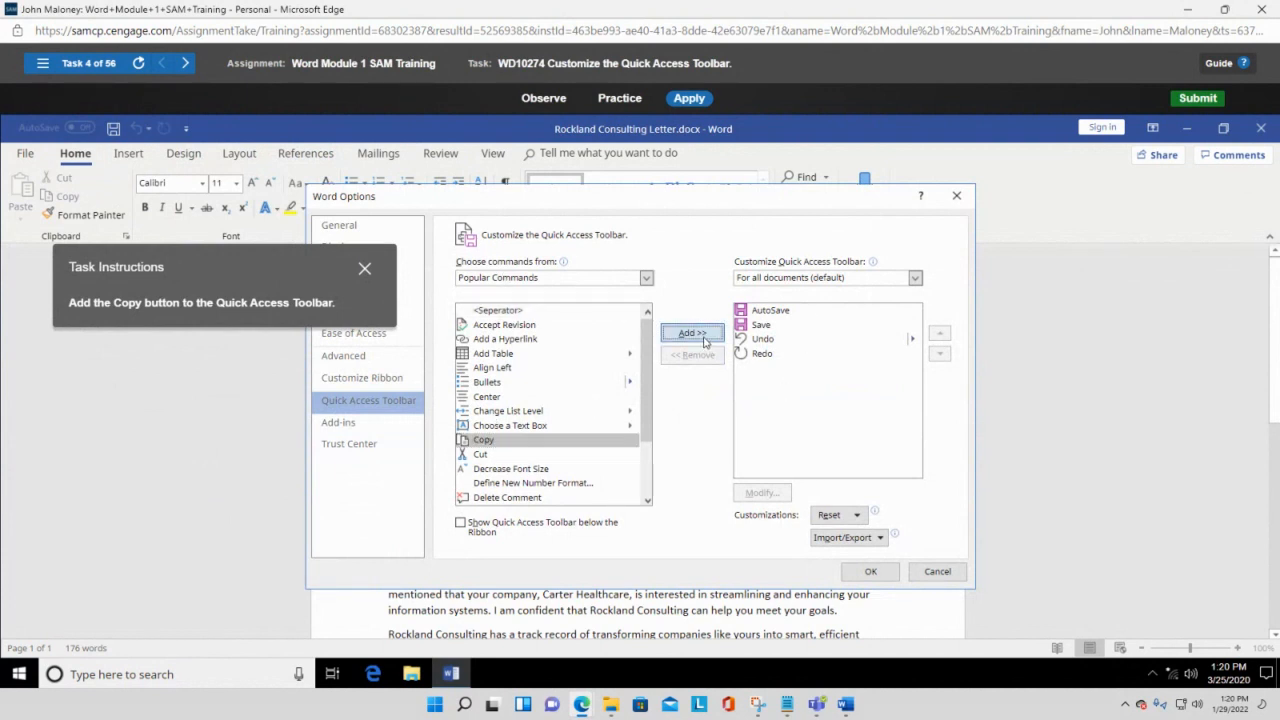
pyautogui.click(868, 574)
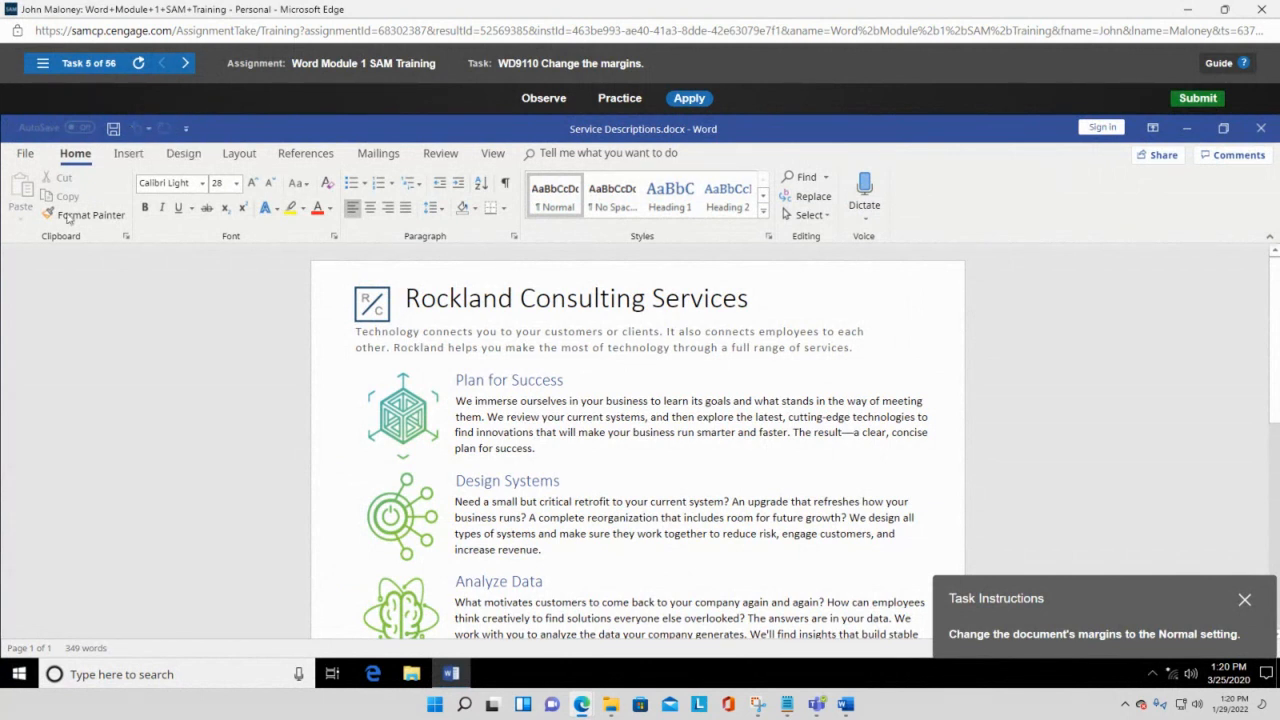
# Change the margins of Service Descriptions.docx to the Normal setting.
pyautogui.moveTo(1154, 593); pyautogui.dragTo(253, 372)
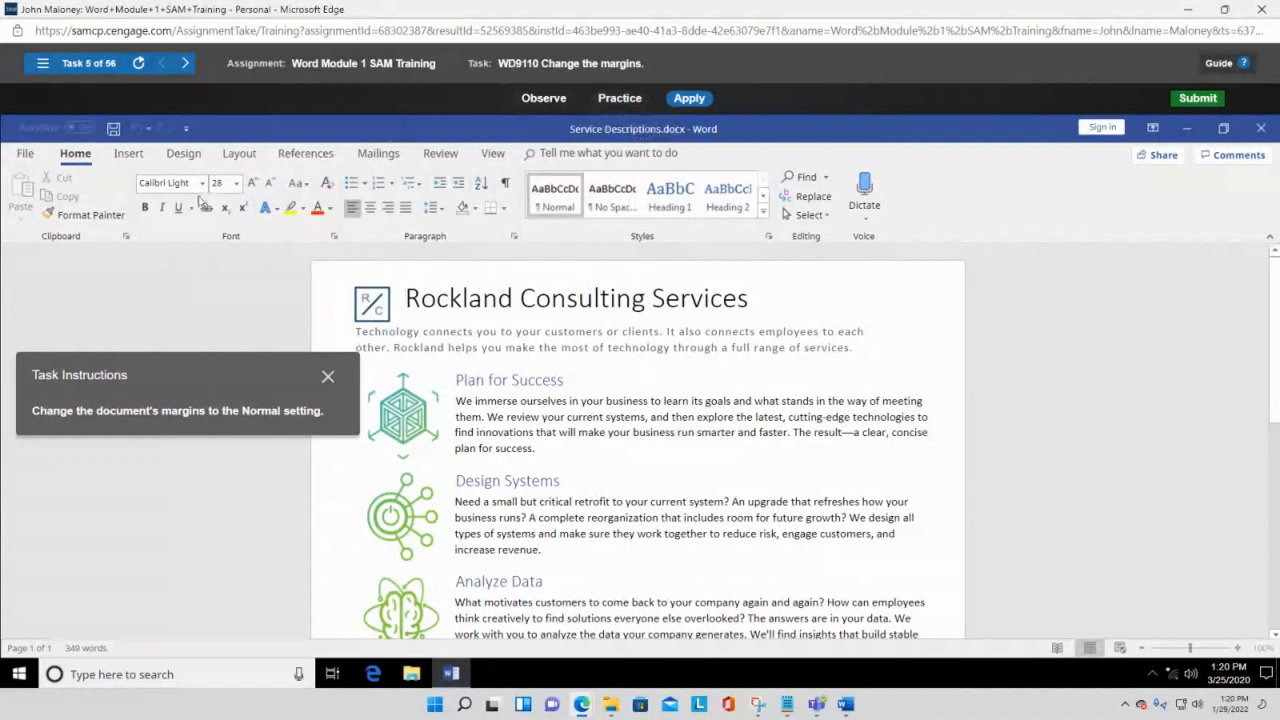
pyautogui.click(239, 156)
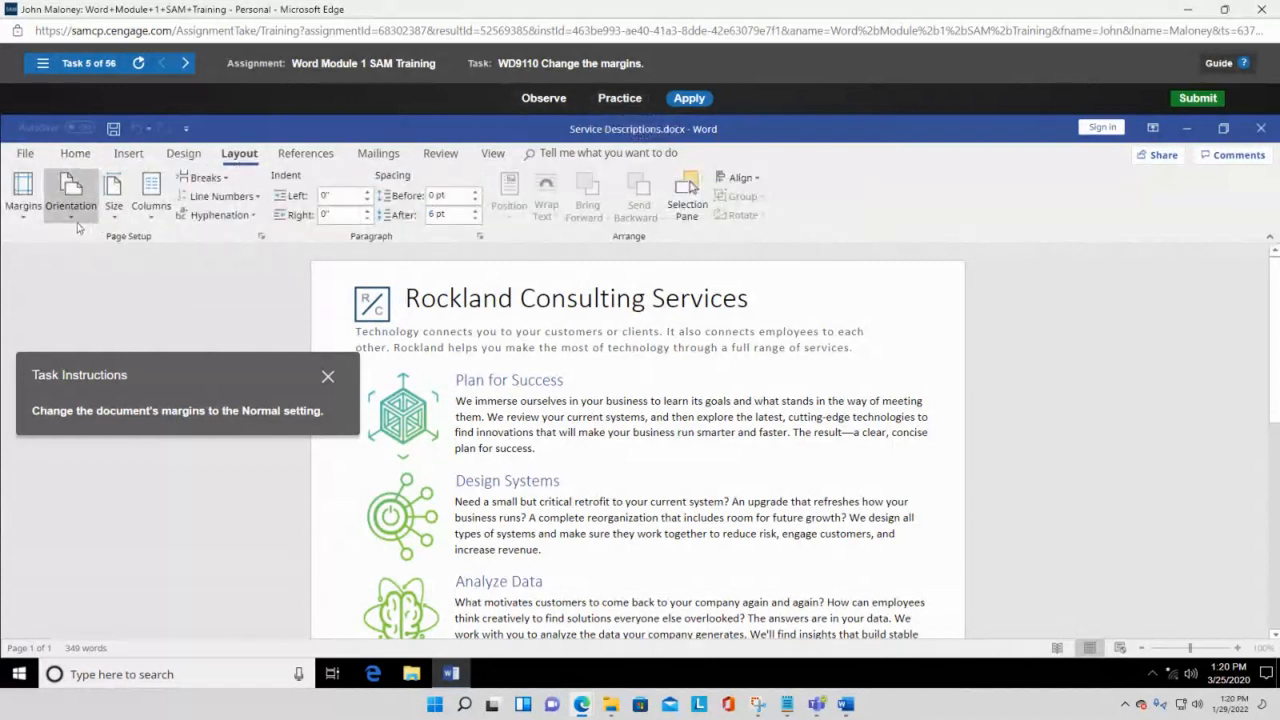
pyautogui.click(26, 224)
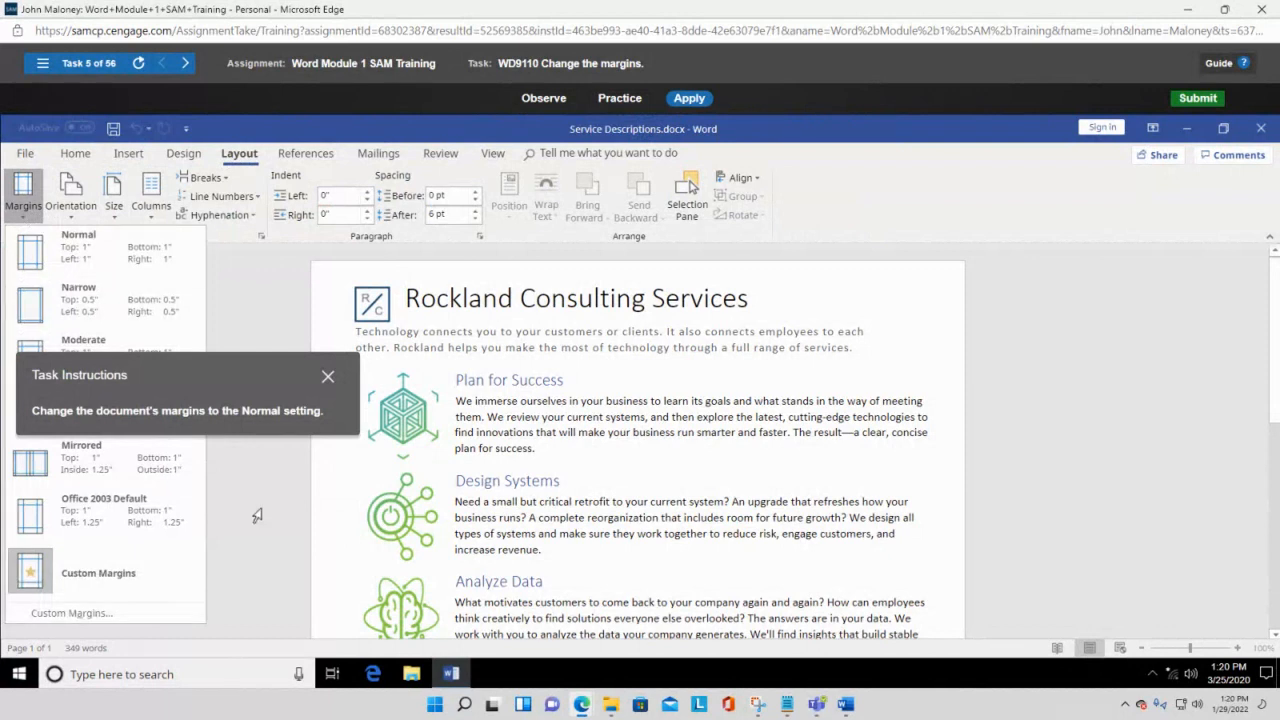
pyautogui.click(44, 262)
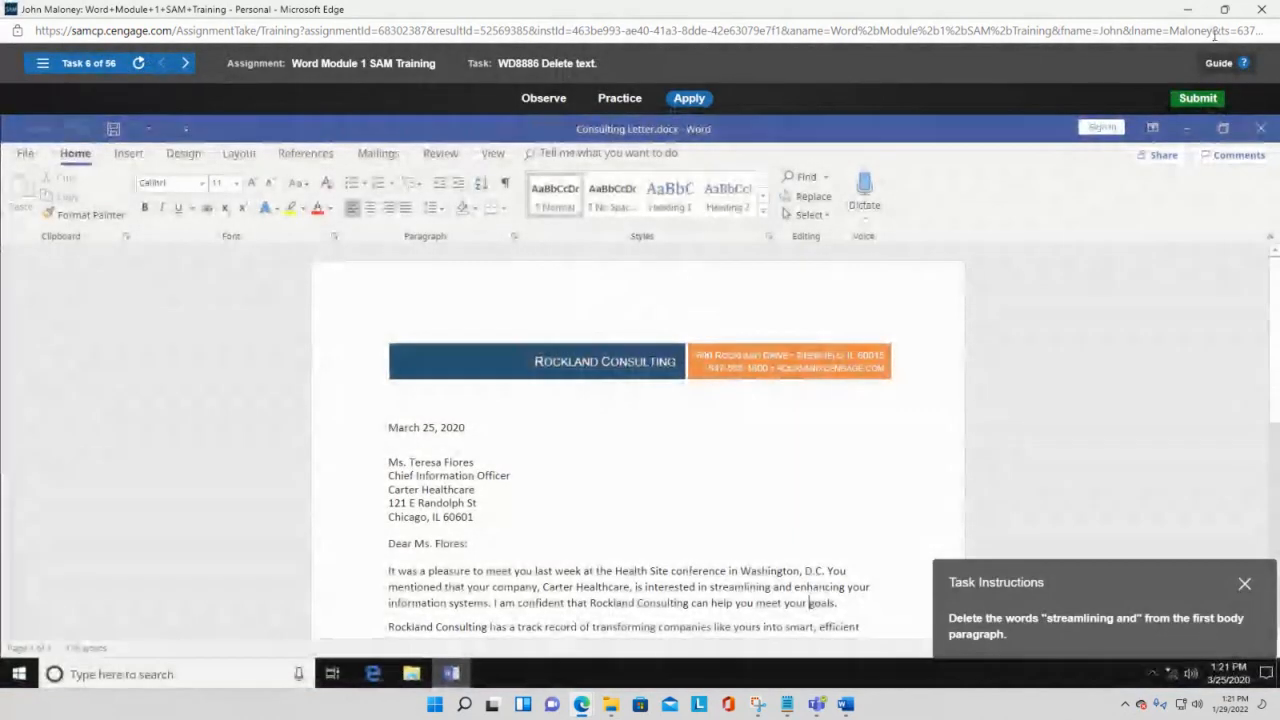
# Close the training window without submitting and leave the Word Module 1 SAM Training activity page.
pyautogui.click(1263, 136)
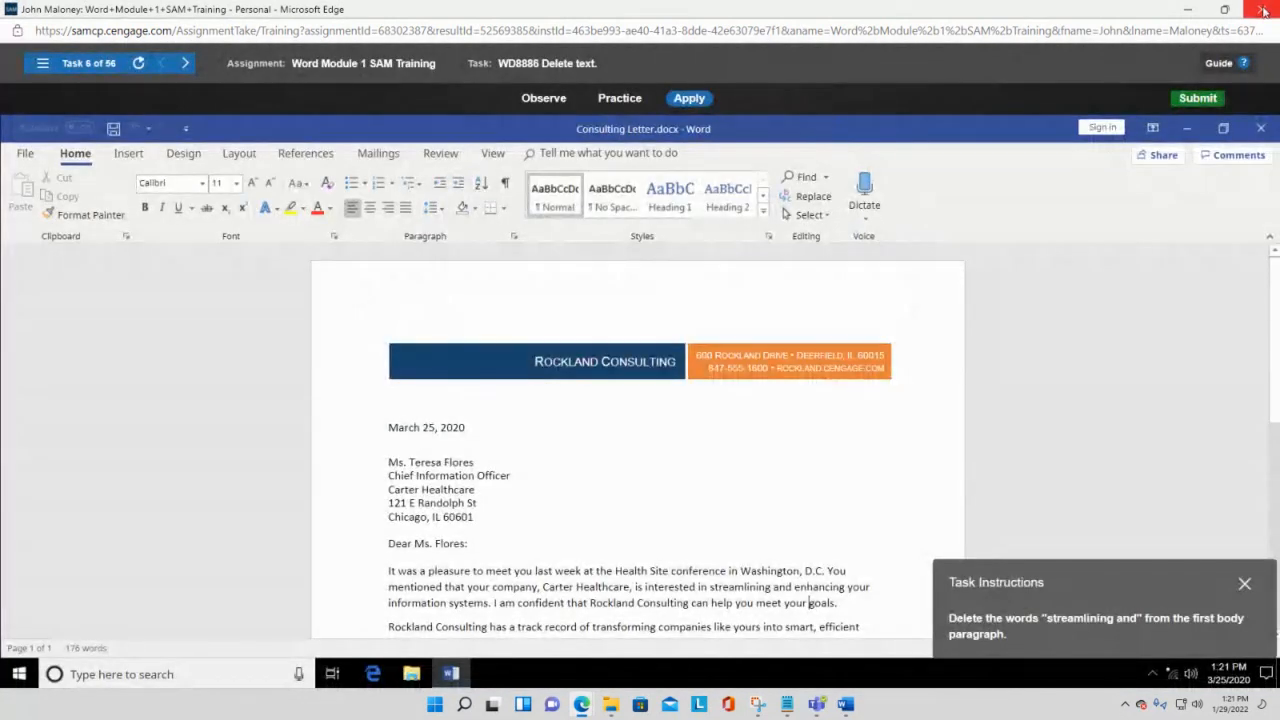
pyautogui.click(1263, 10)
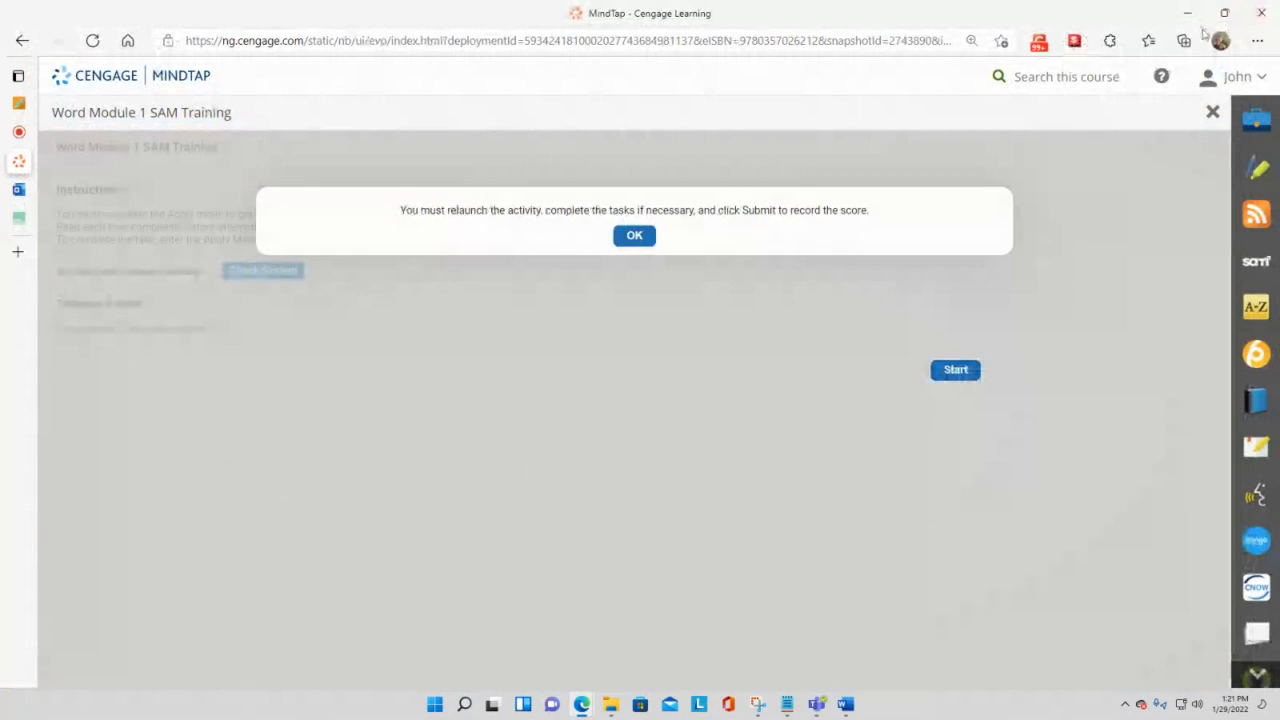
pyautogui.click(1212, 114)
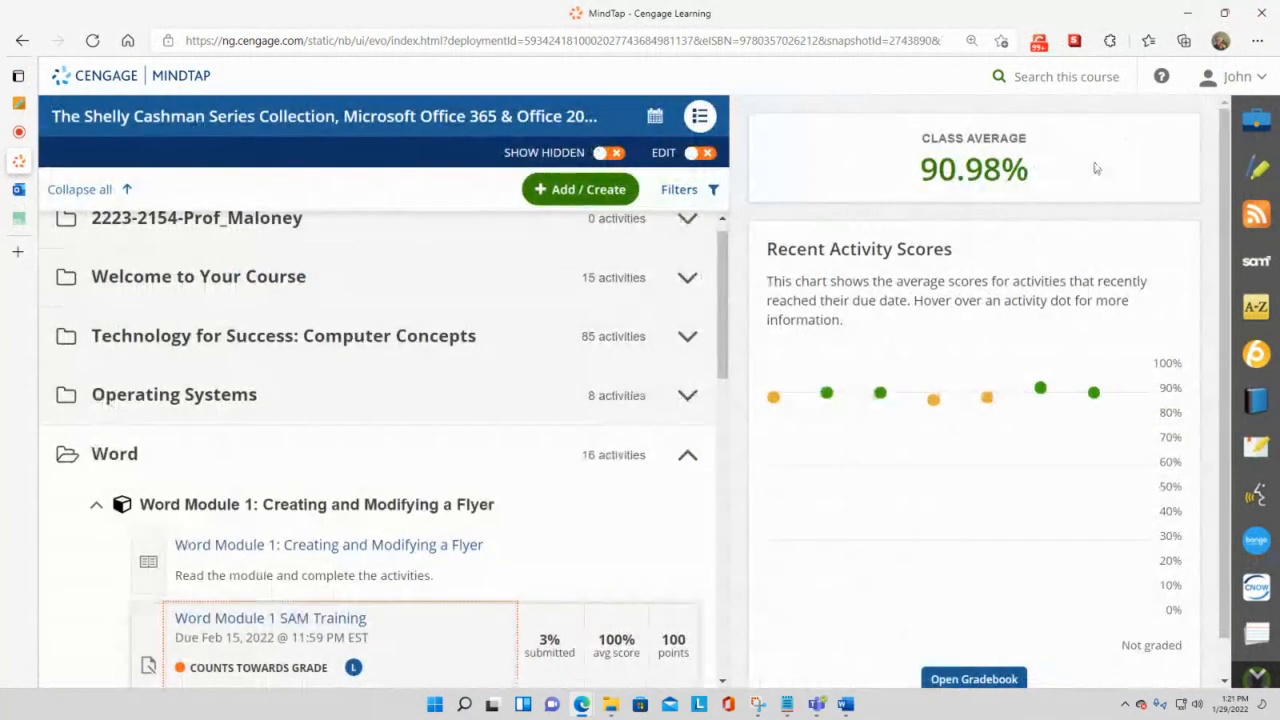
# Expand Word Module 2: Creating a Research Paper in the course outline and start the Word Module 2 SAM Training.
pyautogui.scroll(-2, 171, 371)
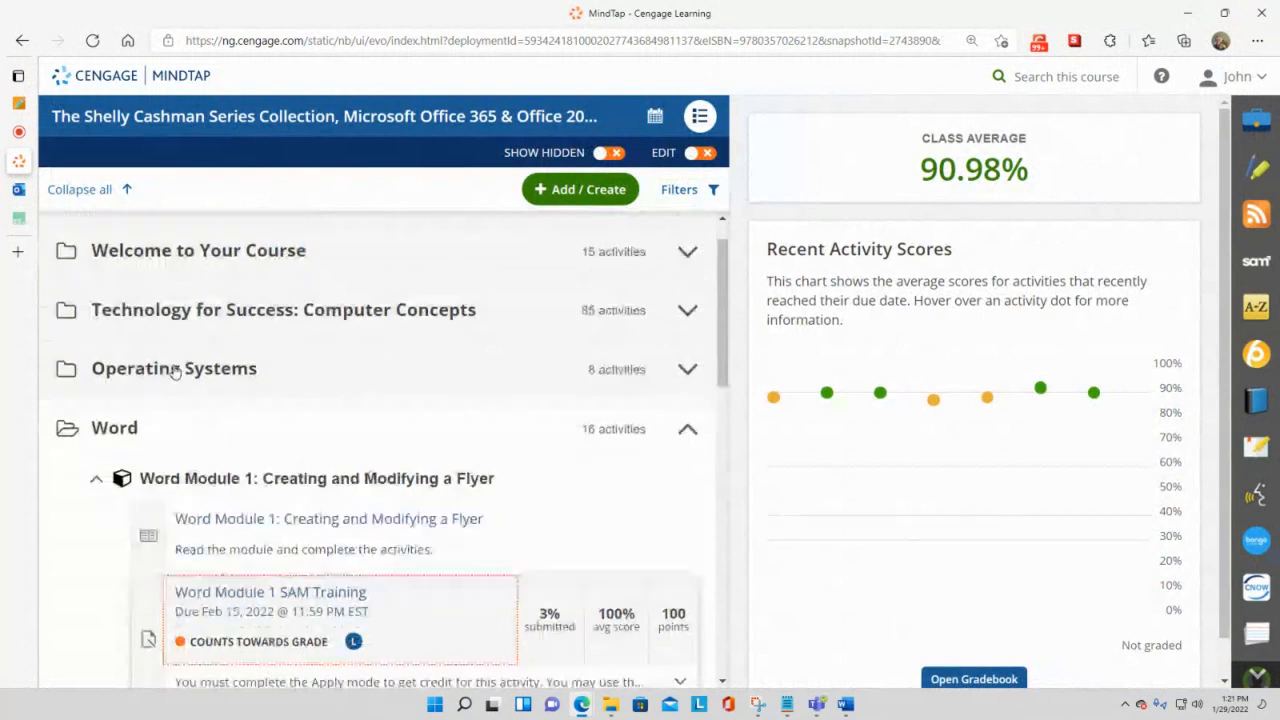
pyautogui.scroll(-4, 185, 362)
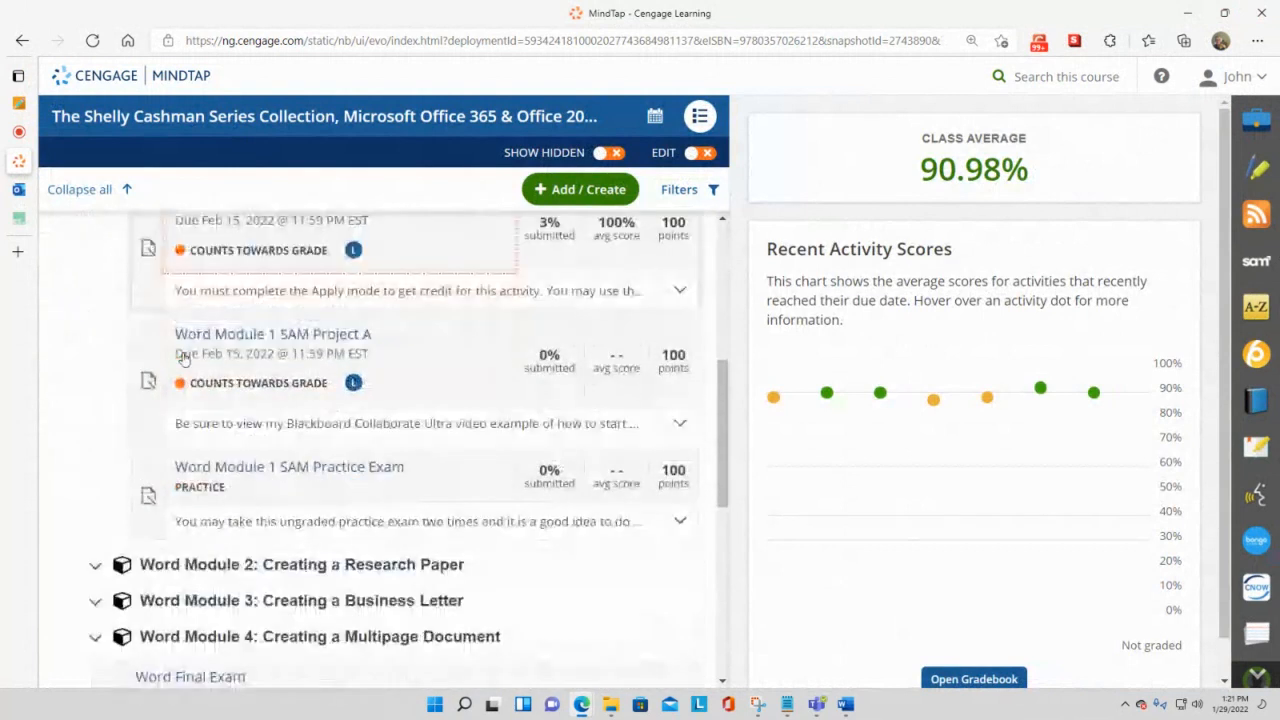
pyautogui.click(211, 412)
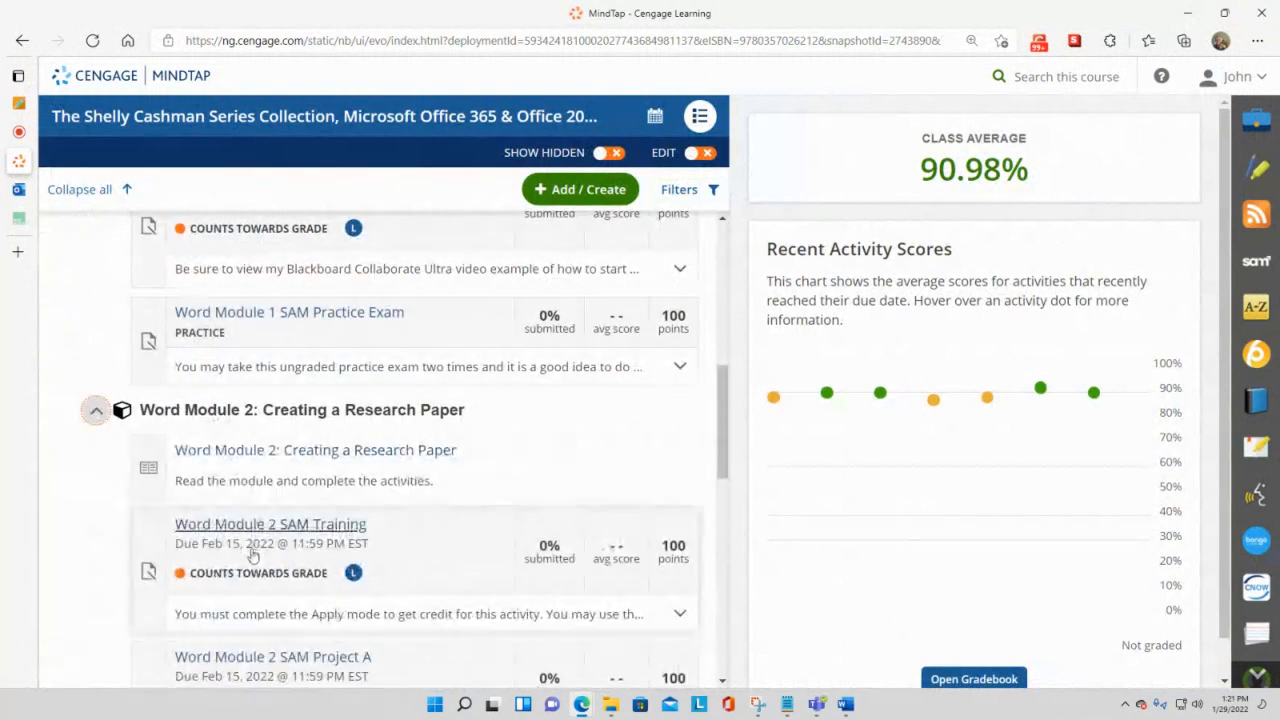
pyautogui.click(282, 530)
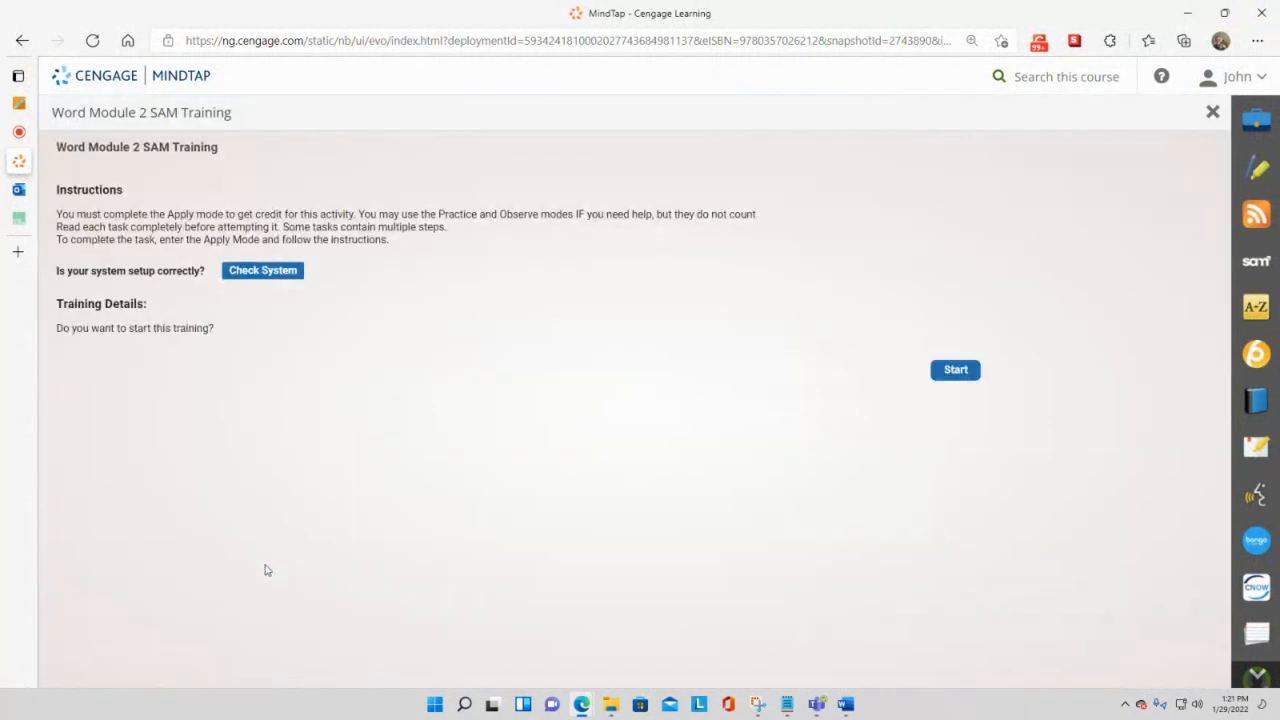
pyautogui.click(962, 372)
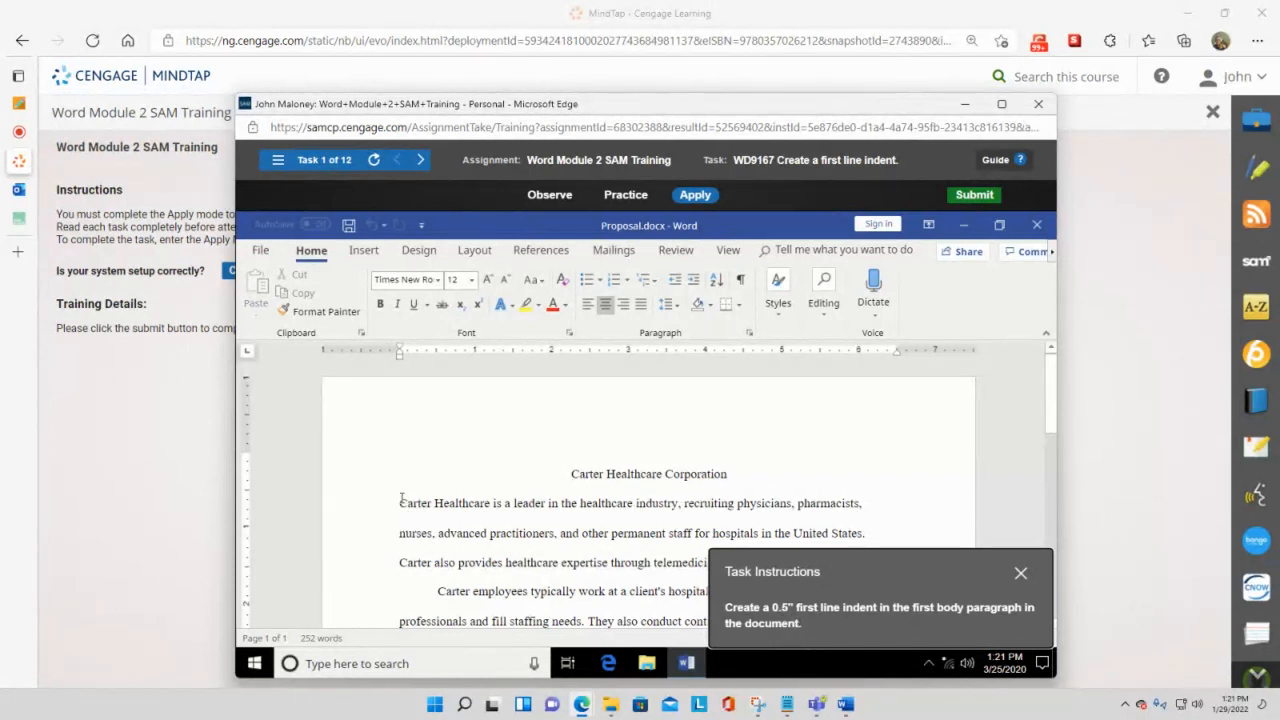
# Create a 0.5" first line indent in the first body paragraph of Proposal.docx using the ruler's first line indent marker.
pyautogui.moveTo(400, 503)
pyautogui.mouseDown()
pyautogui.moveTo(500, 533)
pyautogui.moveTo(731, 551)
pyautogui.mouseUp()
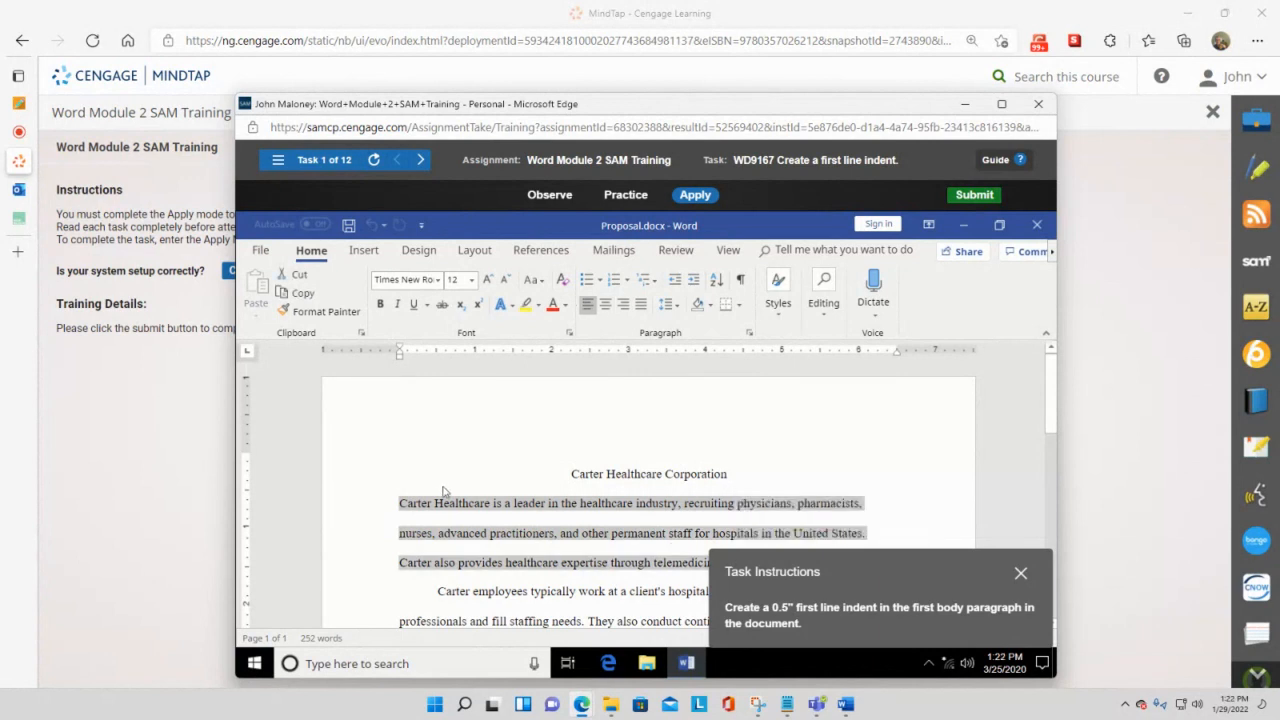
pyautogui.moveTo(818, 554); pyautogui.dragTo(457, 408)
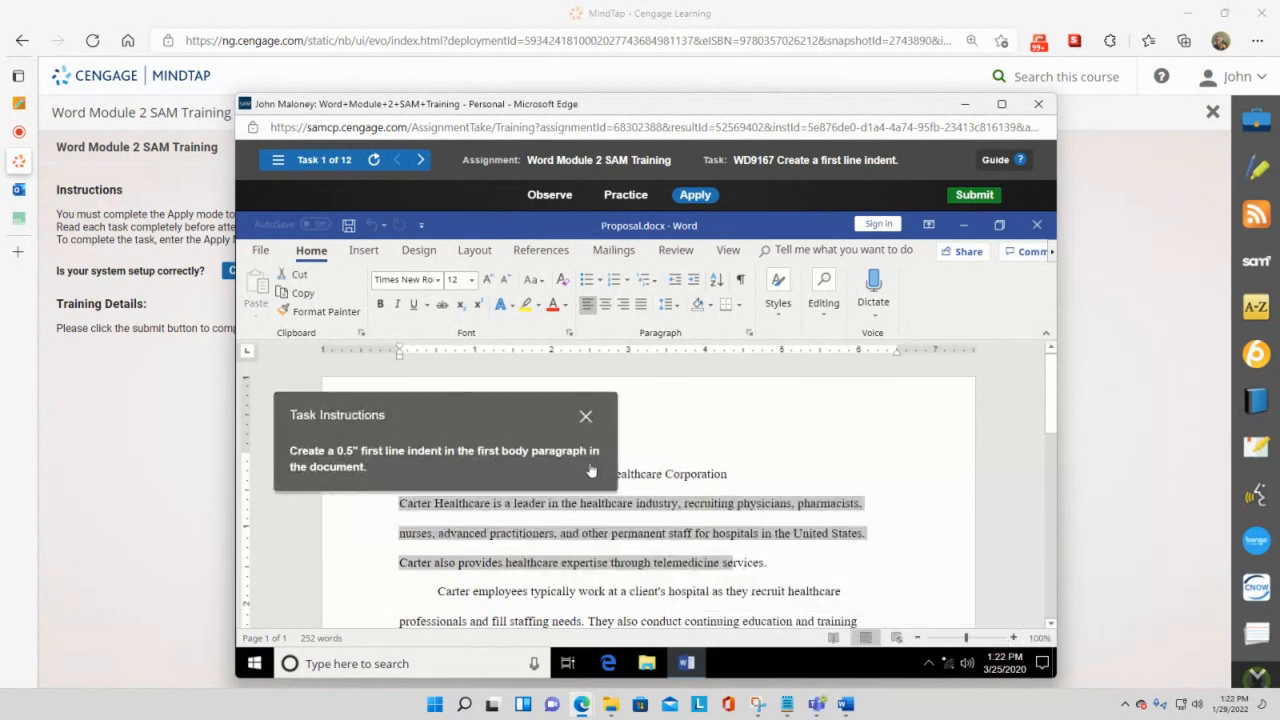
pyautogui.moveTo(537, 432)
pyautogui.mouseDown()
pyautogui.moveTo(712, 511)
pyautogui.moveTo(806, 531)
pyautogui.mouseUp()
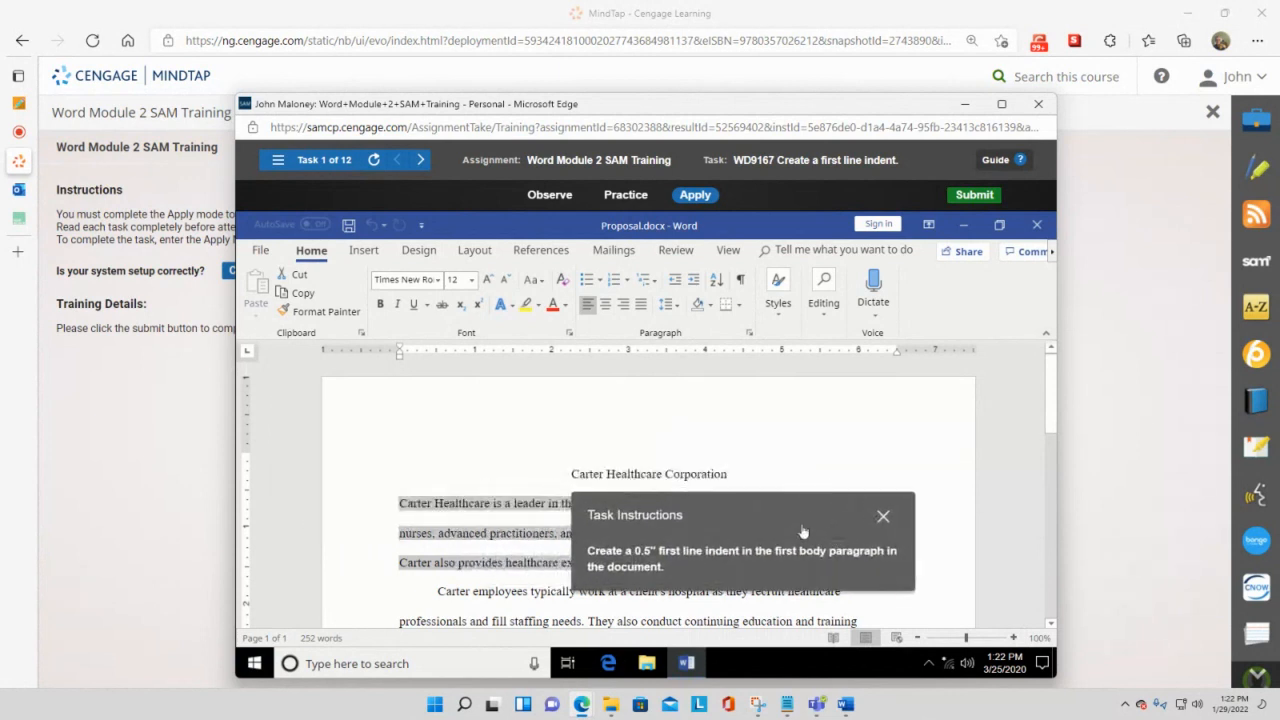
pyautogui.click(457, 506)
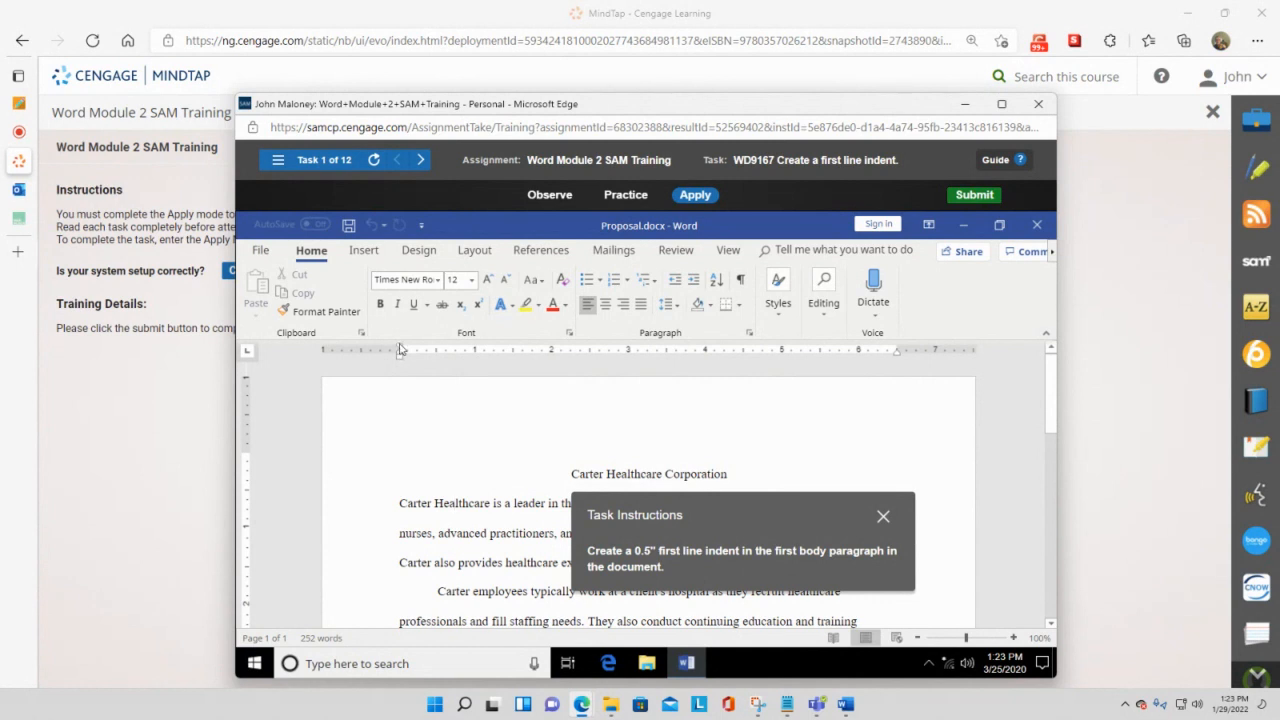
pyautogui.moveTo(399, 349); pyautogui.dragTo(436, 358)
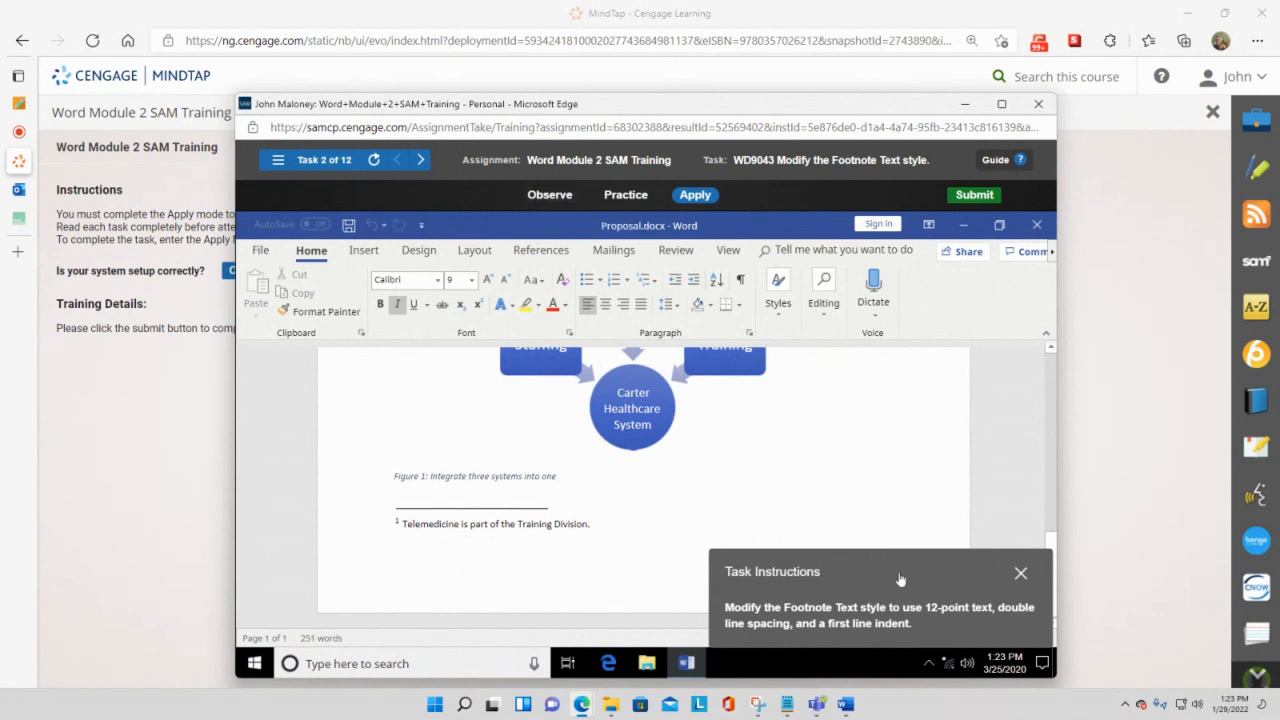
# Move the task 2 instructions aside and open the Style dialog for the footnote text.
pyautogui.moveTo(902, 572); pyautogui.dragTo(894, 406)
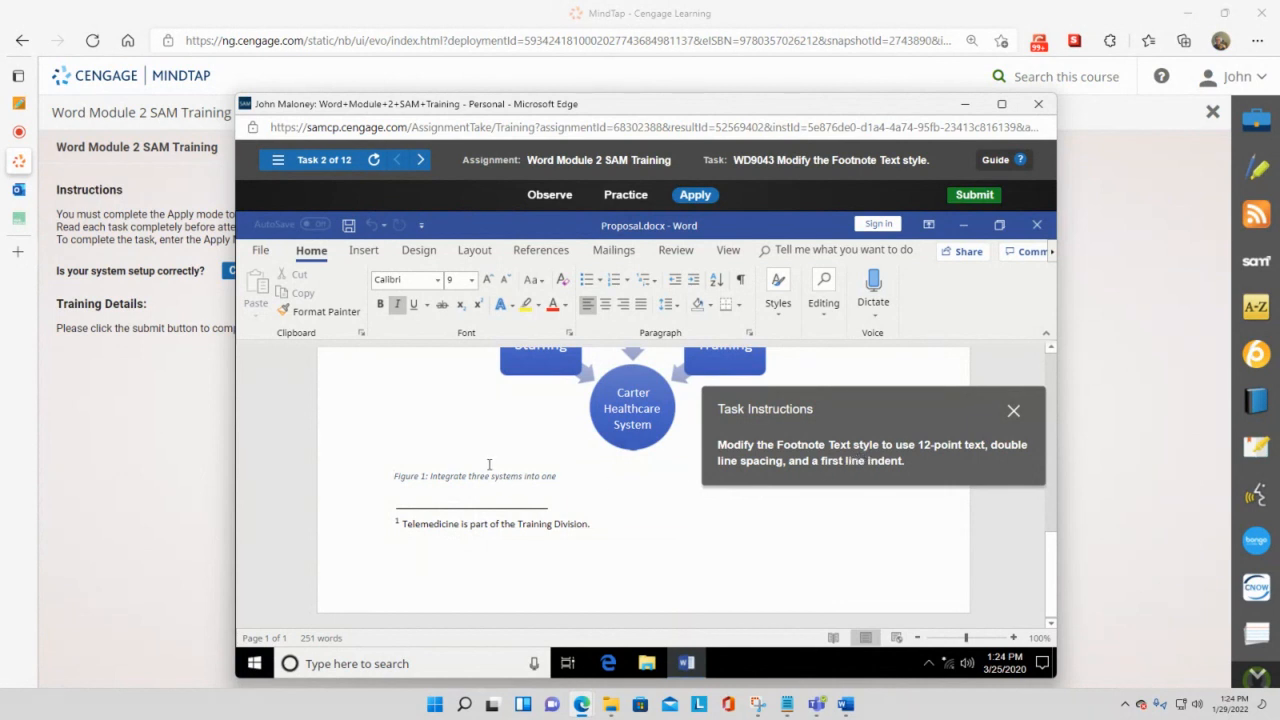
pyautogui.rightClick(431, 529)
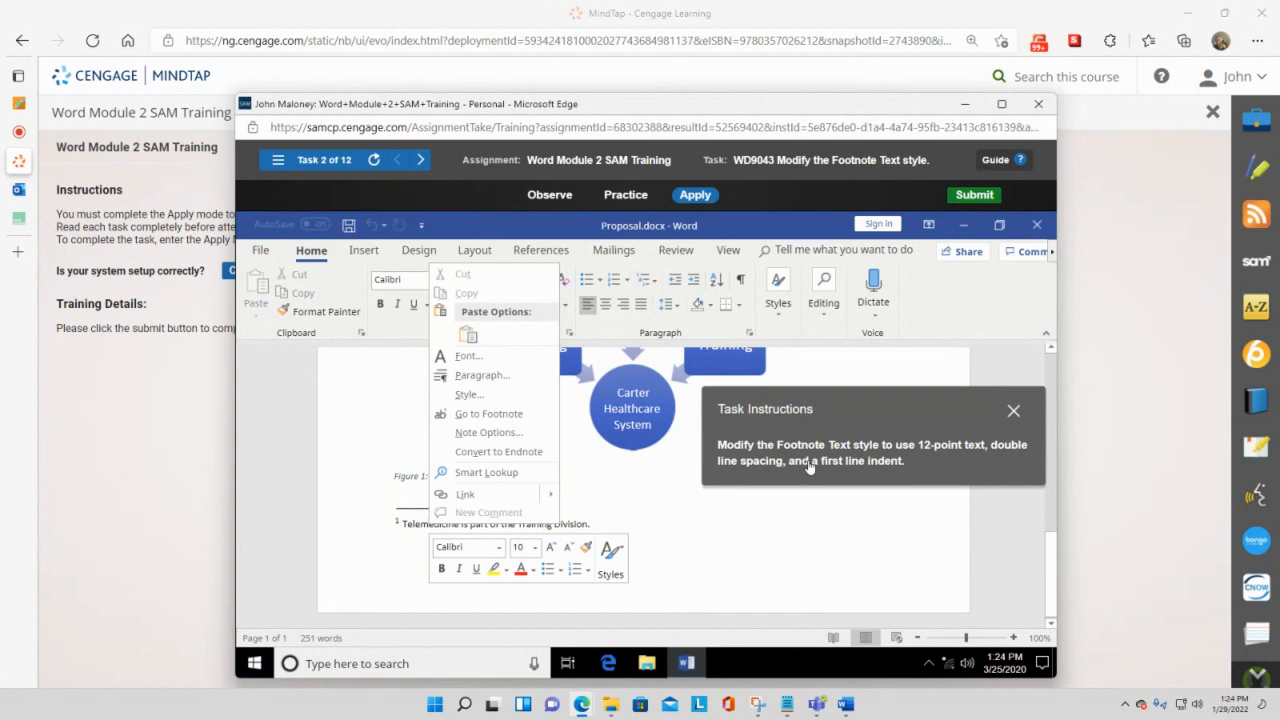
pyautogui.click(473, 398)
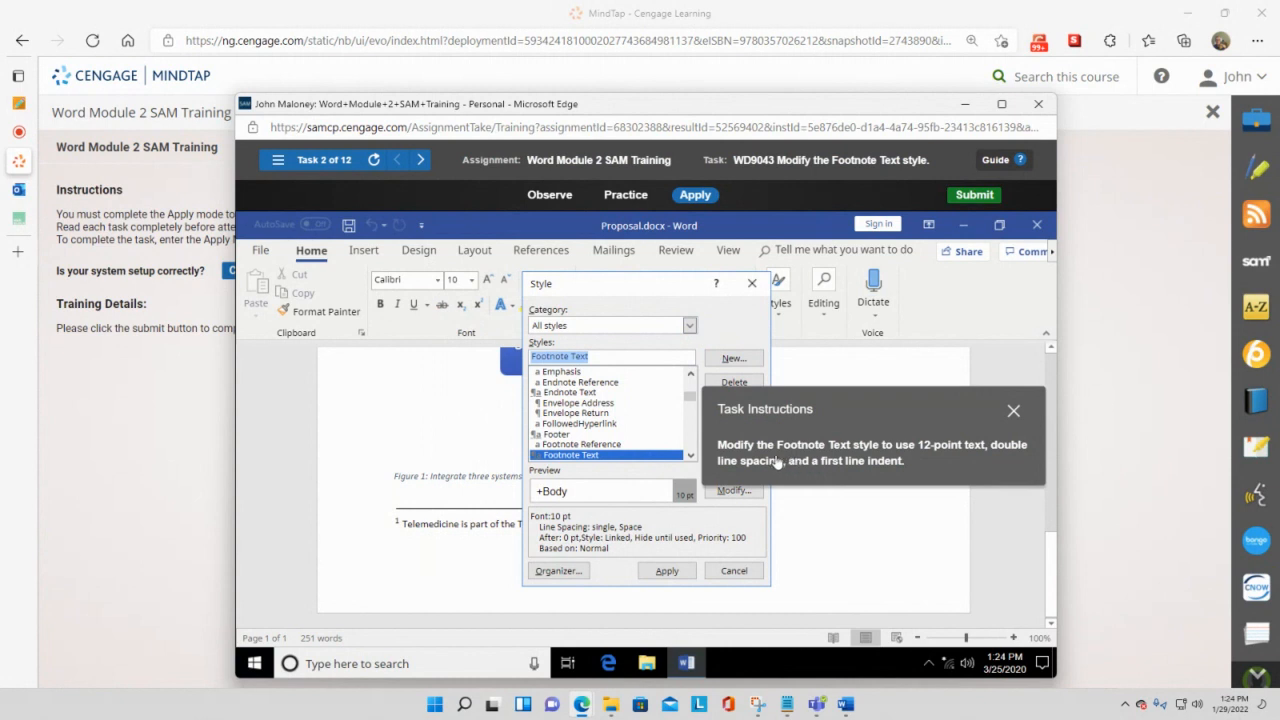
pyautogui.moveTo(810, 402); pyautogui.dragTo(749, 545)
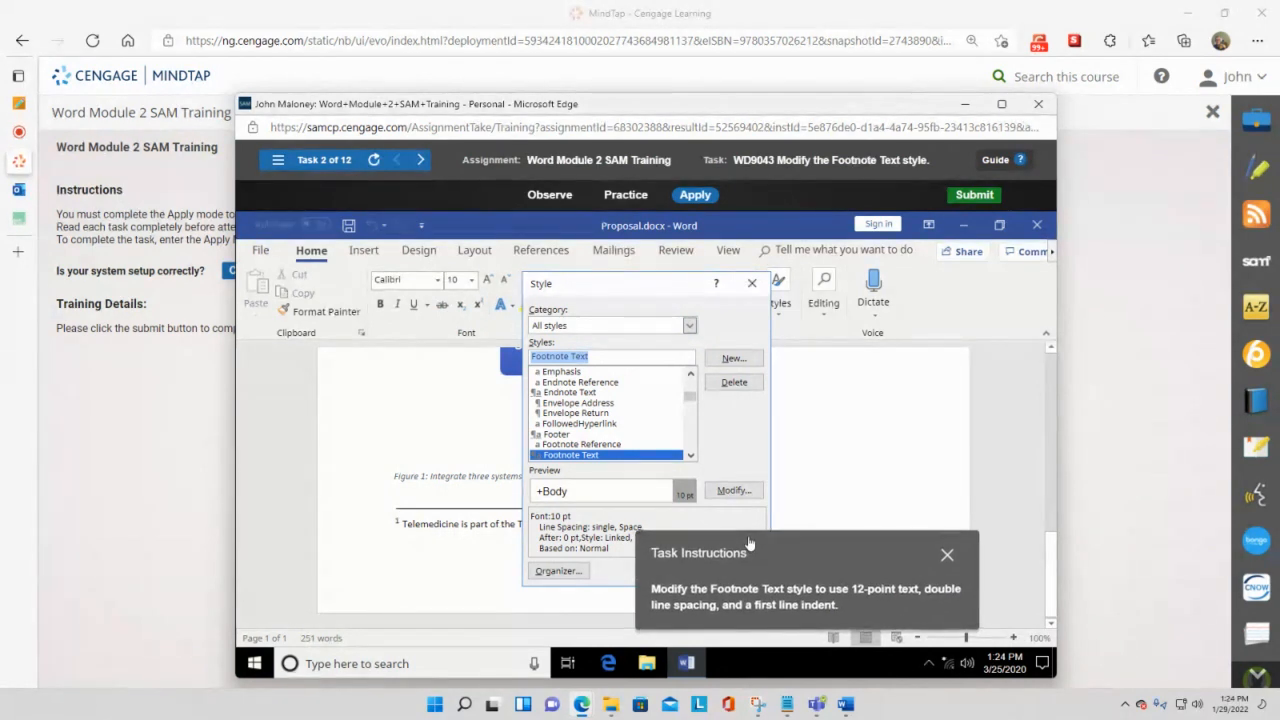
pyautogui.moveTo(749, 545); pyautogui.dragTo(417, 287)
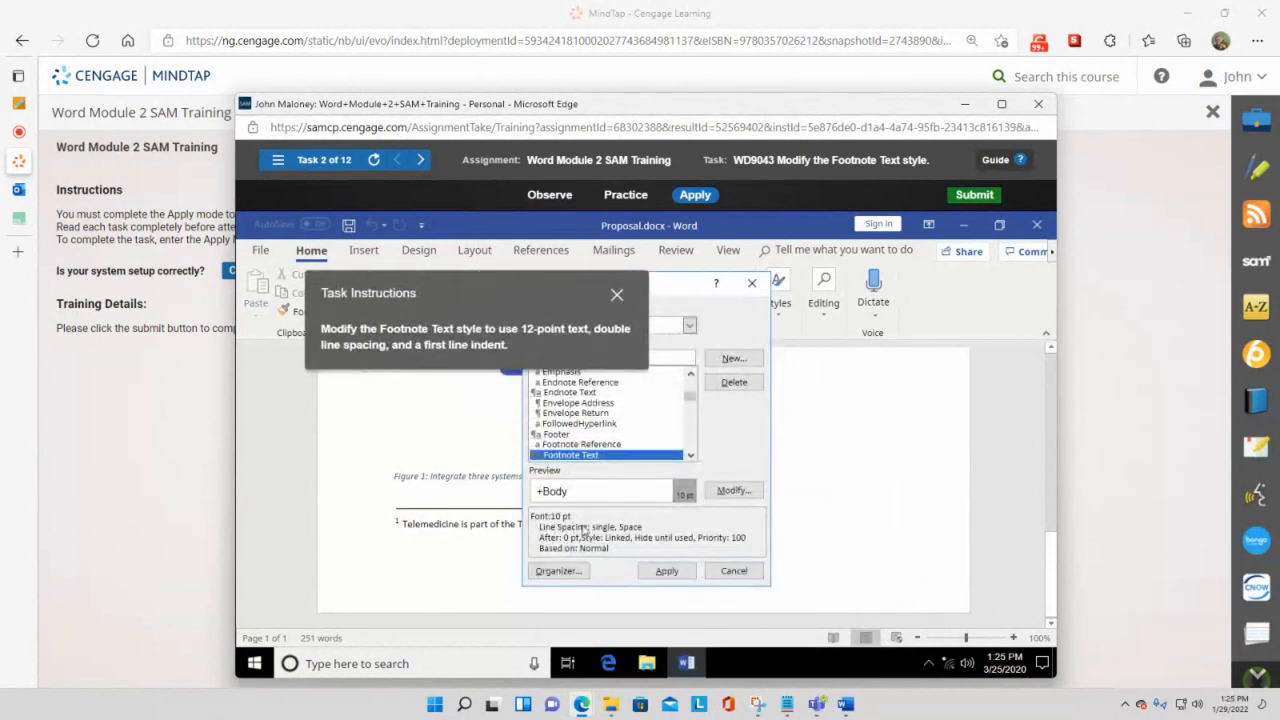
pyautogui.moveTo(507, 298); pyautogui.dragTo(408, 150)
pyautogui.moveTo(411, 235); pyautogui.dragTo(458, 189)
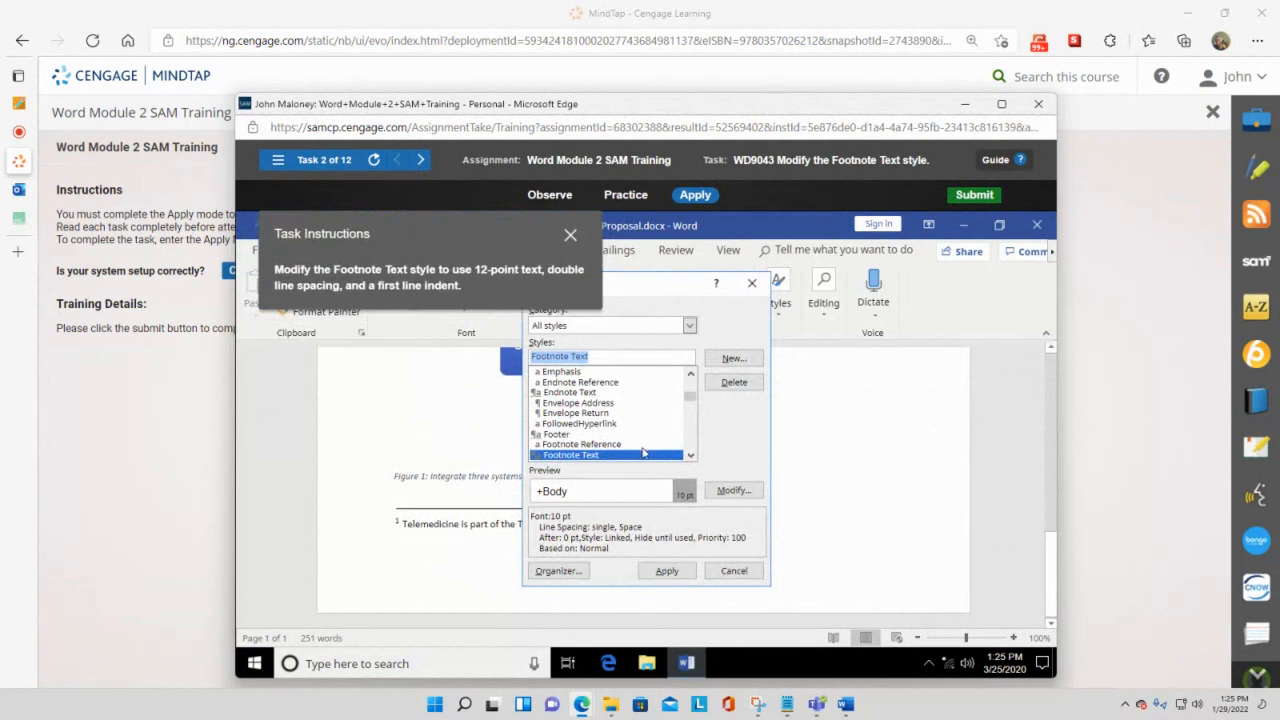
pyautogui.click(504, 220)
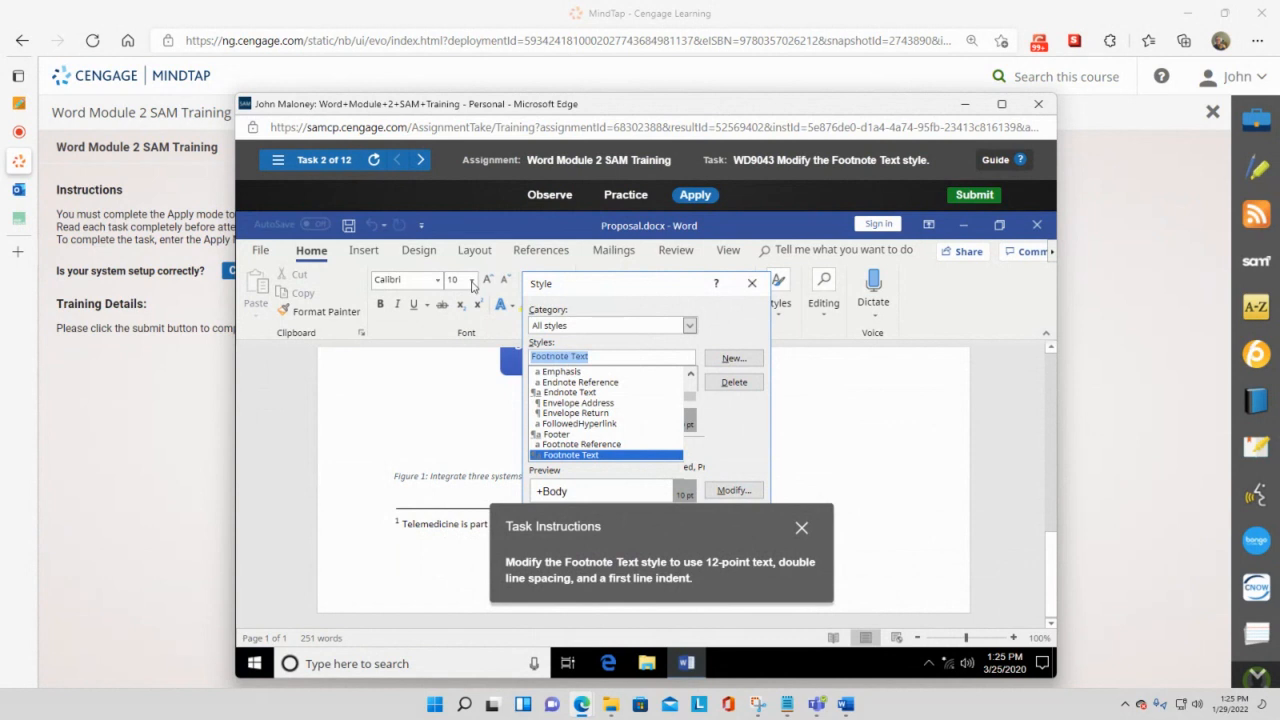
pyautogui.moveTo(690, 398); pyautogui.dragTo(689, 344)
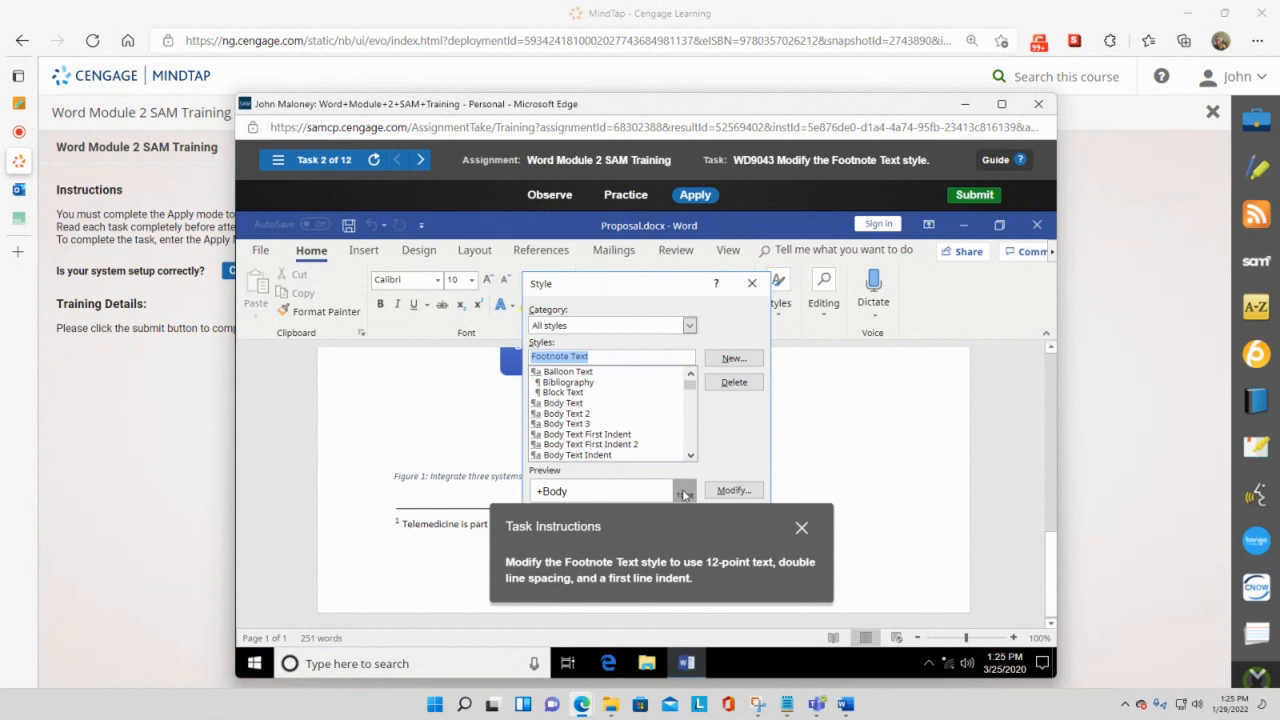
# Open the Footnote Text style for modification and set its font size to 12 and its line spacing to double.
pyautogui.click(727, 494)
pyautogui.moveTo(637, 525); pyautogui.dragTo(383, 523)
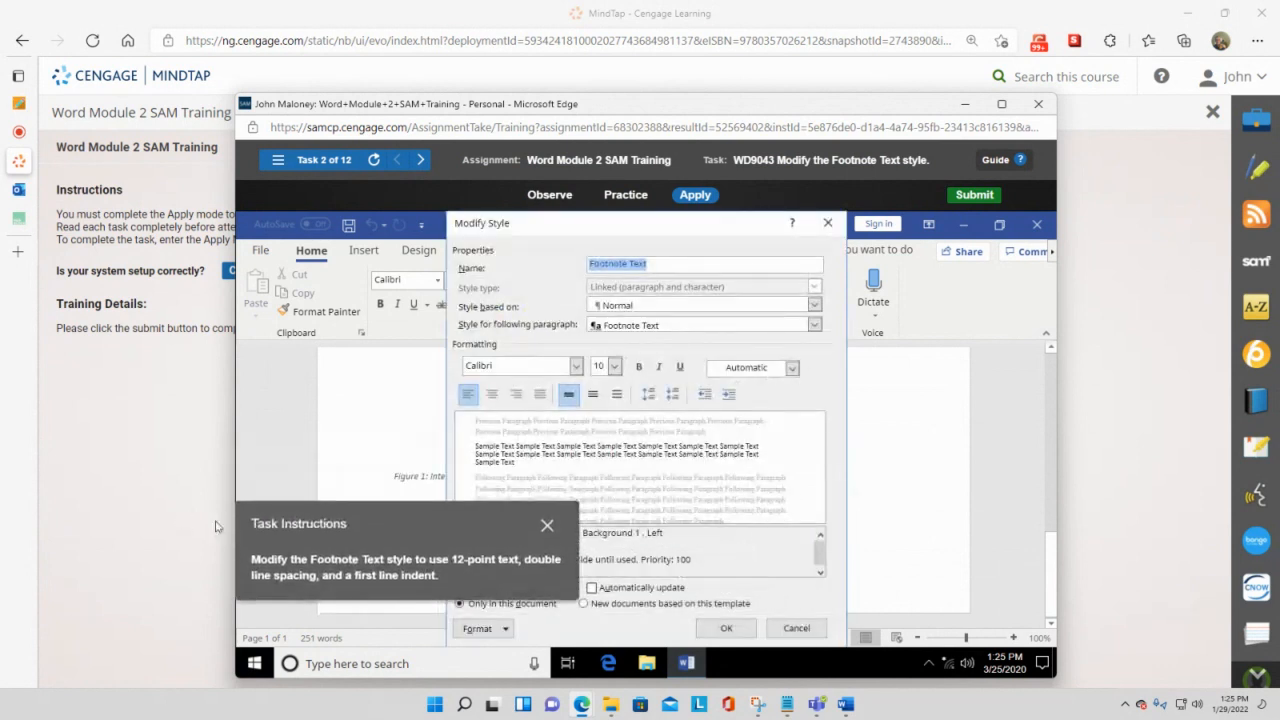
pyautogui.click(614, 366)
pyautogui.click(617, 433)
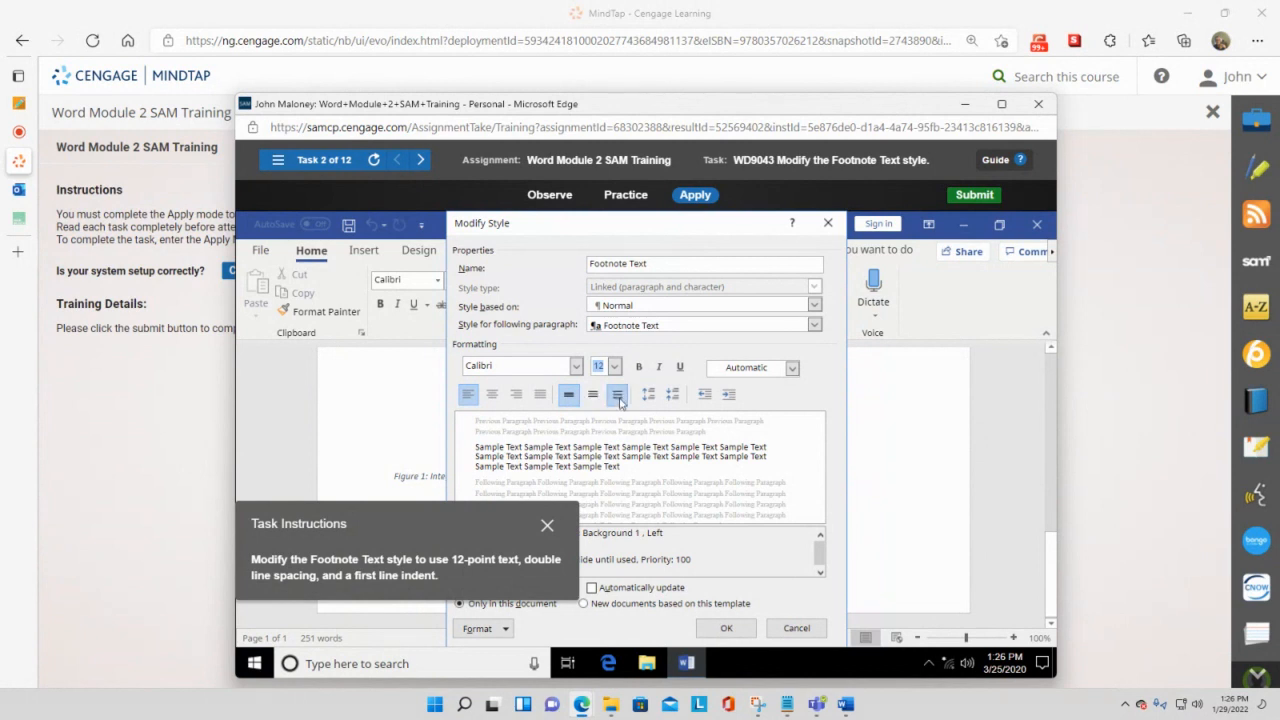
pyautogui.click(618, 396)
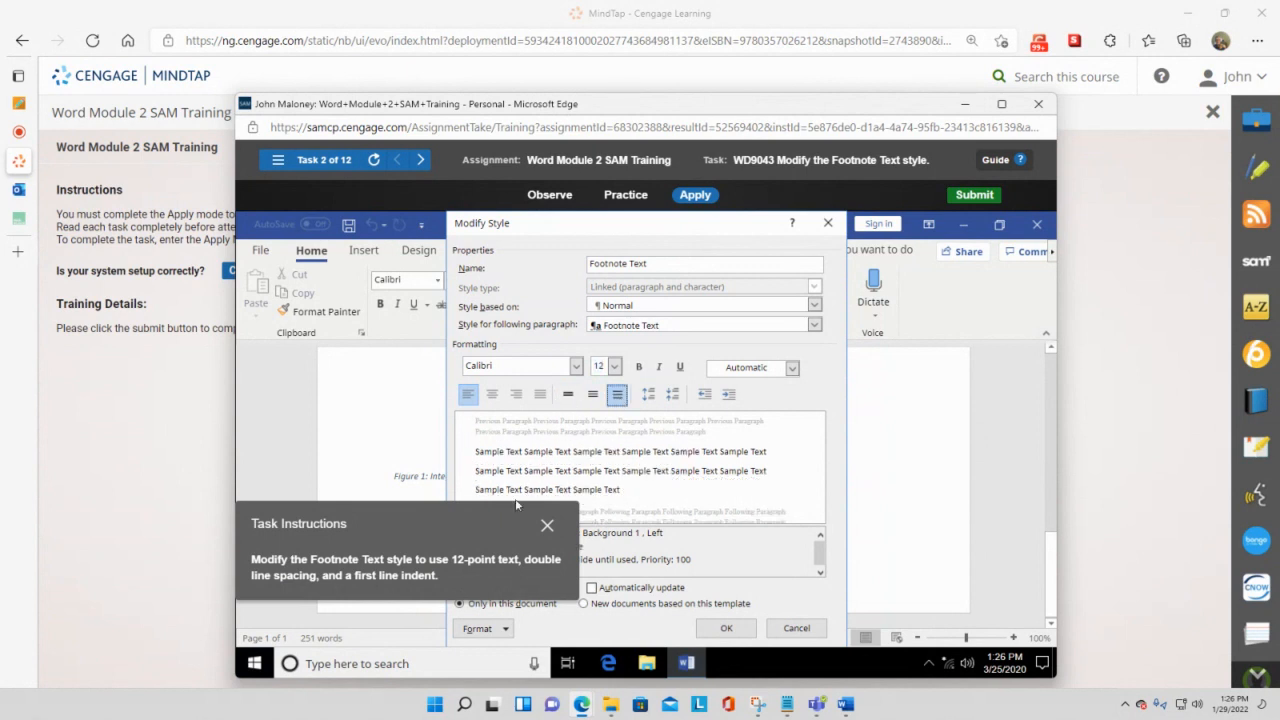
# Uncover the style's description, try 1.5 line spacing for Footnote Text, and set it back to double.
pyautogui.moveTo(508, 517); pyautogui.dragTo(536, 232)
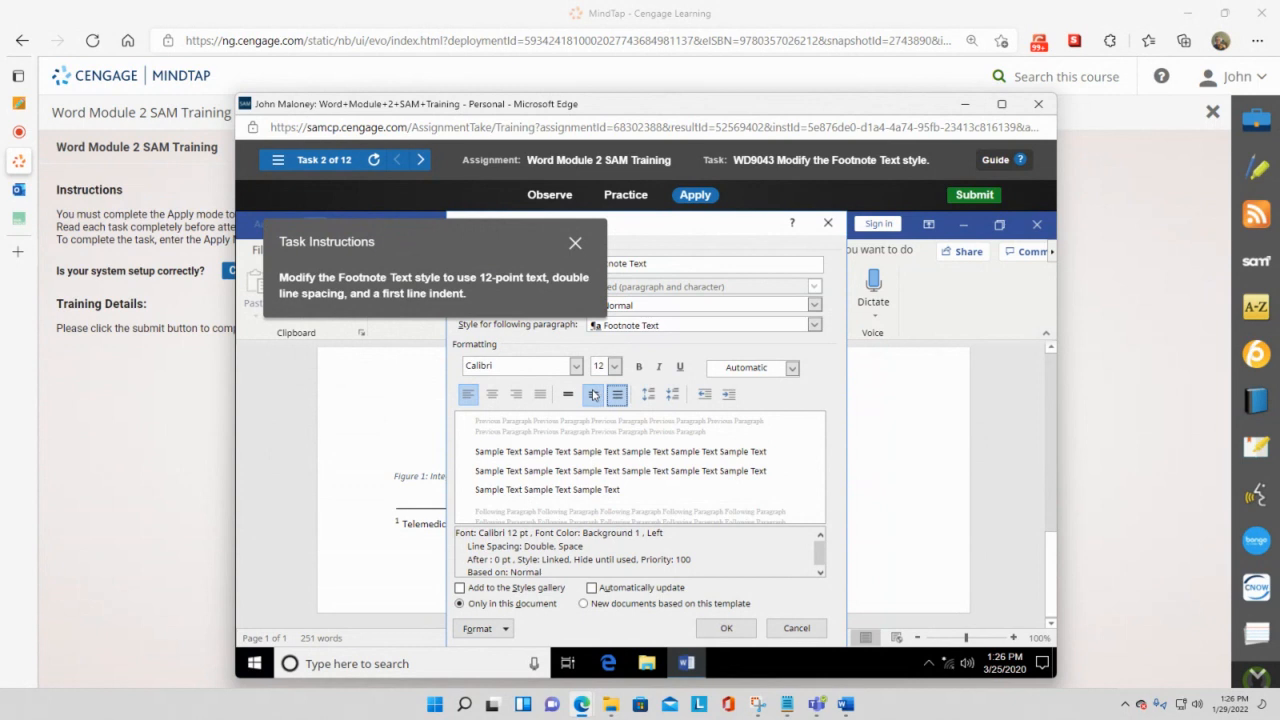
pyautogui.click(593, 394)
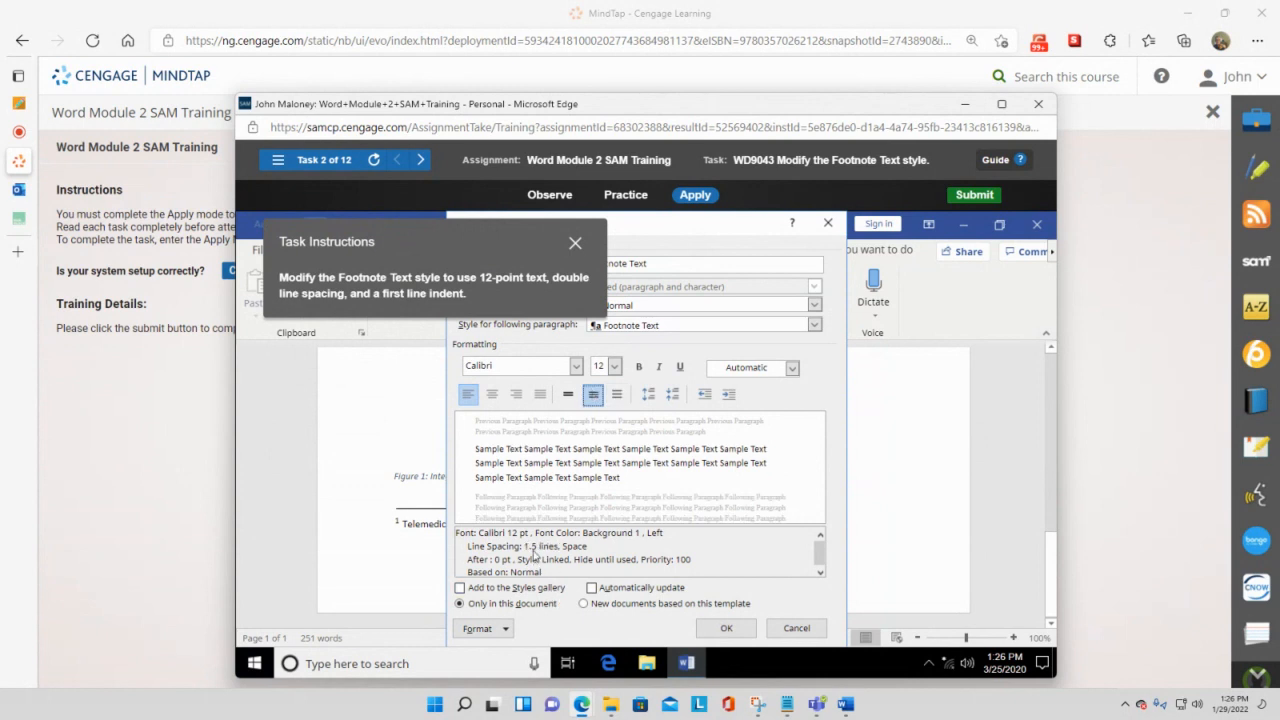
pyautogui.click(619, 396)
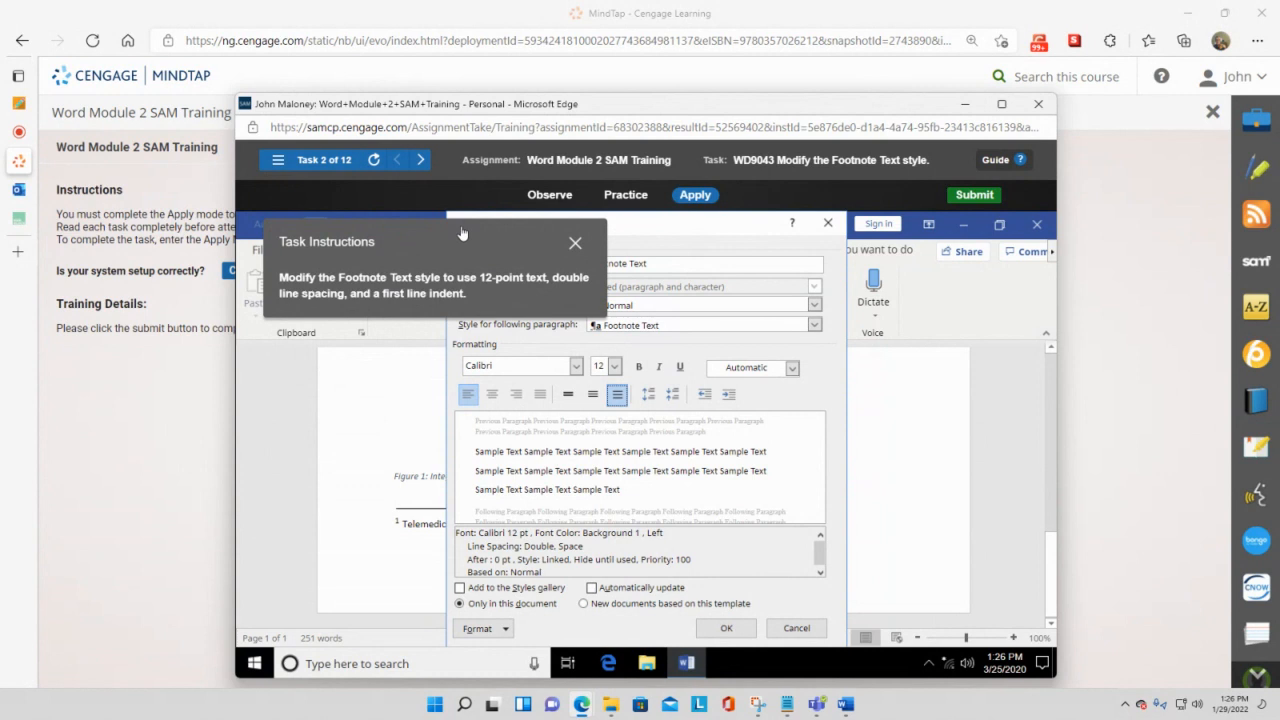
# In the maximized training window, add a 0.5" first line indent to the Footnote Text style and apply the style to the footnote.
pyautogui.moveTo(462, 234); pyautogui.dragTo(490, 226)
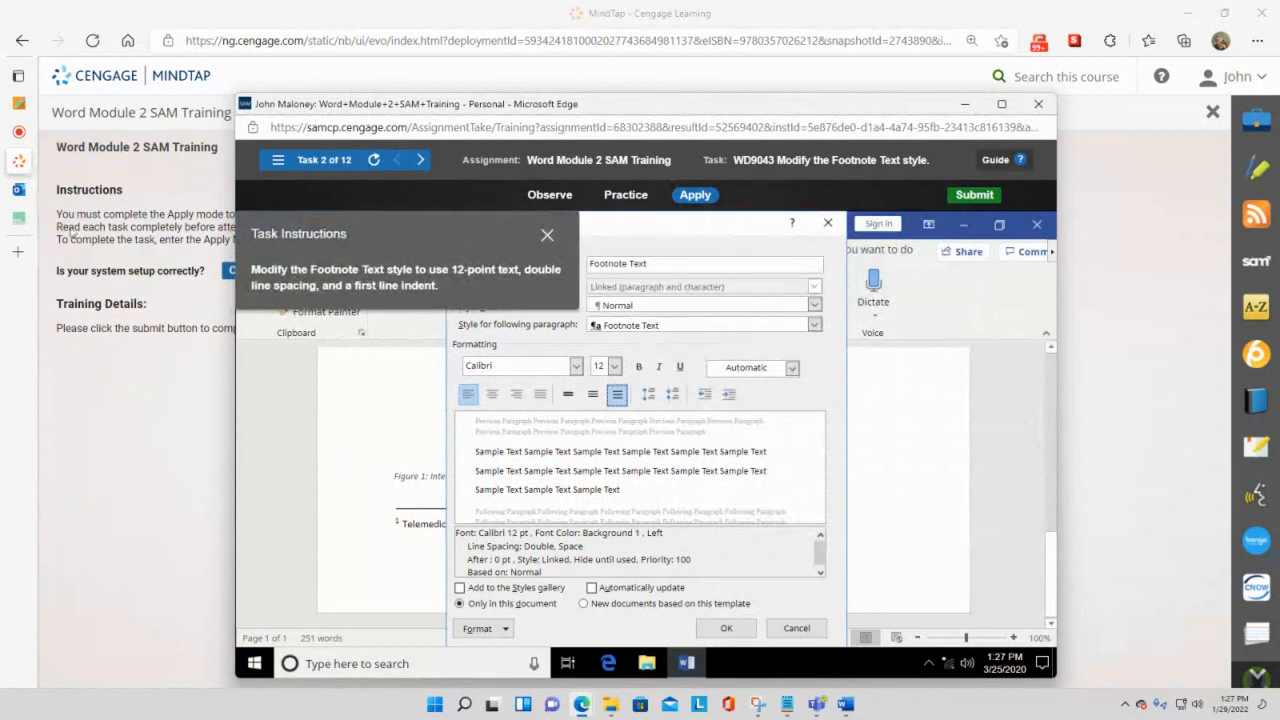
pyautogui.click(1002, 105)
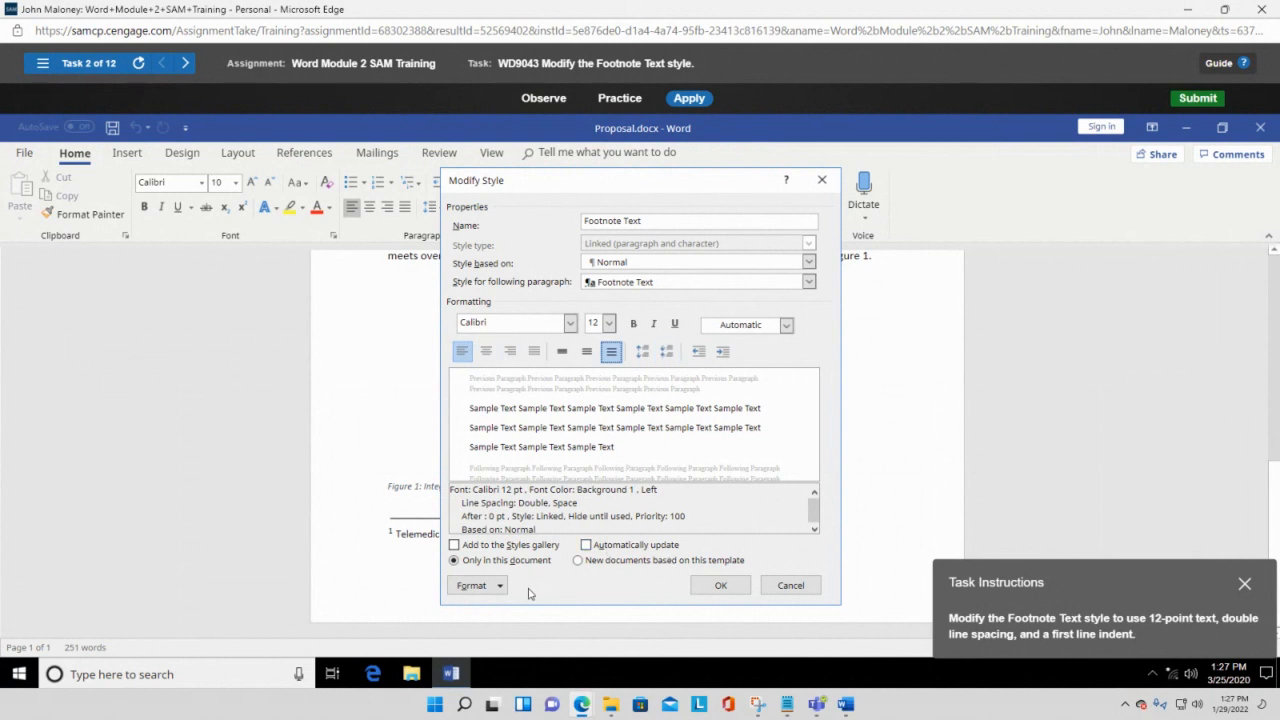
pyautogui.click(476, 585)
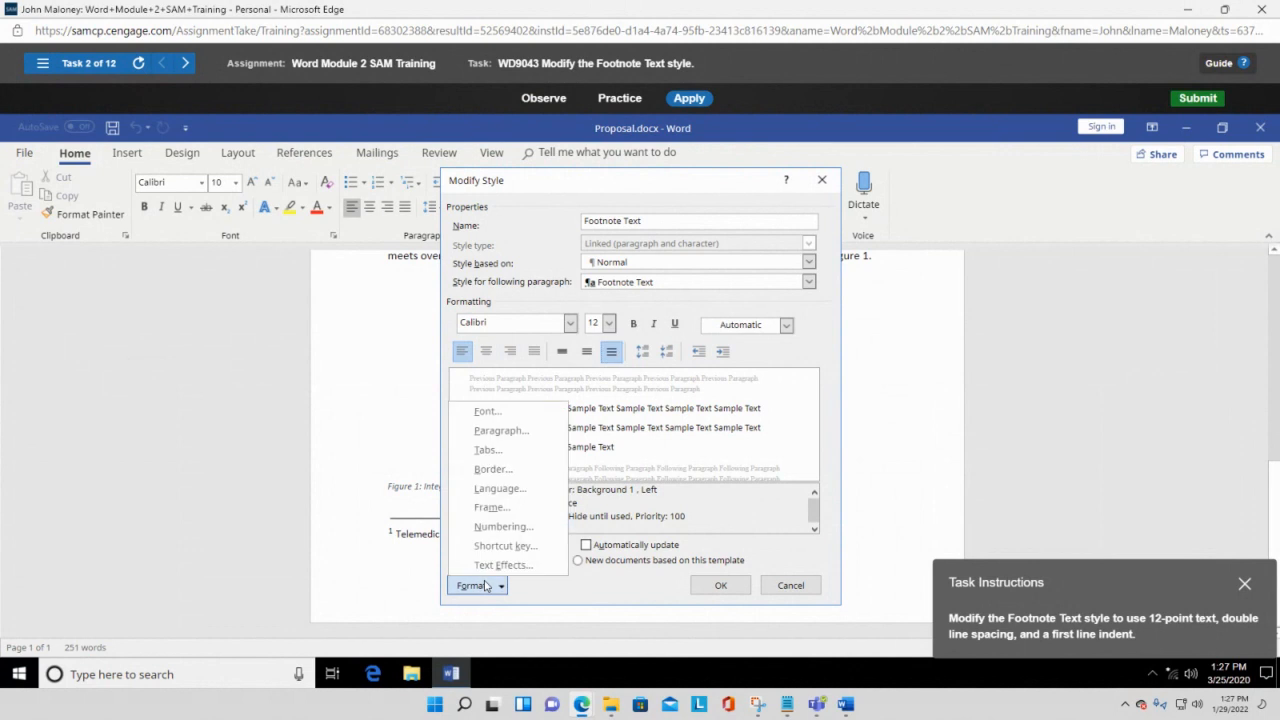
pyautogui.click(537, 436)
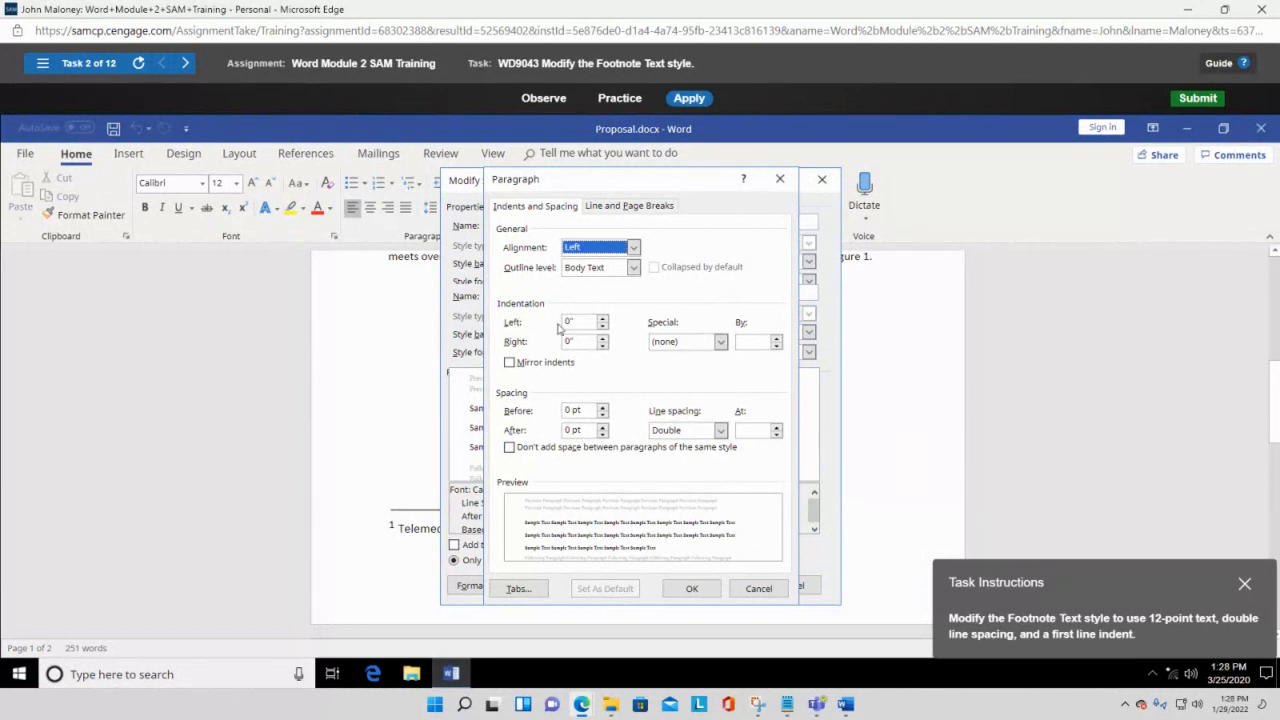
pyautogui.click(720, 343)
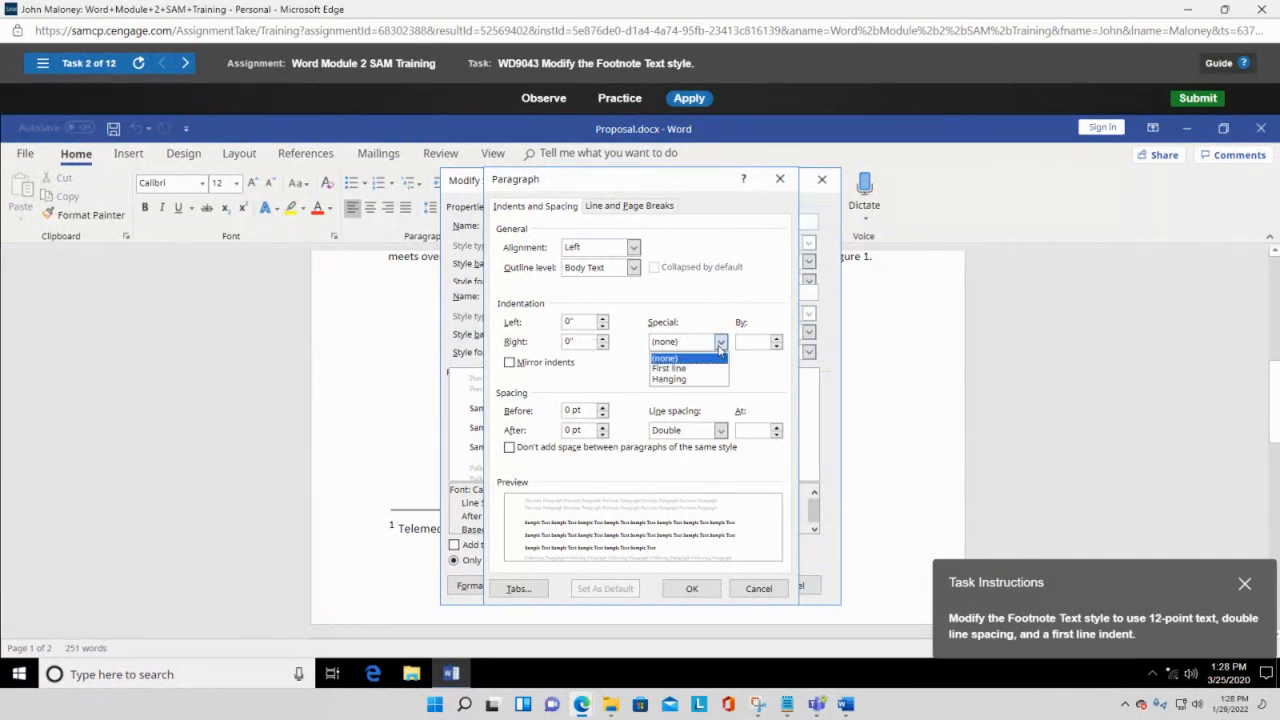
pyautogui.click(707, 369)
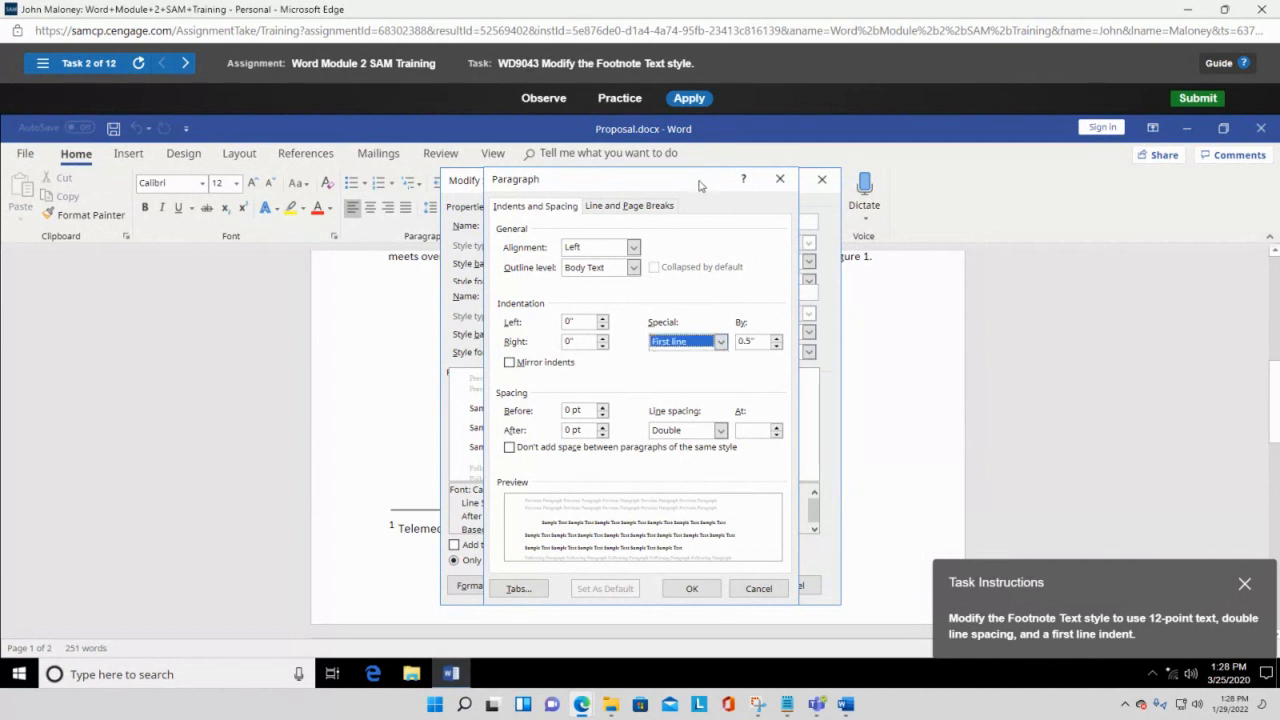
pyautogui.moveTo(700, 186); pyautogui.dragTo(669, 192)
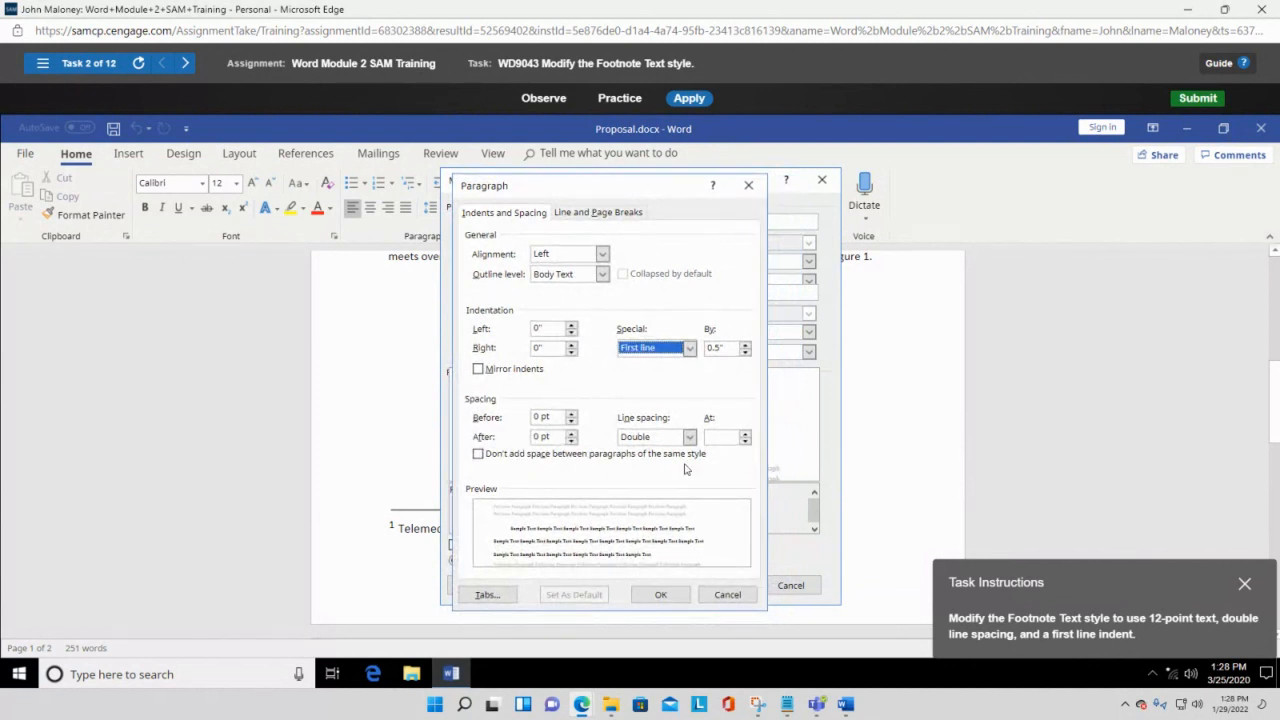
pyautogui.click(661, 594)
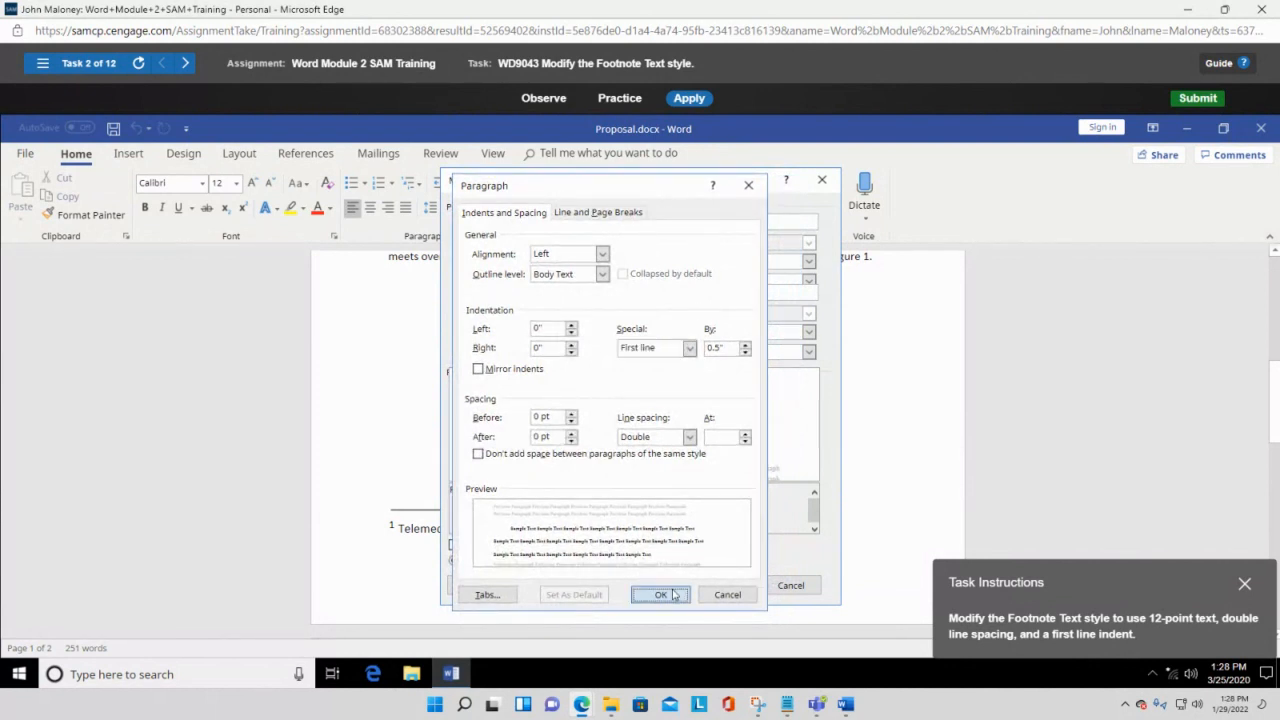
pyautogui.click(722, 587)
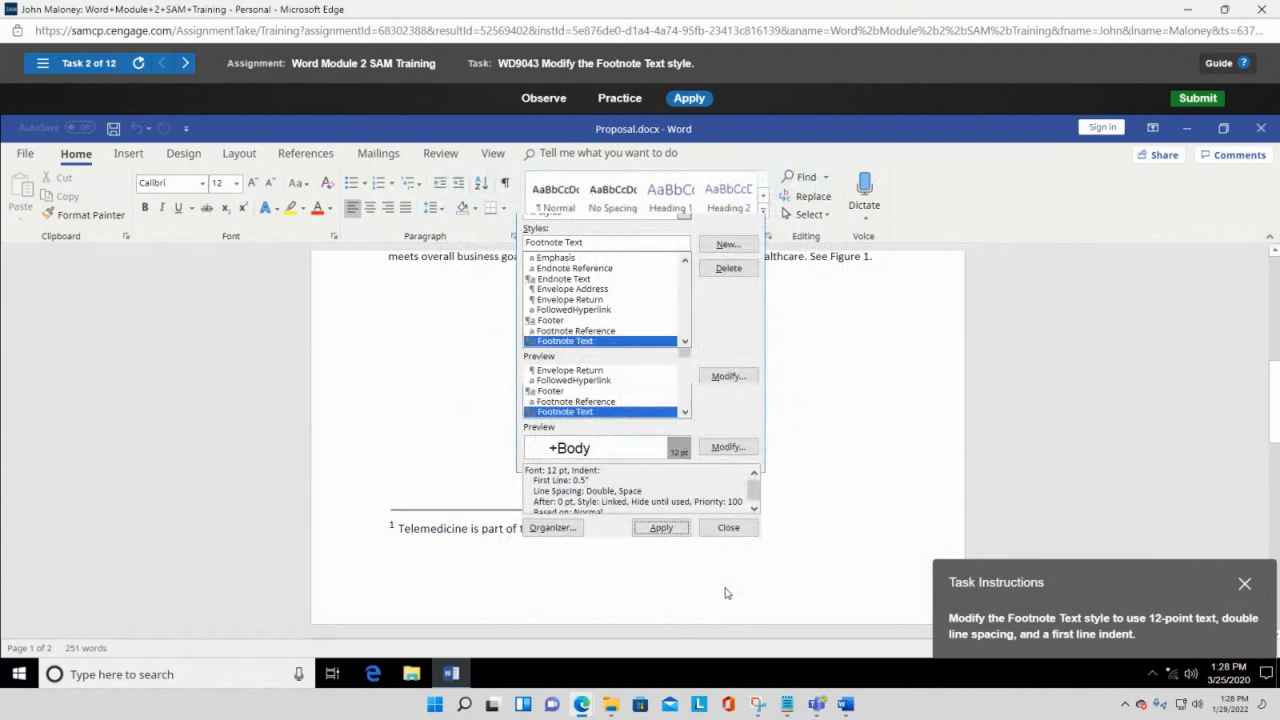
pyautogui.click(677, 531)
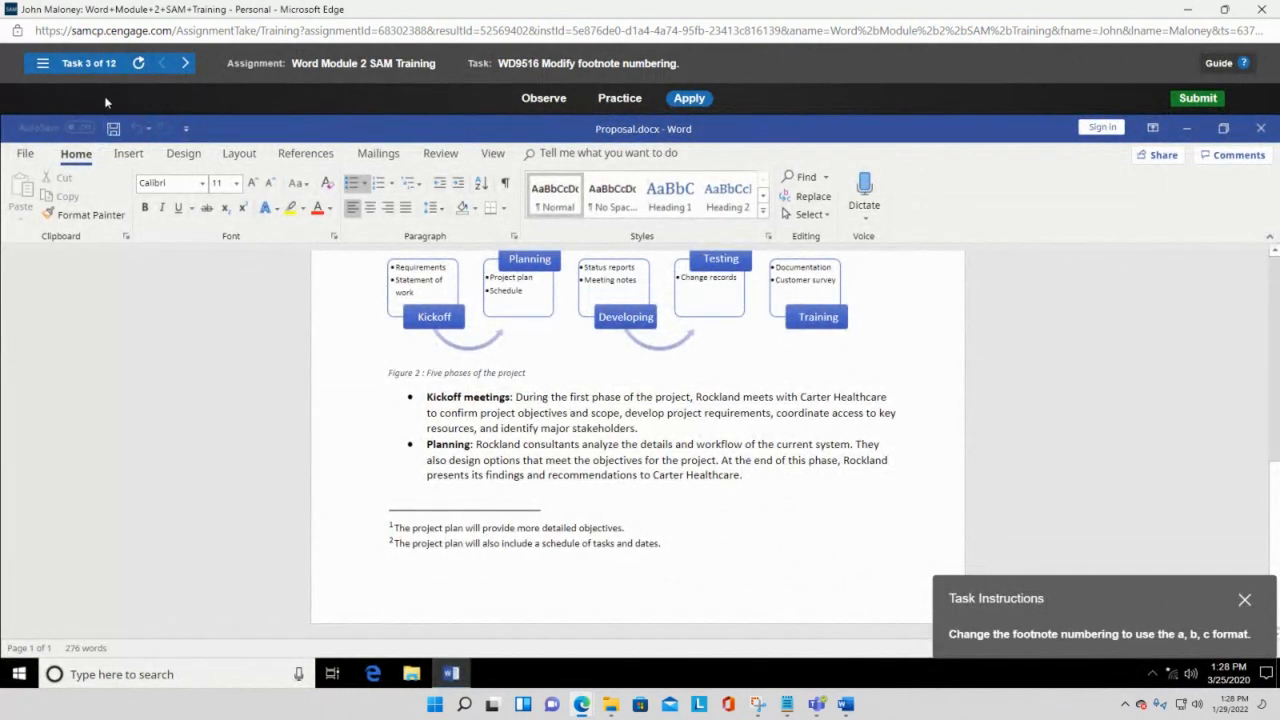
# Return to task 2, Modify the Footnote Text style, from the task list and start its Practice mode.
pyautogui.click(44, 68)
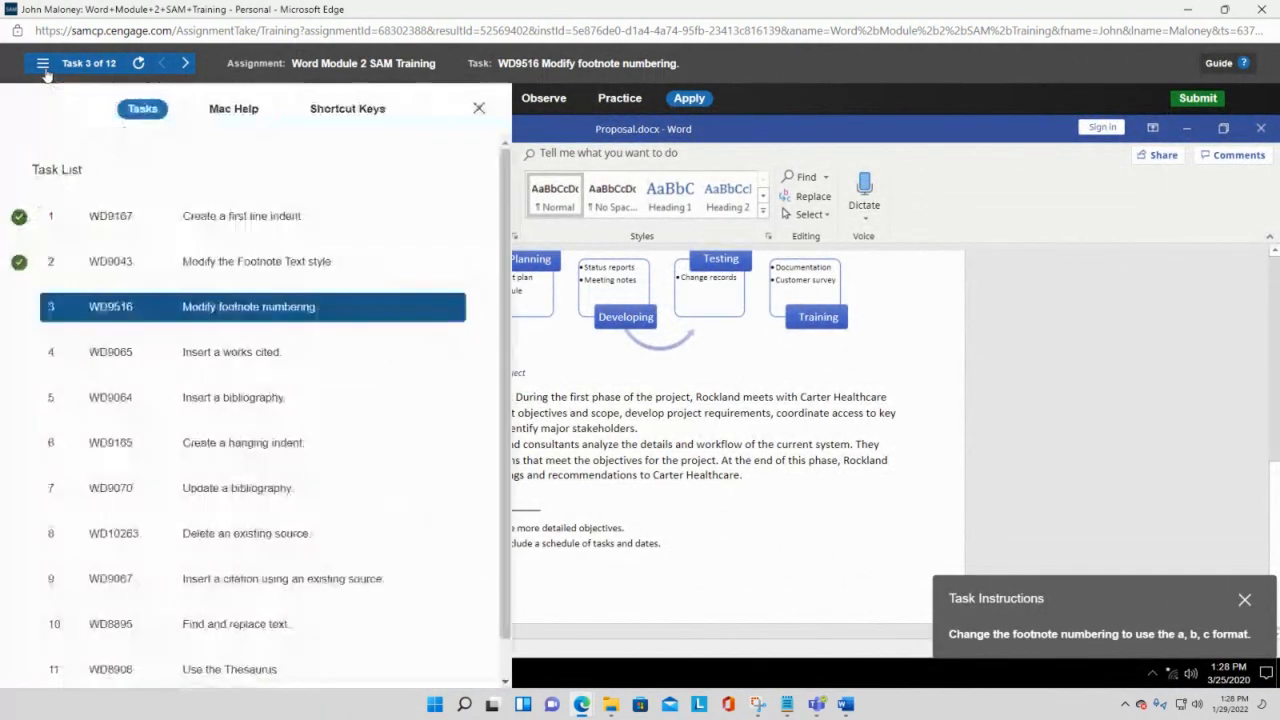
pyautogui.click(226, 270)
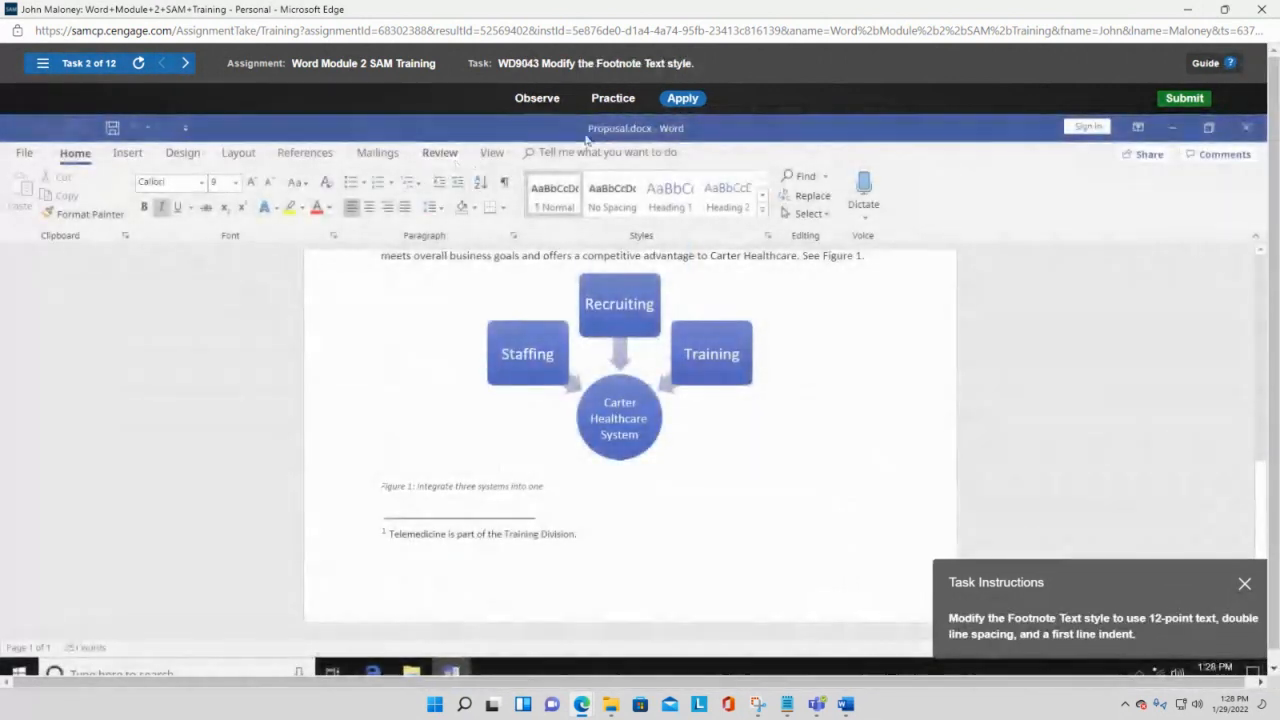
pyautogui.click(612, 100)
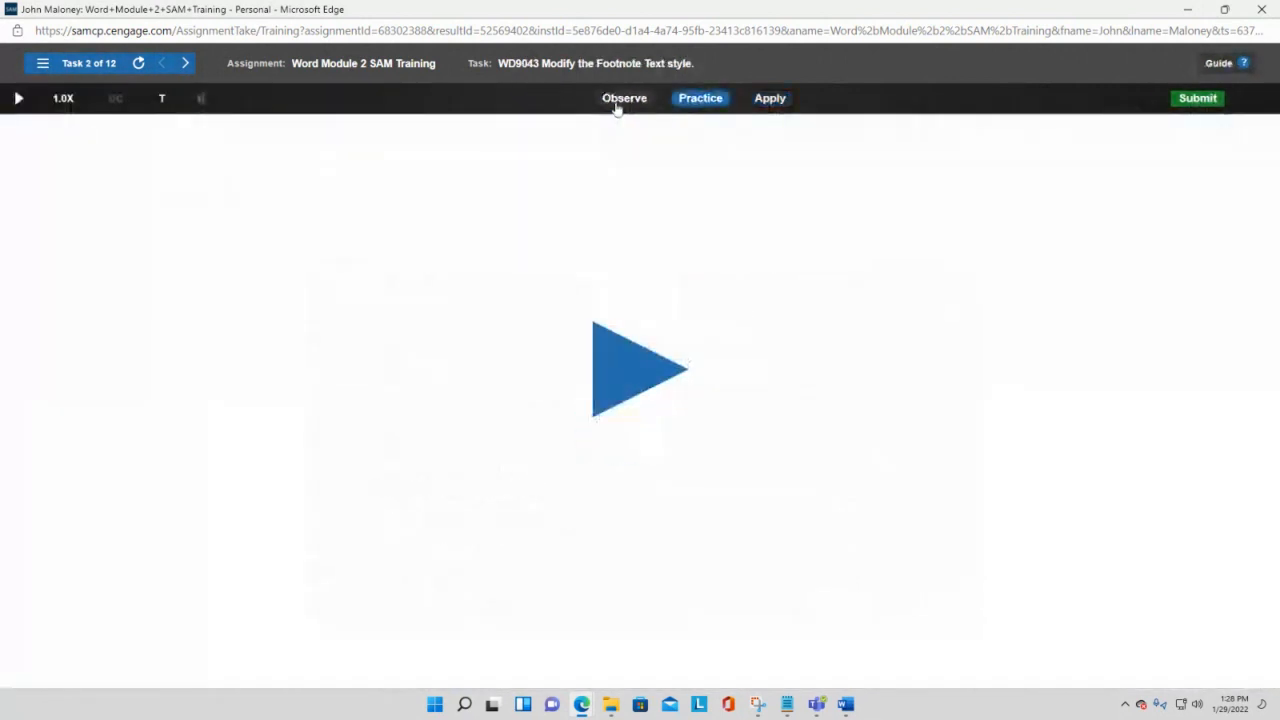
pyautogui.click(620, 360)
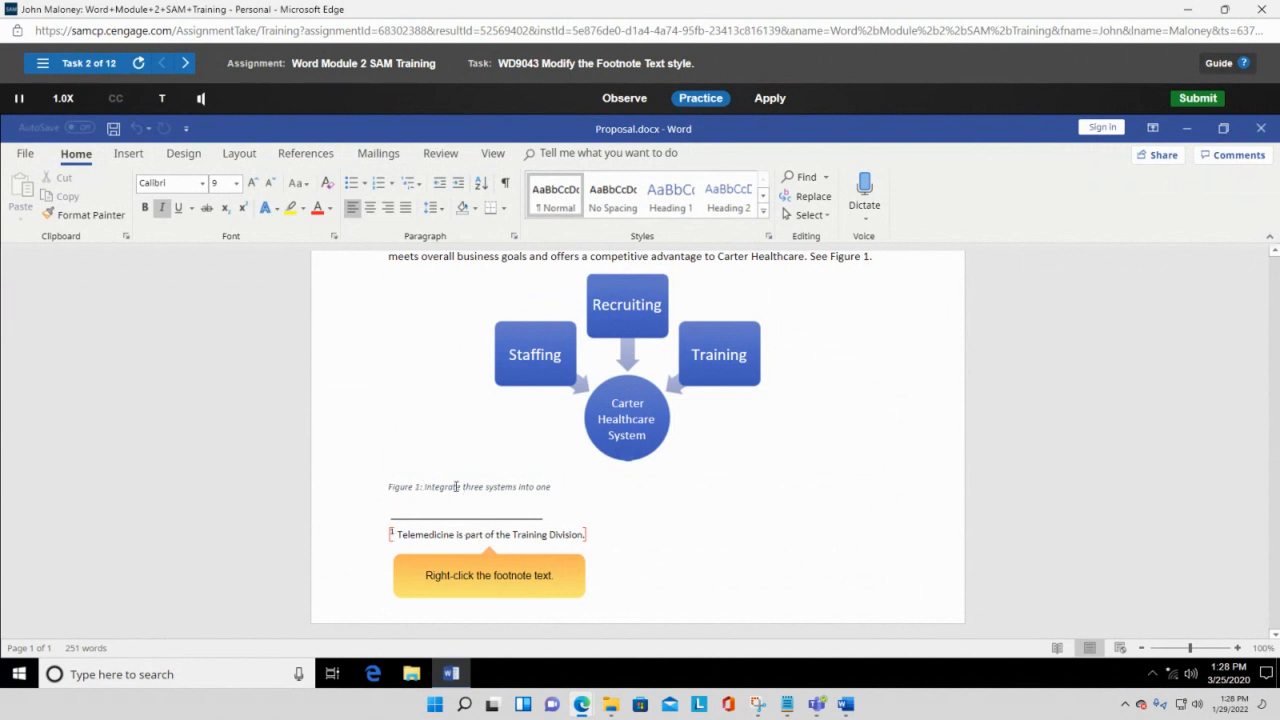
# In the practice document, modify the footnote's Footnote Text style to 12-point text with double line spacing.
pyautogui.rightClick(431, 533)
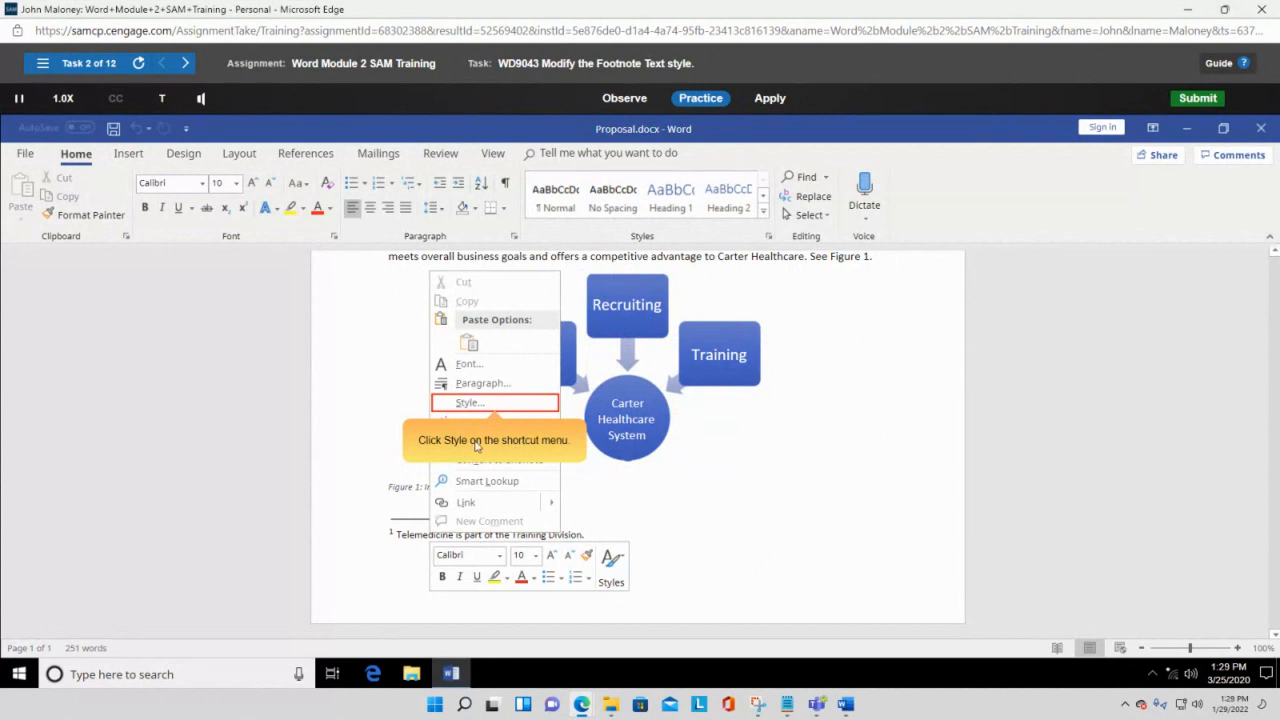
pyautogui.click(478, 405)
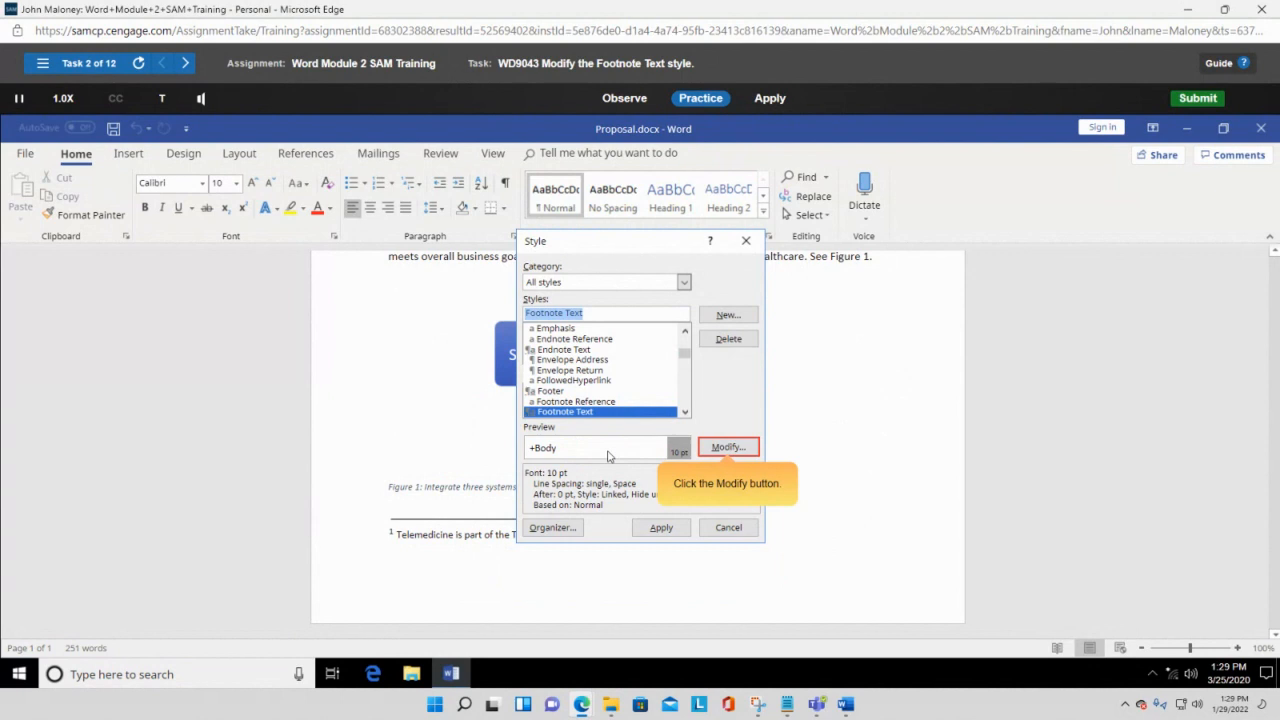
pyautogui.click(745, 448)
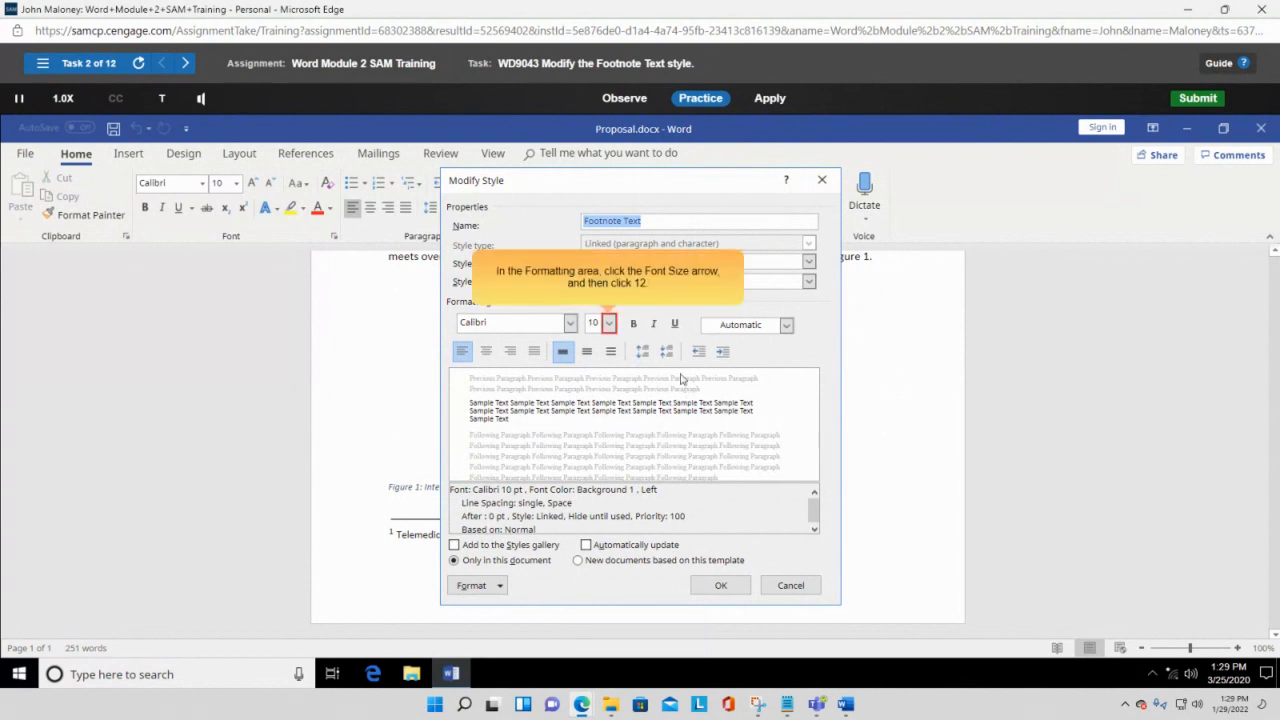
pyautogui.click(608, 322)
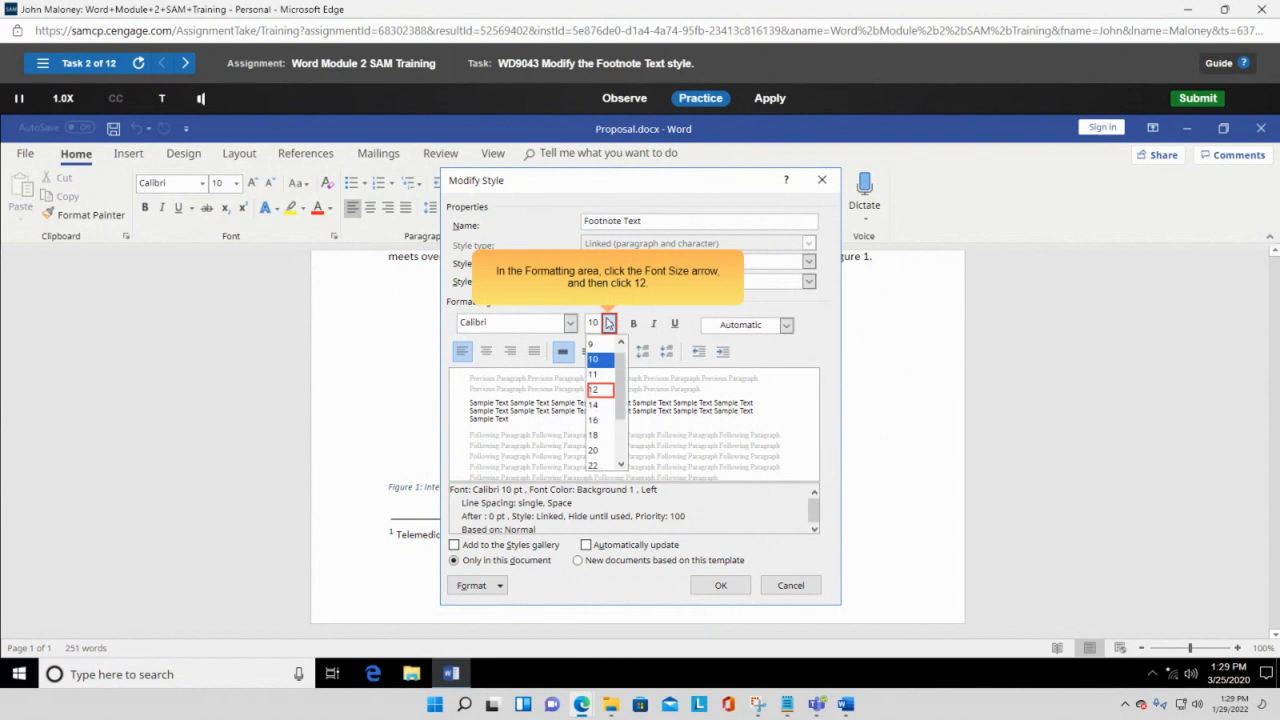
pyautogui.click(600, 390)
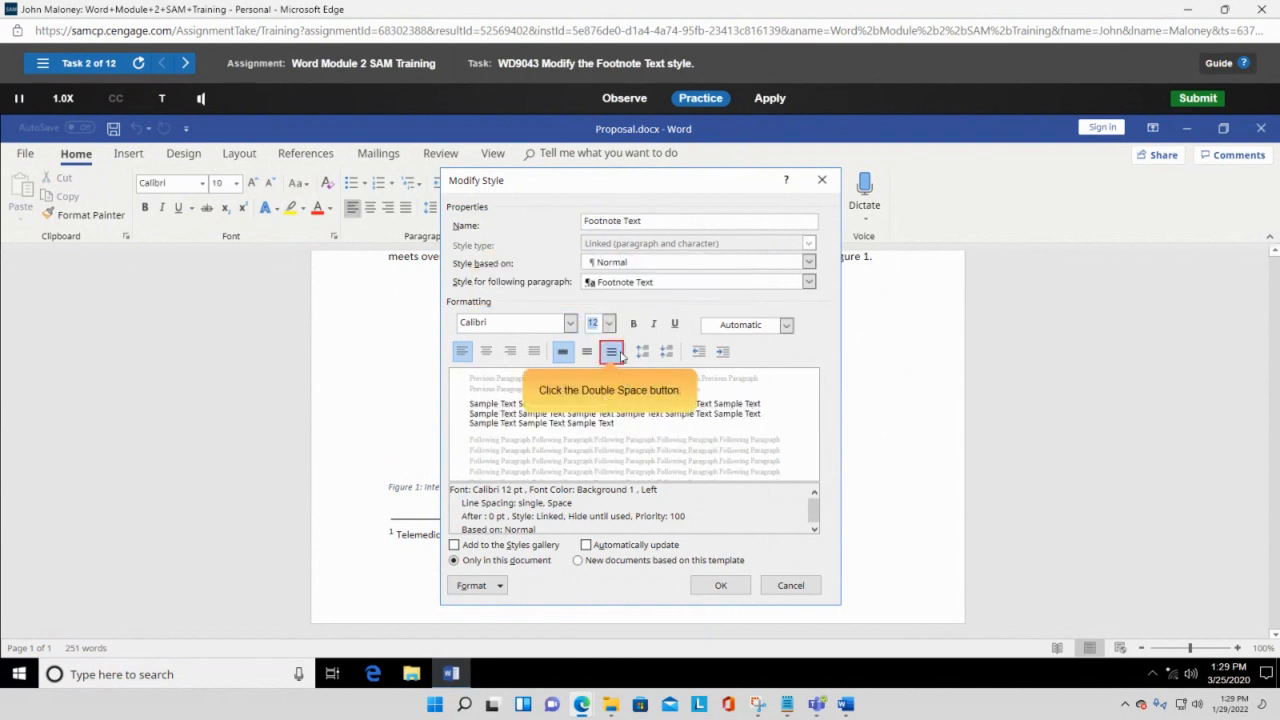
pyautogui.click(611, 352)
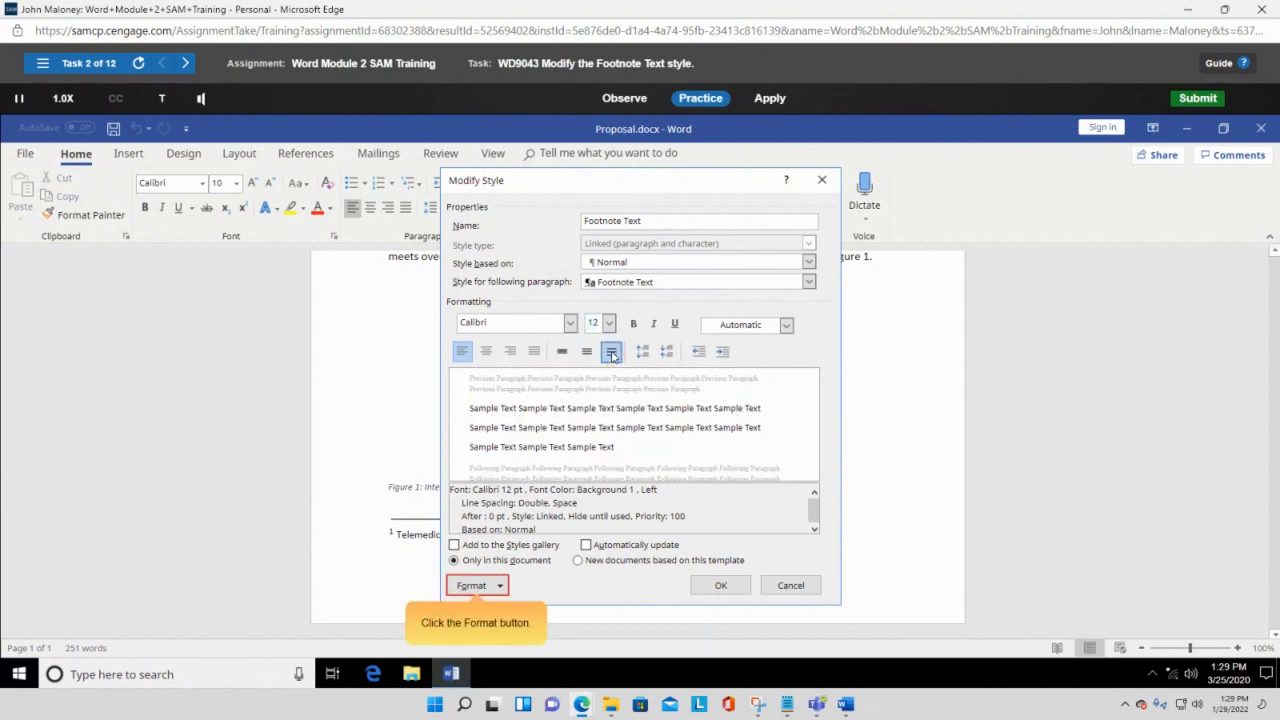
# Set a 0.5" first line indent in the Footnote Text style's paragraph formatting.
pyautogui.click(498, 589)
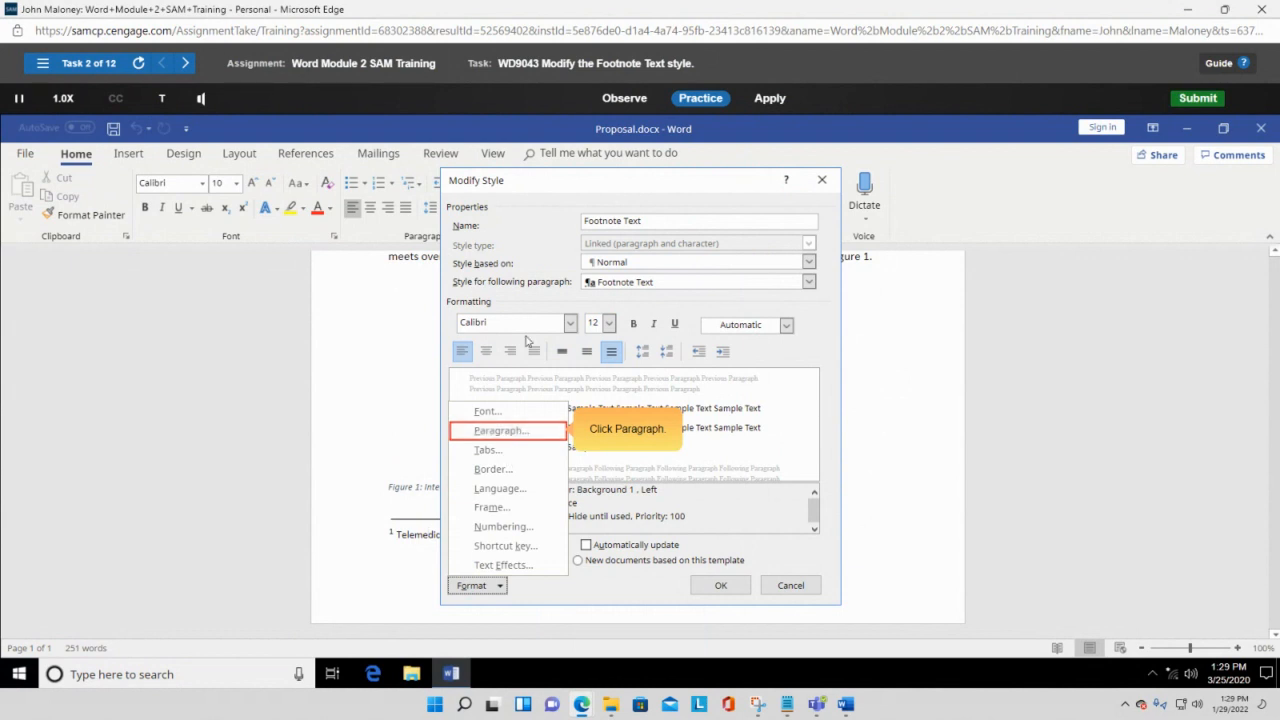
pyautogui.click(510, 432)
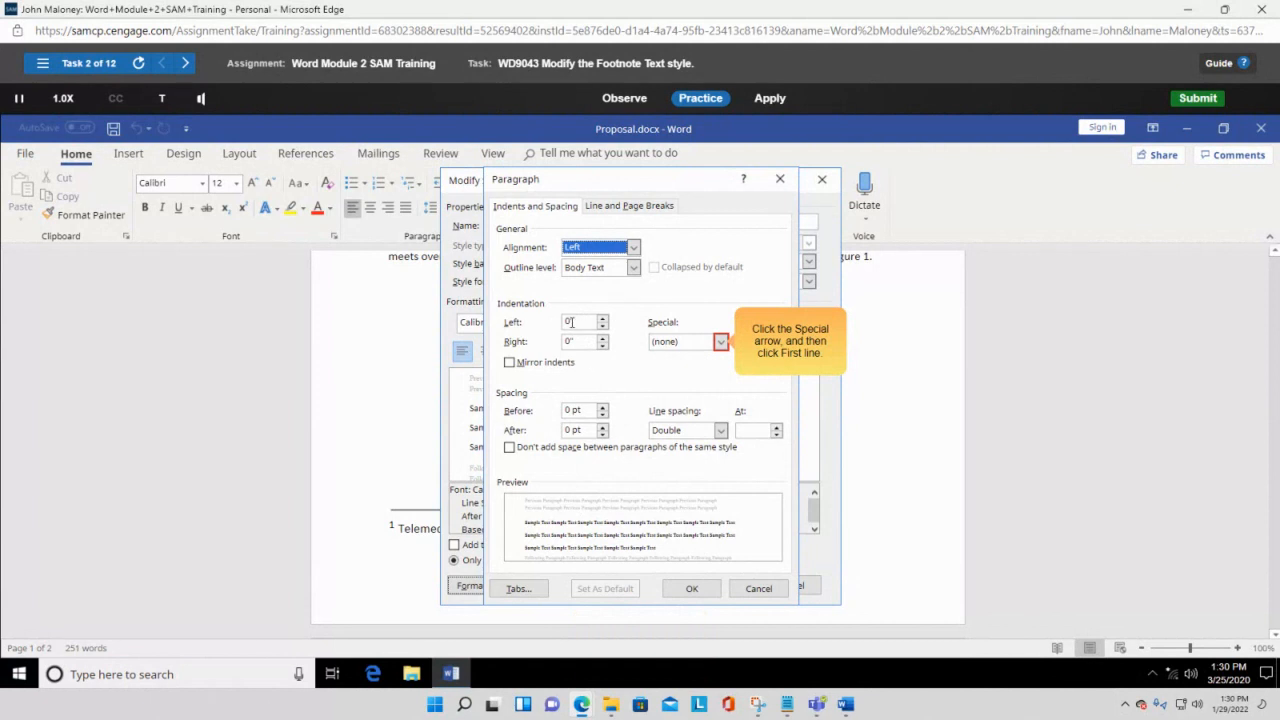
pyautogui.click(721, 343)
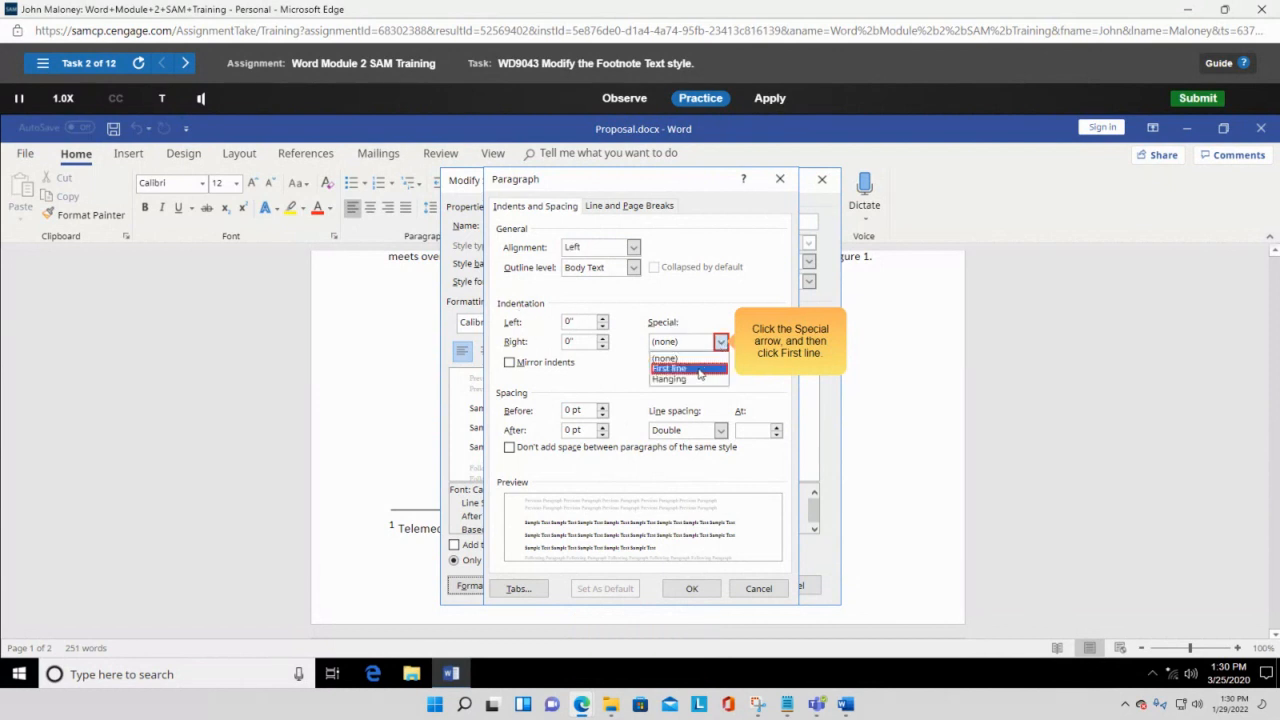
pyautogui.click(699, 369)
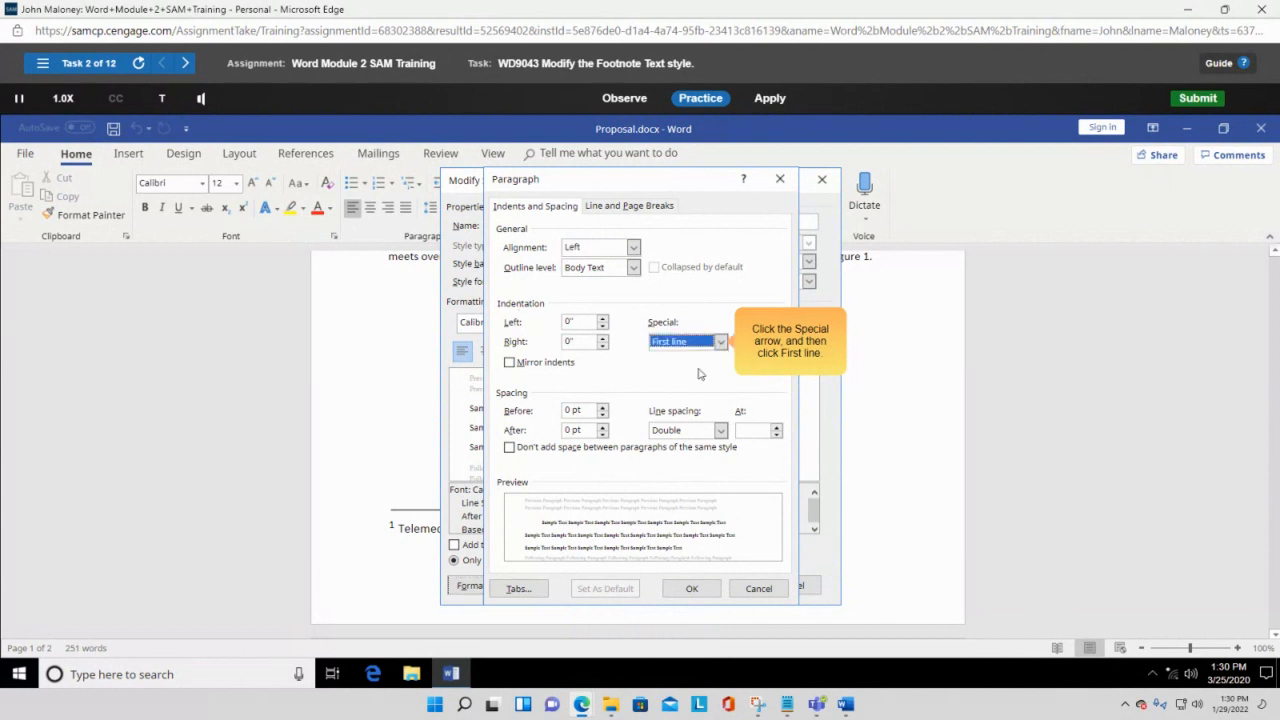
pyautogui.click(692, 590)
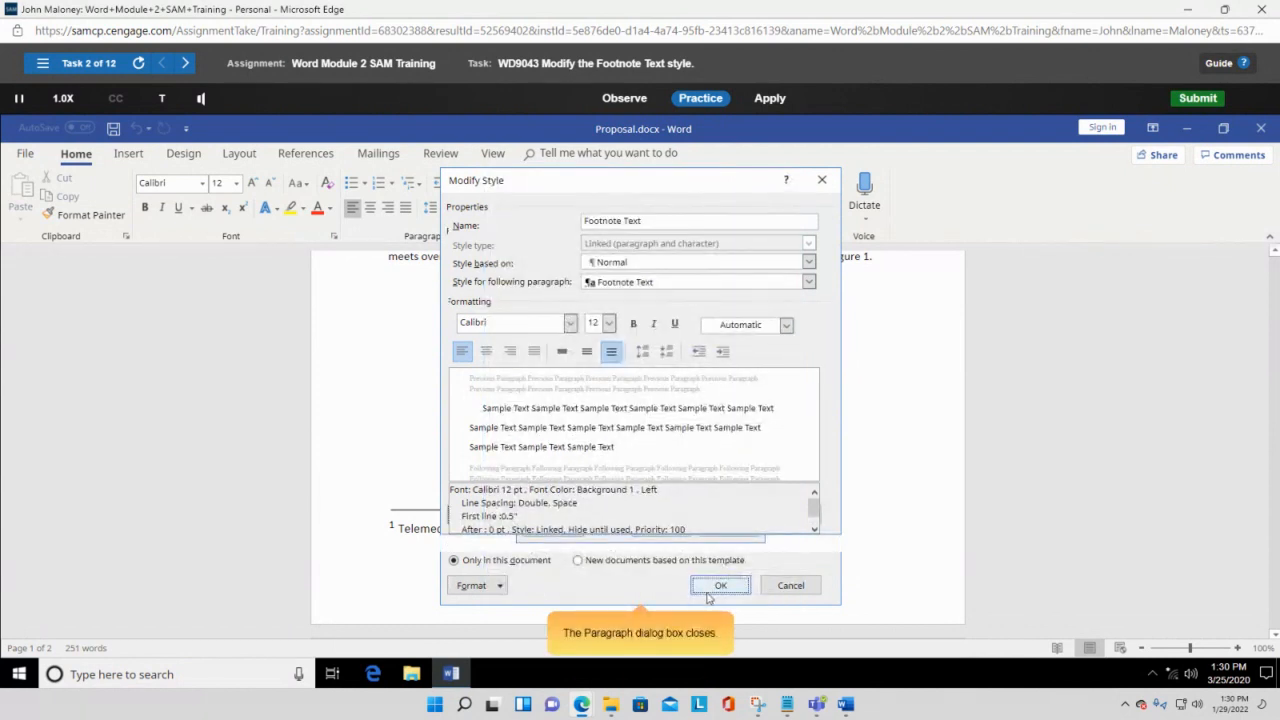
# Save the modified style, apply it to the practice footnote, and start the same task's Apply mode.
pyautogui.click(740, 588)
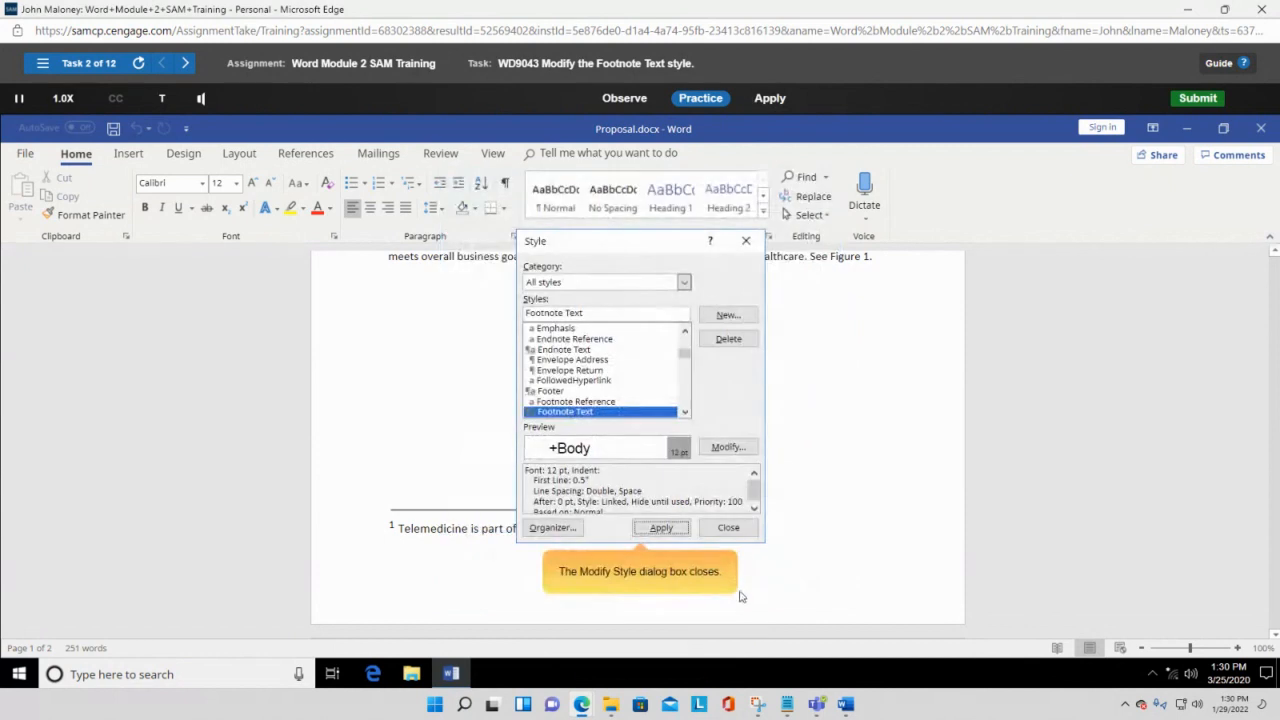
pyautogui.click(661, 528)
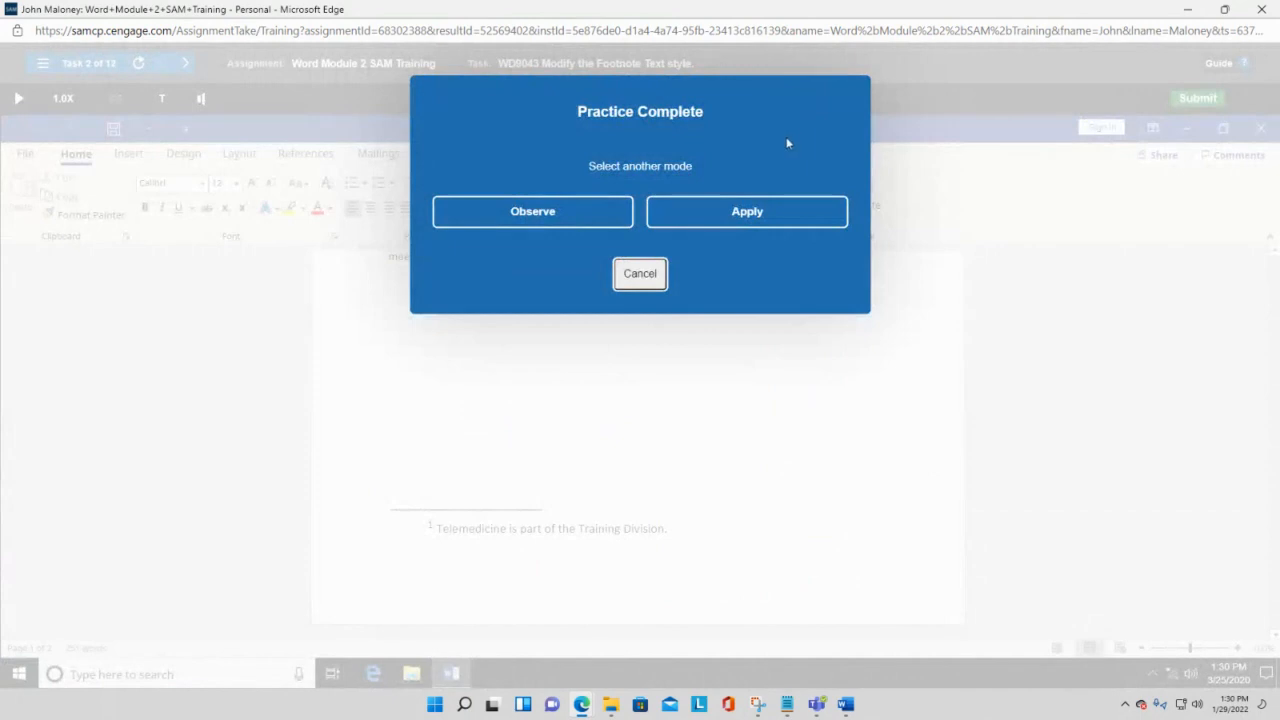
pyautogui.click(749, 211)
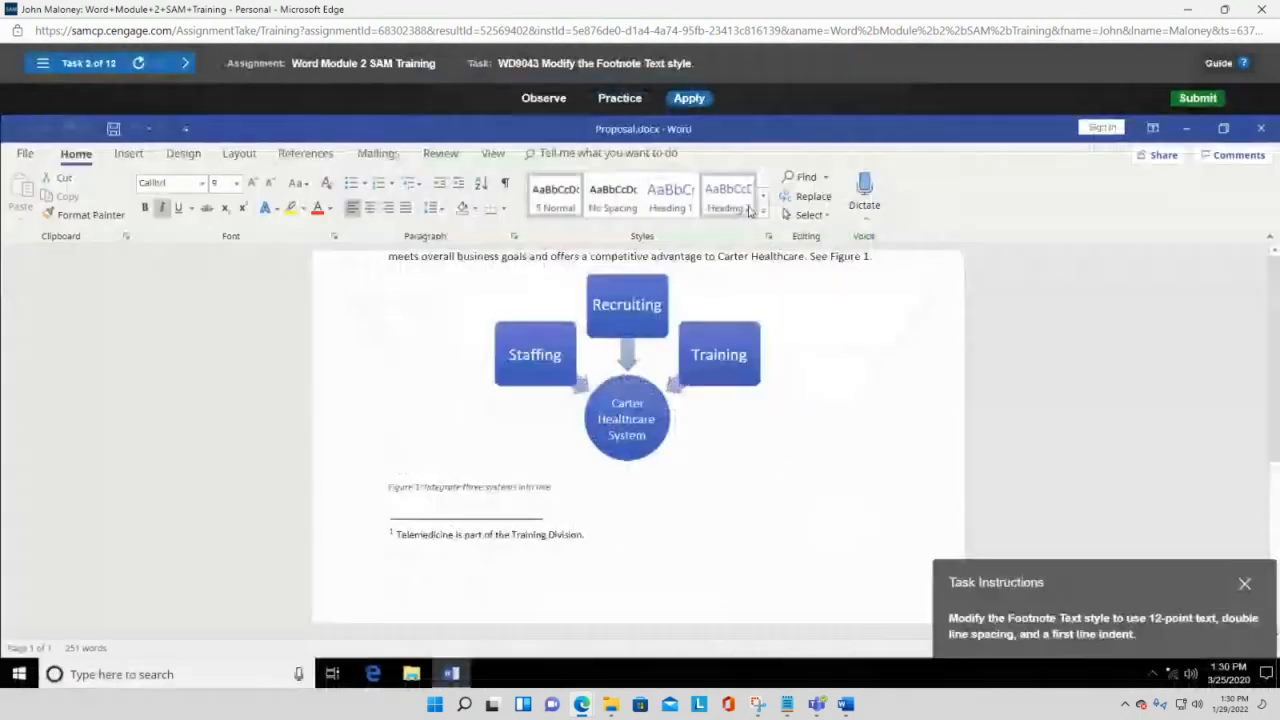
pyautogui.rightClick(448, 534)
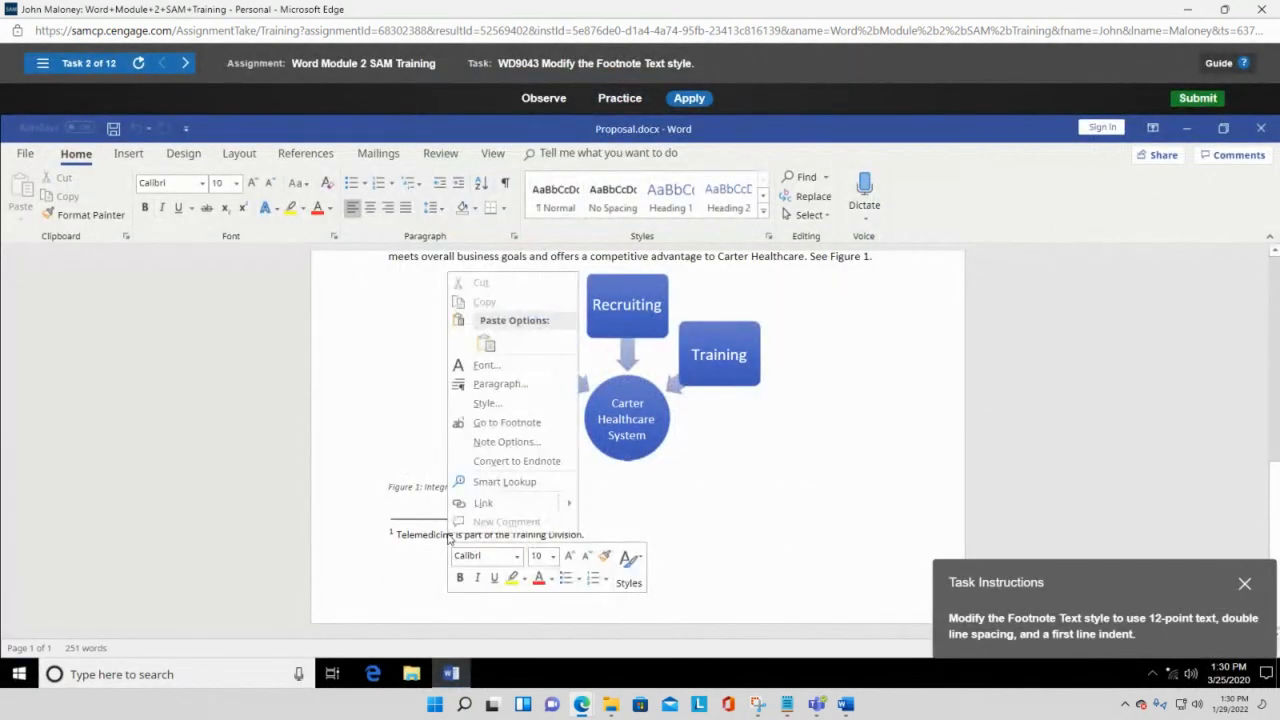
pyautogui.click(503, 404)
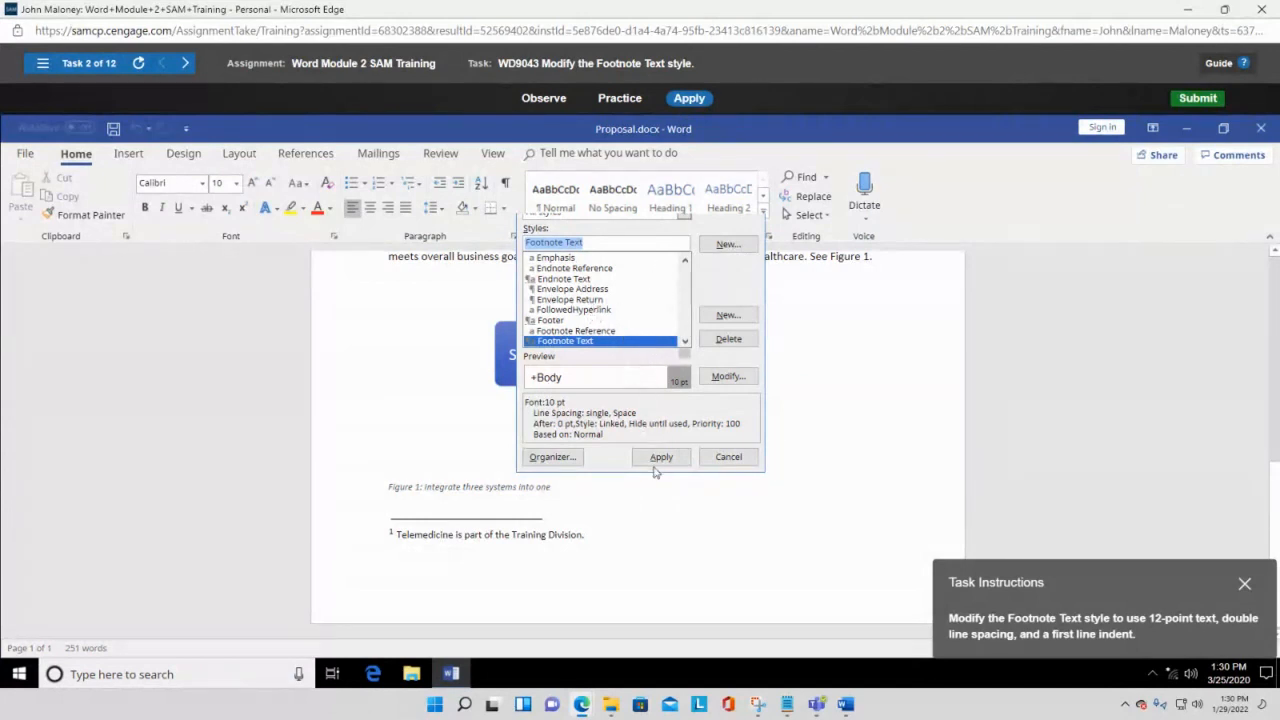
pyautogui.click(683, 378)
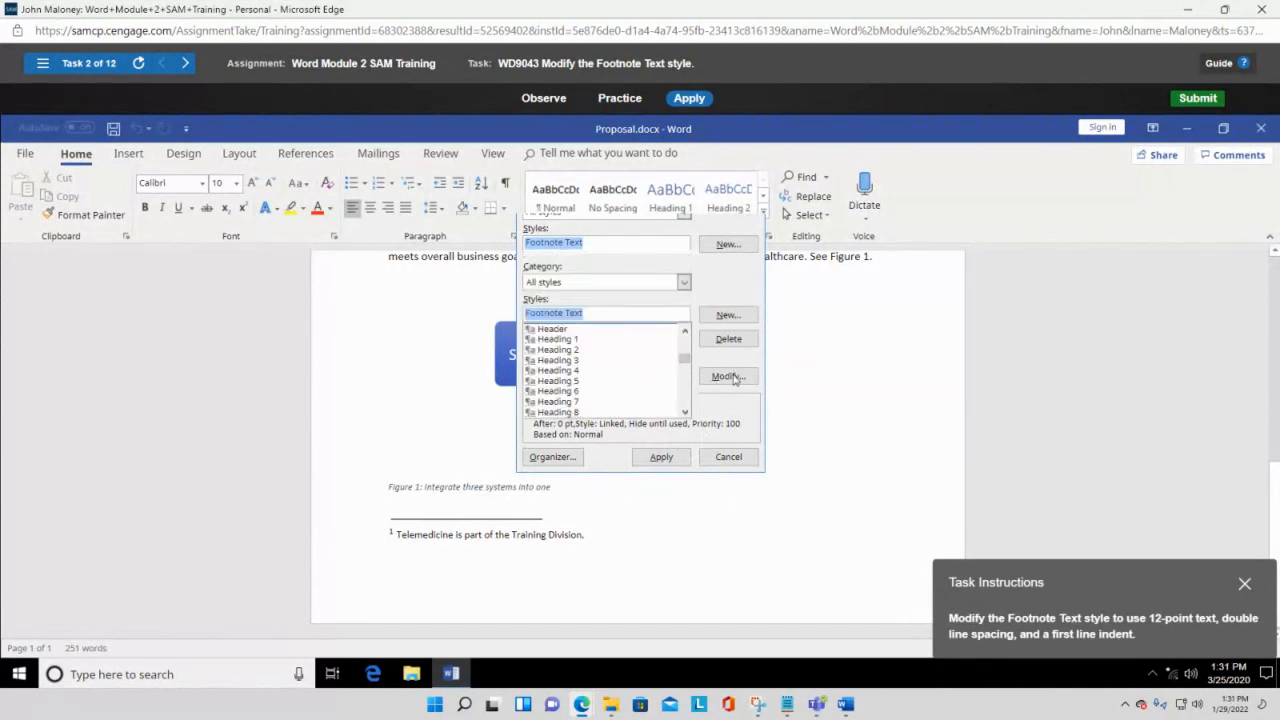
pyautogui.click(733, 378)
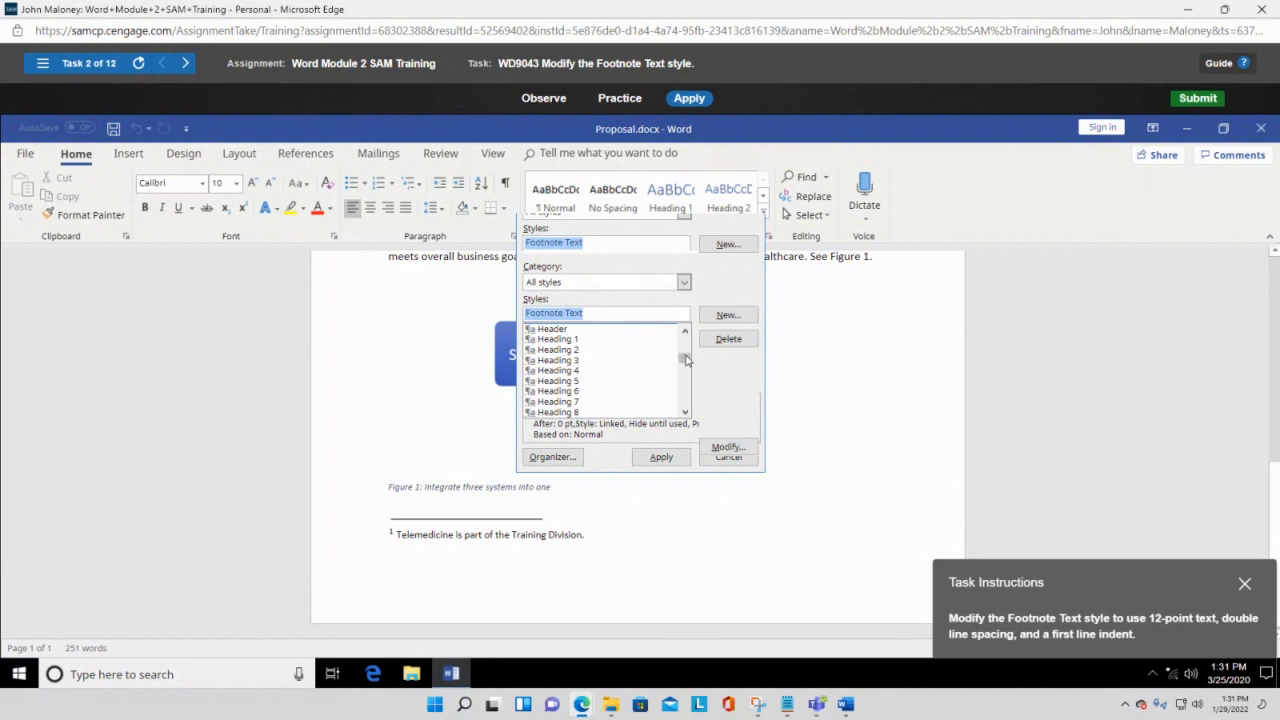
pyautogui.click(684, 284)
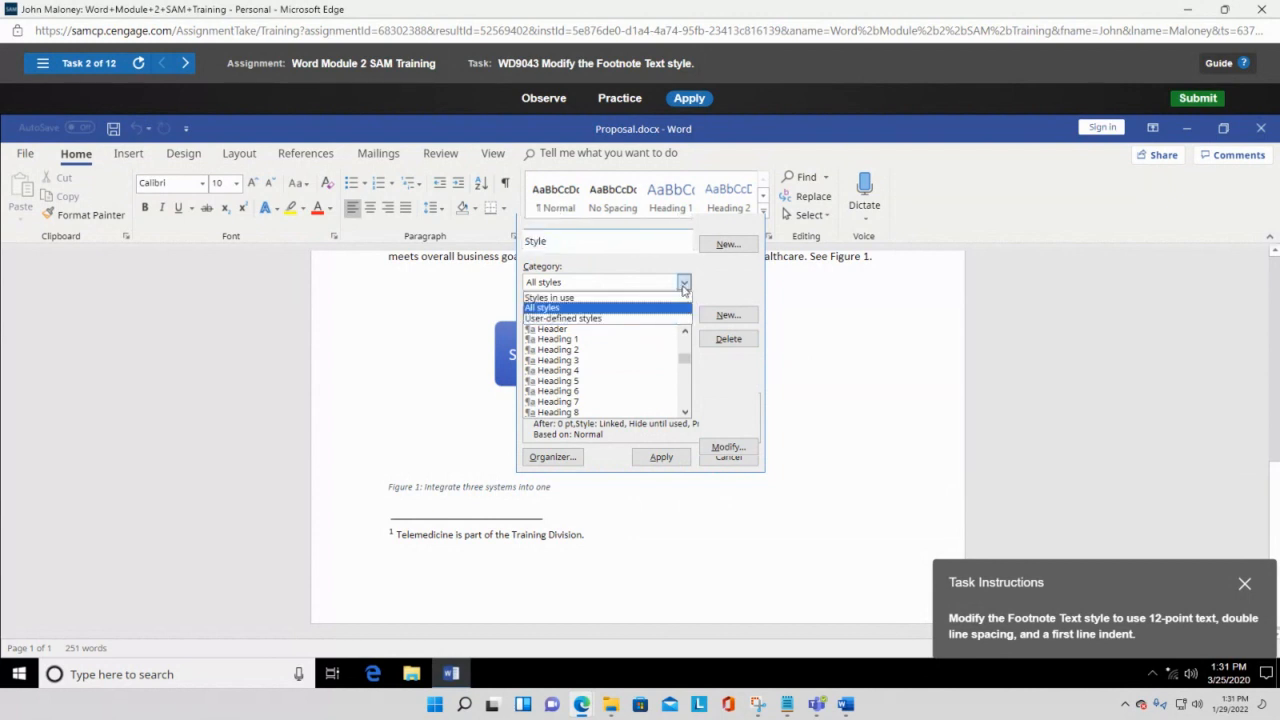
pyautogui.click(573, 252)
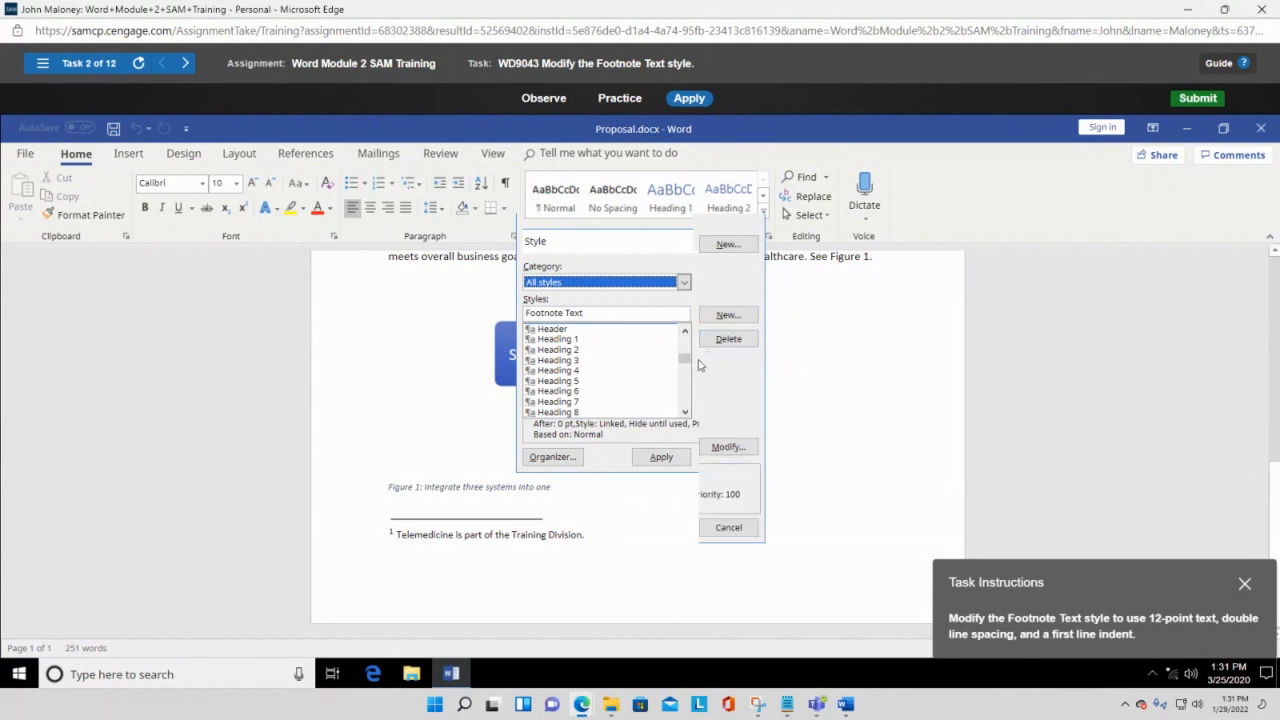
pyautogui.scroll(1, 670, 365)
pyautogui.click(736, 535)
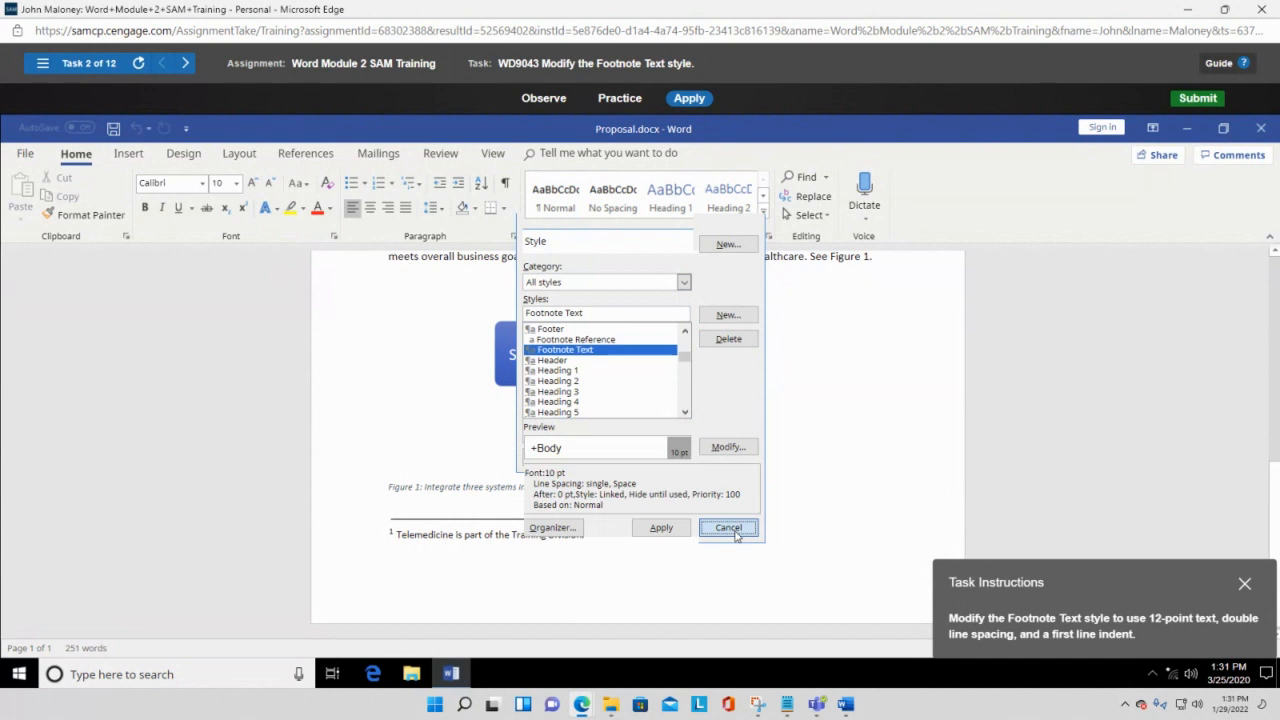
# Modify the footnote's Footnote Text style to use 12-point text and double line spacing.
pyautogui.rightClick(443, 534)
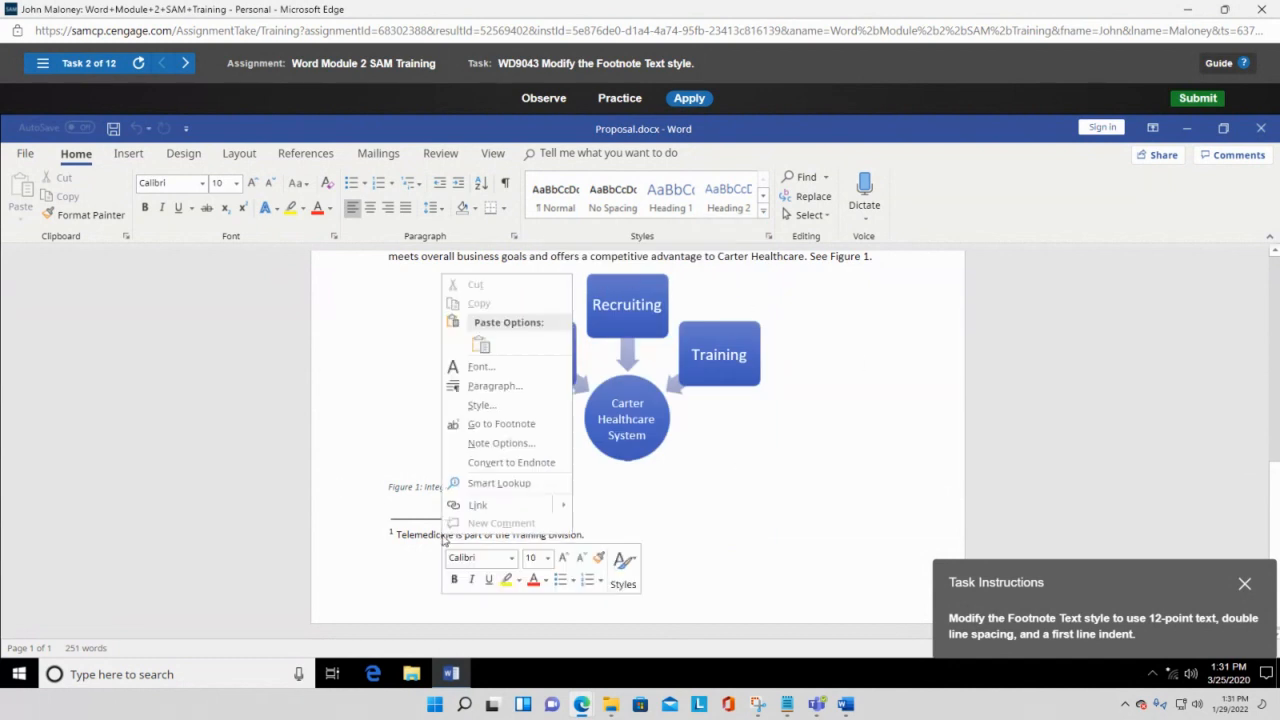
pyautogui.click(480, 405)
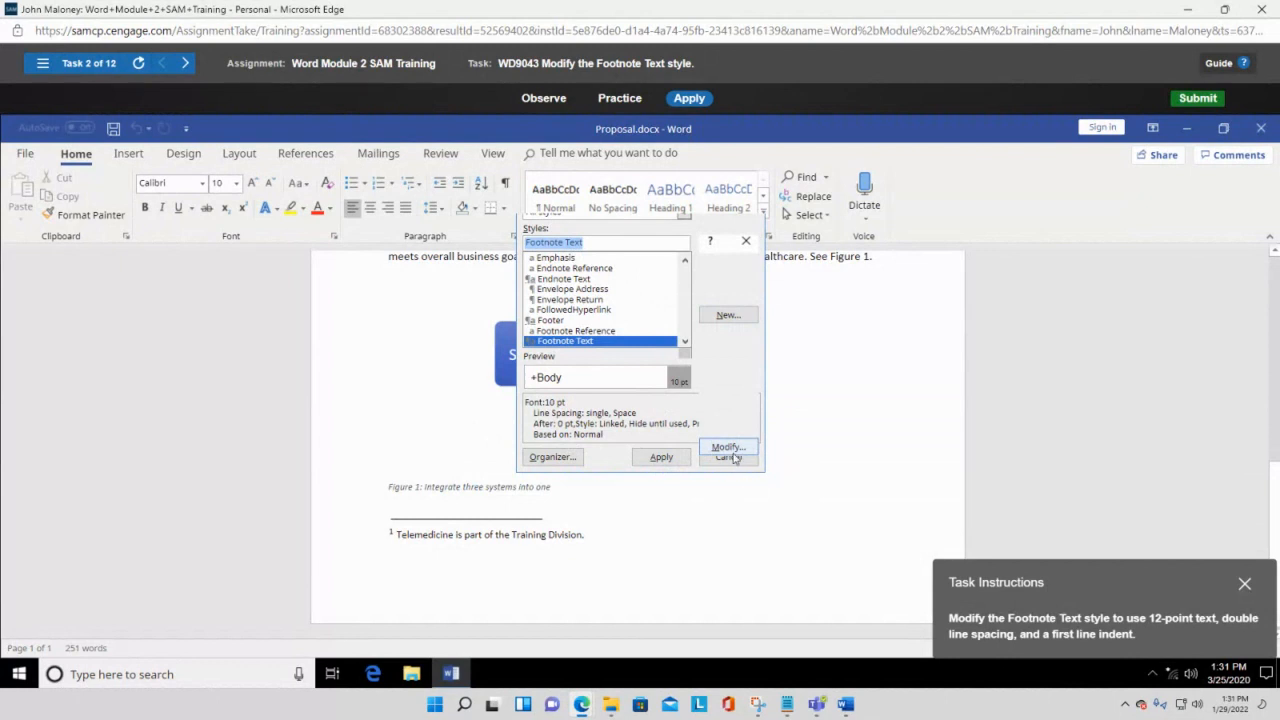
pyautogui.click(730, 450)
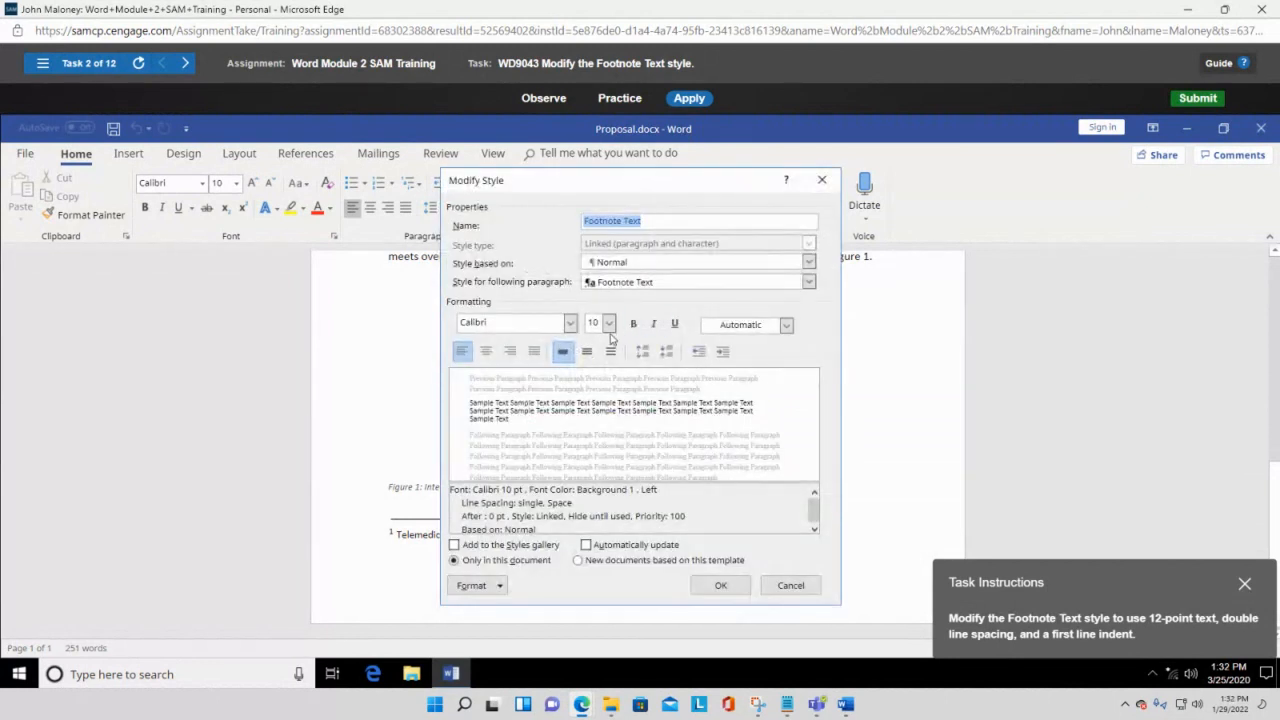
pyautogui.click(608, 323)
pyautogui.click(597, 386)
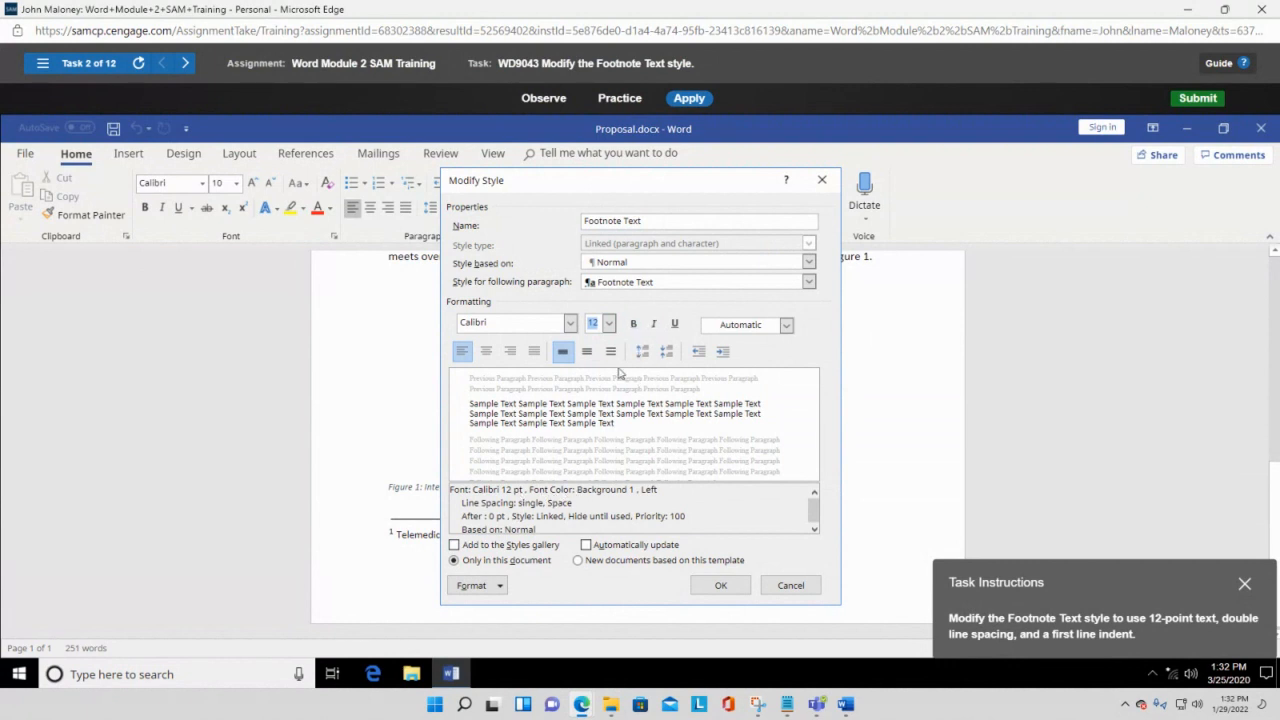
pyautogui.click(611, 351)
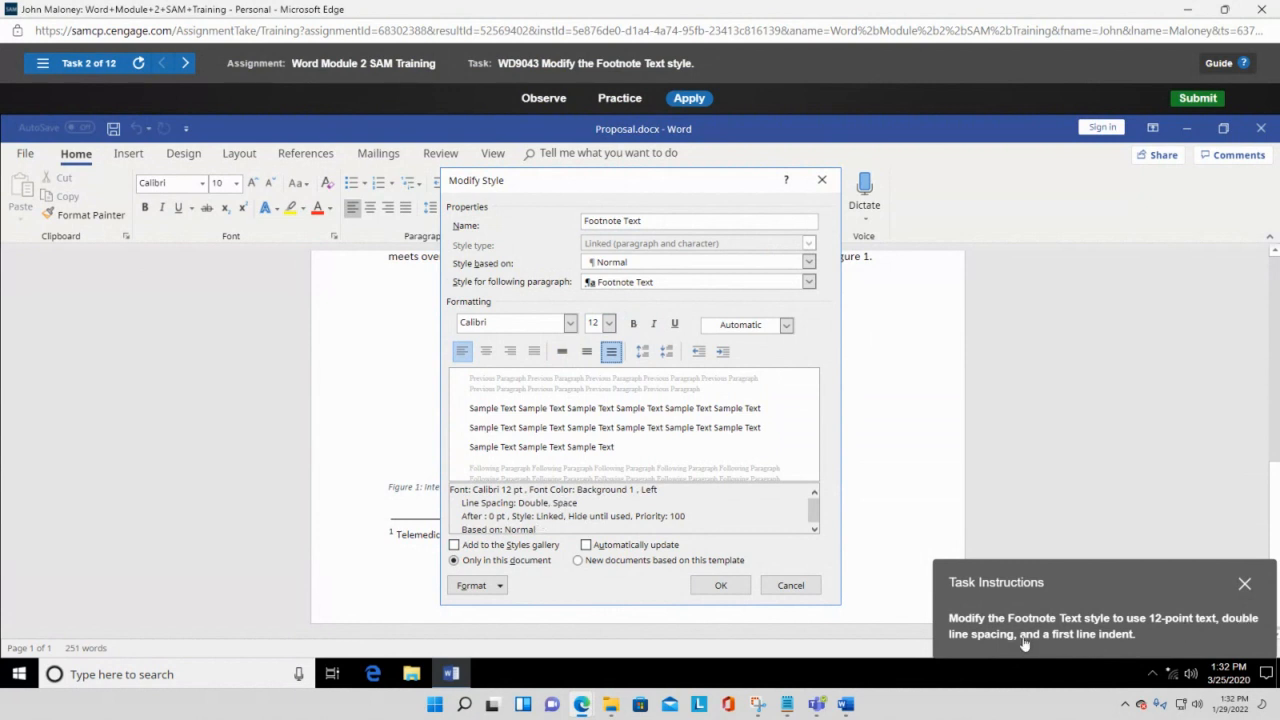
# Add a 0.5" first line indent to the Footnote Text style and apply the modified style to the footnote.
pyautogui.click(482, 590)
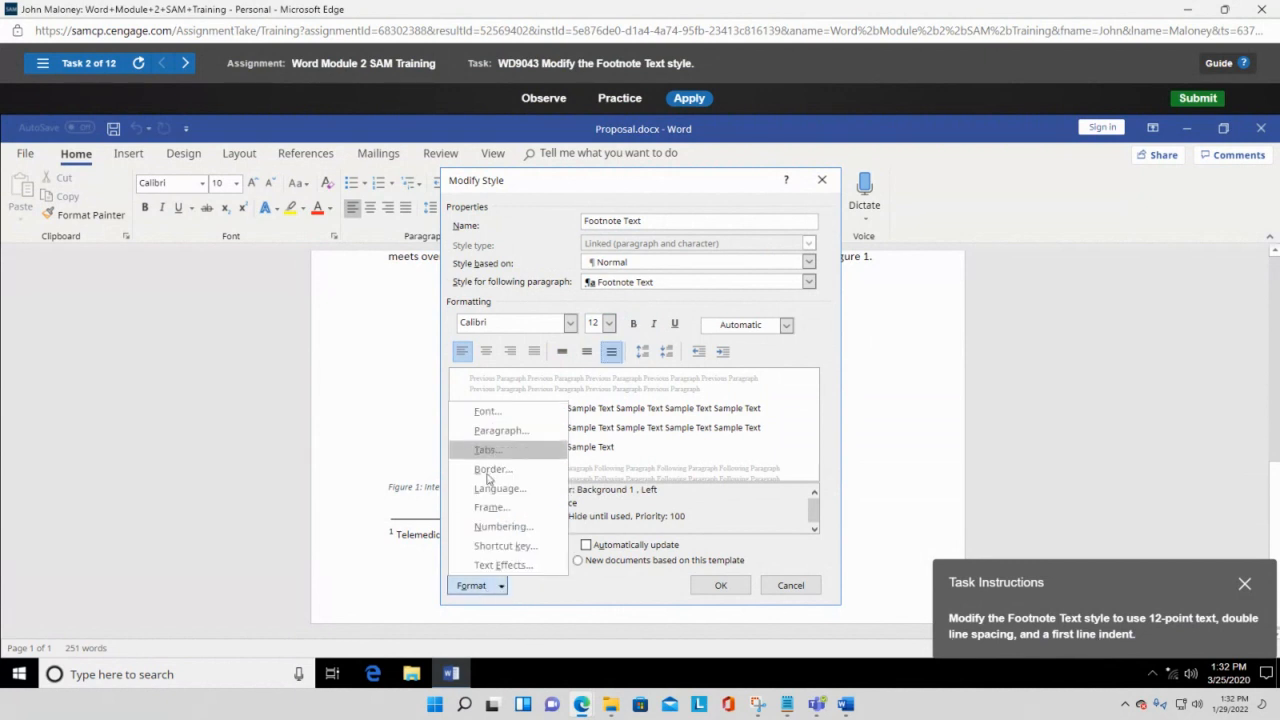
pyautogui.click(501, 432)
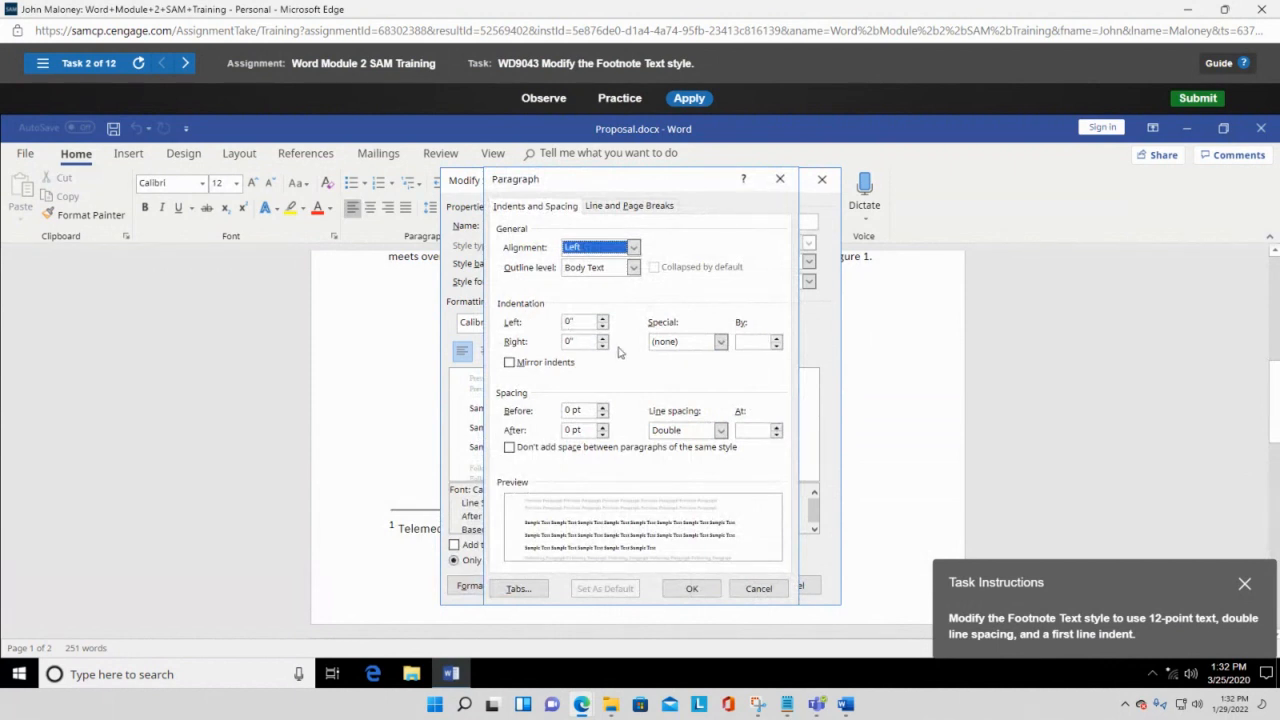
pyautogui.click(706, 344)
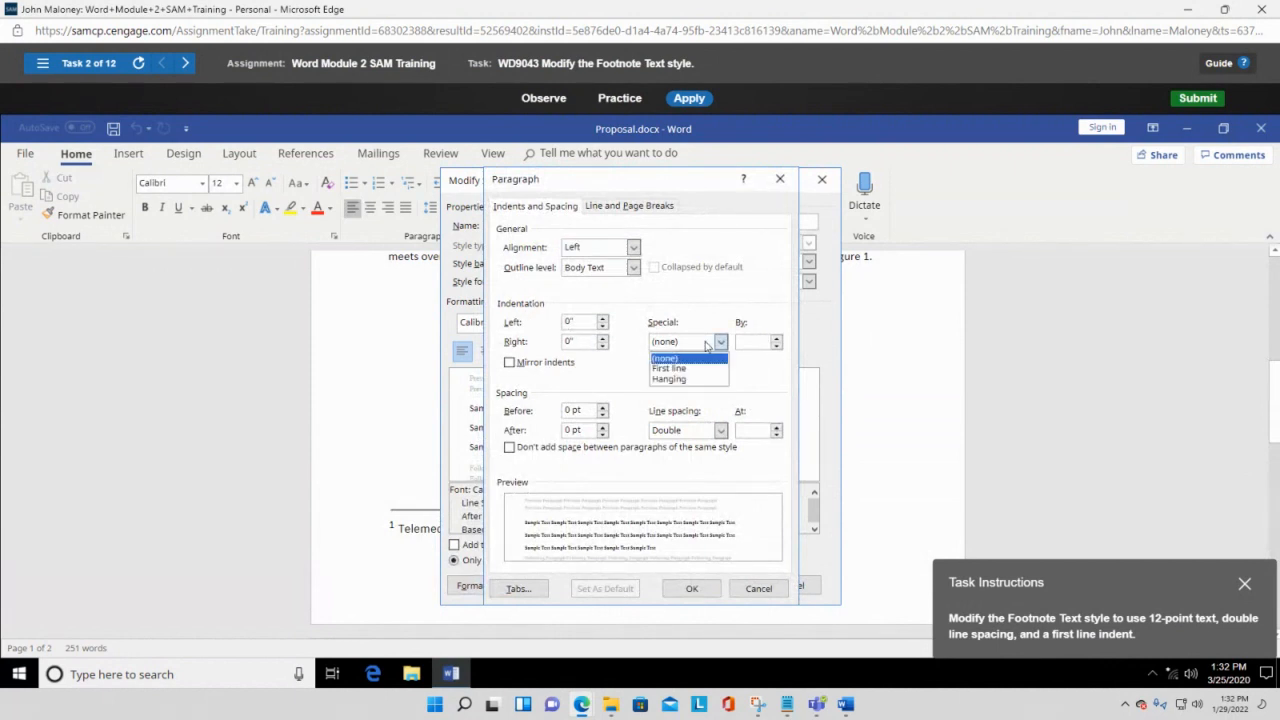
pyautogui.click(670, 368)
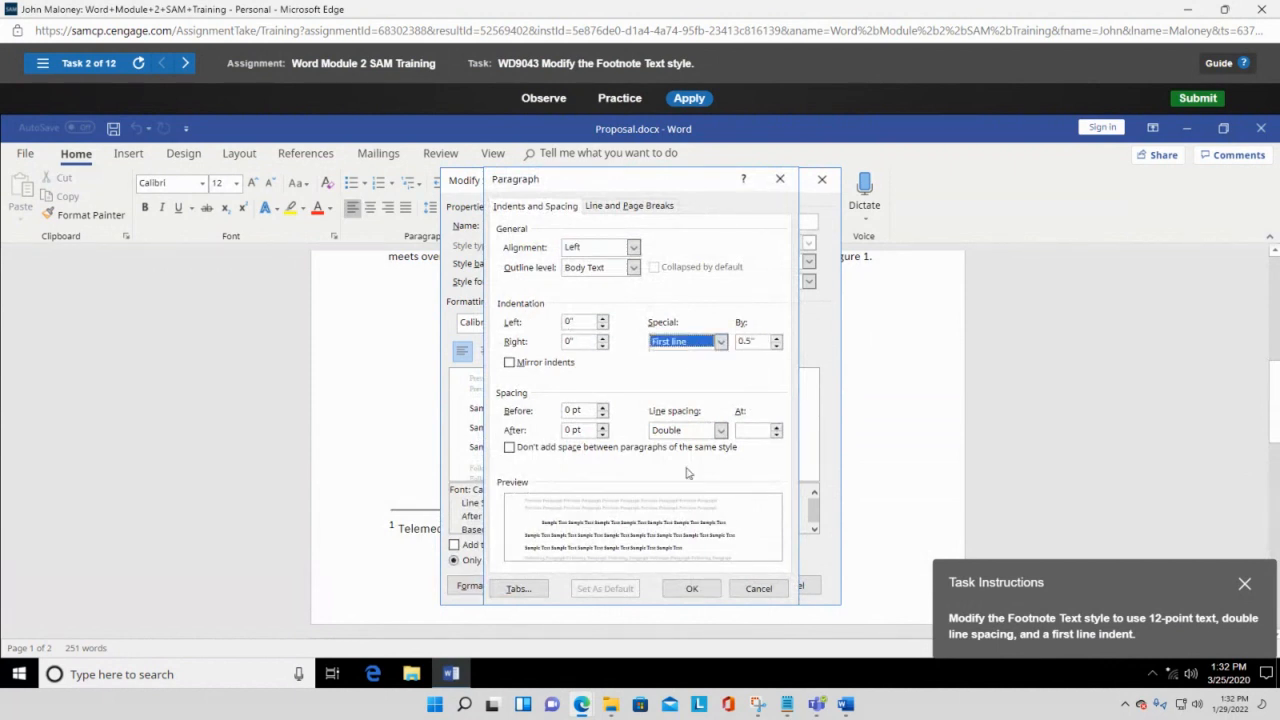
pyautogui.click(709, 589)
pyautogui.click(709, 589)
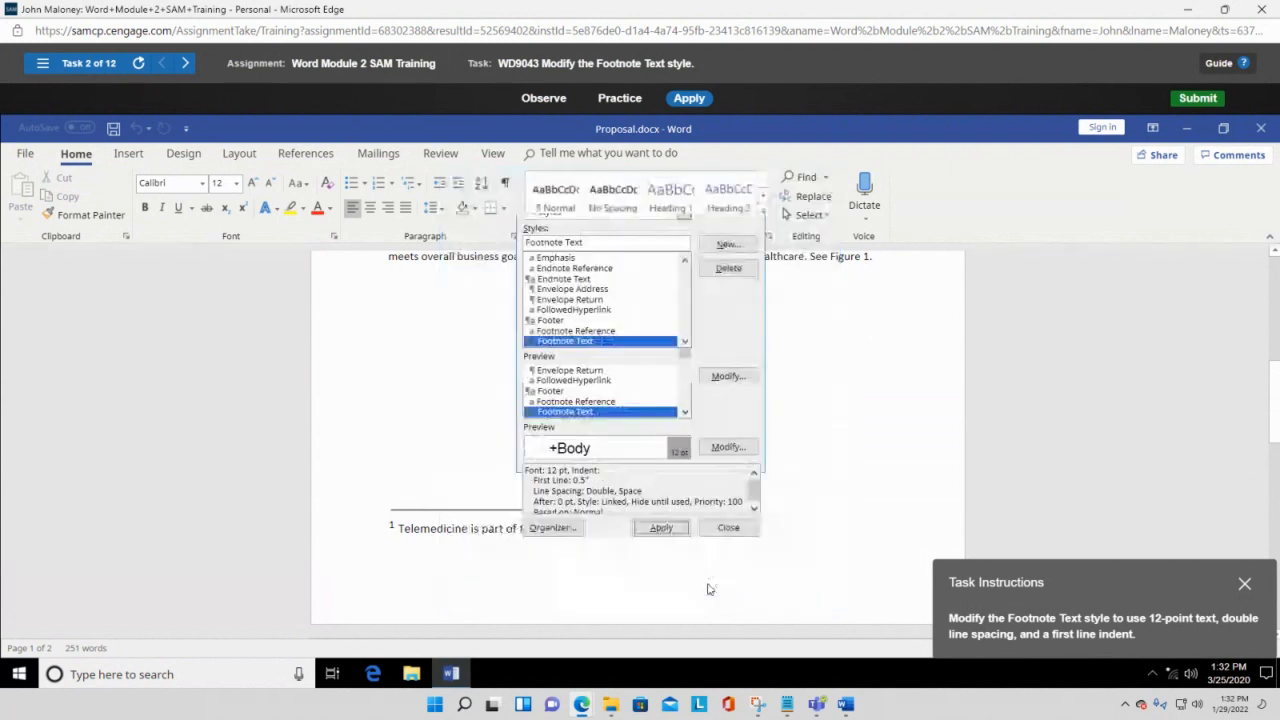
pyautogui.click(666, 532)
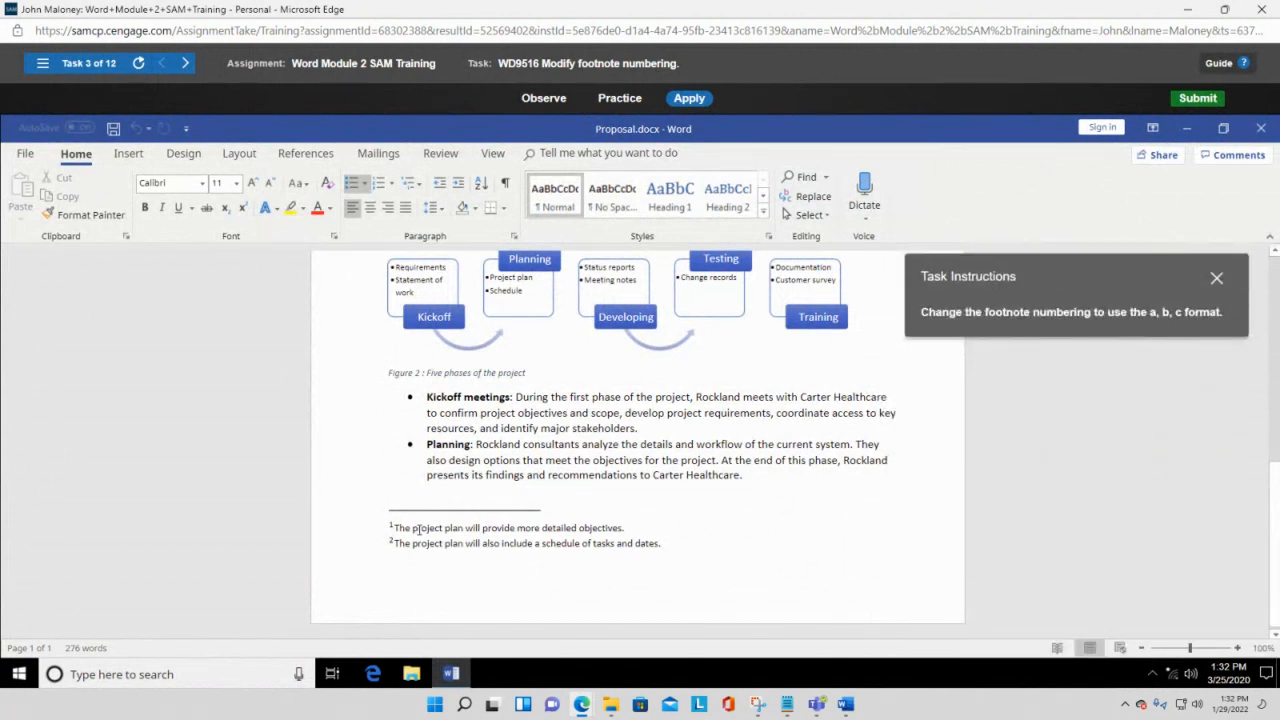
# Change the footnote number format to a, b, c and apply it to the whole document.
pyautogui.click(306, 153)
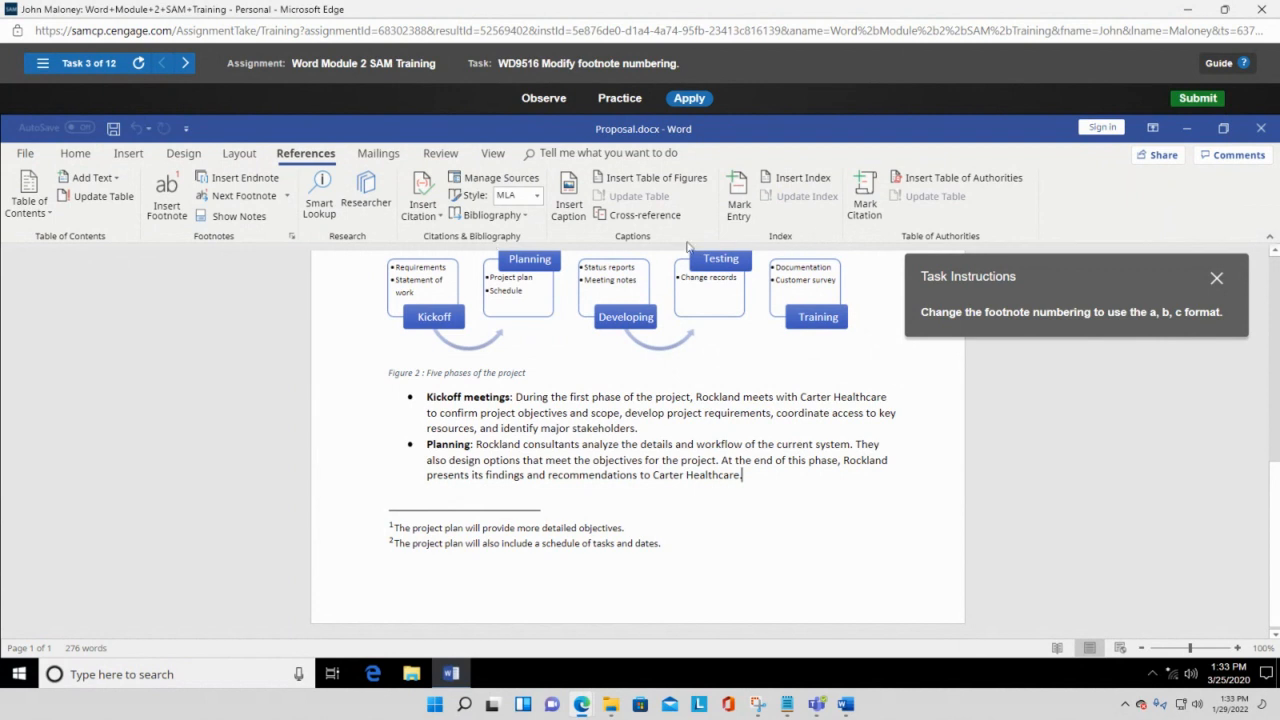
pyautogui.click(292, 237)
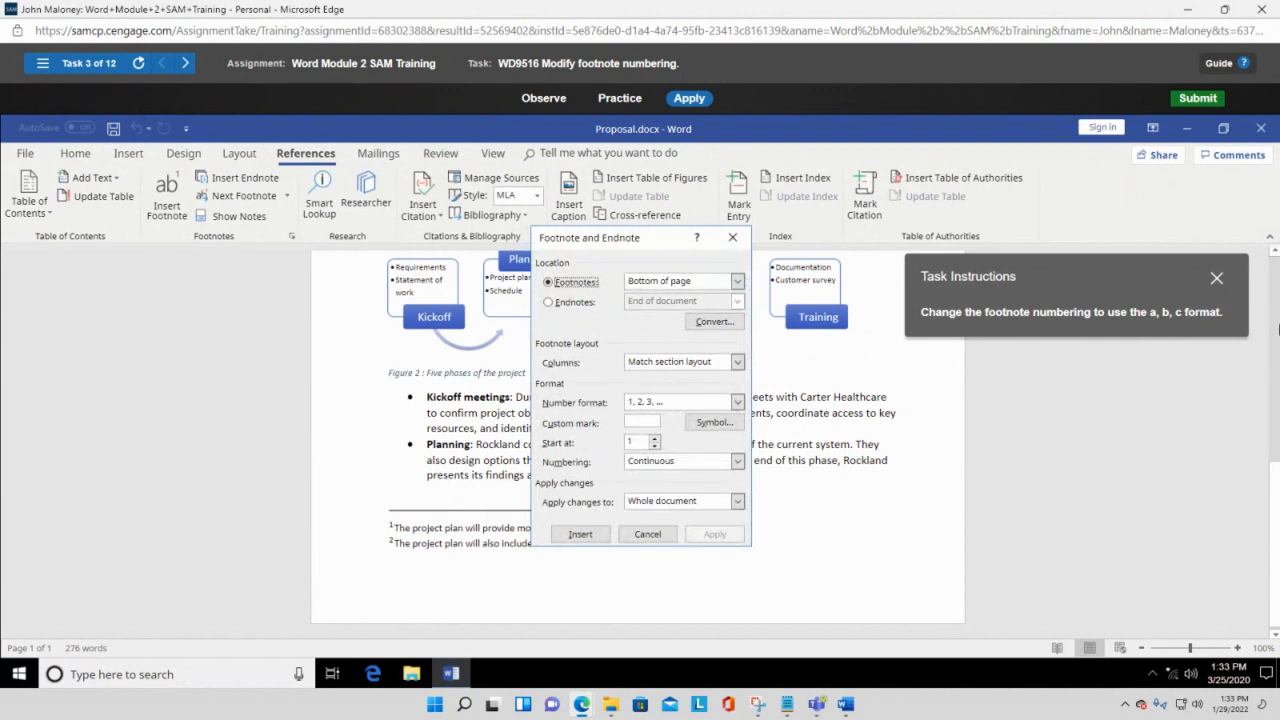
pyautogui.click(736, 402)
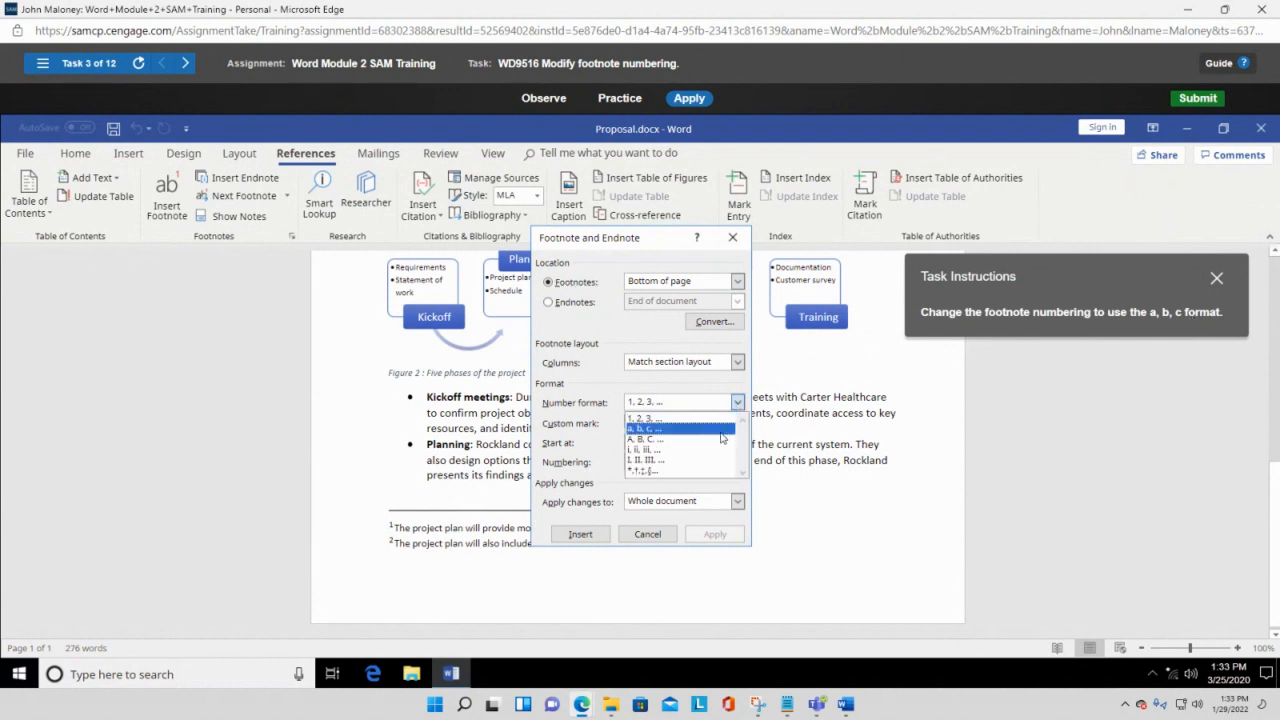
pyautogui.click(659, 428)
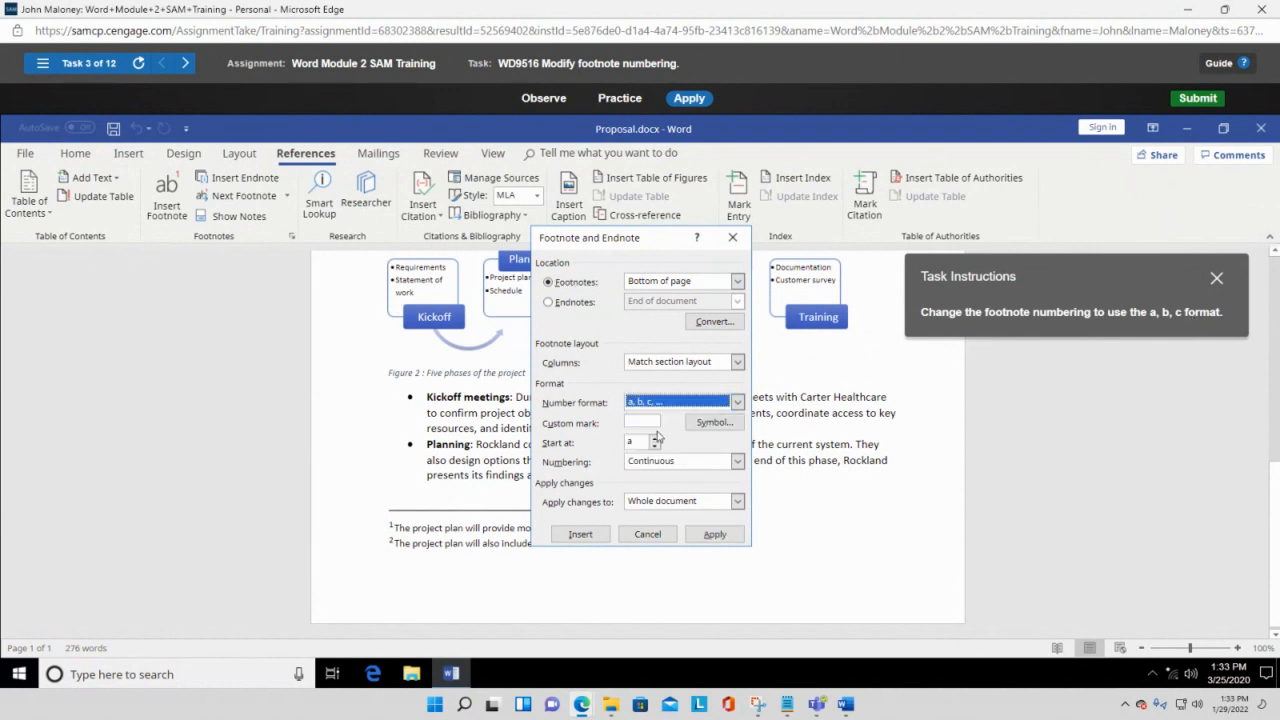
pyautogui.click(716, 536)
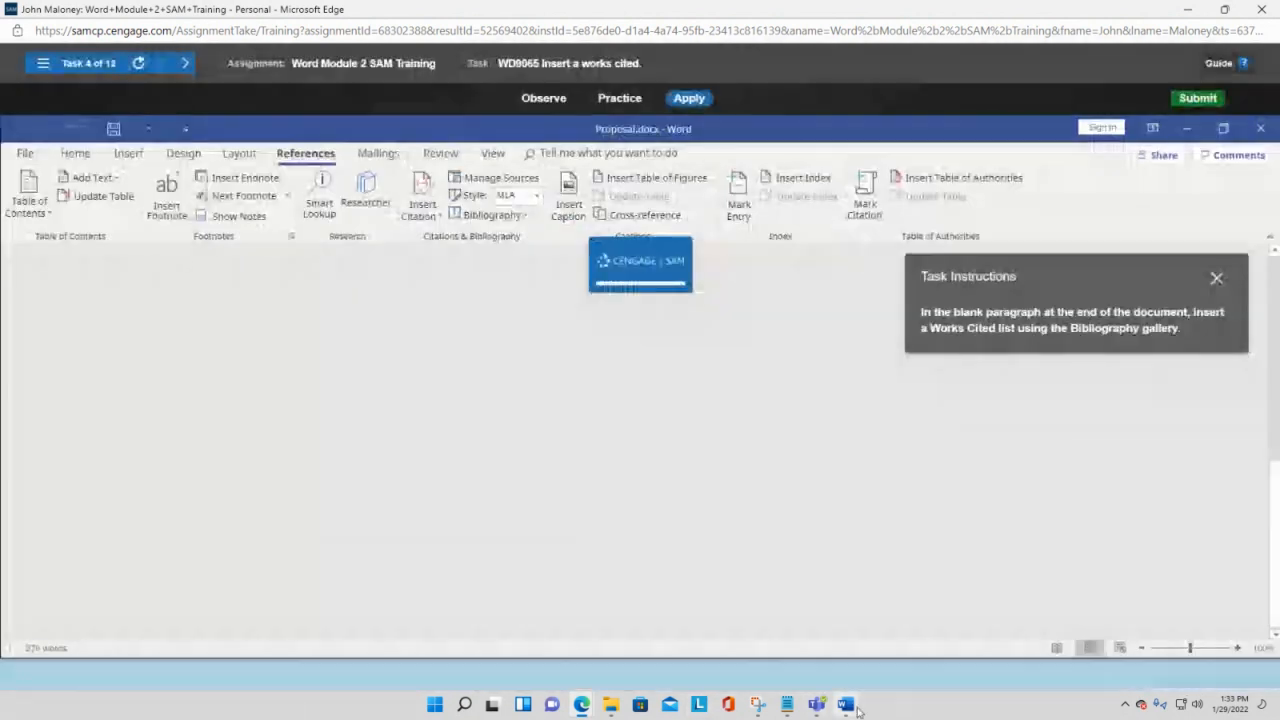
# Switch to the blank document in Word, view the bullet library, and return to the SAM training in Edge.
pyautogui.click(848, 705)
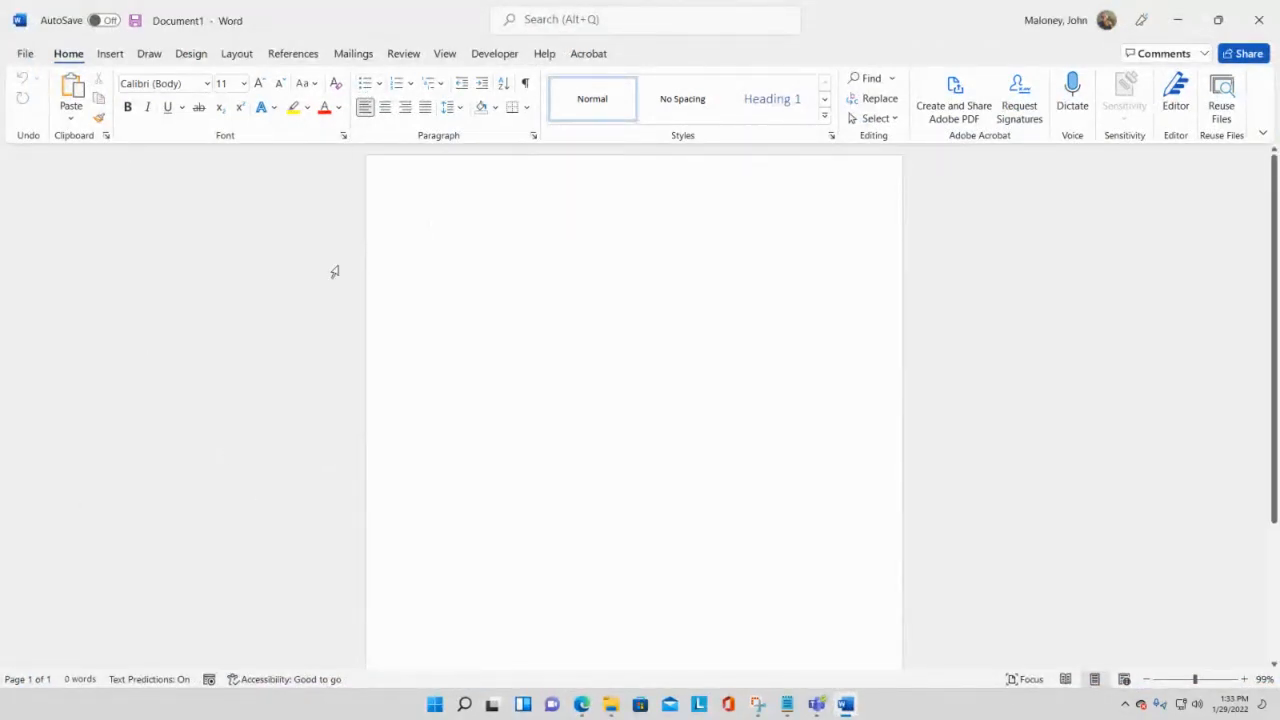
pyautogui.click(383, 86)
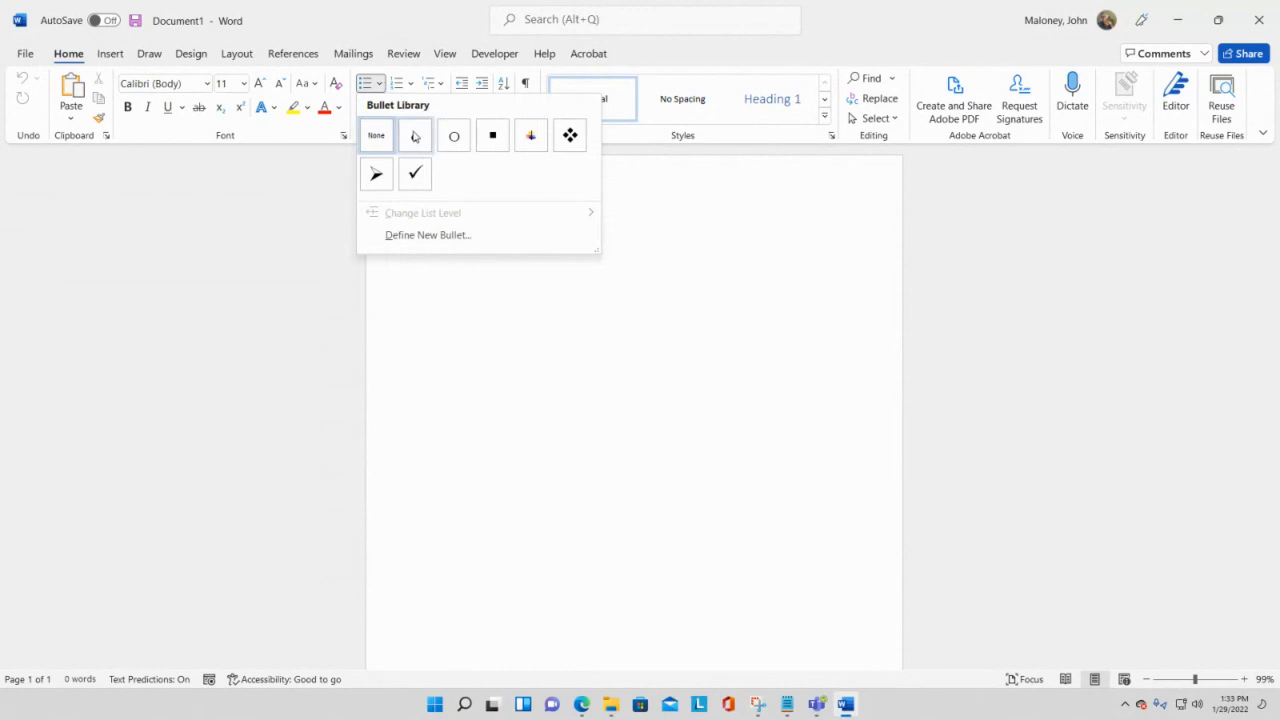
pyautogui.click(372, 370)
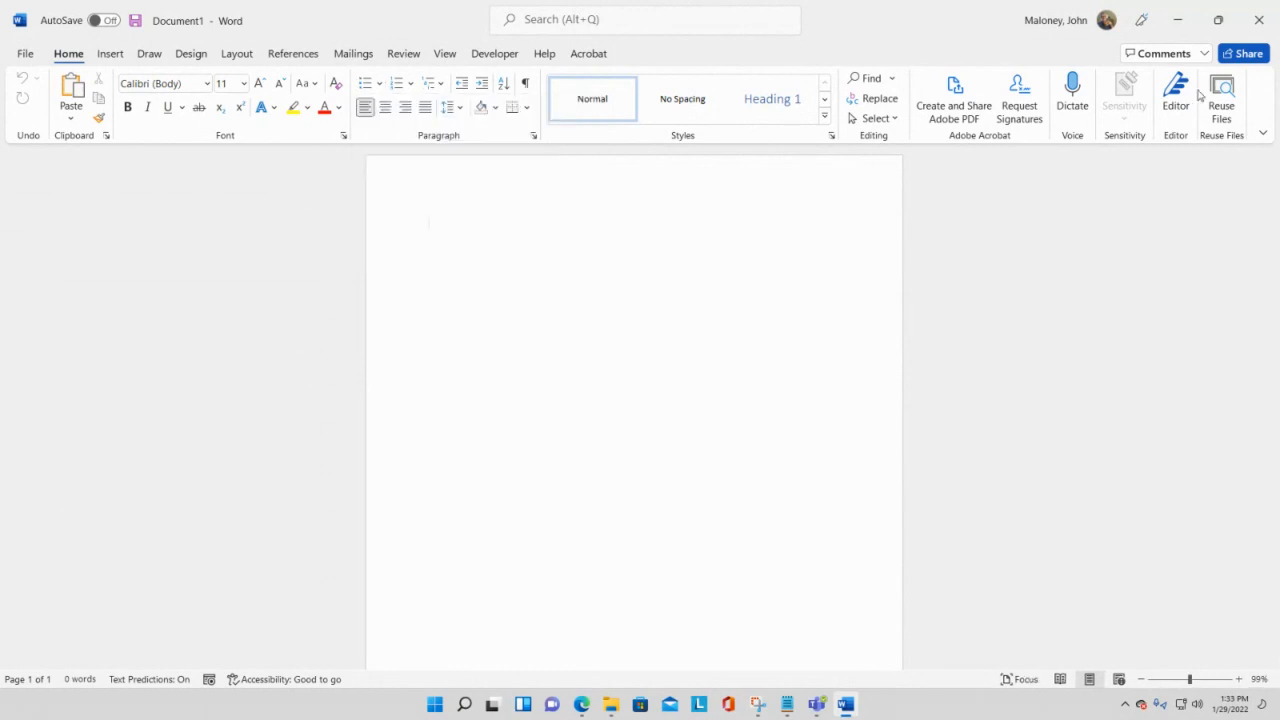
pyautogui.click(1181, 28)
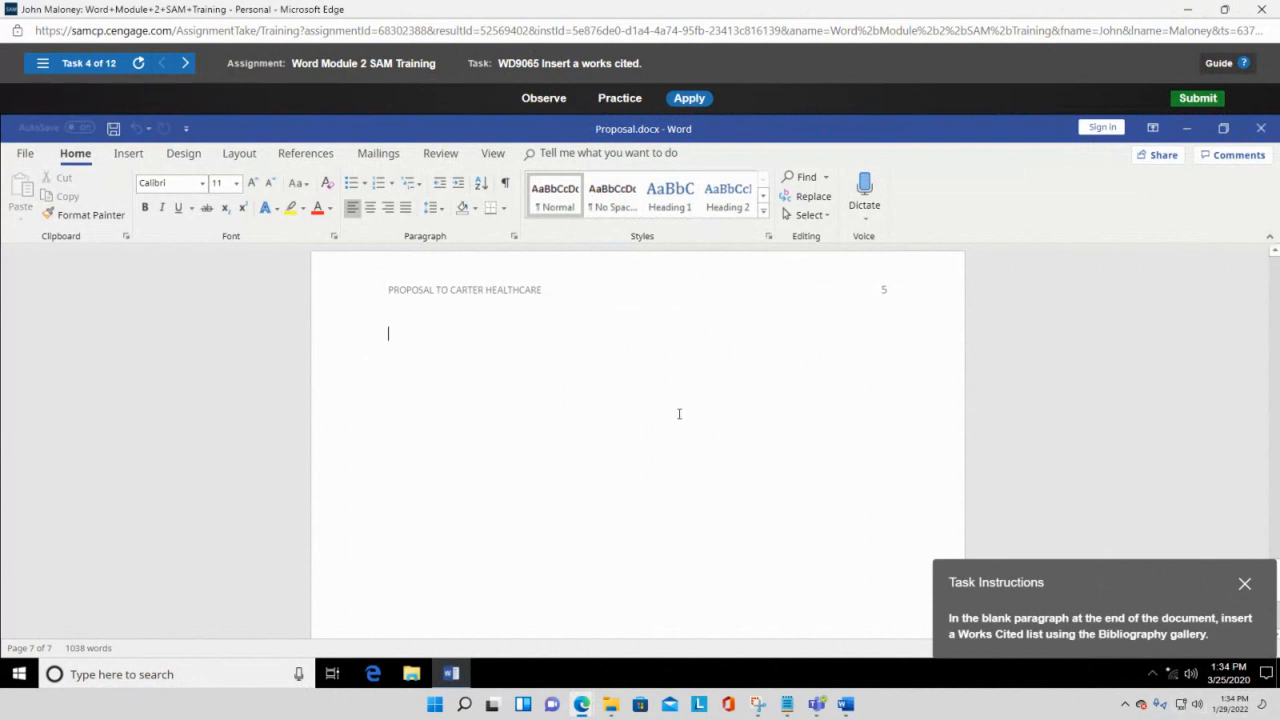
# Insert a Works Cited list from the Bibliography gallery in the blank paragraph at the end of the proposal.
pyautogui.scroll(1, 490, 325)
pyautogui.scroll(2, 495, 438)
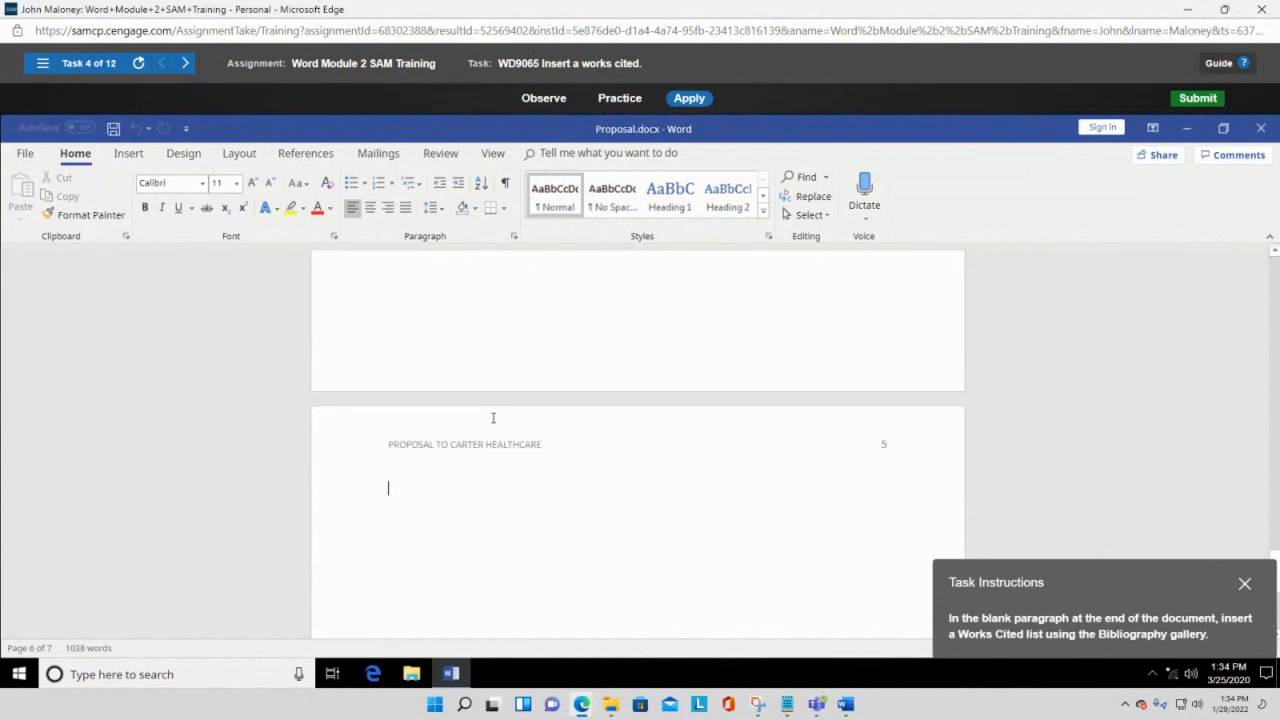
pyautogui.scroll(-2, 485, 420)
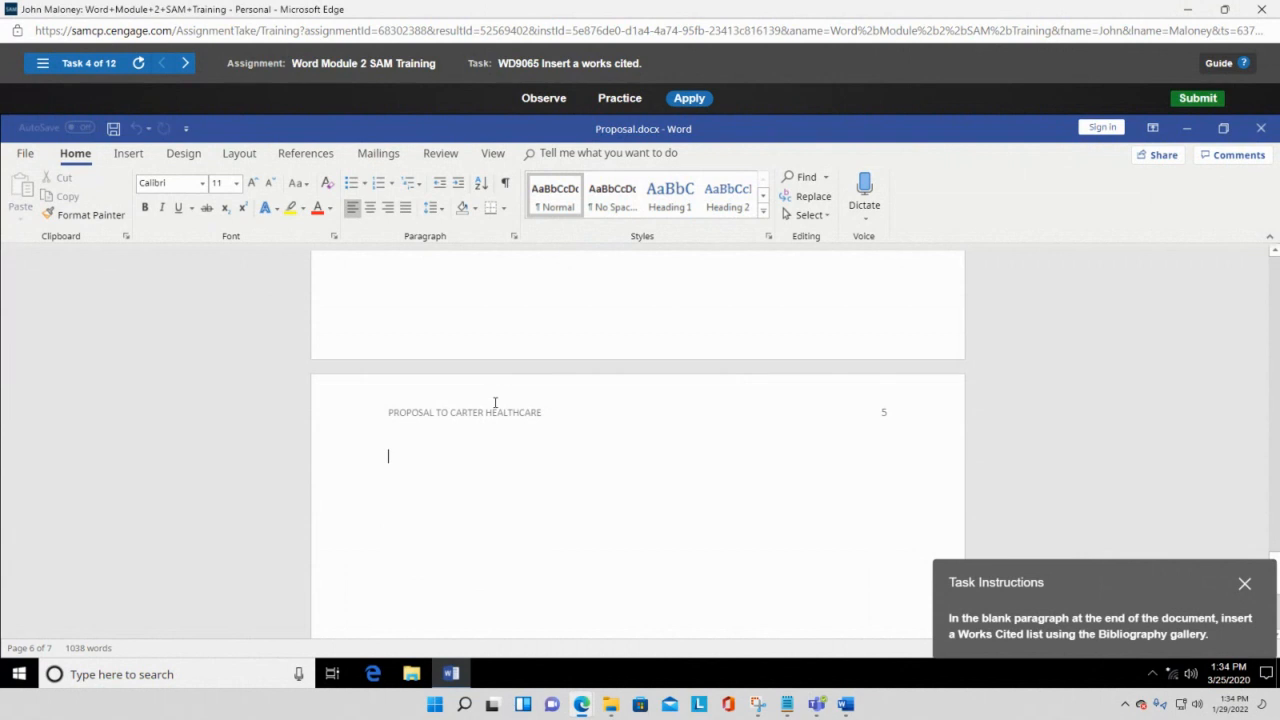
pyautogui.scroll(-1, 494, 404)
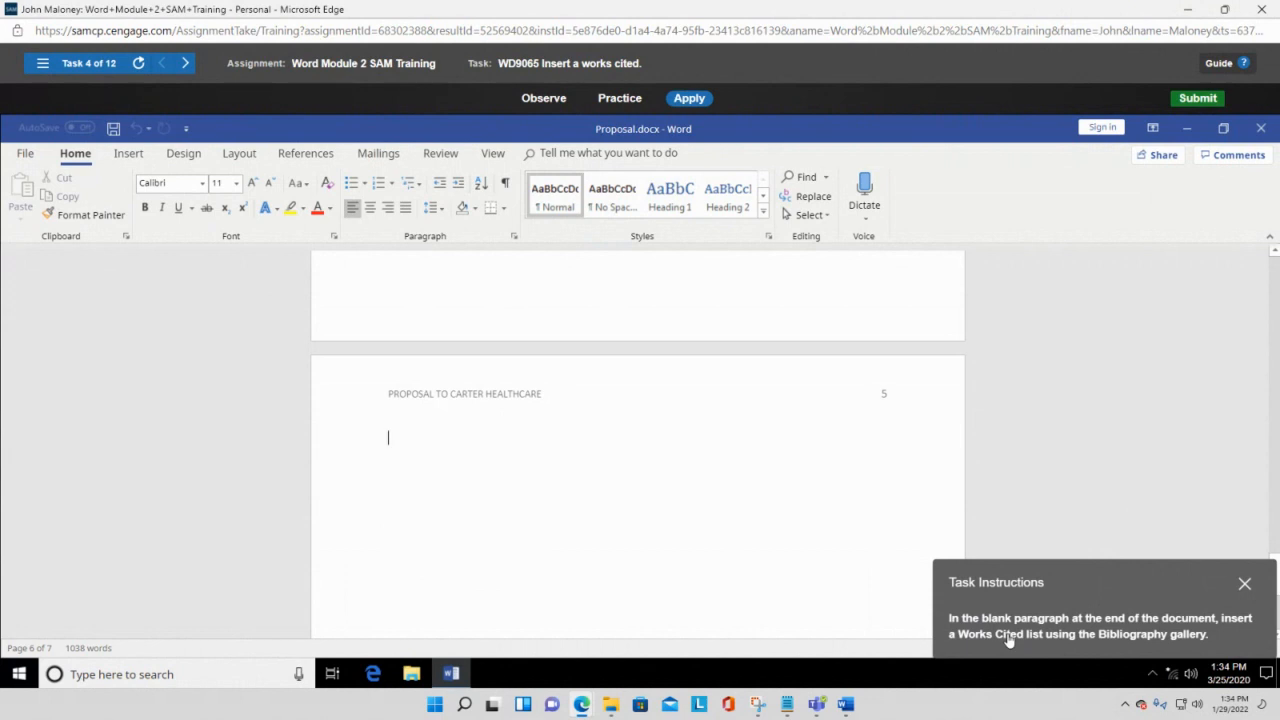
pyautogui.click(307, 156)
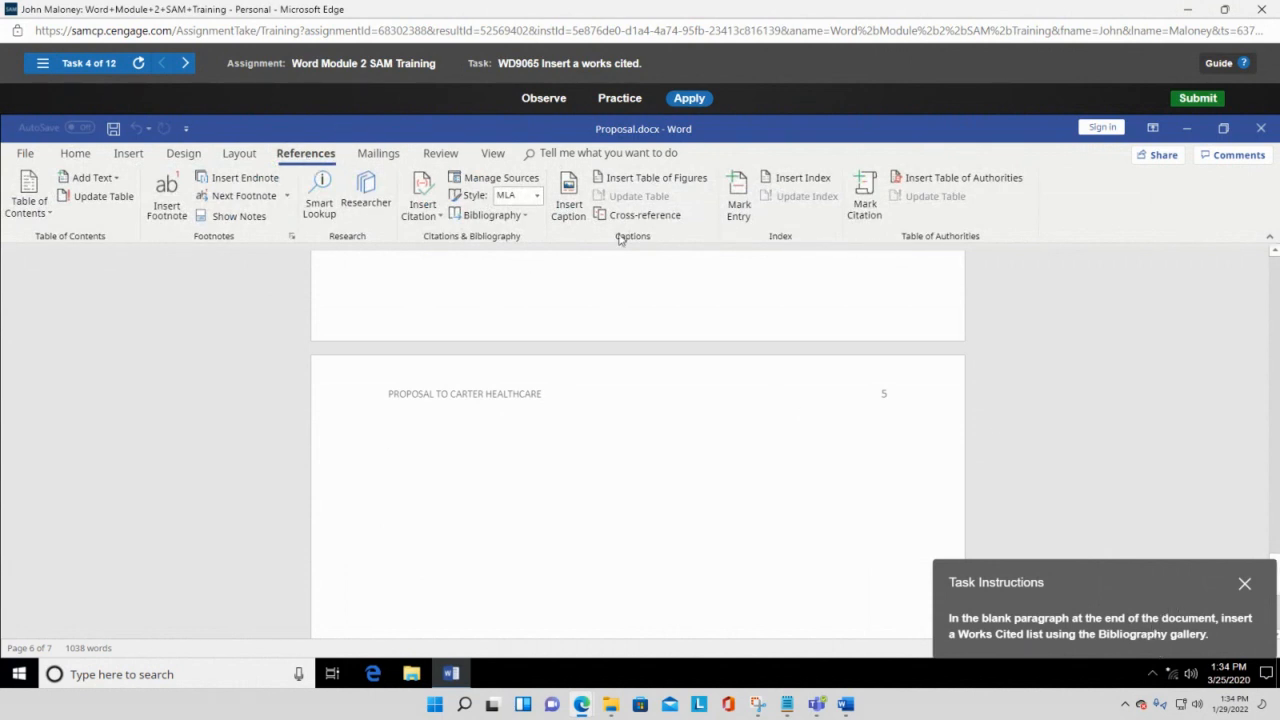
pyautogui.click(525, 217)
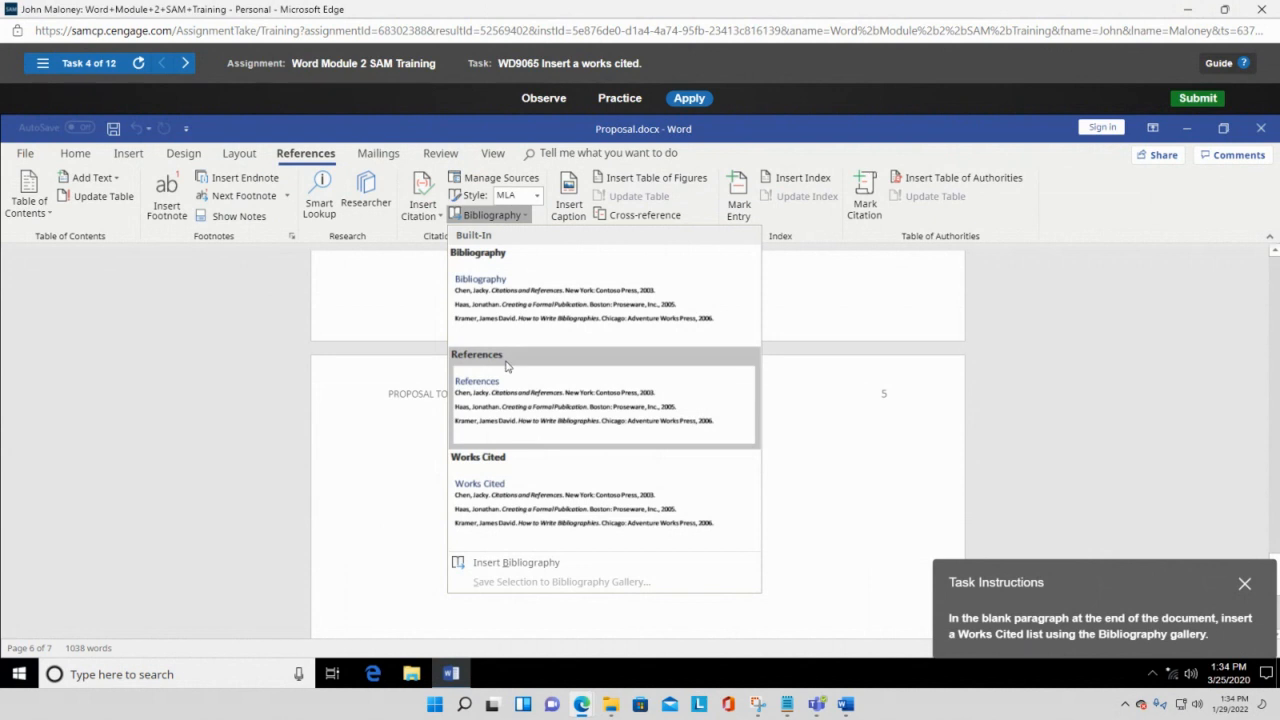
pyautogui.click(490, 494)
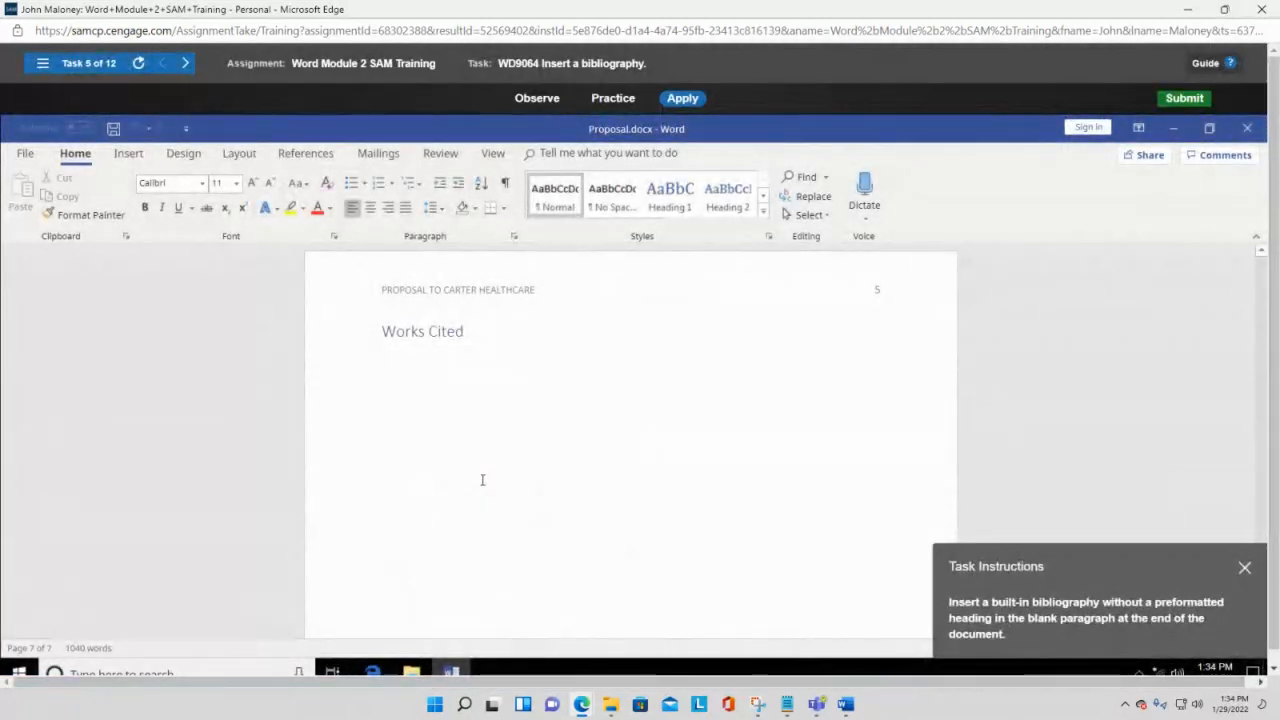
# Insert a built-in bibliography without a preformatted heading in the blank paragraph below the Works Cited heading.
pyautogui.click(729, 356)
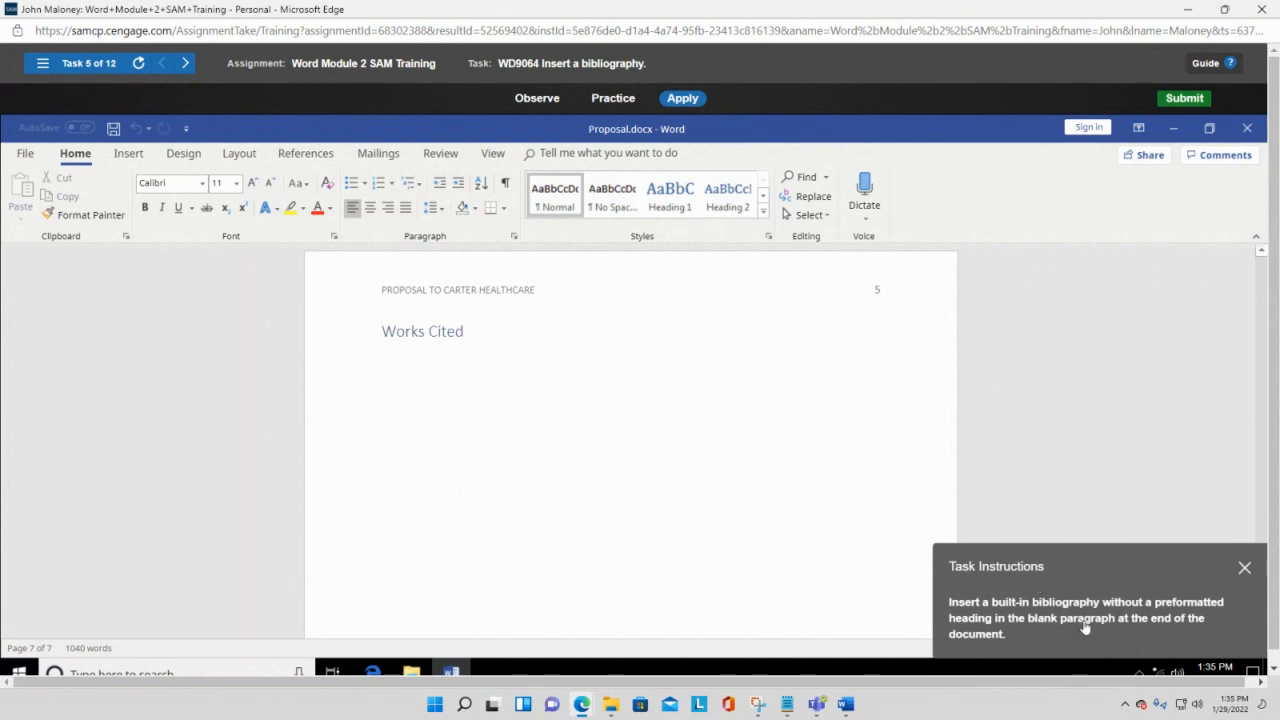
pyautogui.click(305, 153)
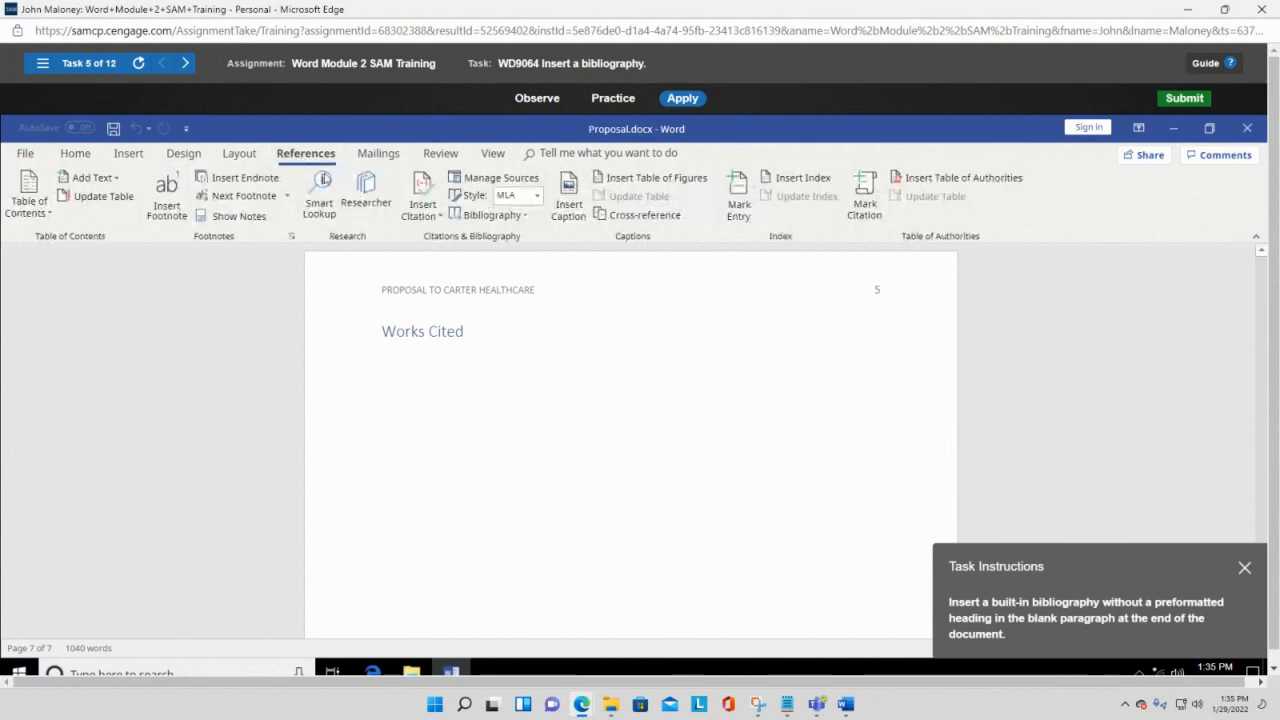
pyautogui.click(525, 216)
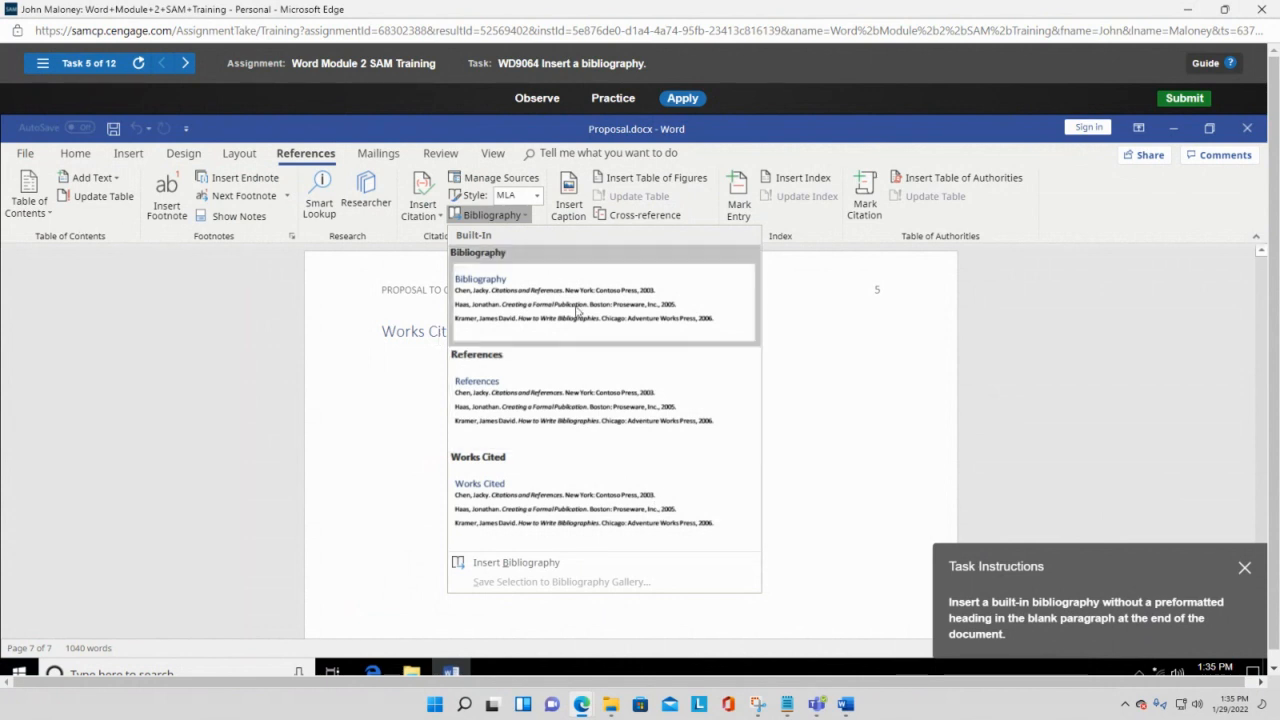
pyautogui.click(537, 565)
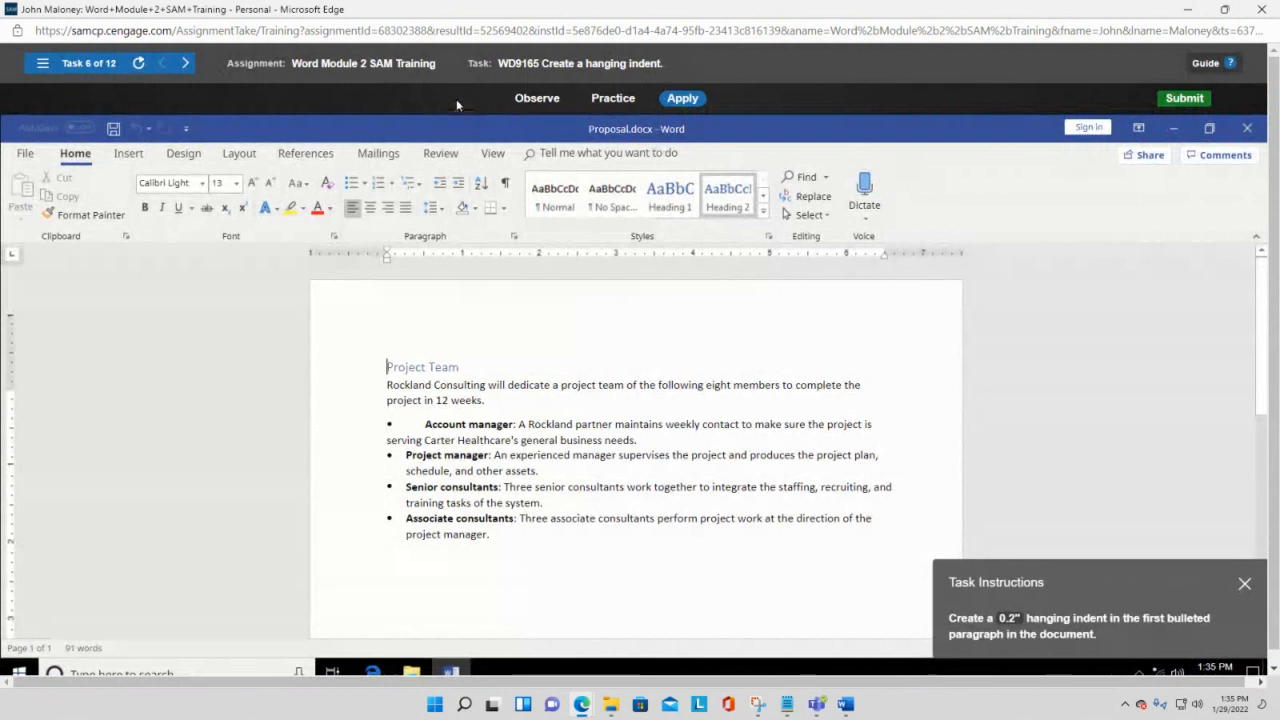
# Close the Word Module 2 SAM Training window and its activity page to return to the MindTap course outline.
pyautogui.click(1247, 132)
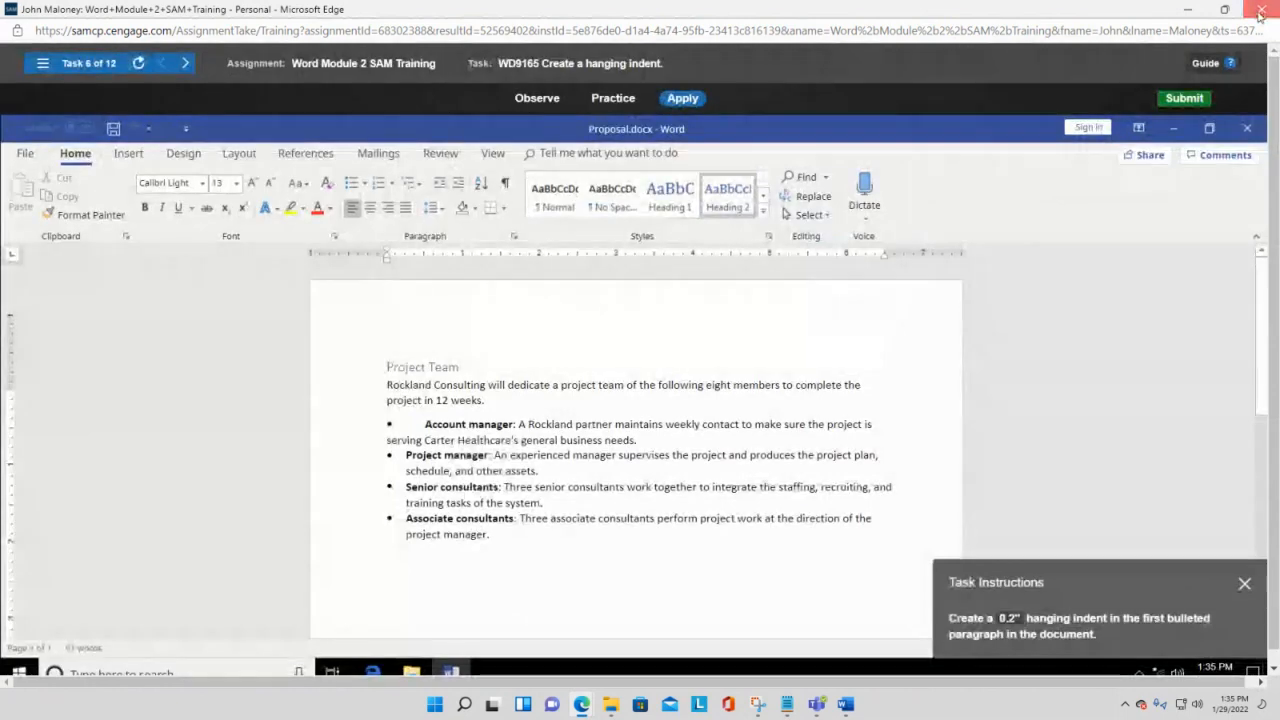
pyautogui.click(1260, 12)
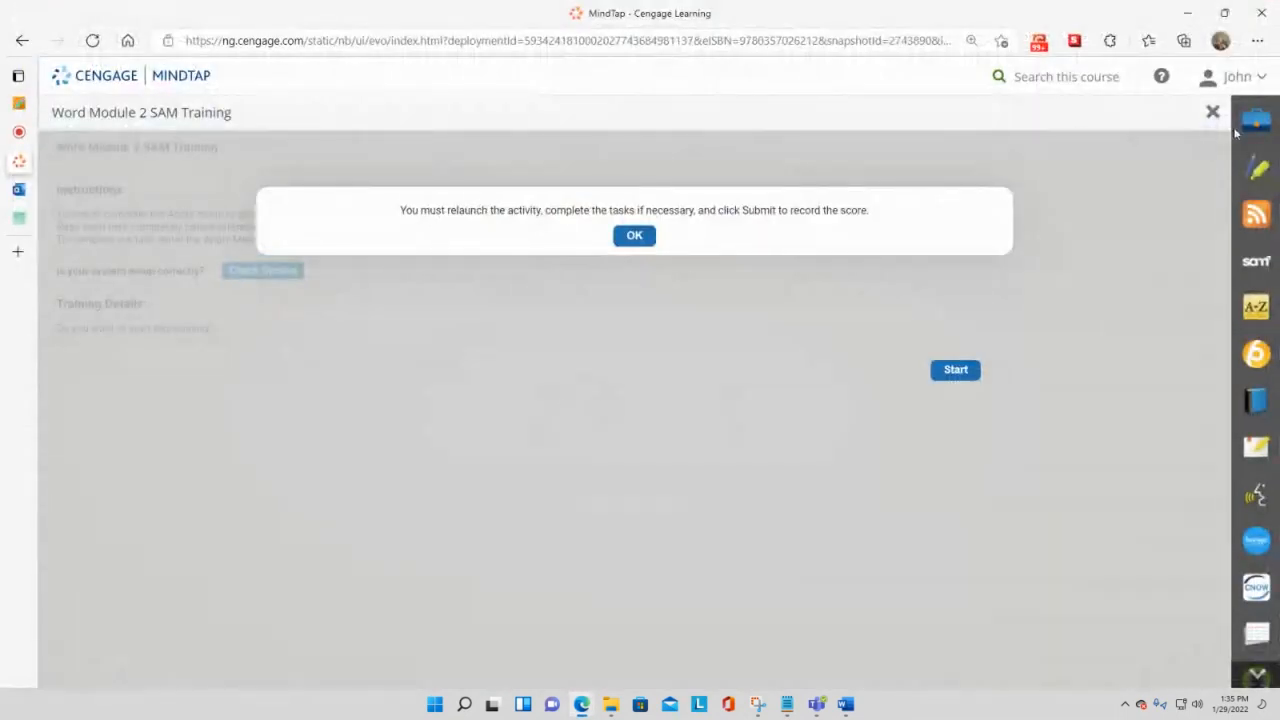
pyautogui.click(1213, 113)
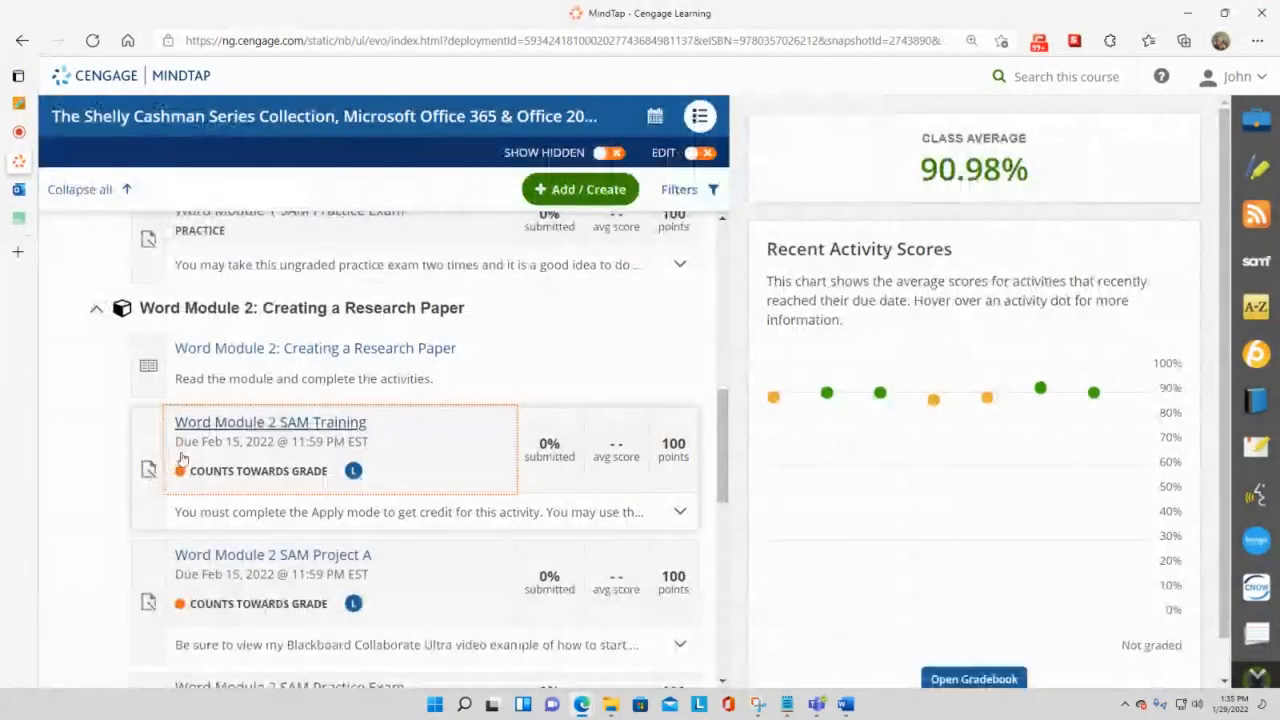
# Open Word Module 3 SAM Training from the course outline, start it, and maximize the training window.
pyautogui.scroll(-3, 190, 455)
pyautogui.scroll(-5, 190, 455)
pyautogui.click(95, 426)
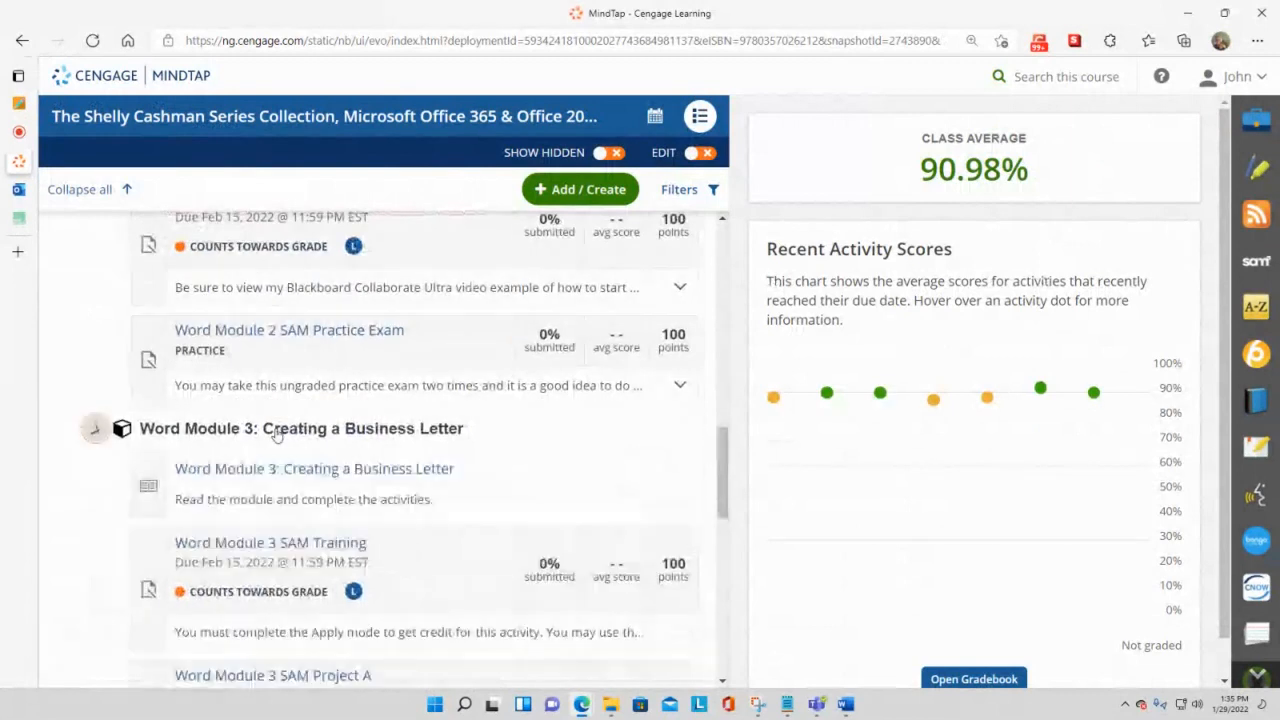
pyautogui.scroll(-1, 200, 430)
pyautogui.scroll(-1, 278, 435)
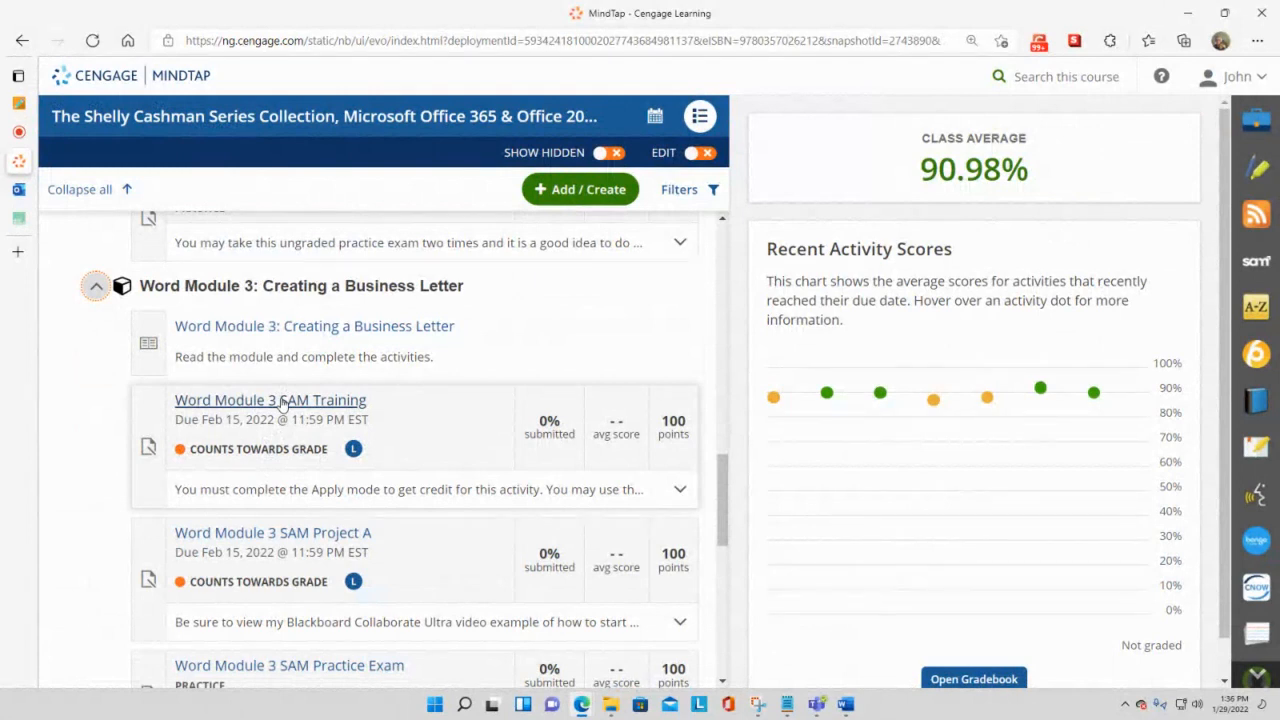
pyautogui.click(282, 402)
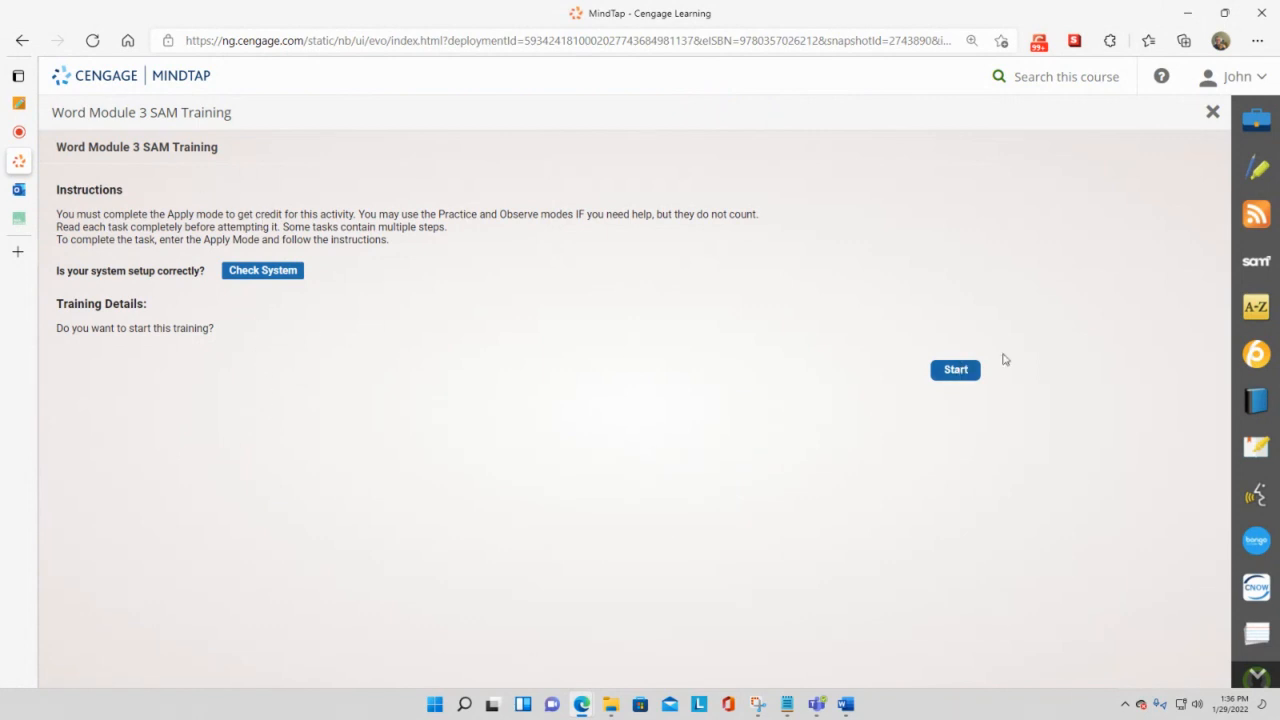
pyautogui.click(966, 371)
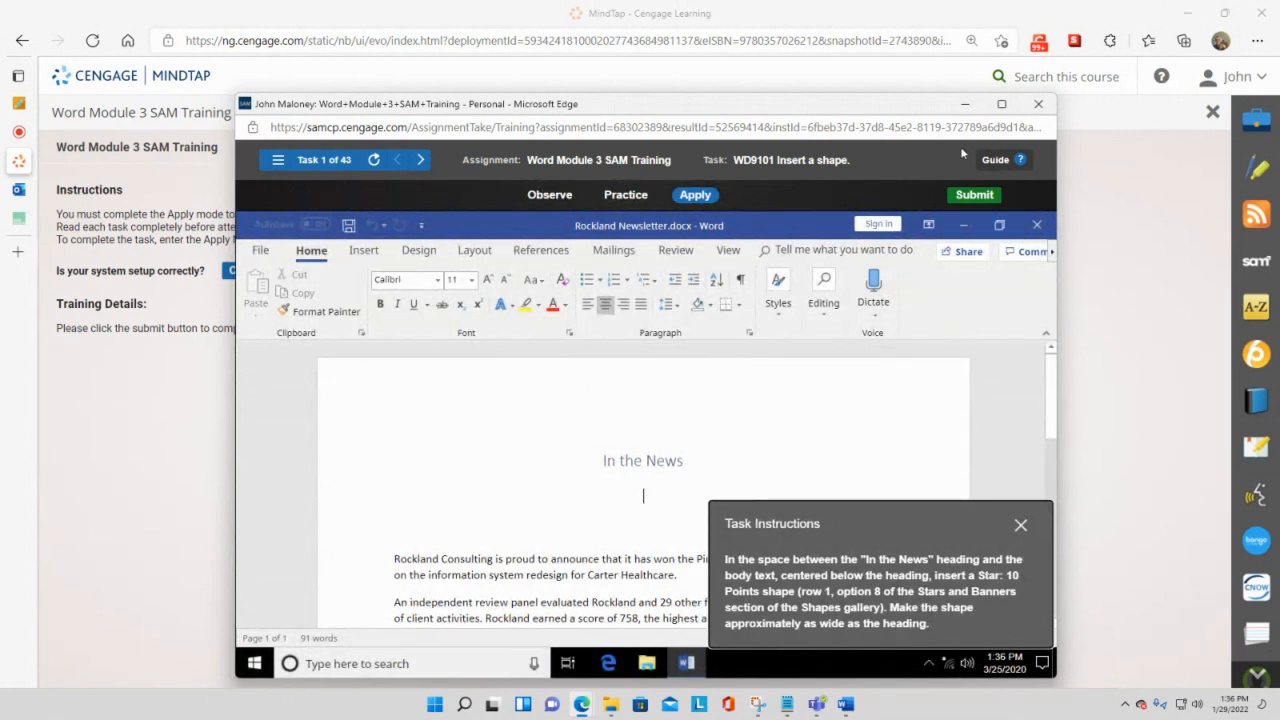
pyautogui.click(1001, 104)
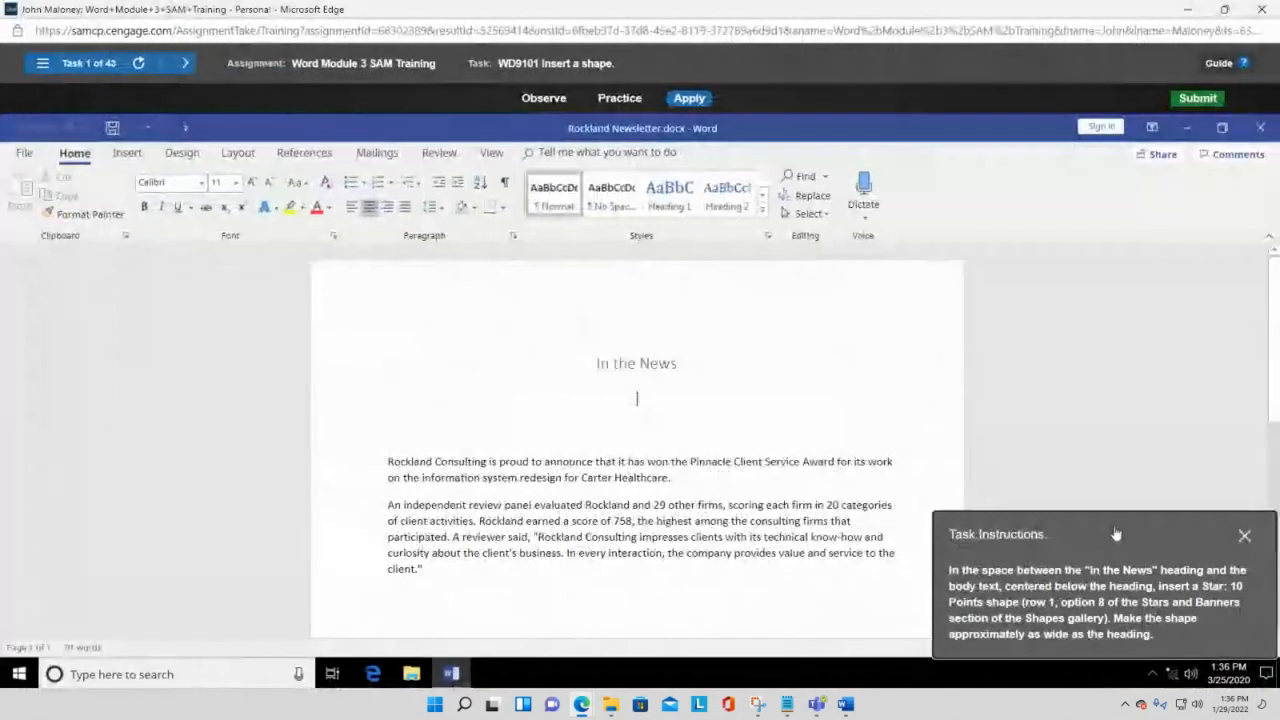
# Draw a Star: 10 Points shape centered below the "In the News" heading, approximately as wide as the heading.
pyautogui.moveTo(1116, 534); pyautogui.dragTo(227, 309)
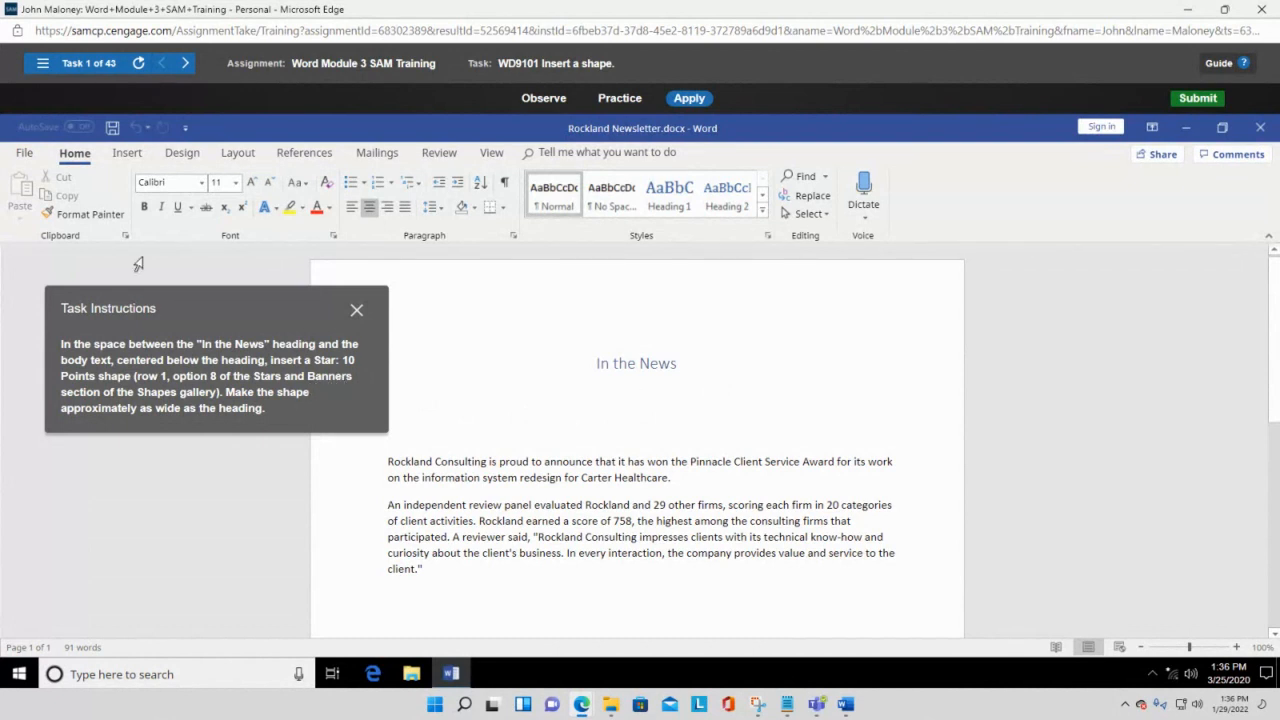
pyautogui.click(127, 153)
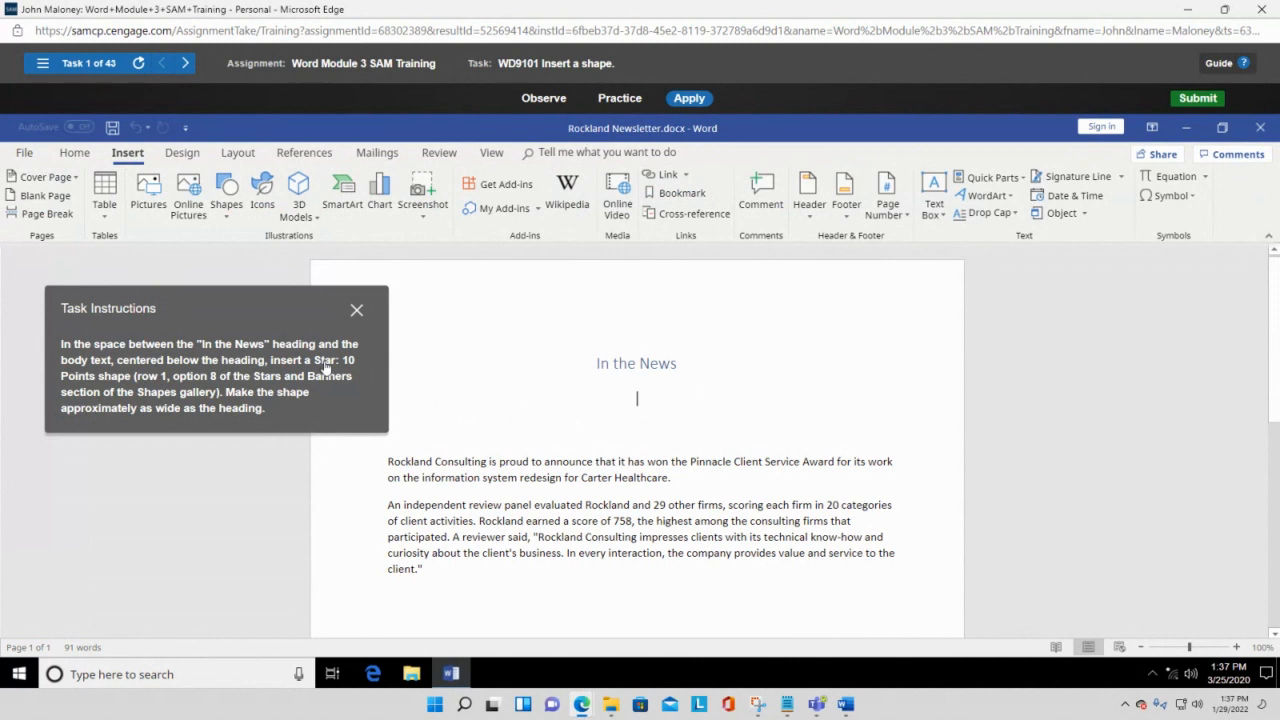
pyautogui.click(224, 222)
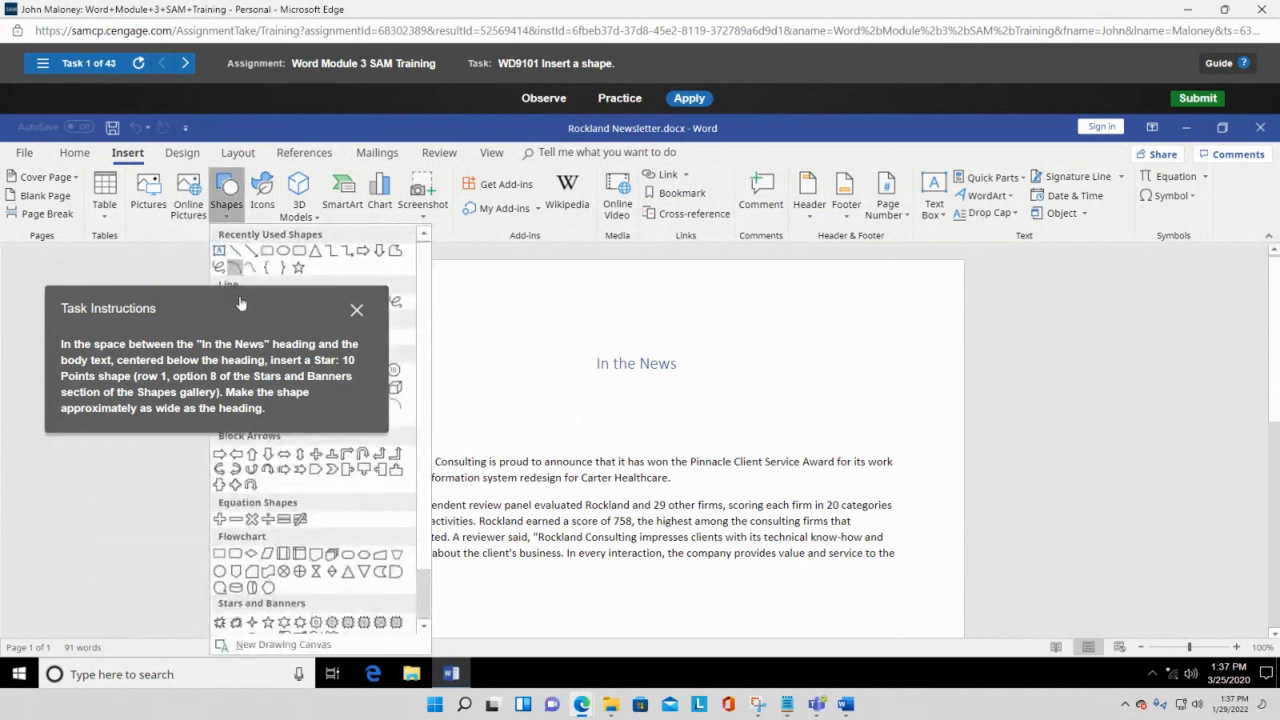
pyautogui.moveTo(241, 304); pyautogui.dragTo(958, 289)
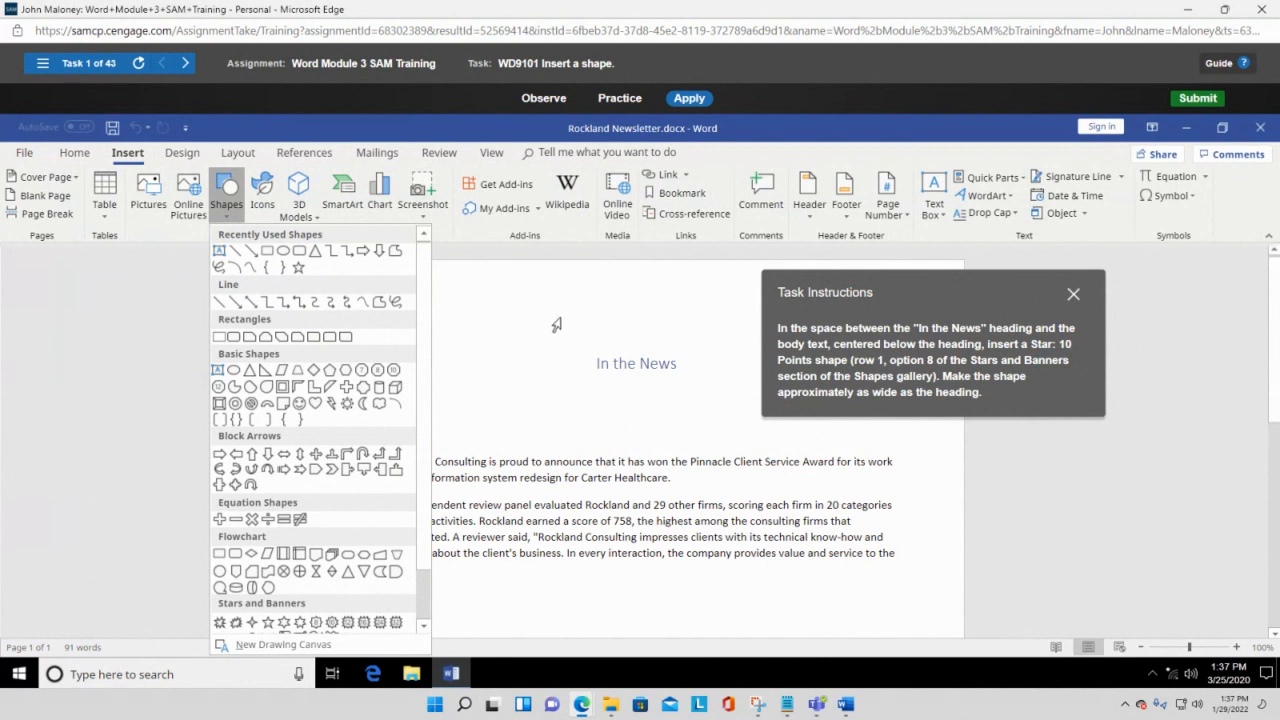
pyautogui.click(605, 391)
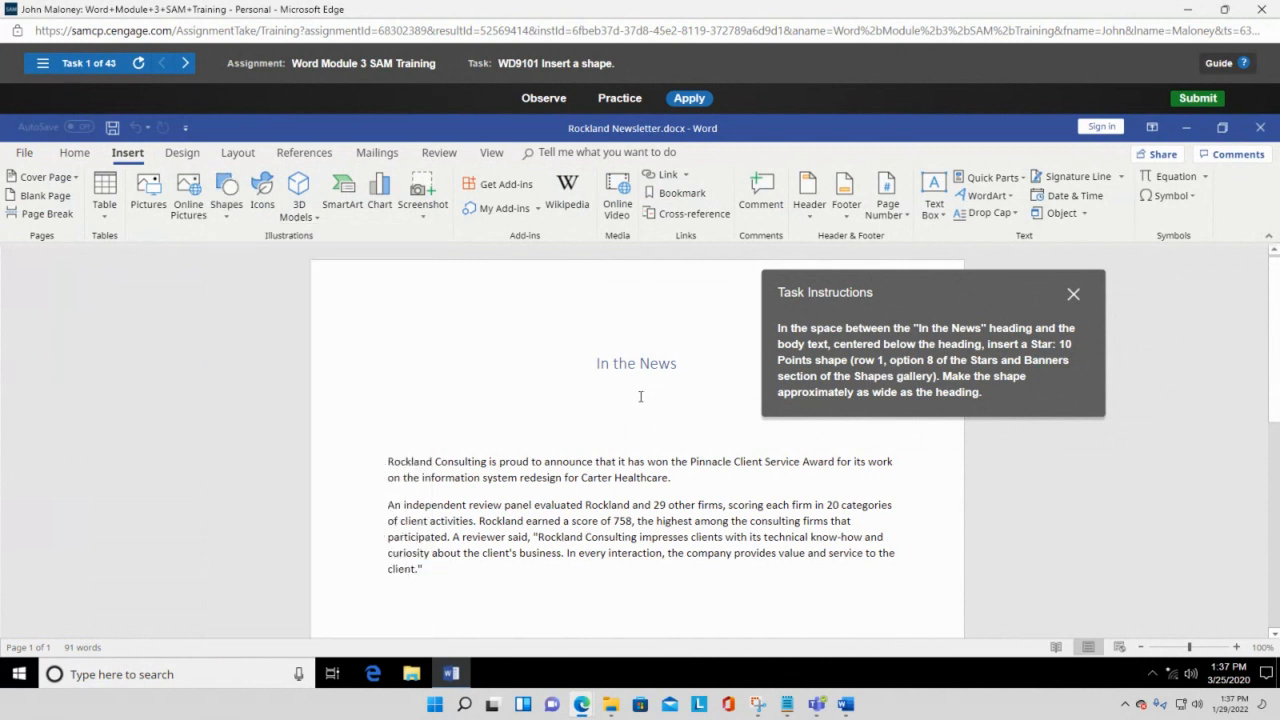
pyautogui.click(230, 205)
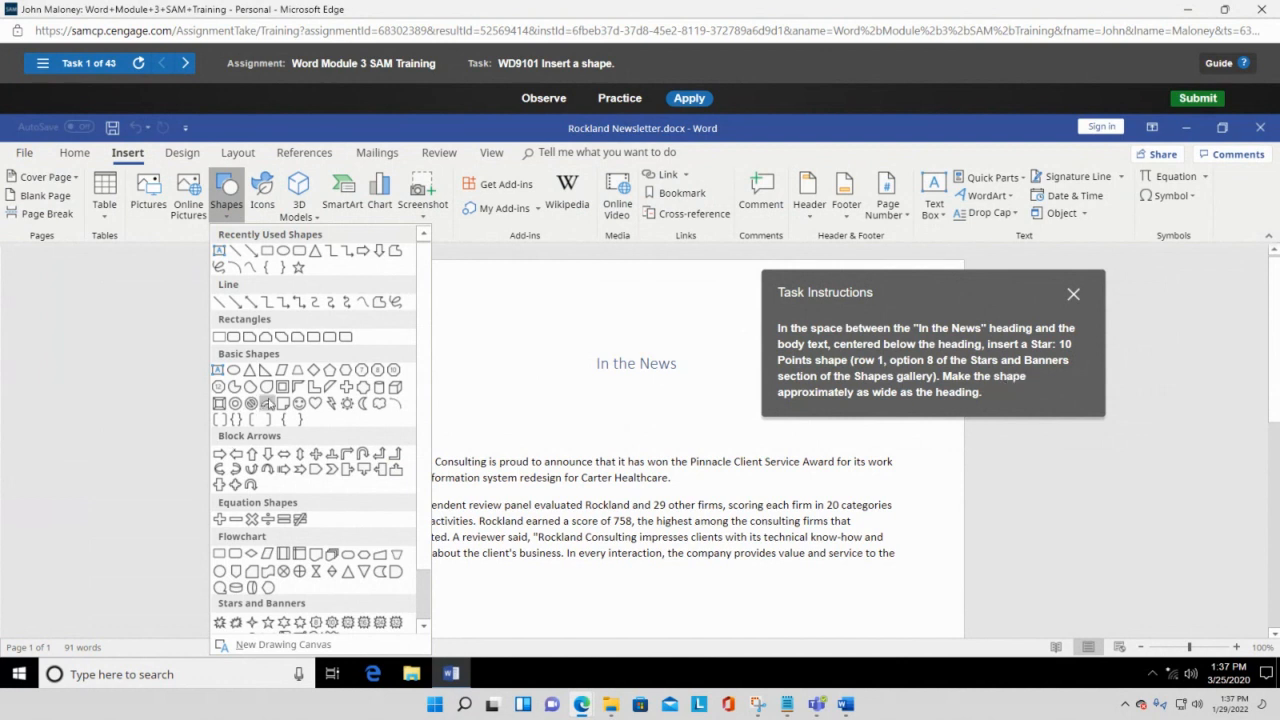
pyautogui.scroll(-1, 268, 403)
pyautogui.scroll(-1, 300, 600)
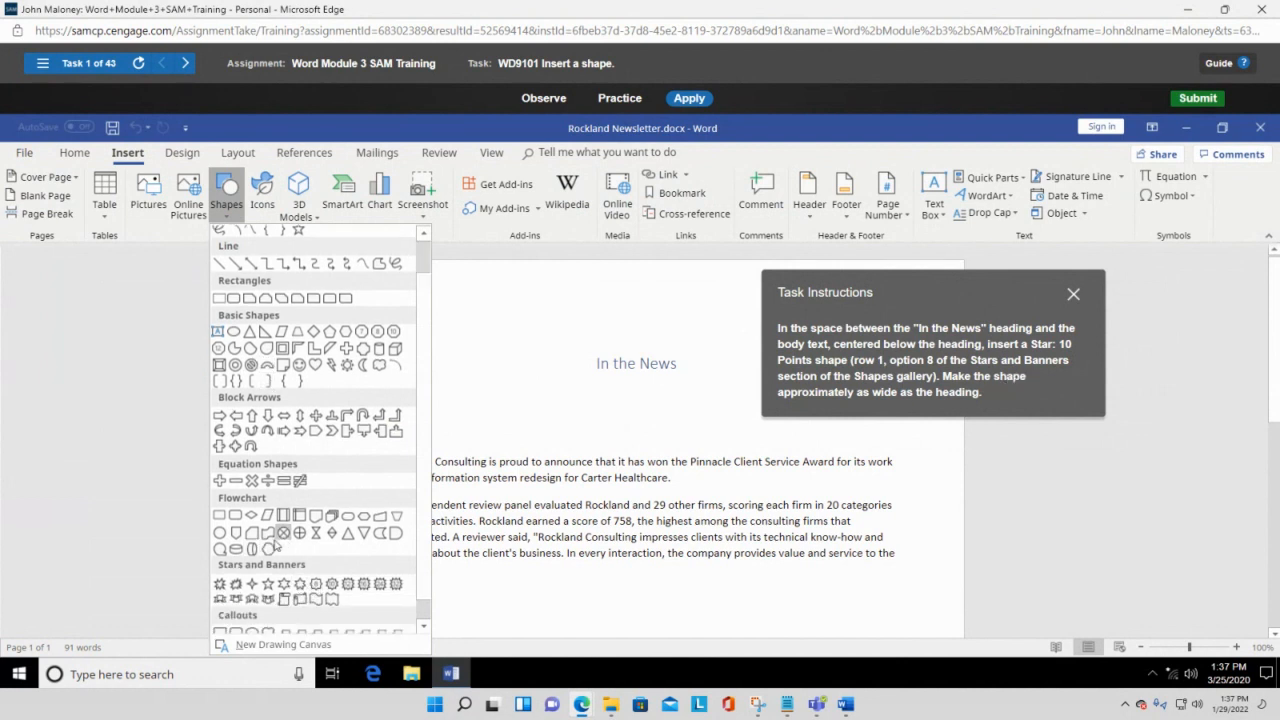
pyautogui.scroll(-1, 290, 560)
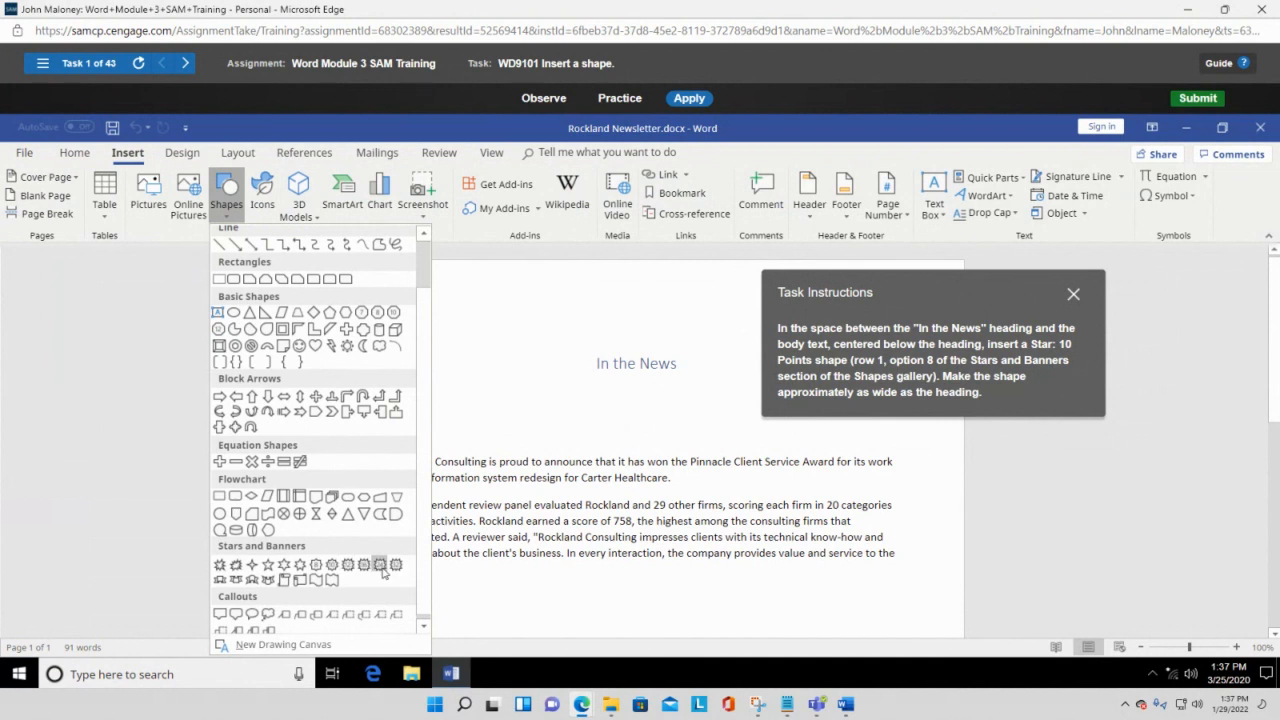
pyautogui.click(332, 565)
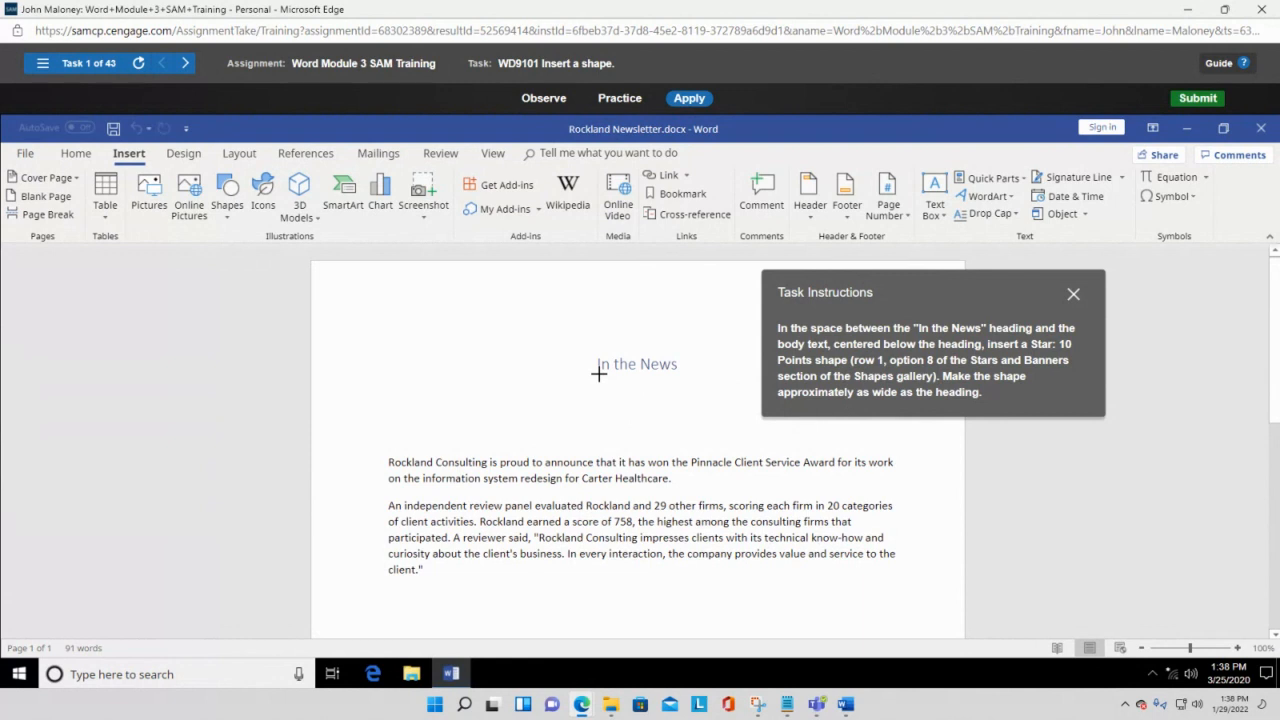
pyautogui.moveTo(599, 373); pyautogui.dragTo(684, 414)
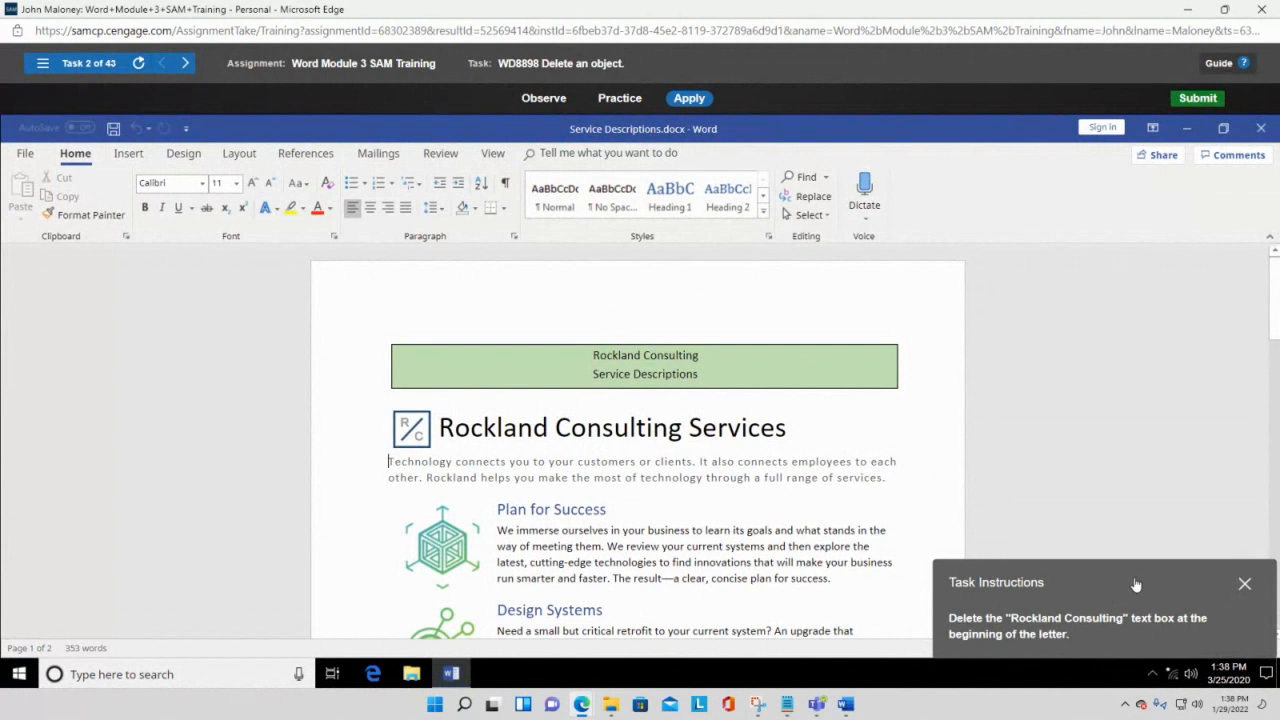
# Delete the green "Rockland Consulting" text box at the beginning of the Service Descriptions document.
pyautogui.moveTo(1134, 586); pyautogui.dragTo(293, 244)
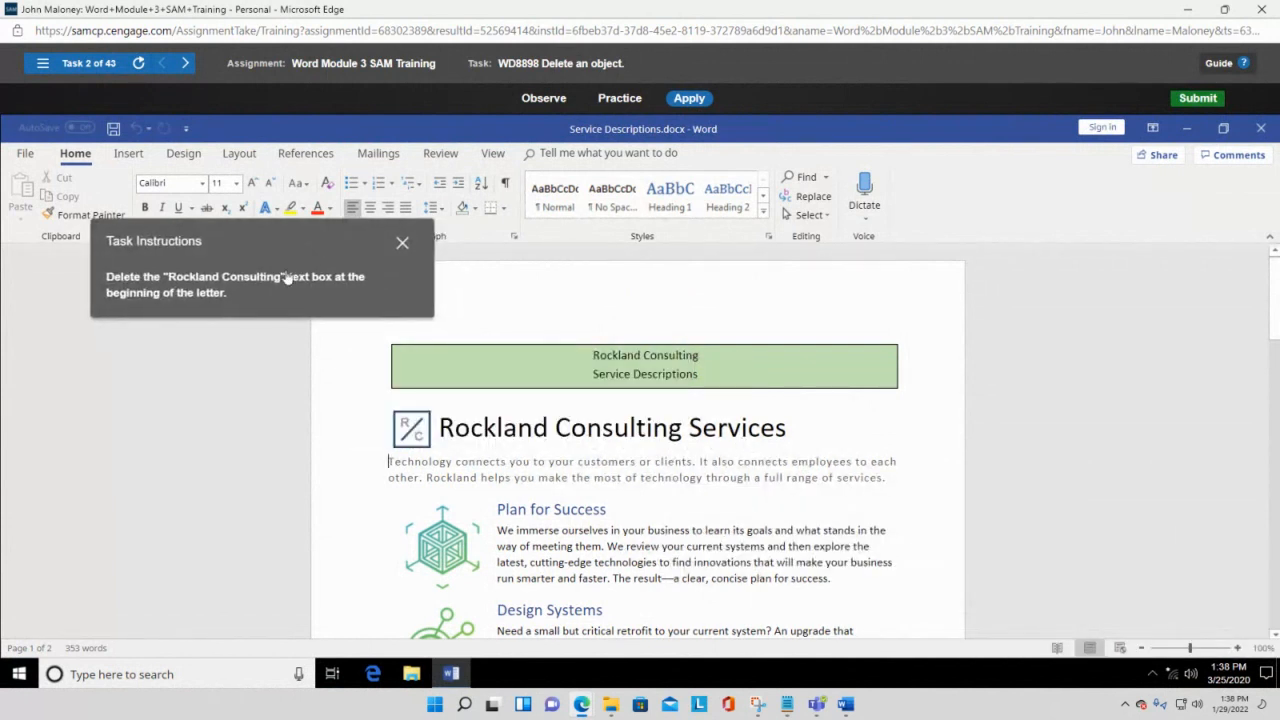
pyautogui.click(655, 346)
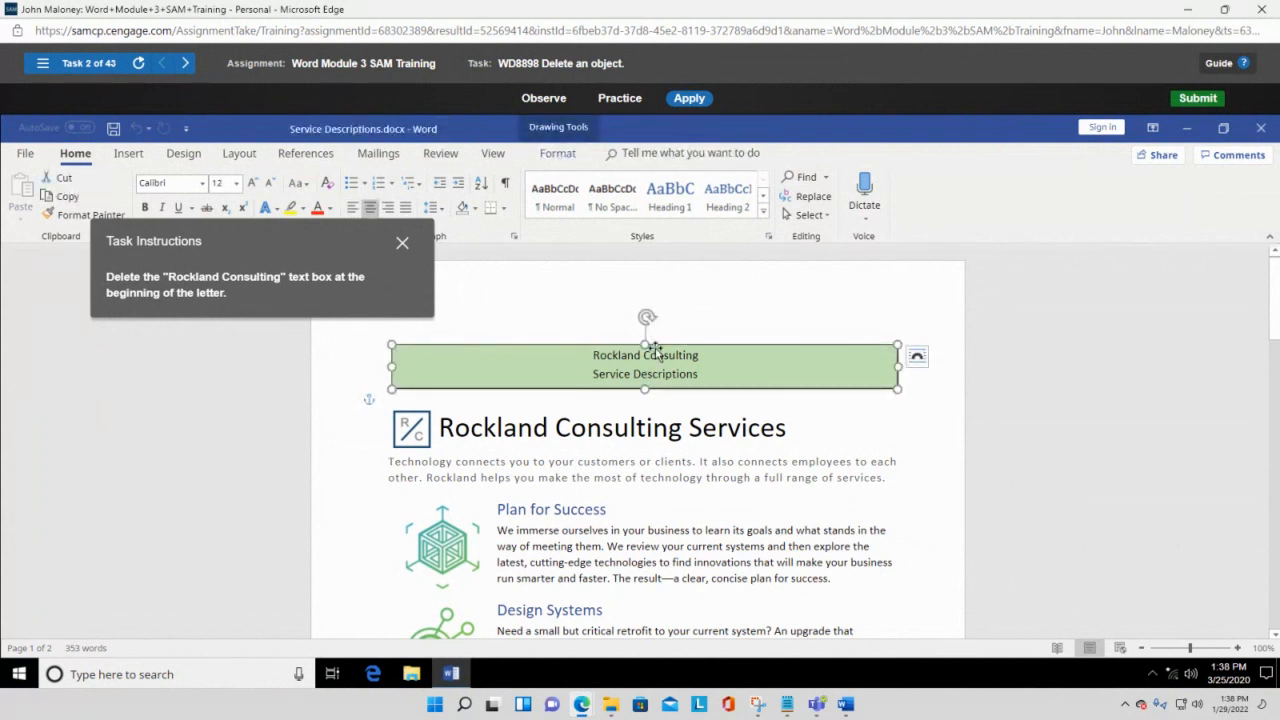
pyautogui.click(518, 383)
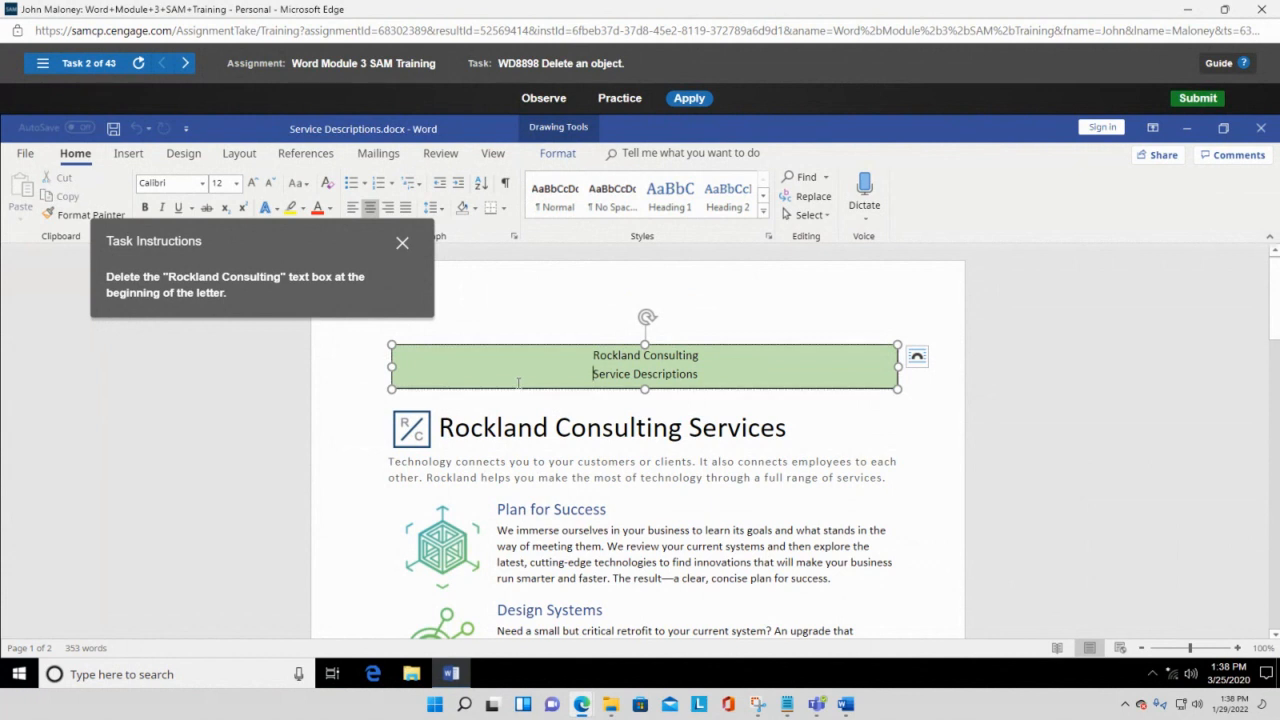
pyautogui.click(596, 396)
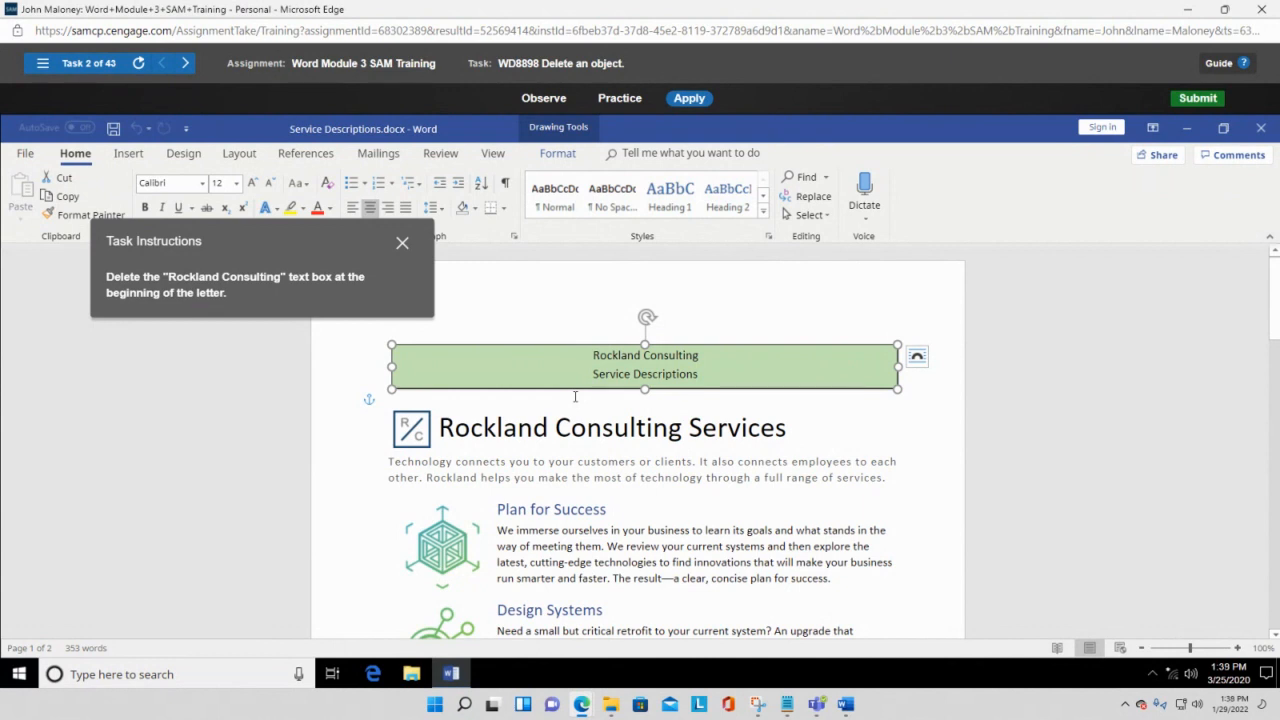
pyautogui.press('Delete')
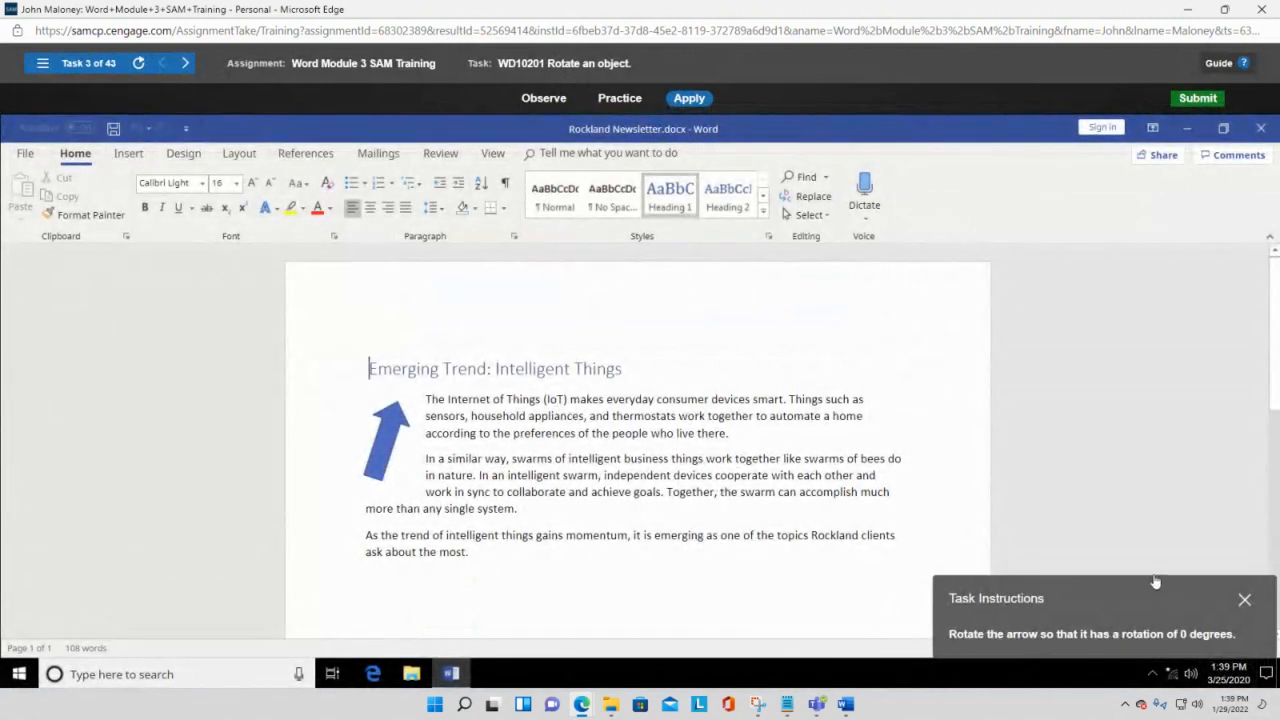
# Move the task instructions up beside the document heading and select the blue arrow shape.
pyautogui.moveTo(1153, 593); pyautogui.dragTo(747, 338)
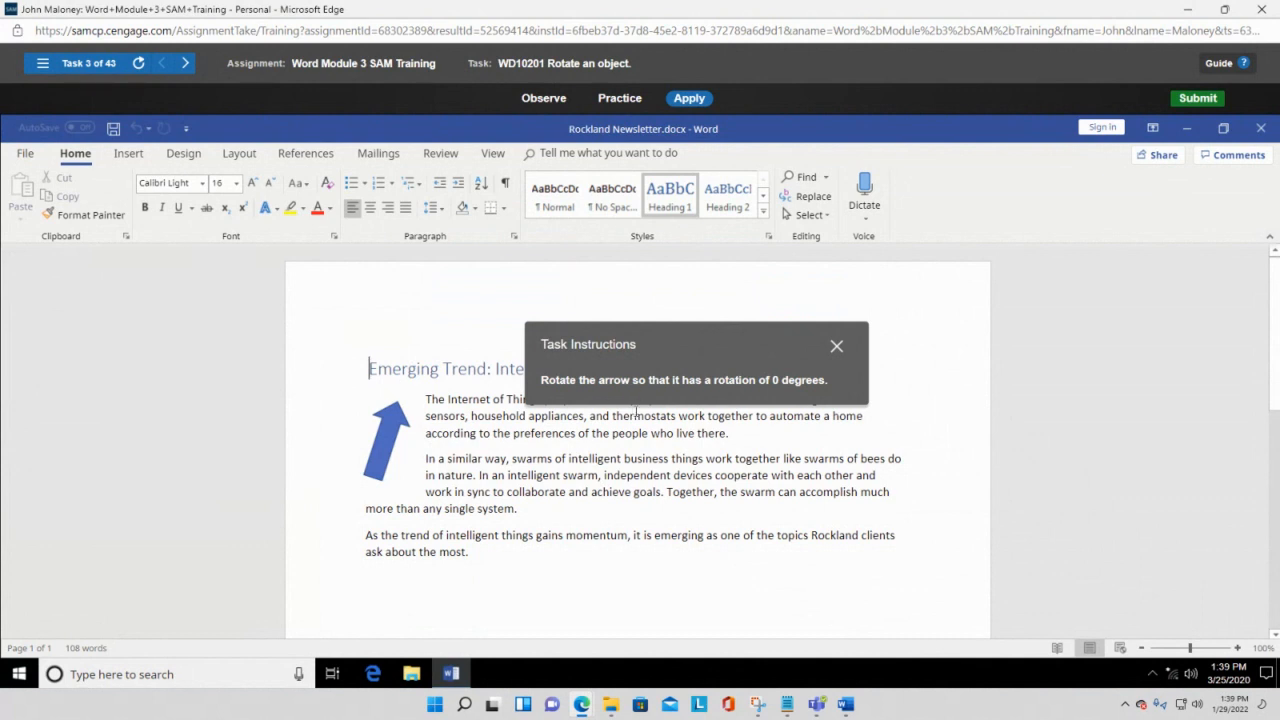
pyautogui.click(393, 426)
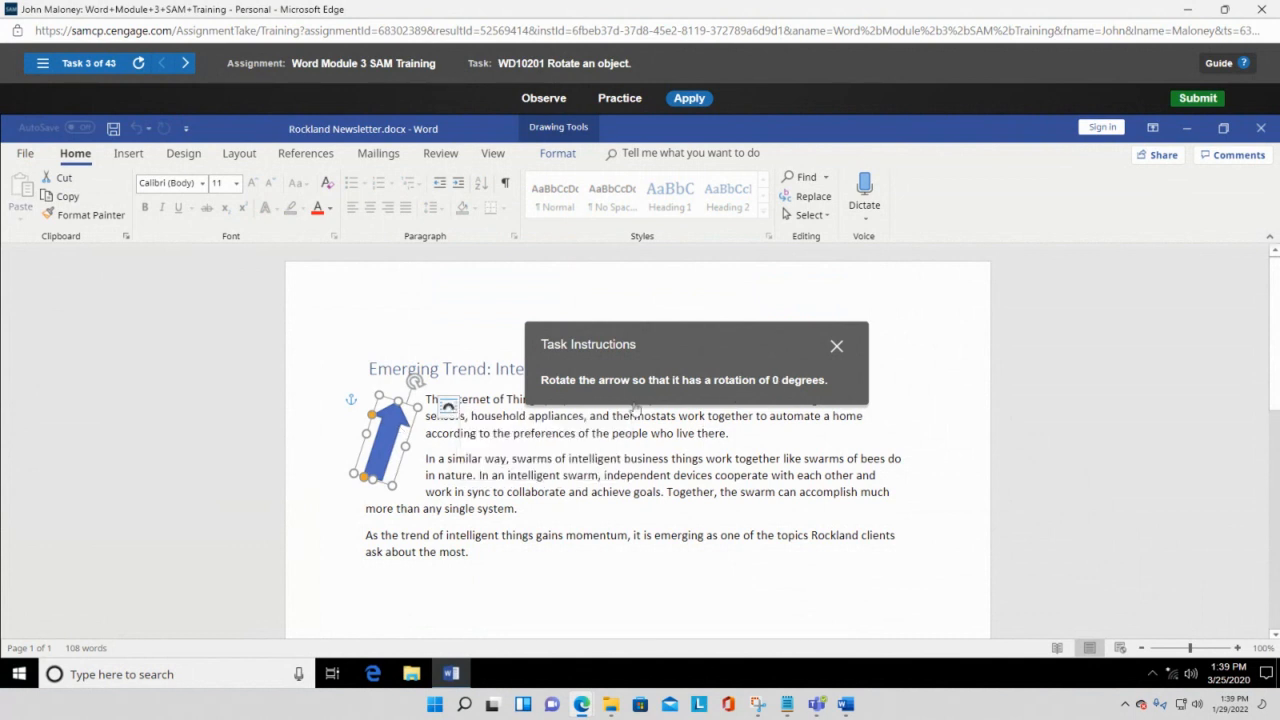
pyautogui.click(447, 406)
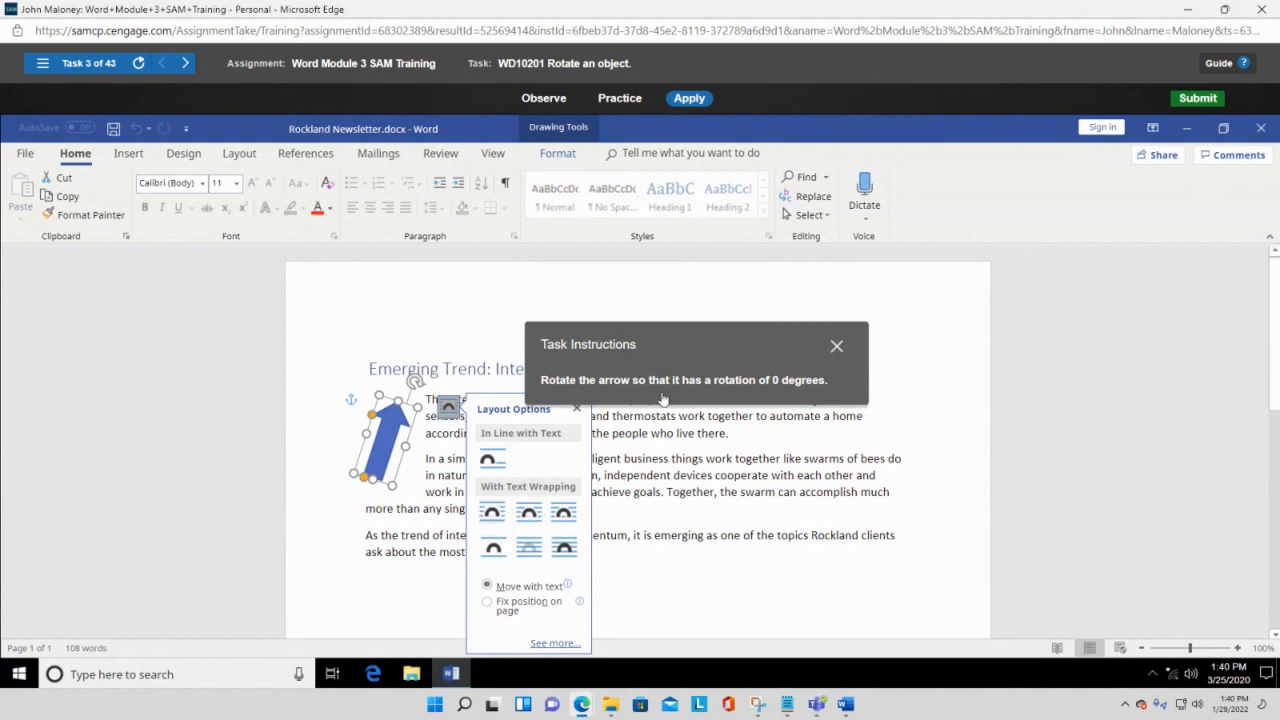
pyautogui.moveTo(695, 342); pyautogui.dragTo(868, 209)
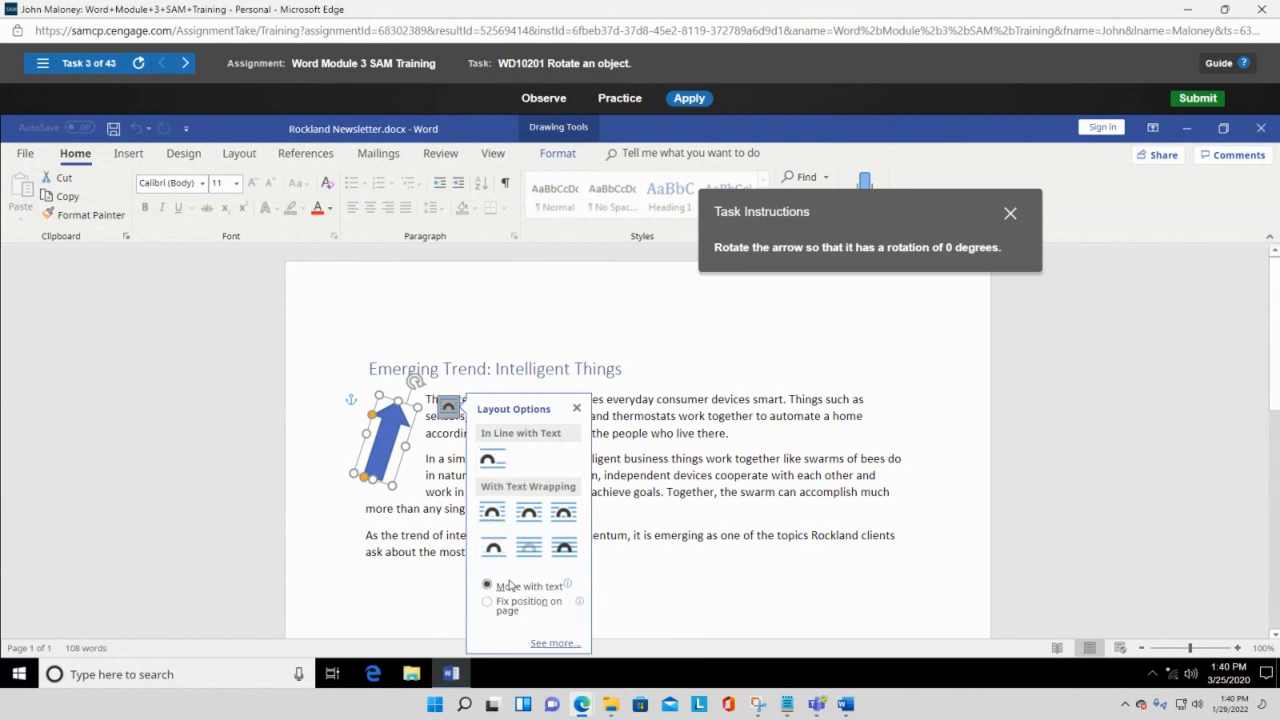
pyautogui.click(557, 649)
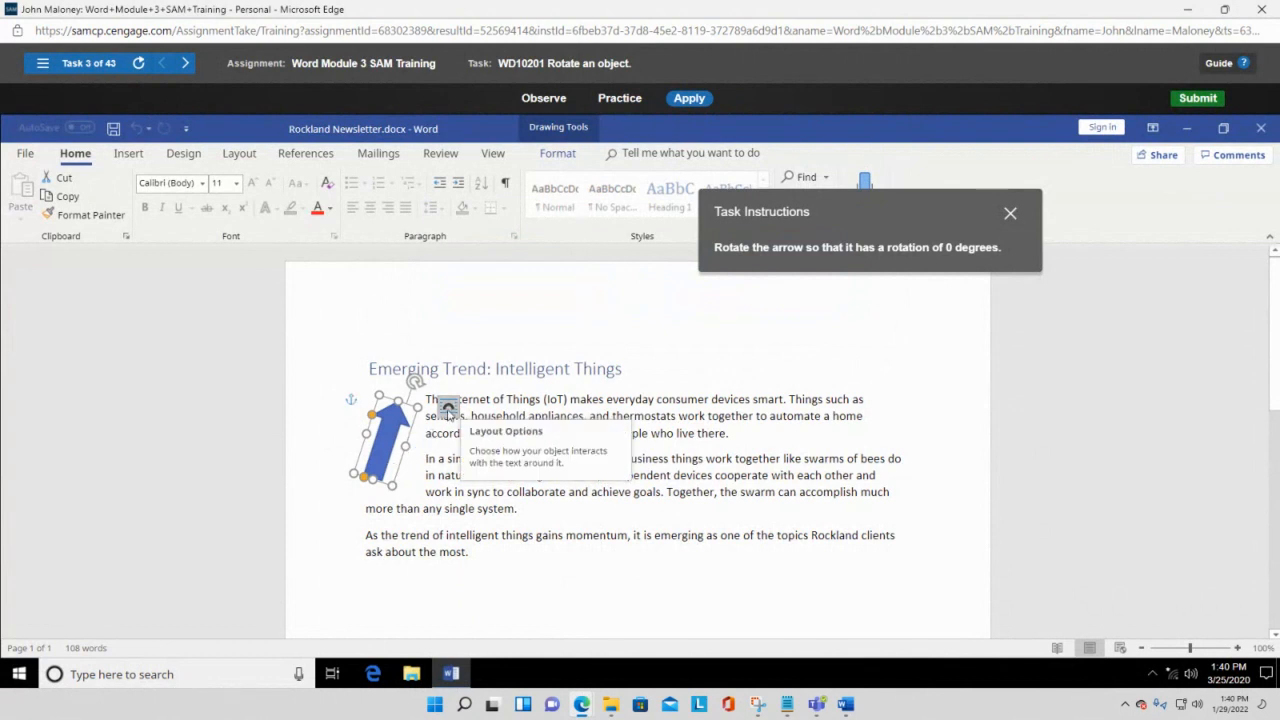
pyautogui.rightClick(379, 438)
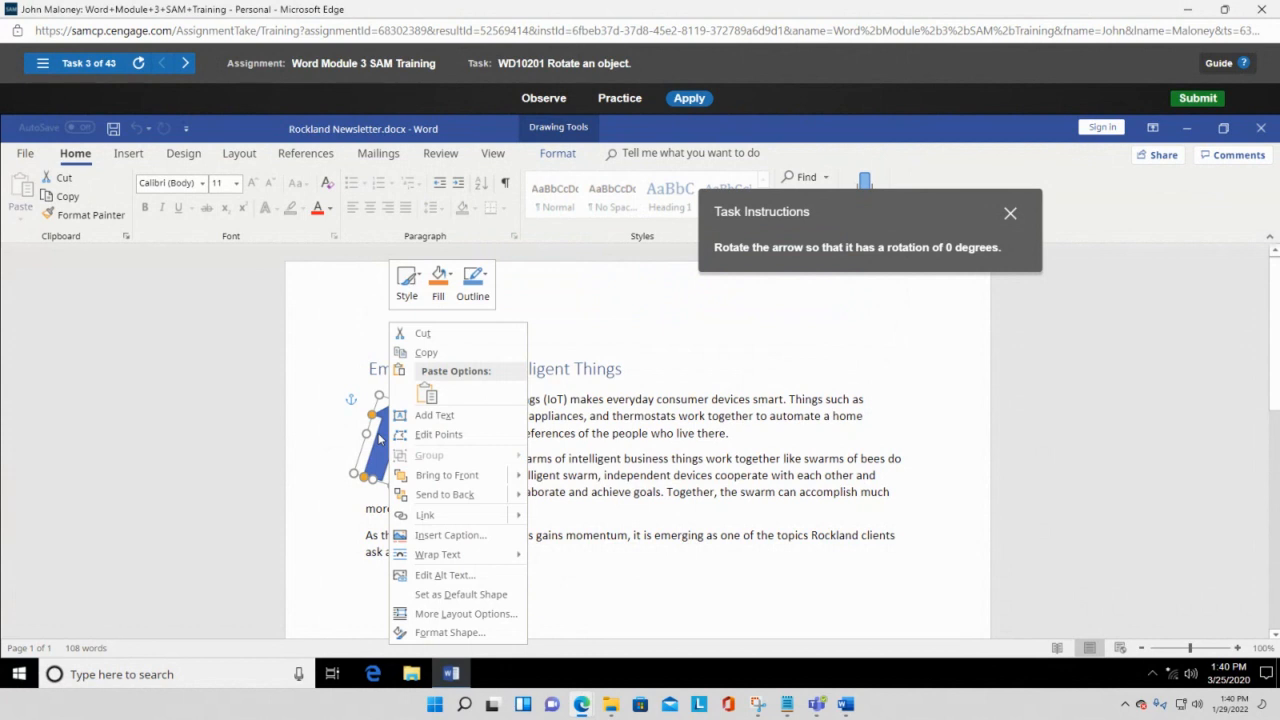
pyautogui.press('Escape')
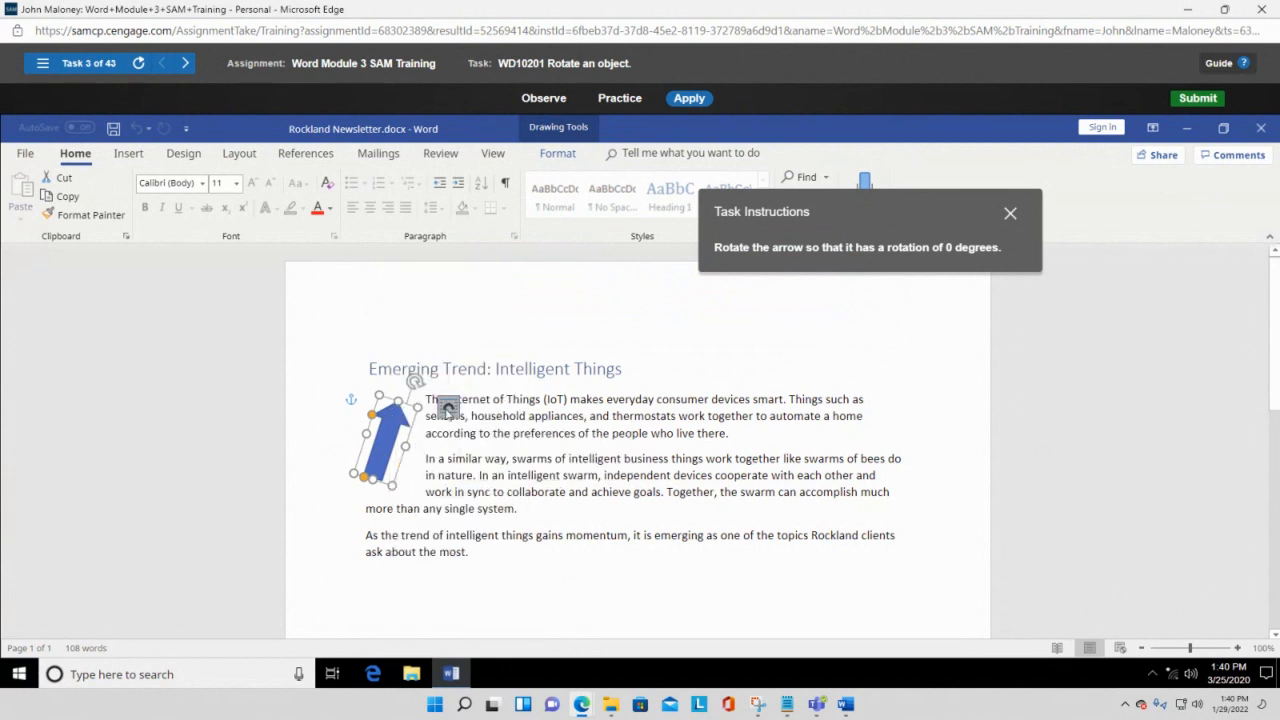
pyautogui.click(447, 410)
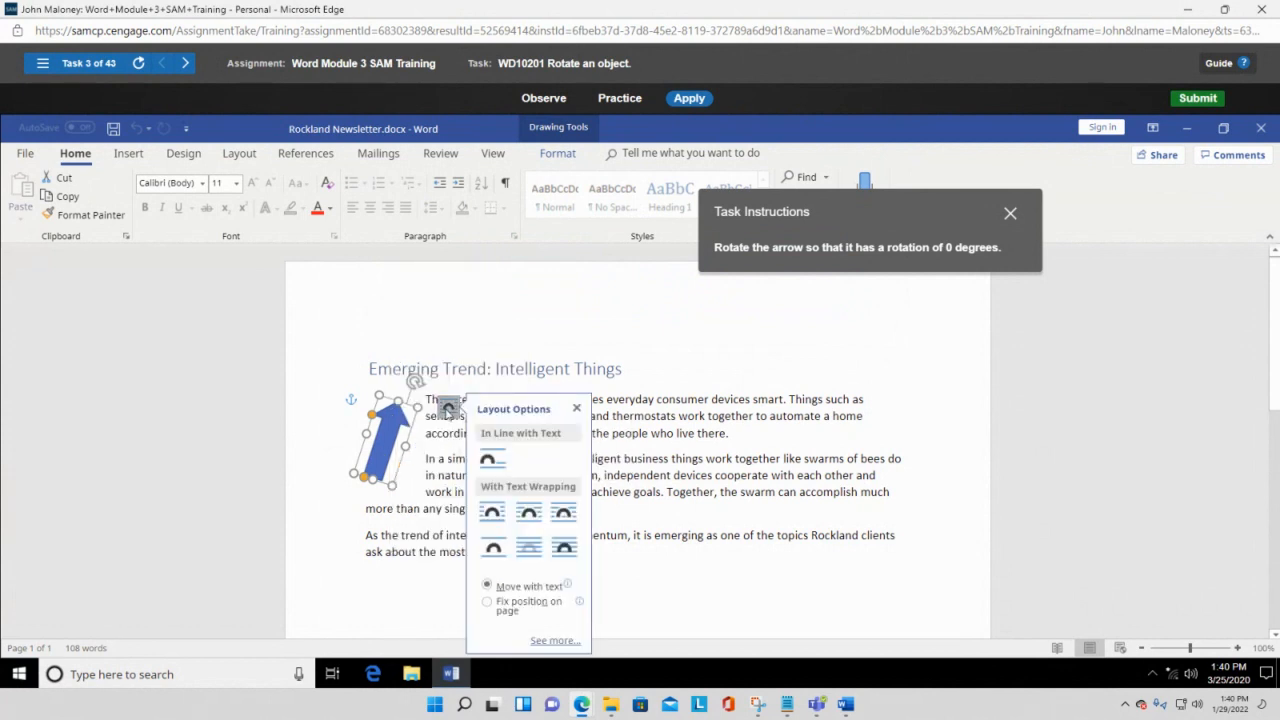
pyautogui.click(557, 643)
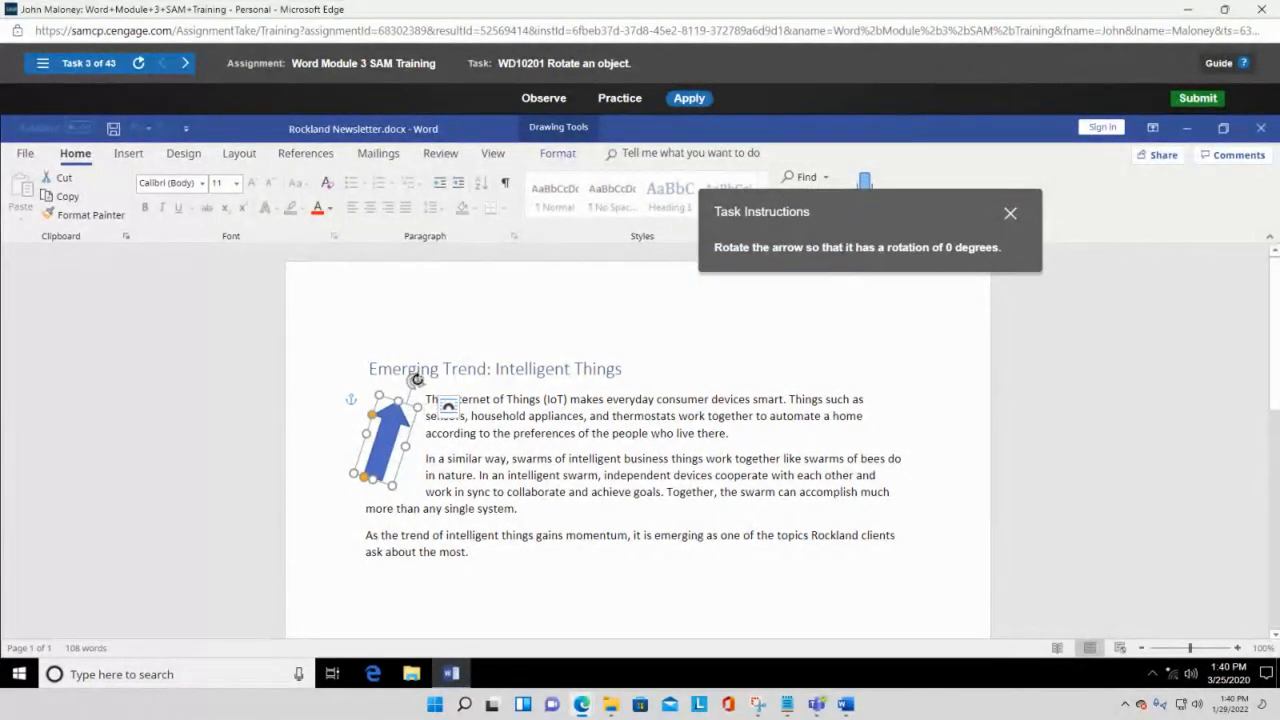
# Rotate the selected blue arrow upright to 0 degrees with its rotation handle.
pyautogui.moveTo(416, 379); pyautogui.dragTo(389, 371)
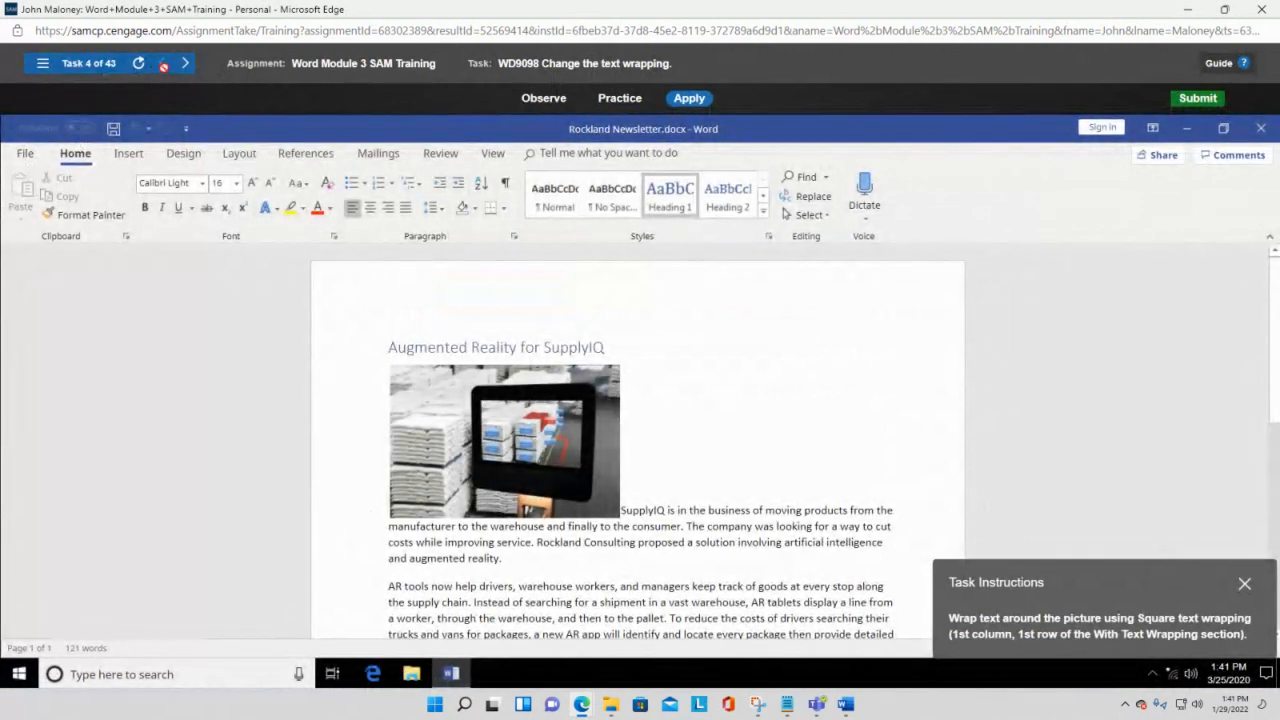
# Reopen task 3, WD10201 Rotate an object, from the training's task list.
pyautogui.click(42, 63)
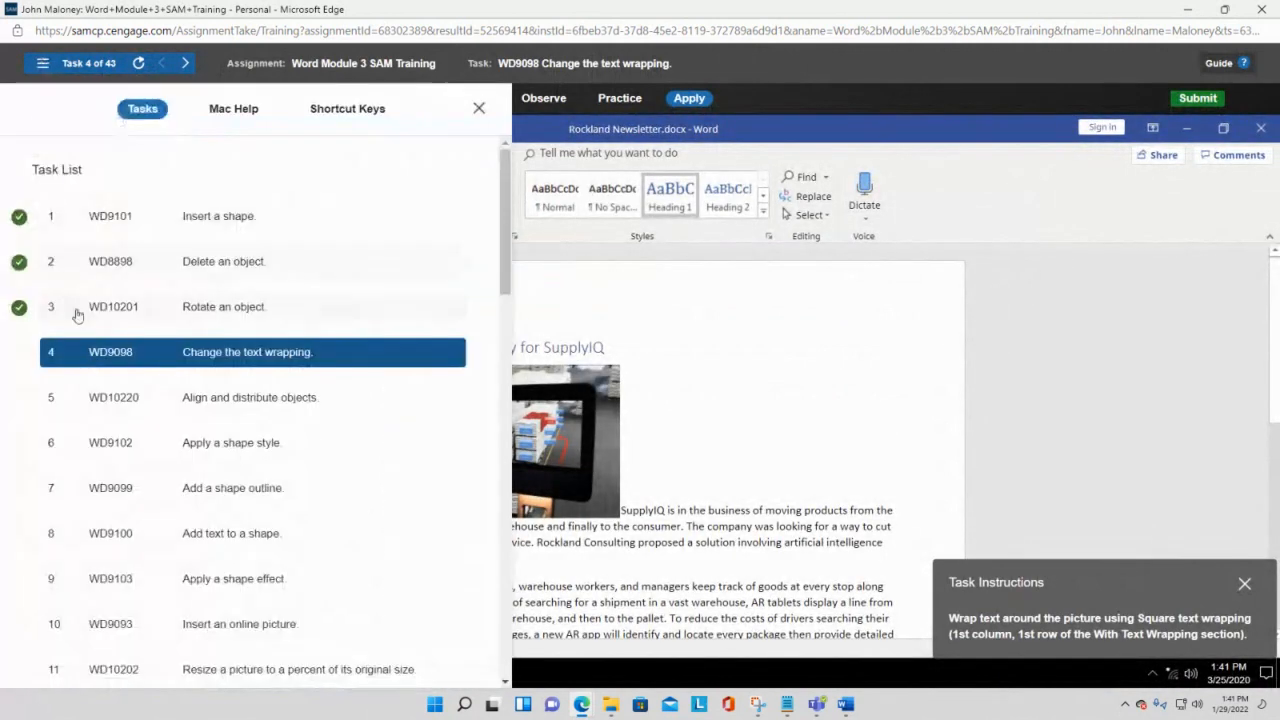
pyautogui.click(130, 316)
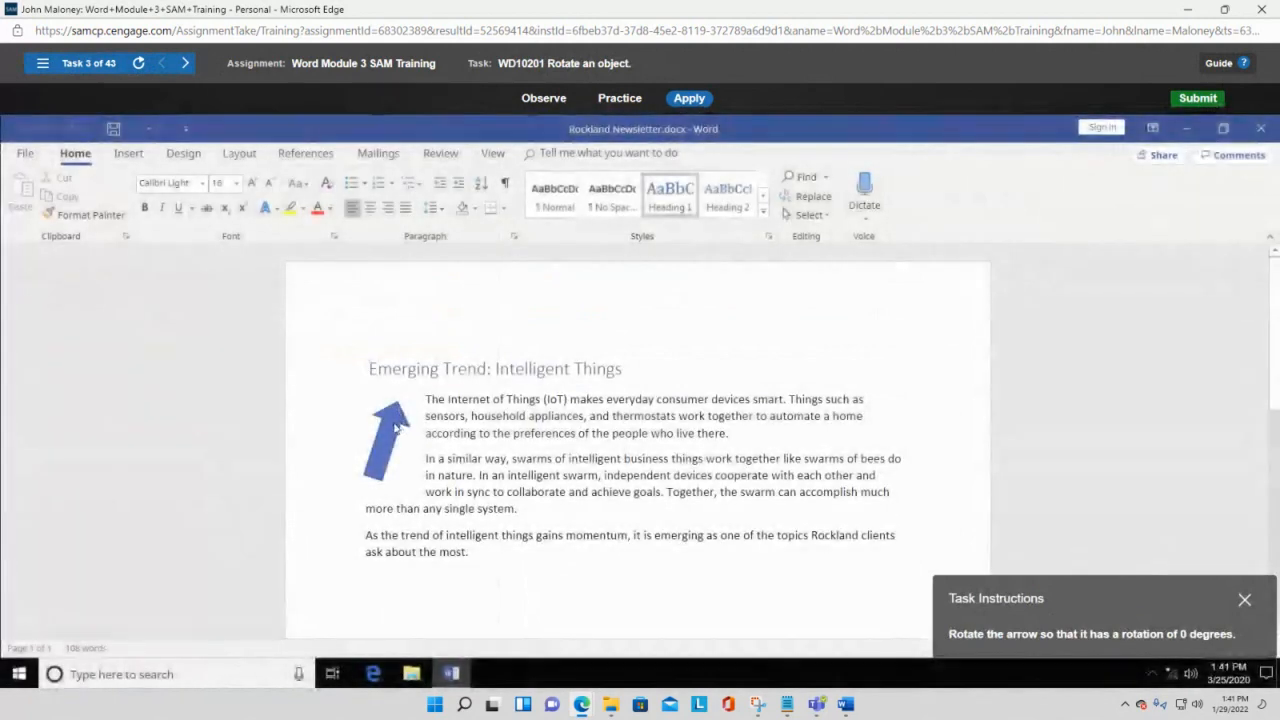
pyautogui.click(391, 437)
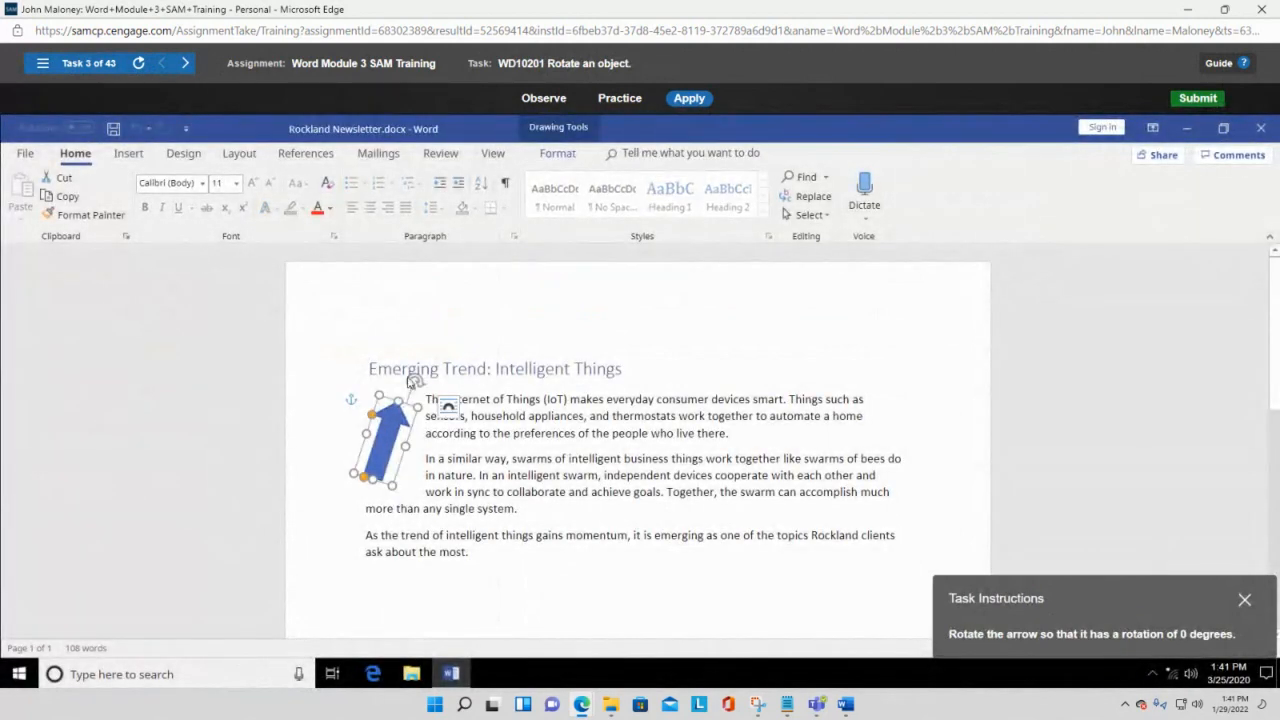
pyautogui.moveTo(413, 381); pyautogui.dragTo(396, 433)
pyautogui.click(499, 456)
# Select the blue arrow and show its Drawing Tools formatting commands.
pyautogui.click(405, 428)
pyautogui.click(554, 160)
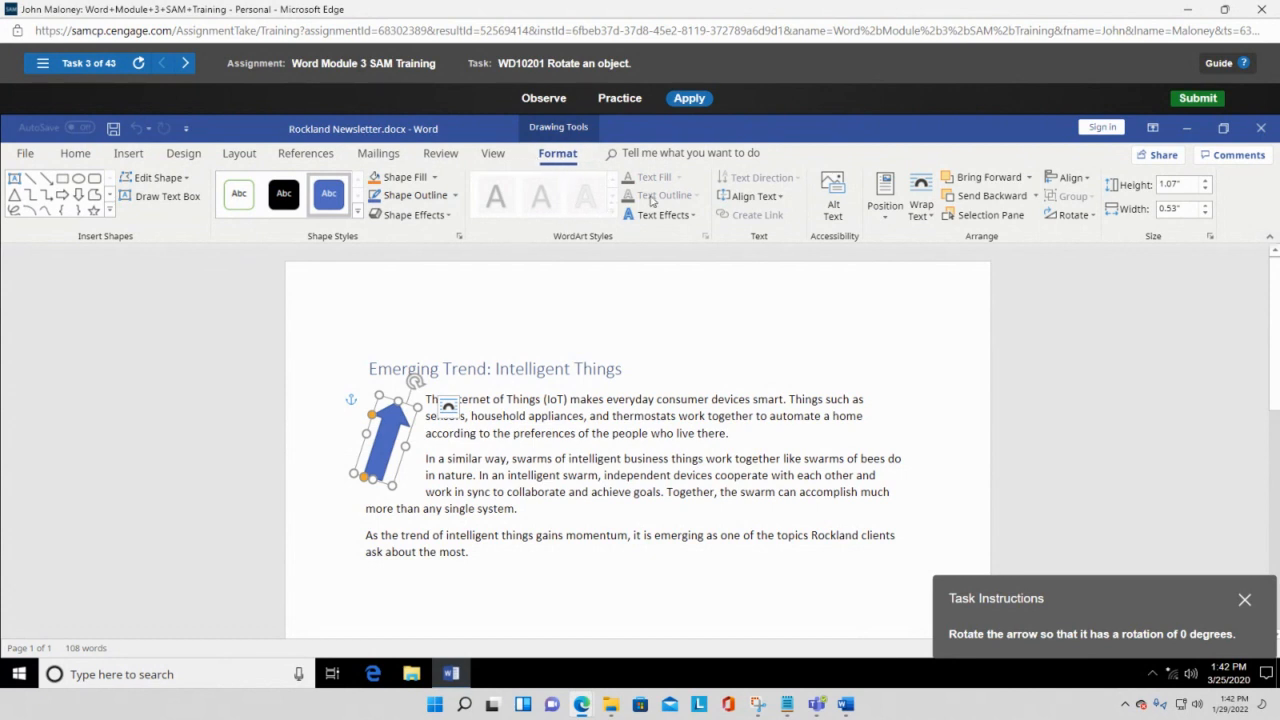
pyautogui.click(885, 224)
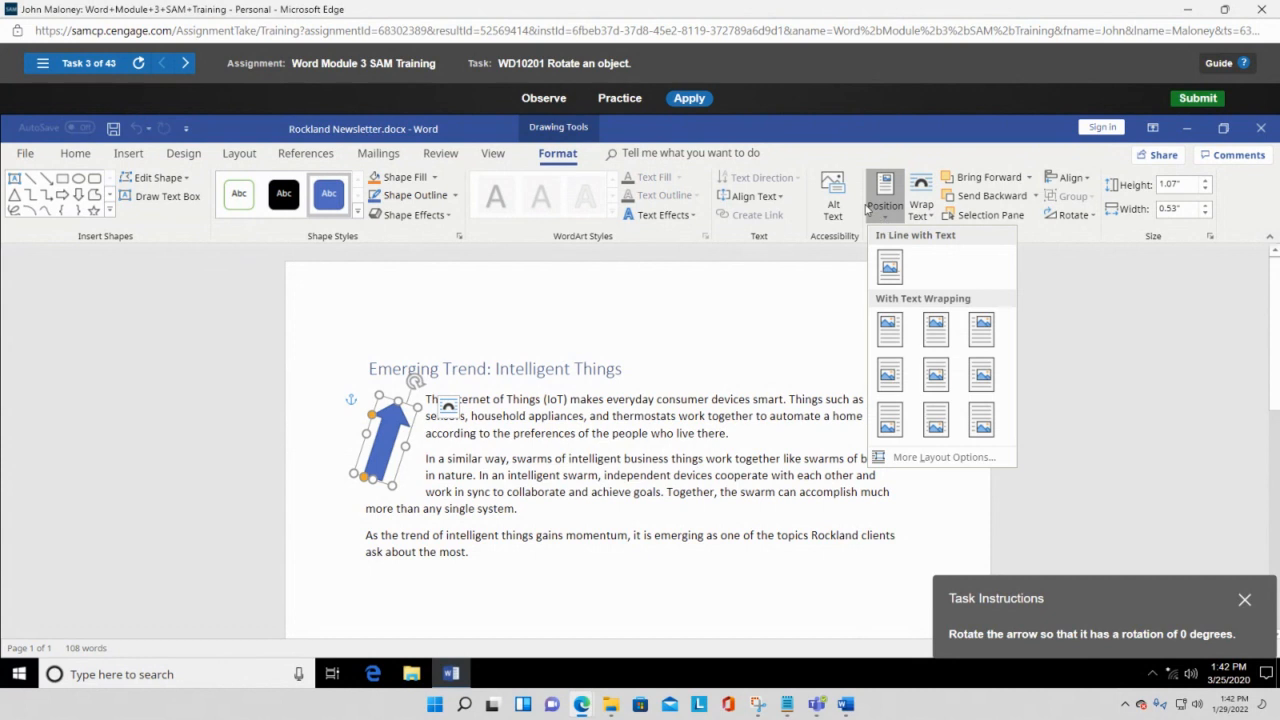
pyautogui.click(810, 150)
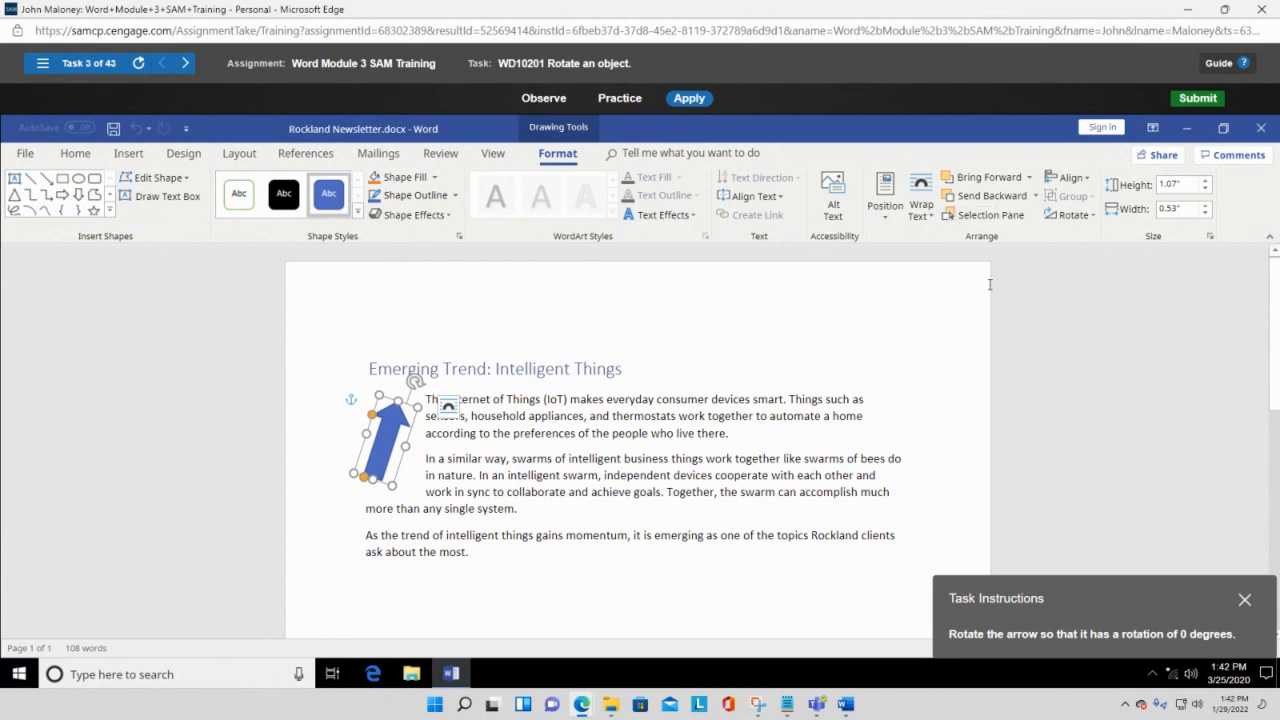
pyautogui.click(1088, 179)
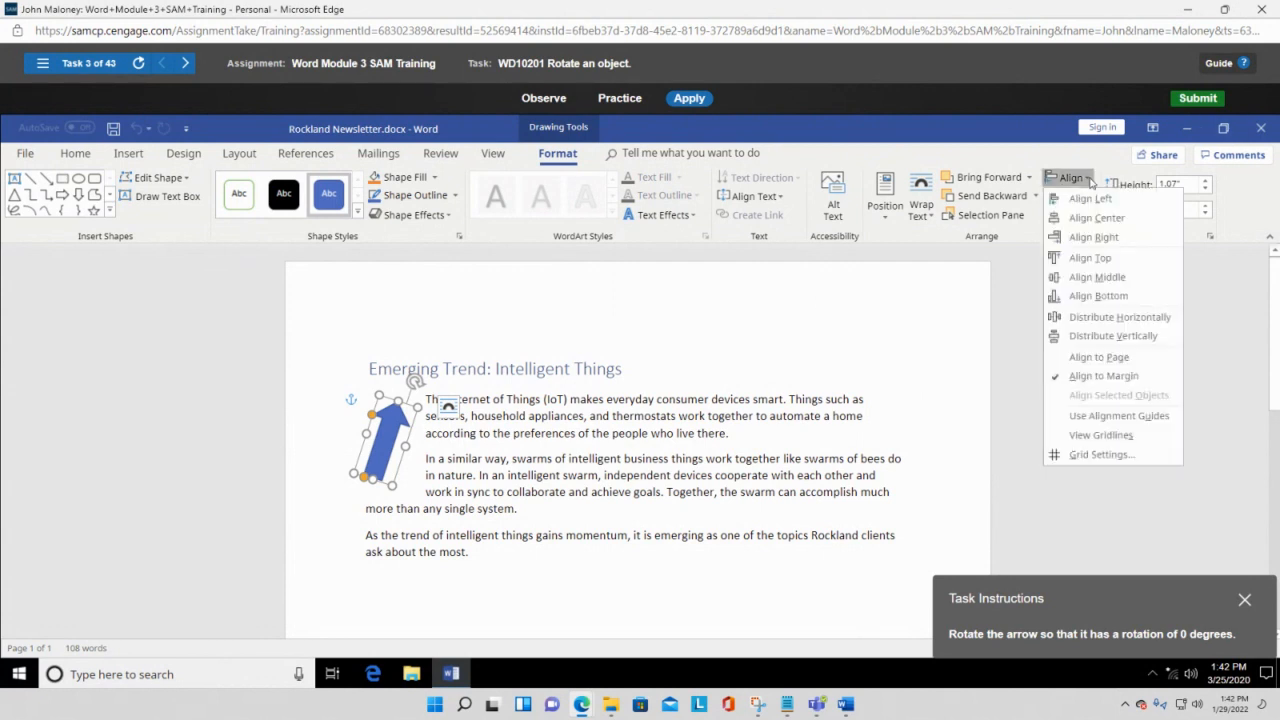
pyautogui.click(1022, 240)
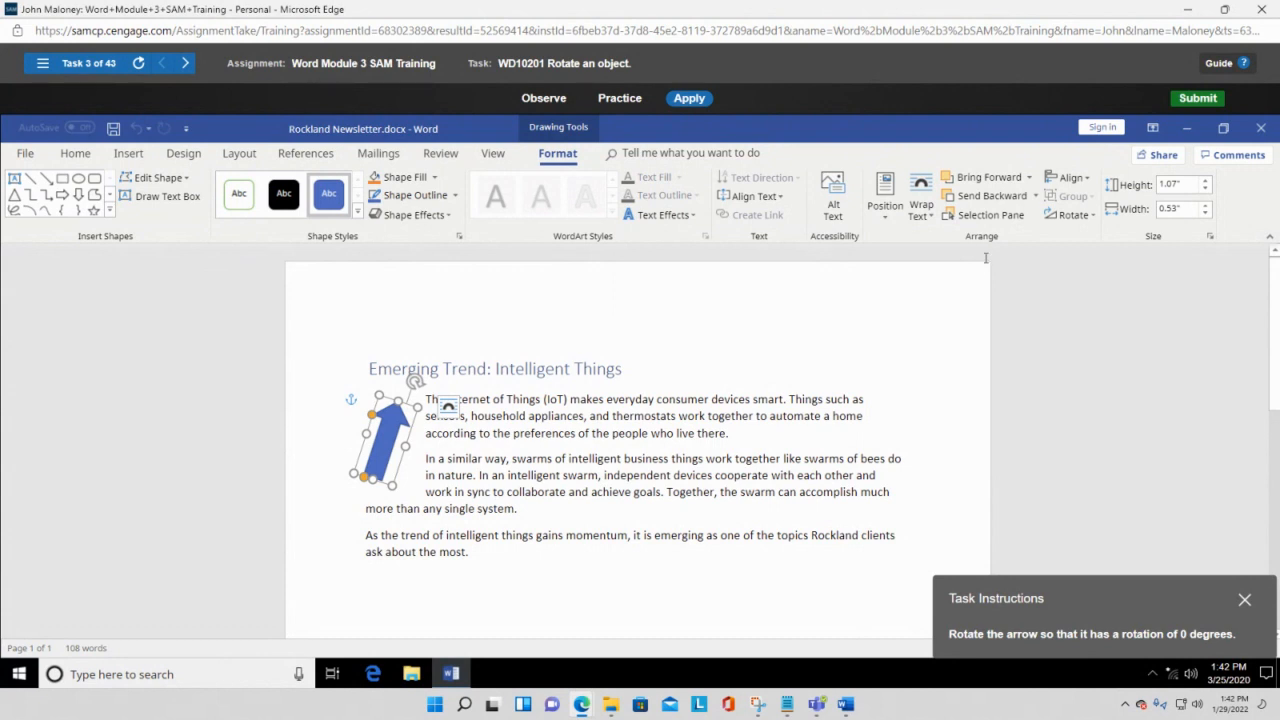
# Set the arrow's rotation to 0 degrees through More Rotation Options and apply the layout change.
pyautogui.click(1091, 216)
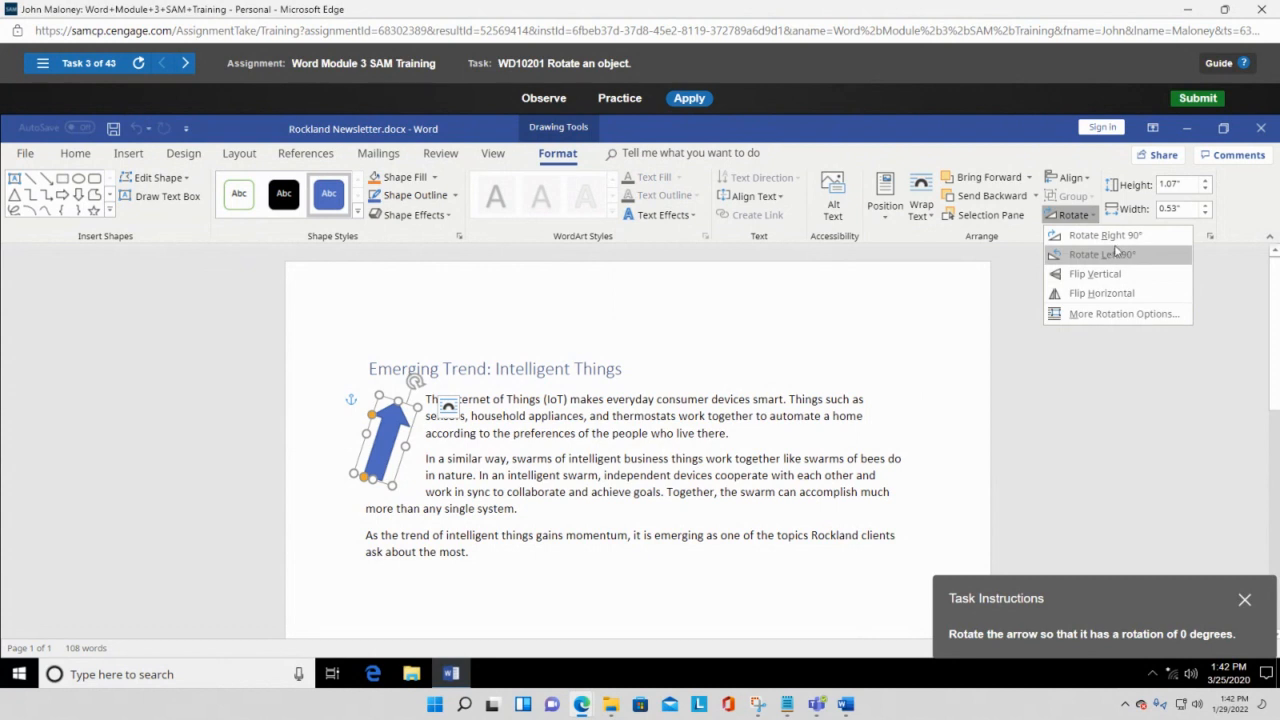
pyautogui.click(1124, 314)
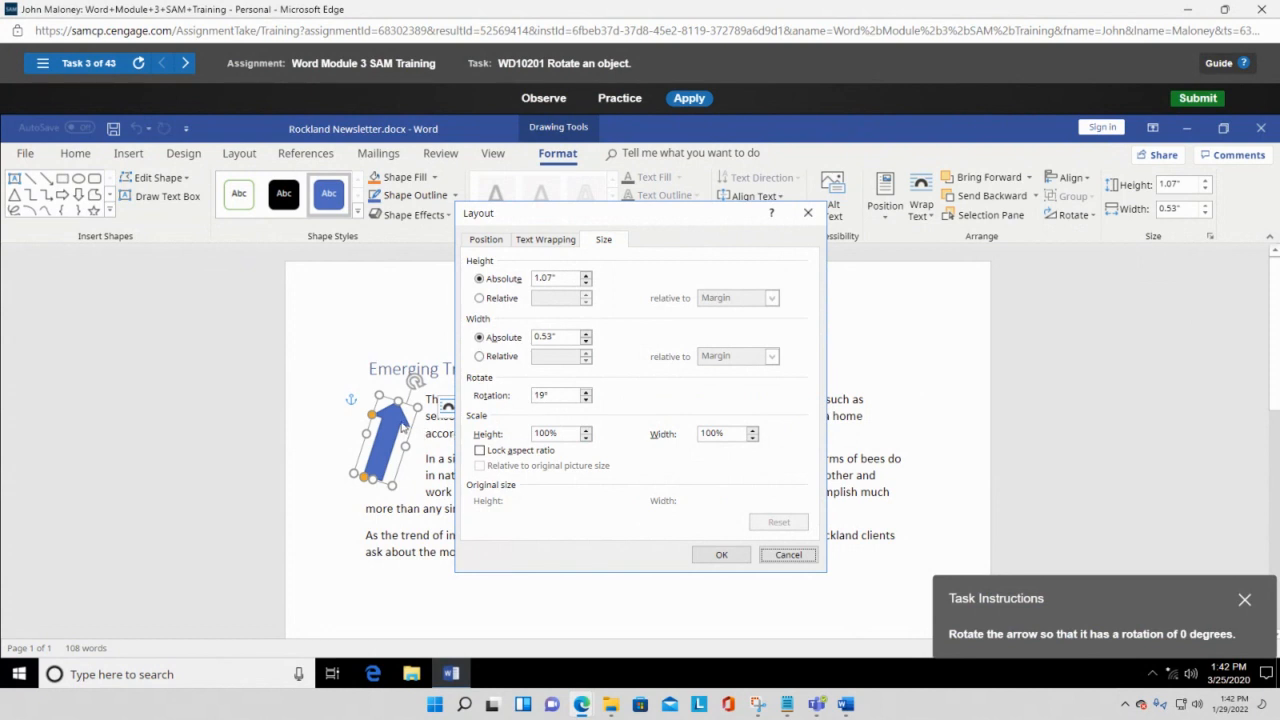
pyautogui.click(586, 391)
pyautogui.click(586, 400)
pyautogui.click(587, 400)
pyautogui.click(587, 400)
pyautogui.click(587, 400)
pyautogui.click(587, 400)
pyautogui.click(587, 400)
pyautogui.click(587, 400)
pyautogui.click(587, 400)
pyautogui.click(587, 400)
pyautogui.click(587, 400)
pyautogui.click(587, 400)
pyautogui.click(587, 400)
pyautogui.click(587, 400)
pyautogui.click(587, 400)
pyautogui.click(721, 554)
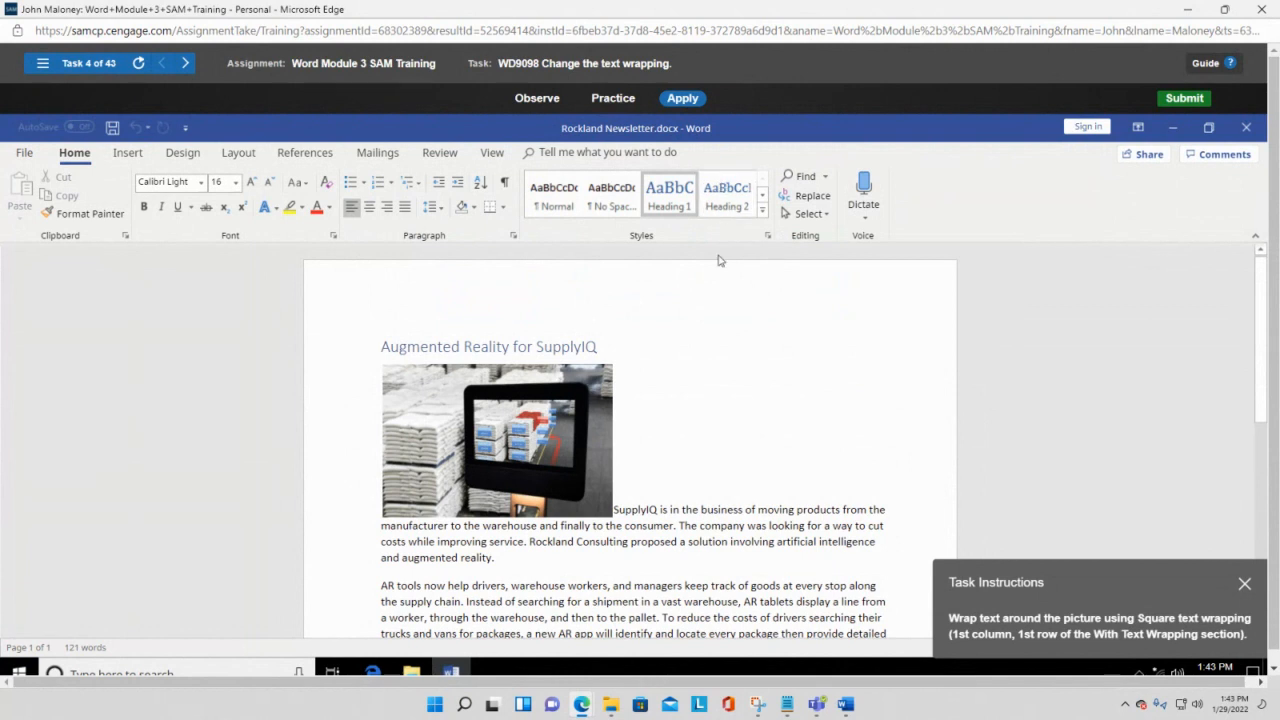
# Apply Square text wrapping to the warehouse picture below the "Augmented Reality for SupplyIQ" heading.
pyautogui.moveTo(1137, 567); pyautogui.dragTo(972, 325)
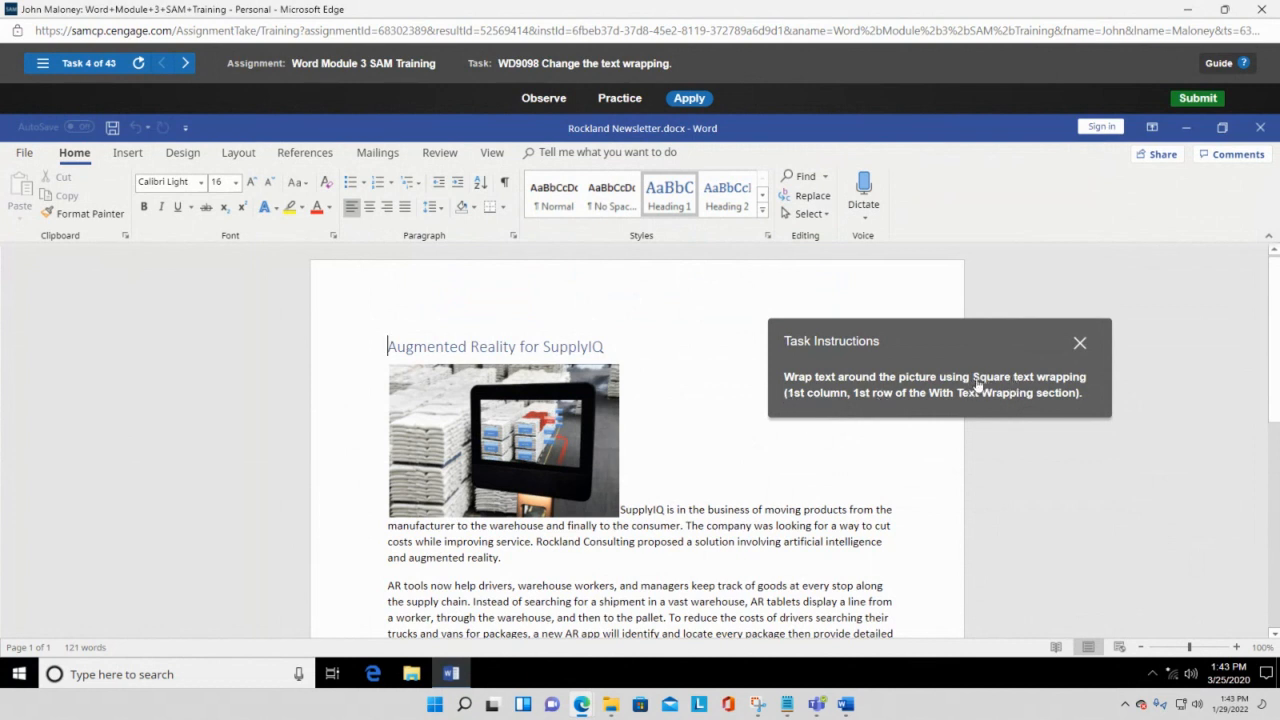
pyautogui.click(507, 440)
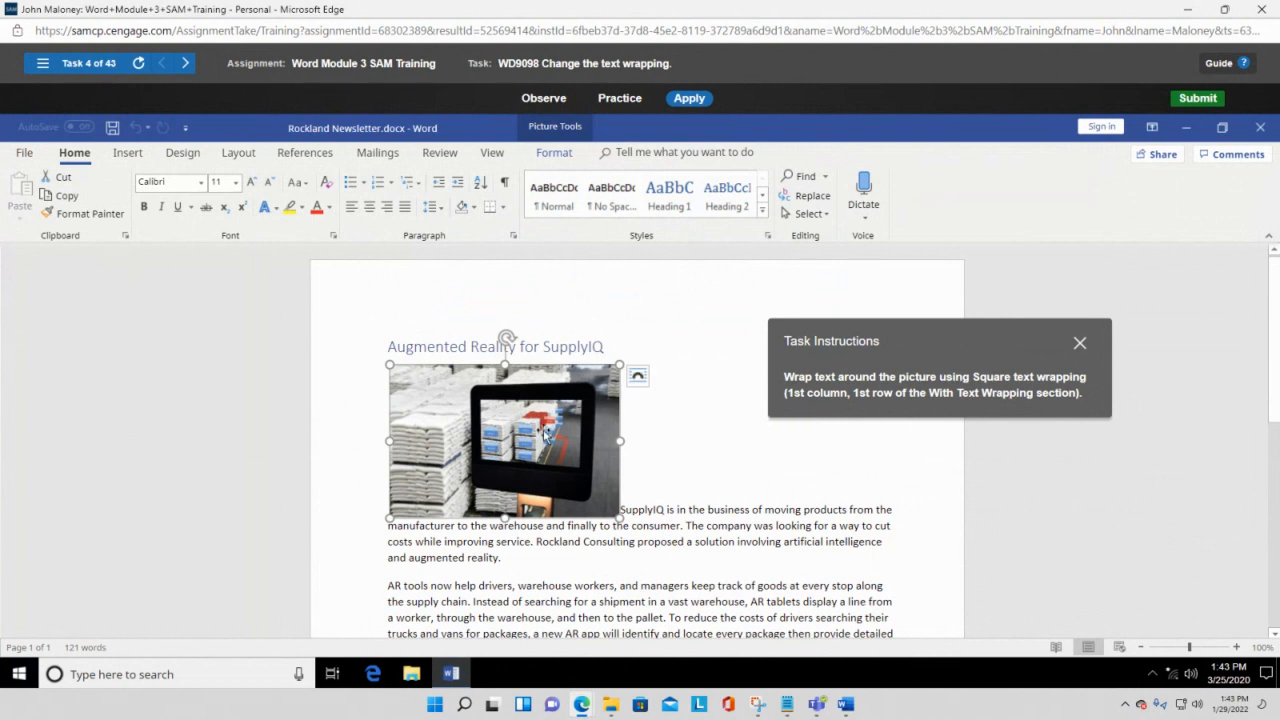
pyautogui.click(637, 378)
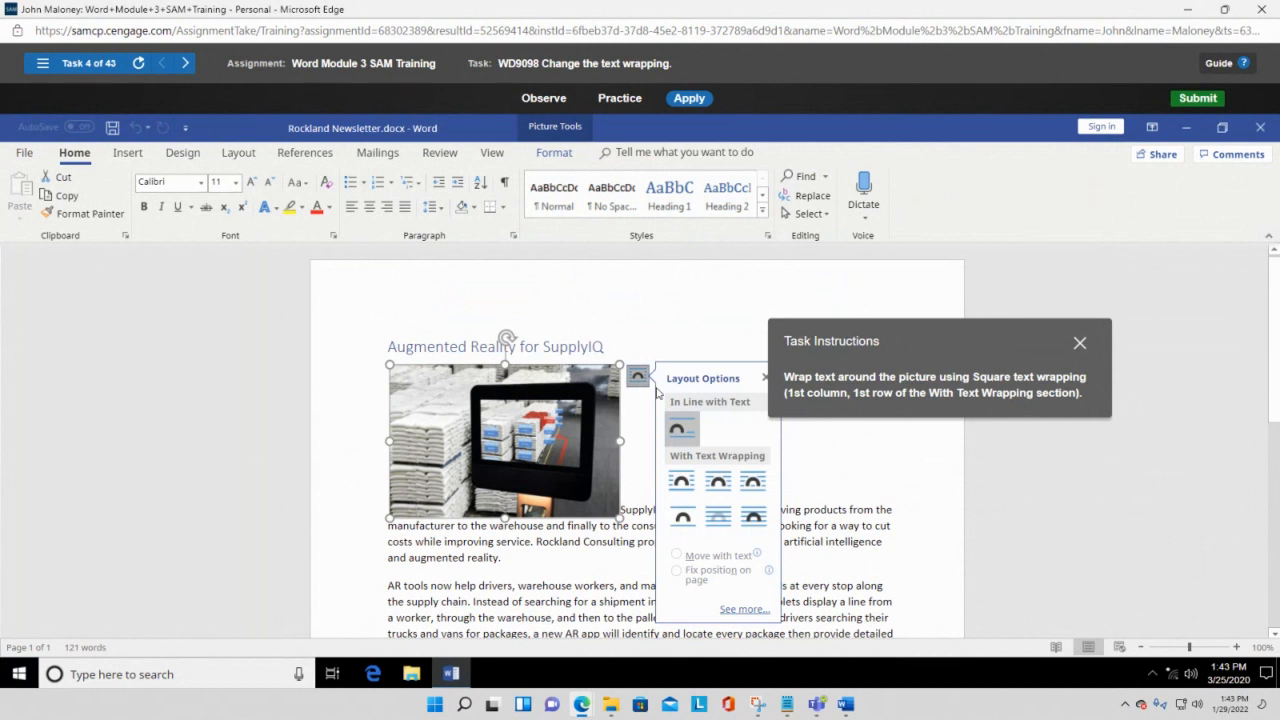
pyautogui.click(680, 488)
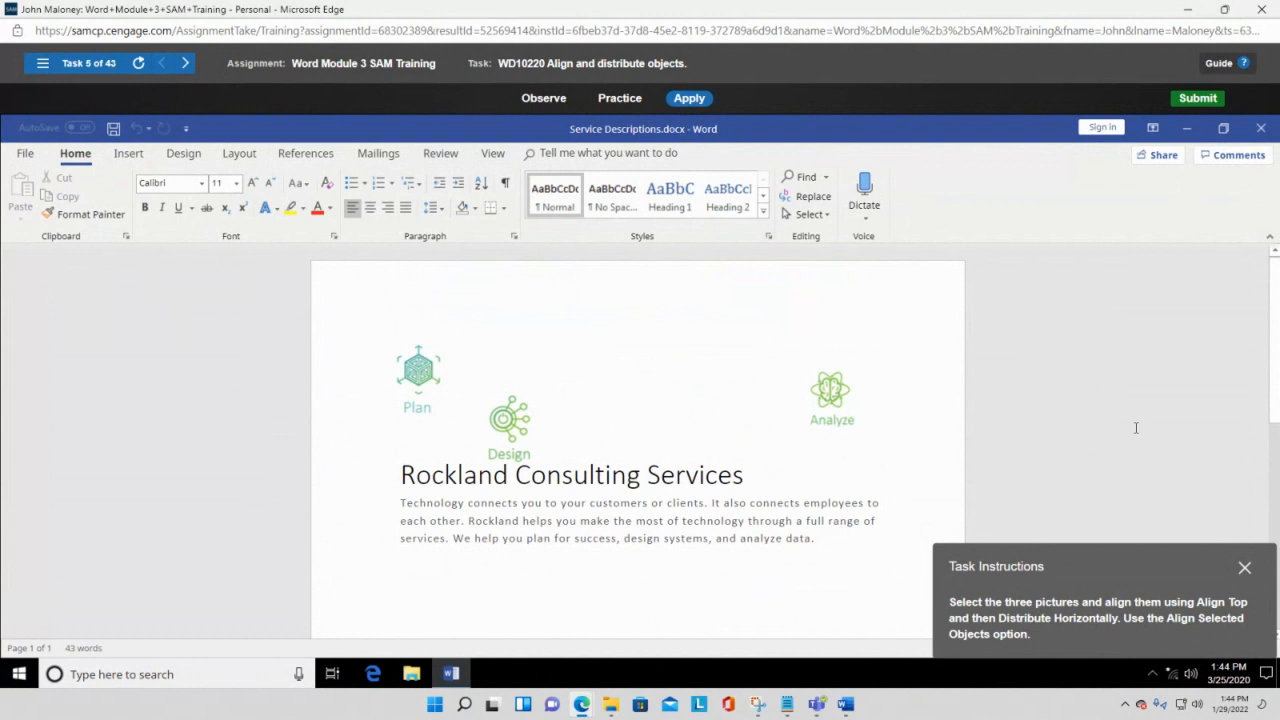
pyautogui.moveTo(1159, 568); pyautogui.dragTo(1128, 250)
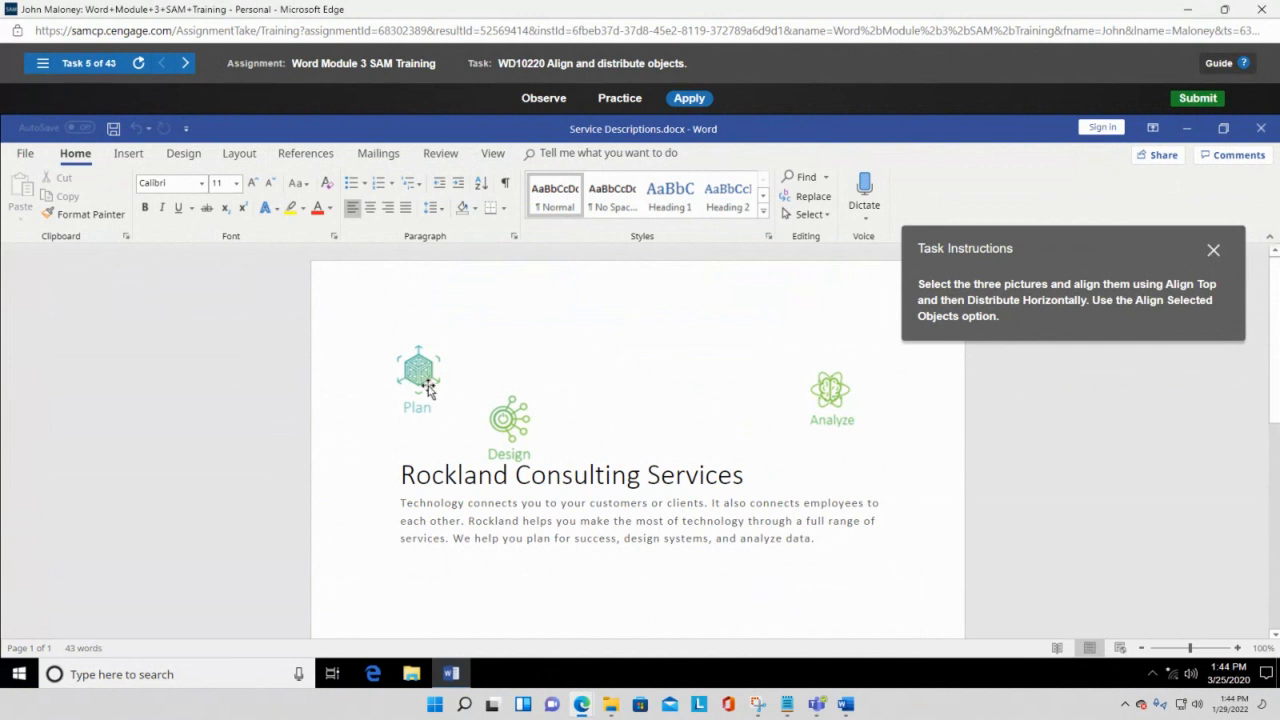
pyautogui.click(421, 380)
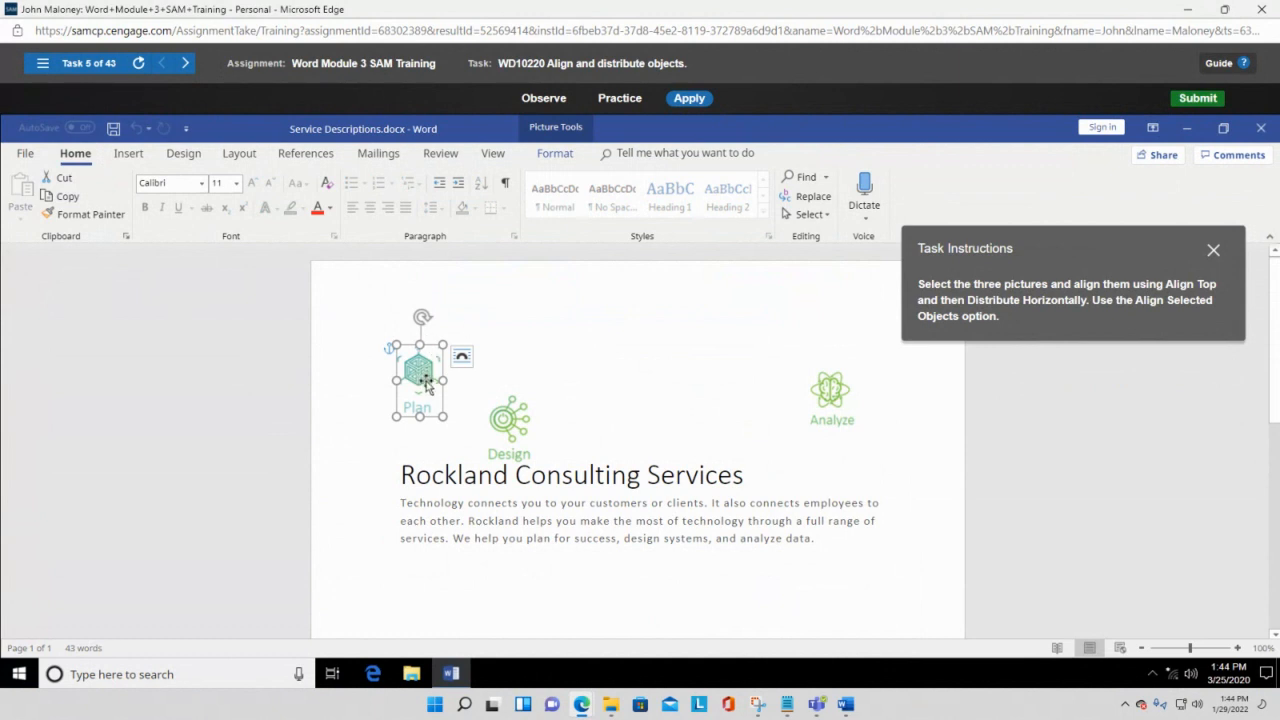
pyautogui.keyDown('shift'); pyautogui.click(518, 416); pyautogui.keyUp('shift')
pyautogui.keyDown('shift'); pyautogui.click(834, 388); pyautogui.keyUp('shift')
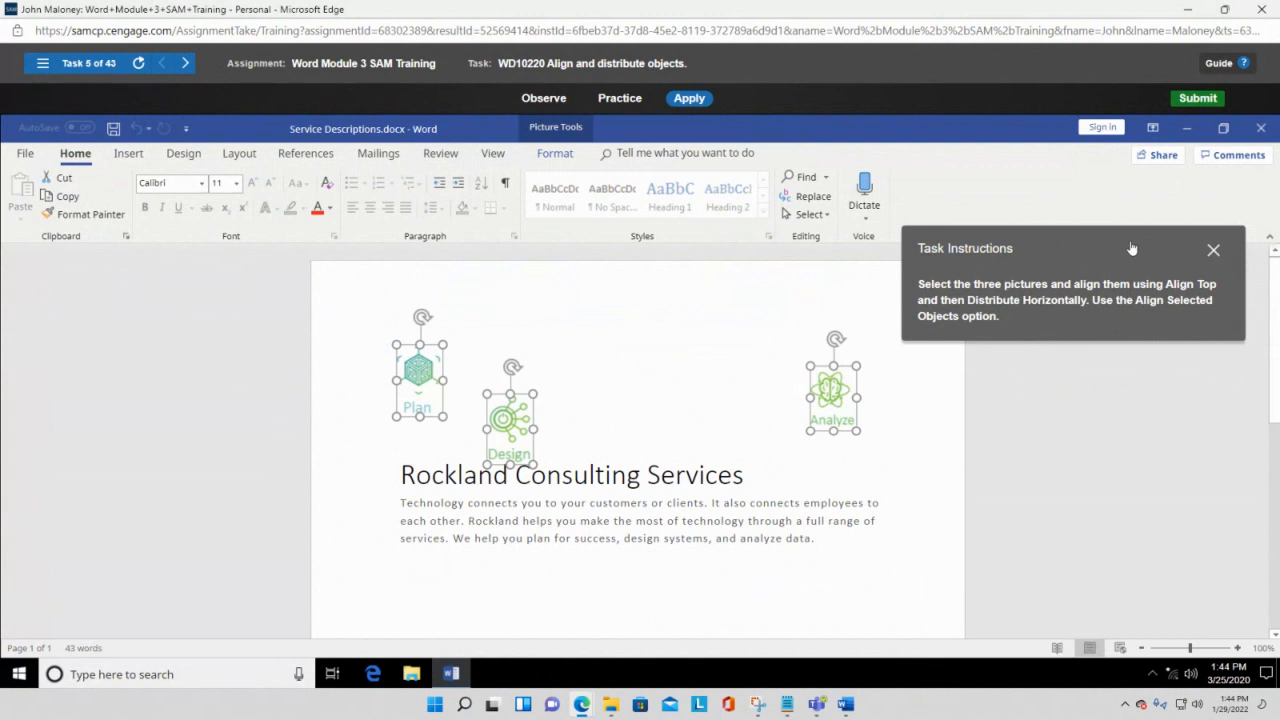
pyautogui.click(674, 398)
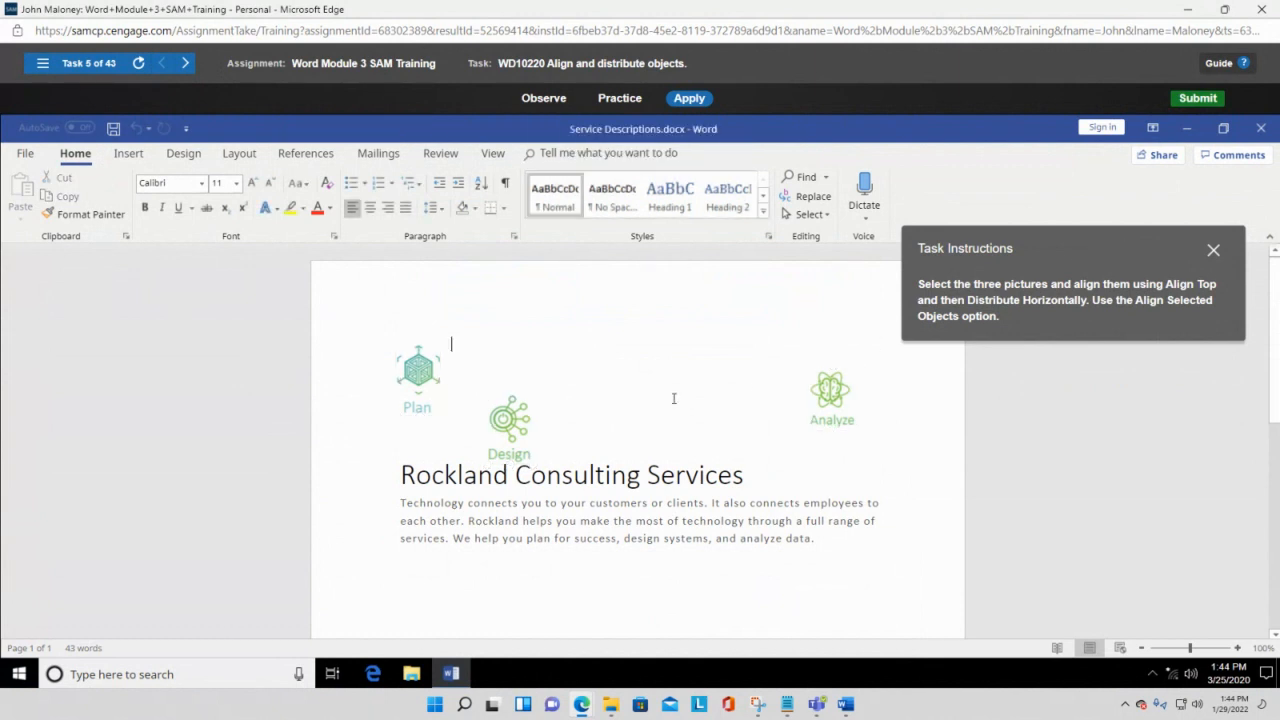
# Select the Plan, Design and Analyze pictures together above the "Rockland Consulting Services" heading.
pyautogui.click(424, 387)
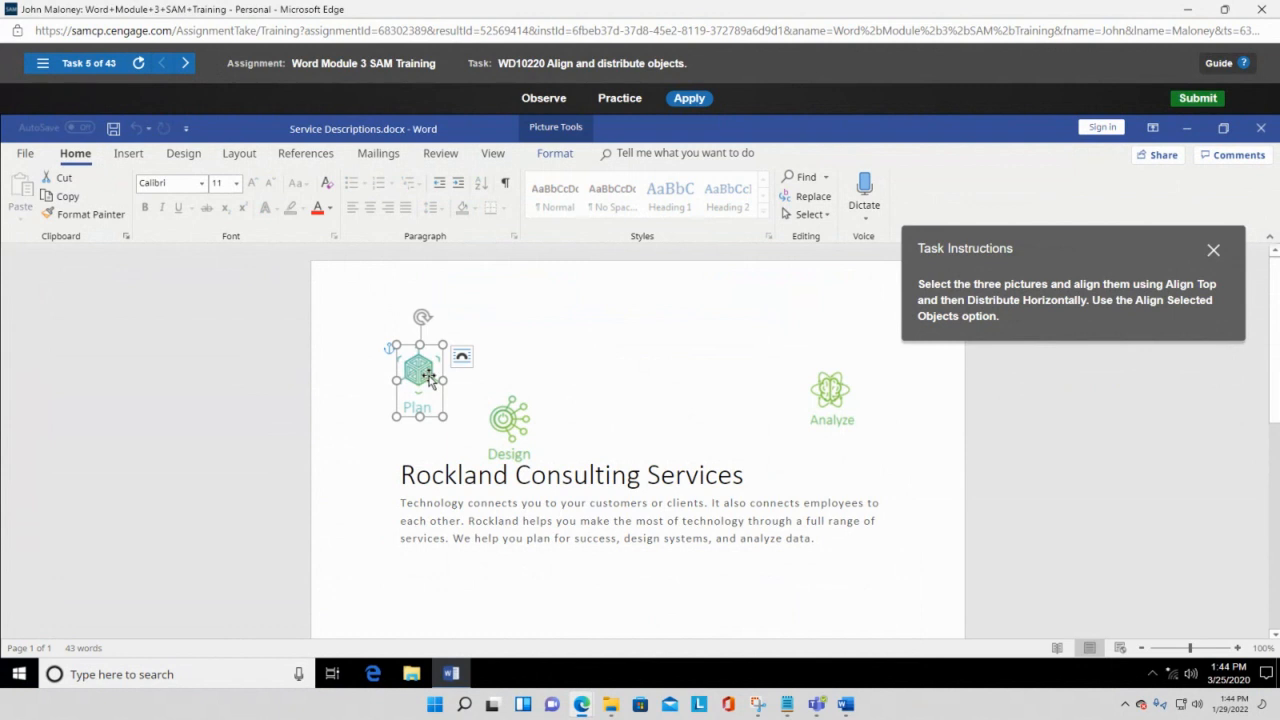
pyautogui.keyDown('ctrl'); pyautogui.click(511, 425); pyautogui.keyUp('ctrl')
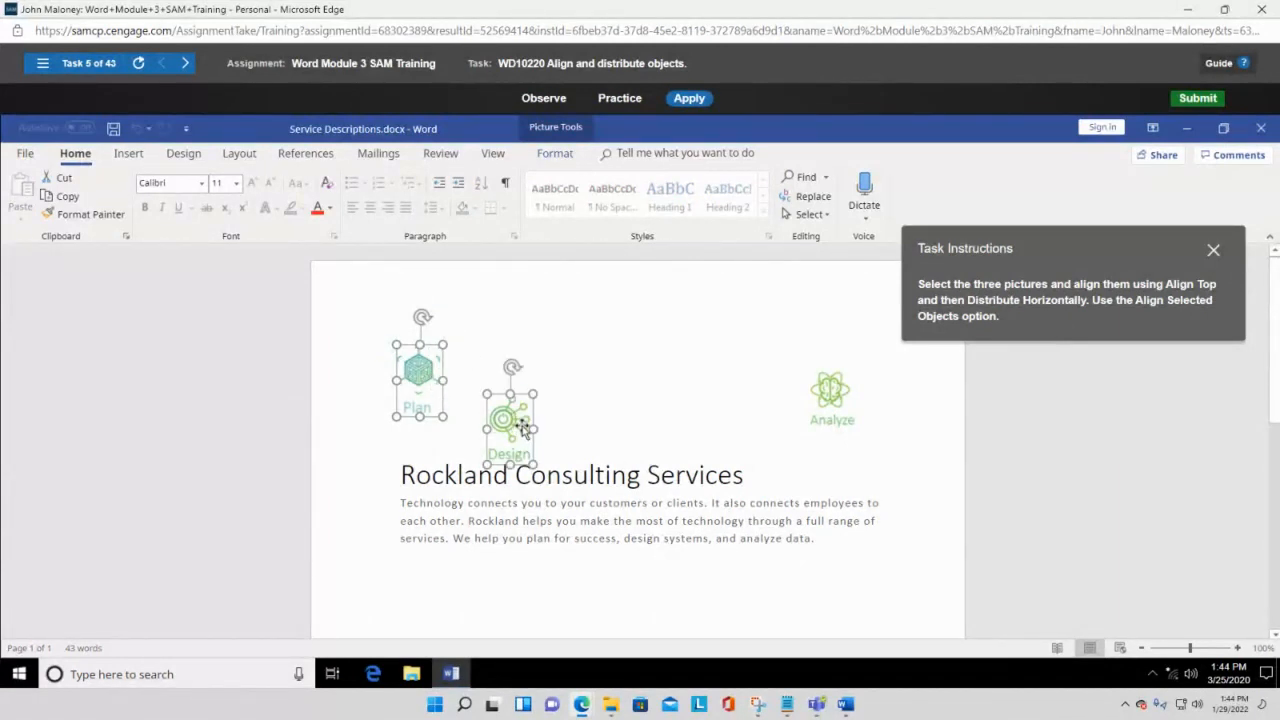
pyautogui.keyDown('ctrl'); pyautogui.click(829, 400); pyautogui.keyUp('ctrl')
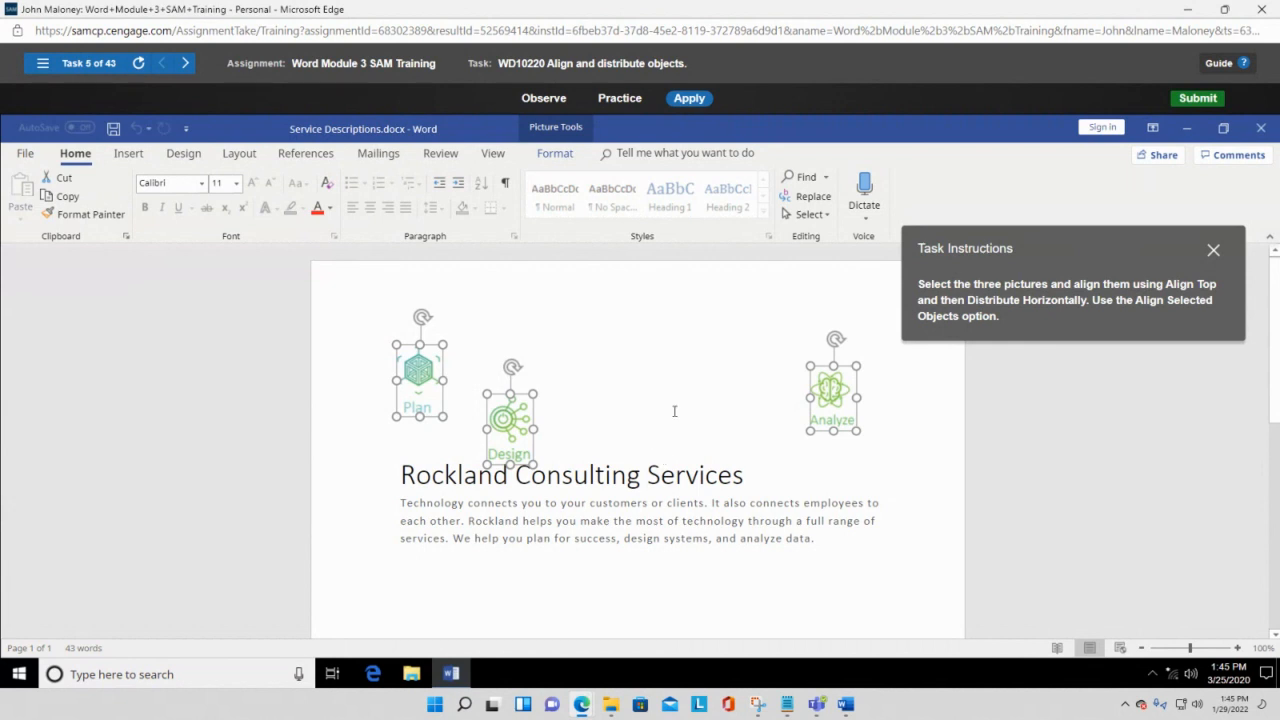
# Try to align the three selected pictures with Align Top while they are set to align to the margin.
pyautogui.click(555, 155)
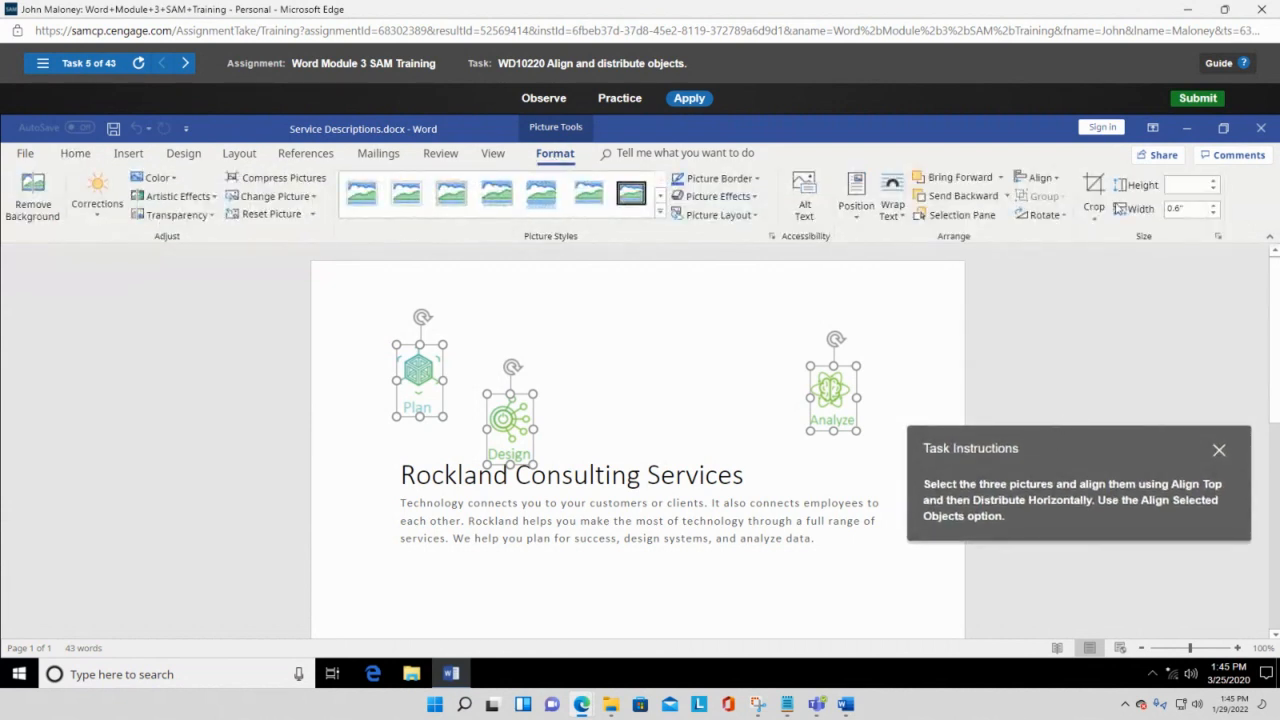
pyautogui.click(1058, 178)
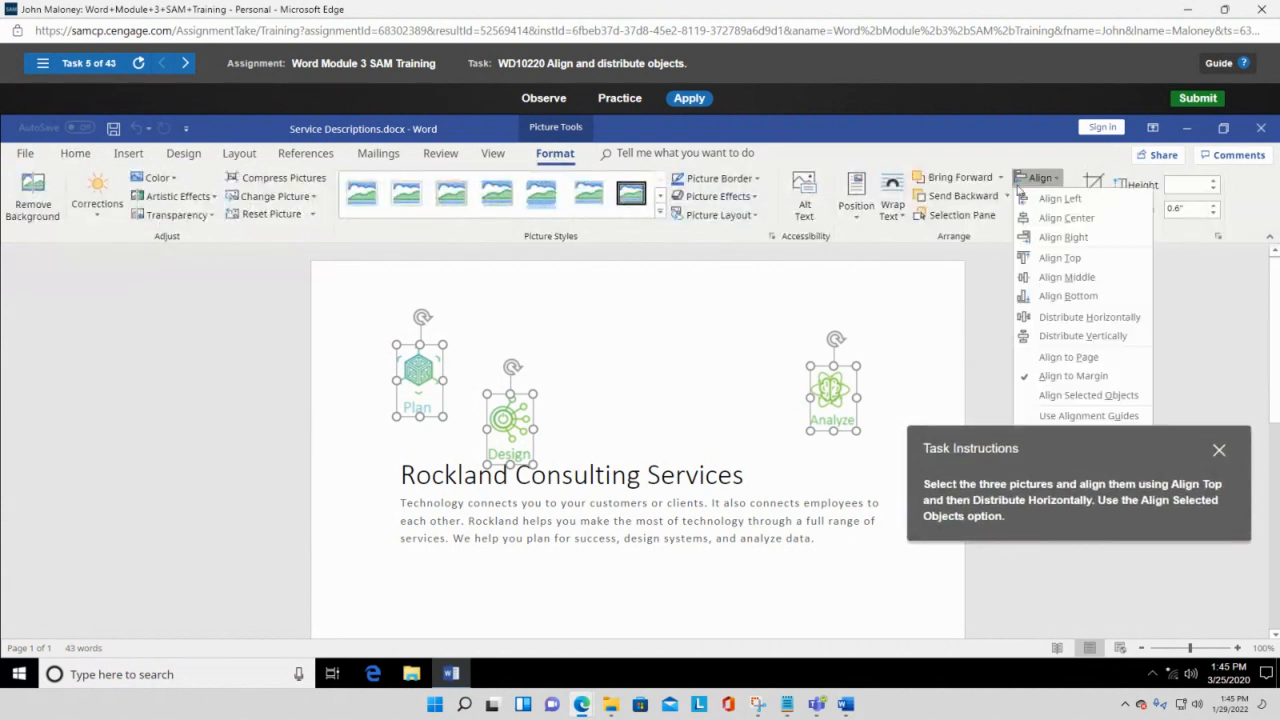
pyautogui.click(1073, 259)
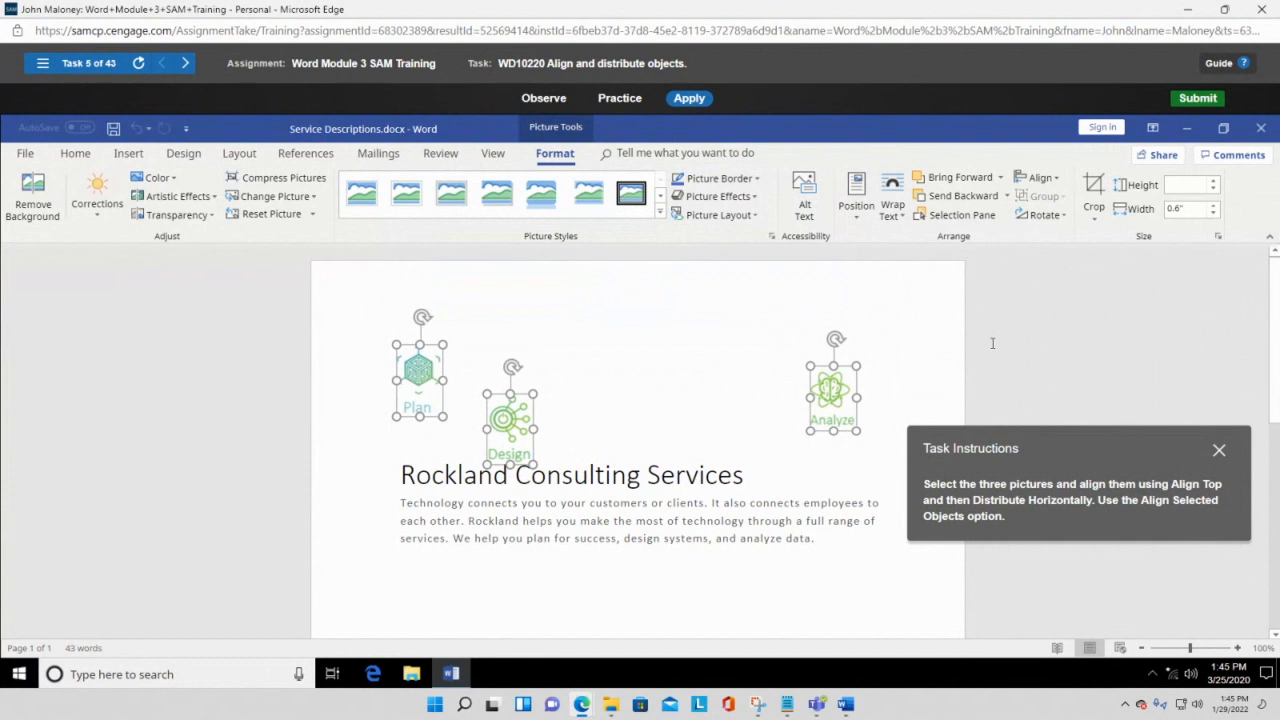
pyautogui.click(1060, 188)
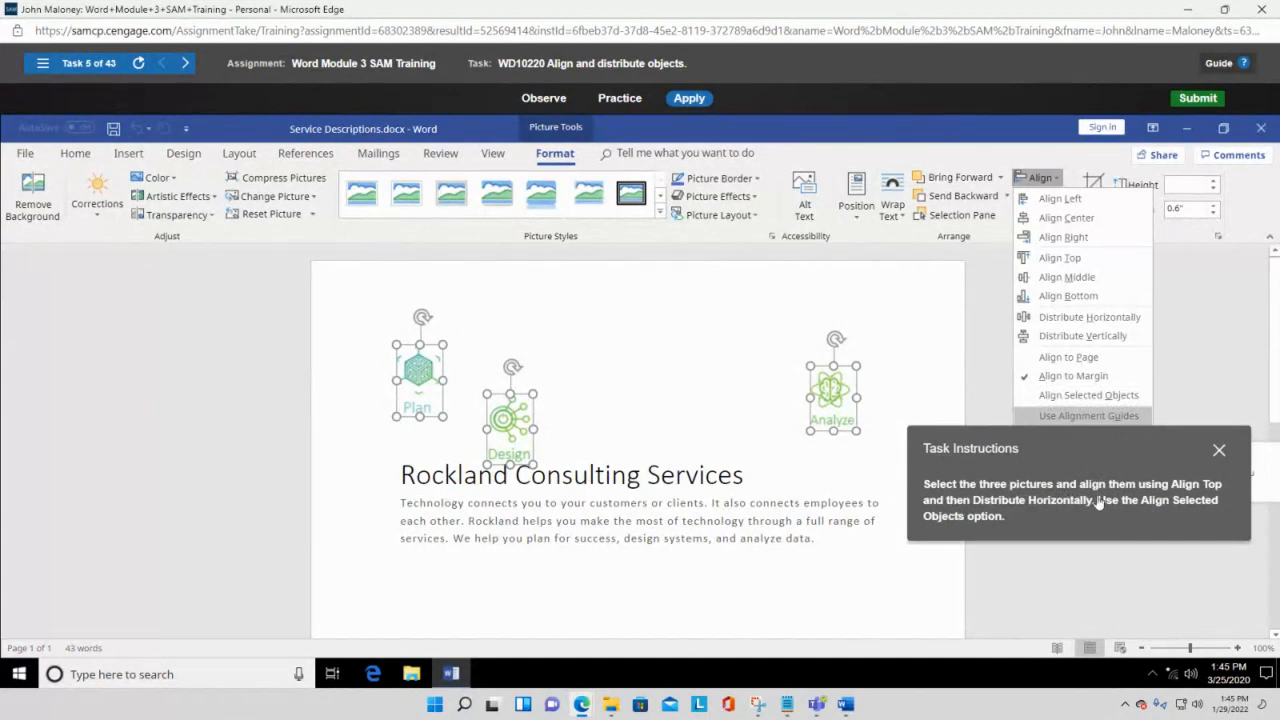
pyautogui.click(1083, 261)
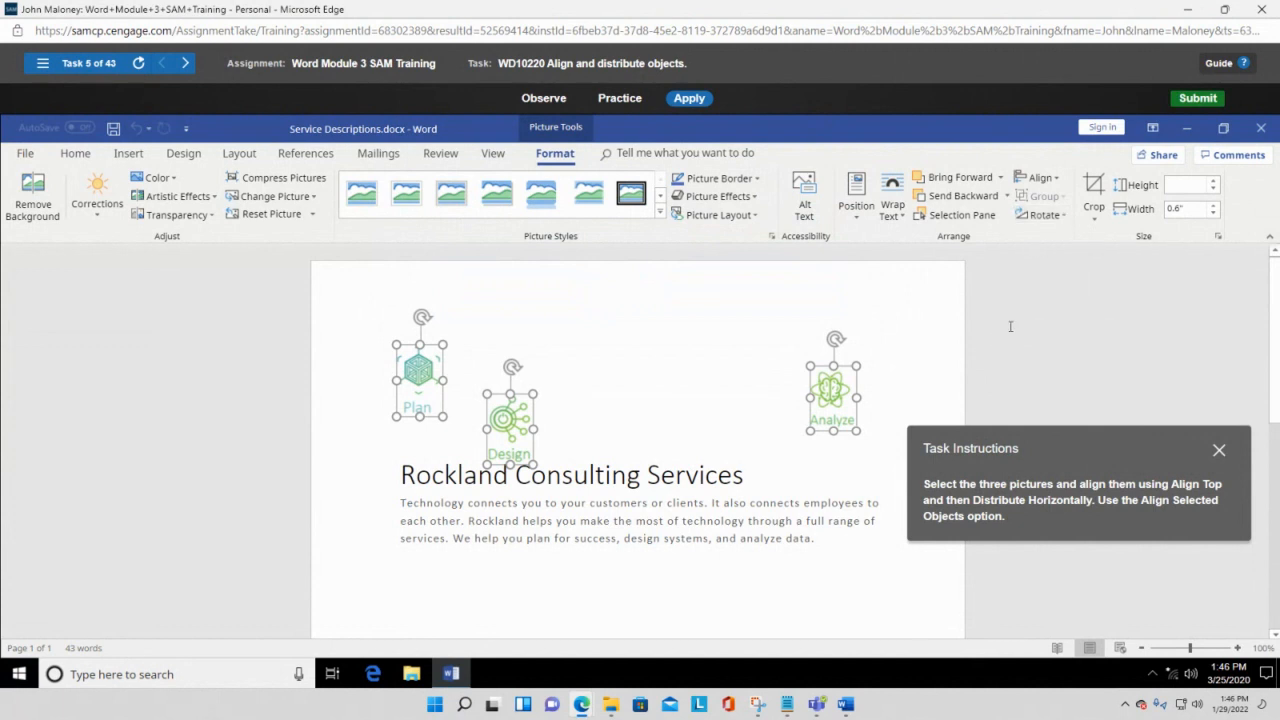
# Turn on Align Selected Objects for the three pictures, then apply Align Top and Distribute Horizontally.
pyautogui.click(1045, 182)
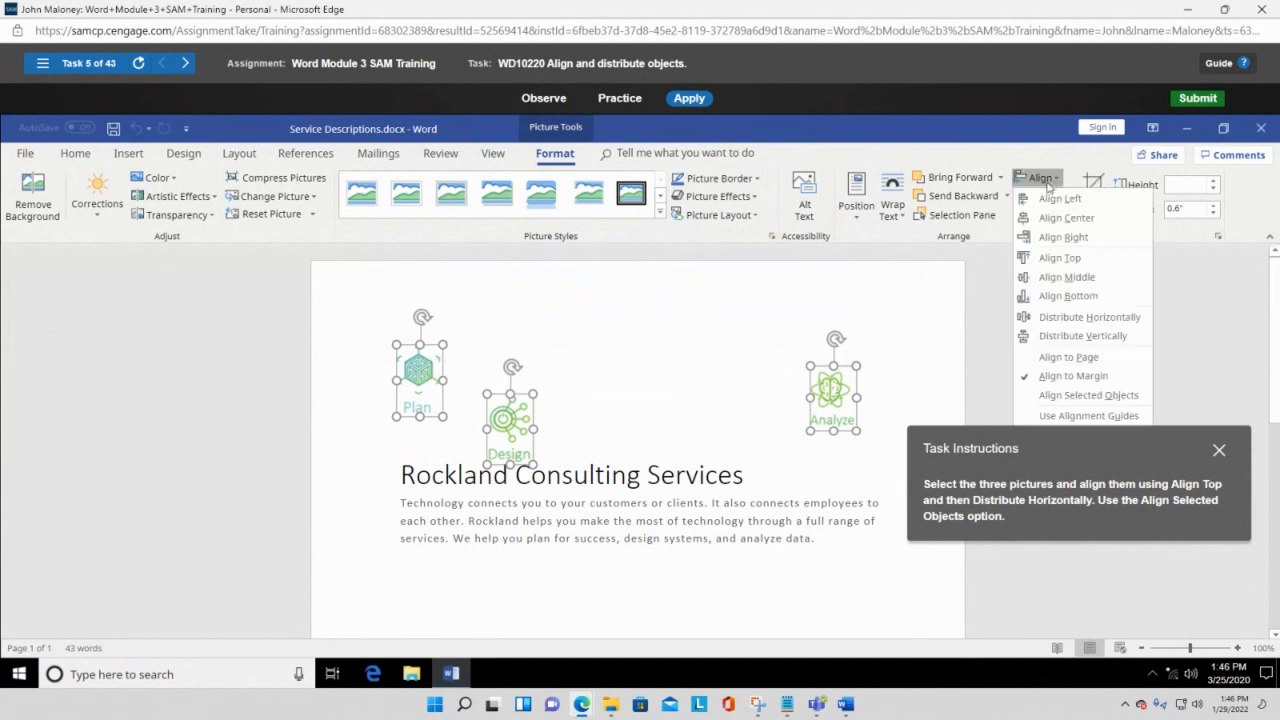
pyautogui.click(1104, 398)
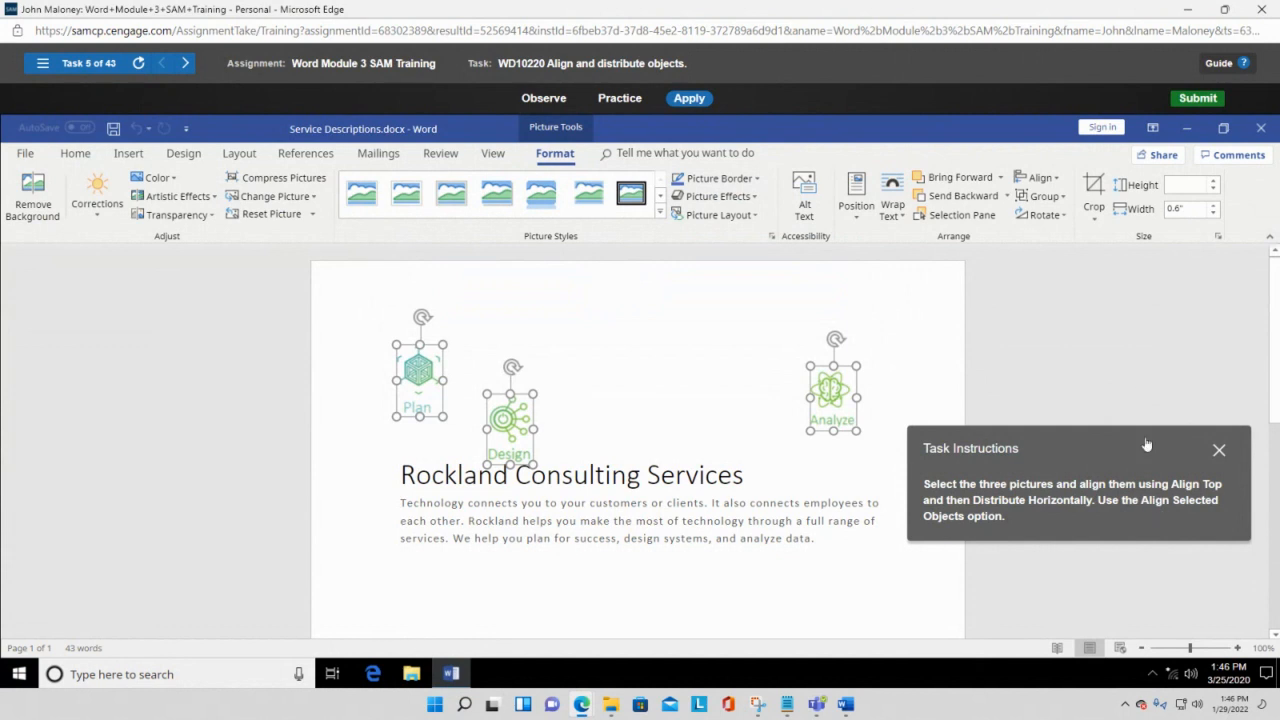
pyautogui.click(1042, 178)
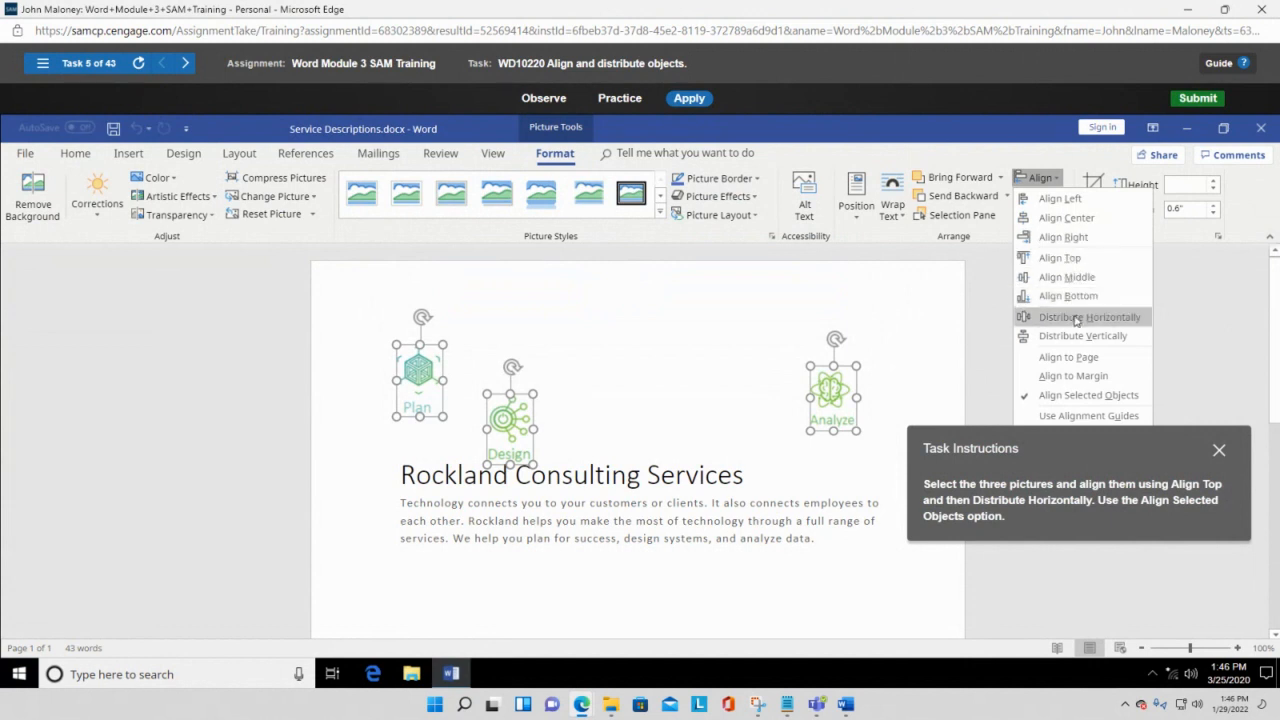
pyautogui.click(1089, 262)
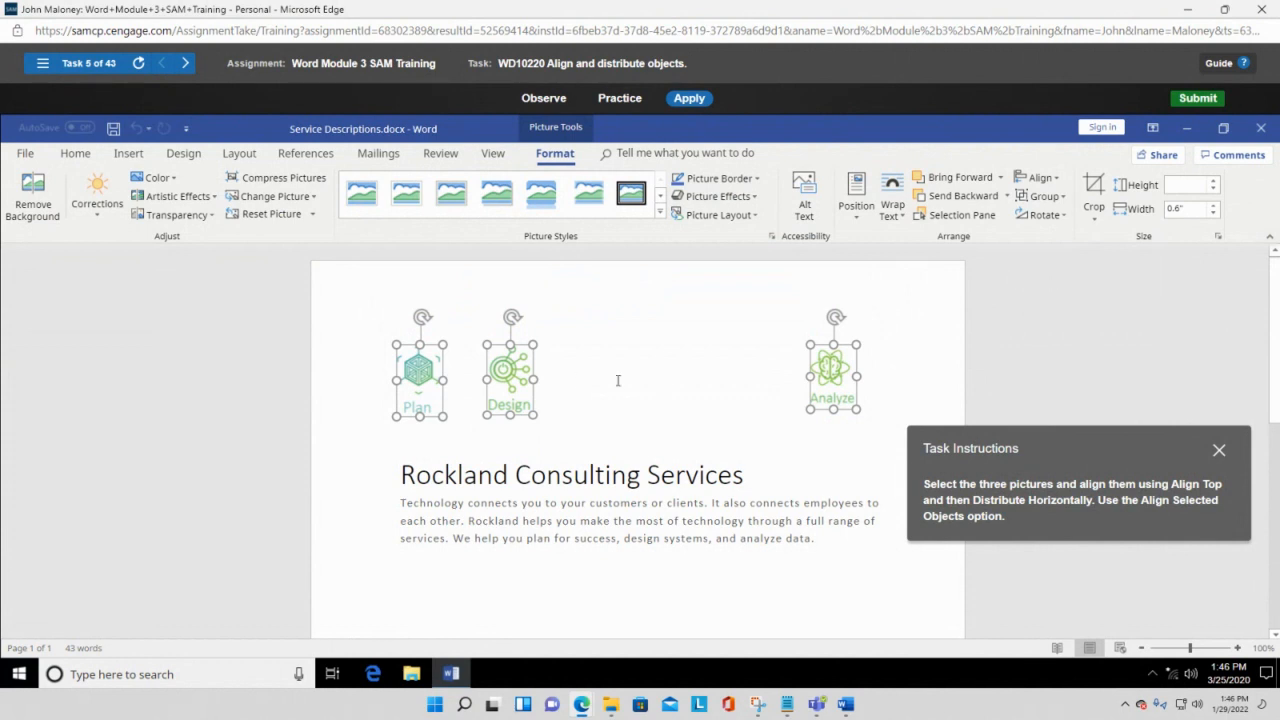
pyautogui.click(1059, 178)
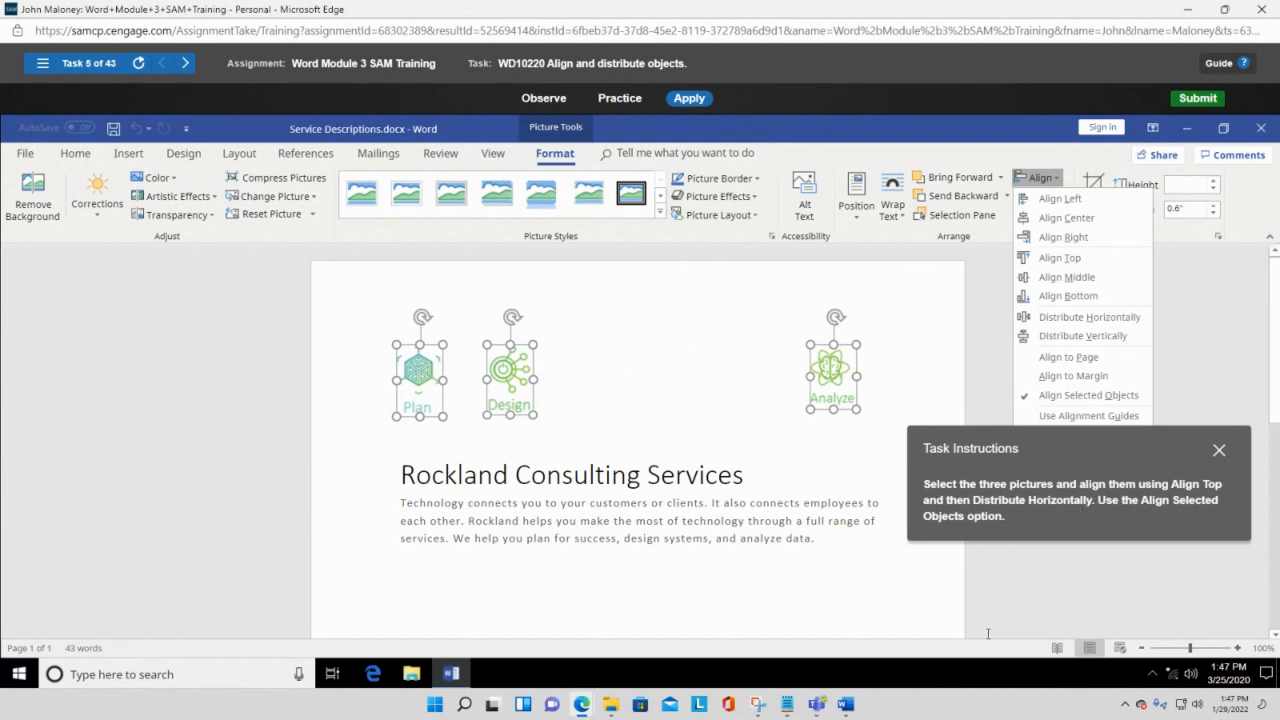
pyautogui.click(1069, 318)
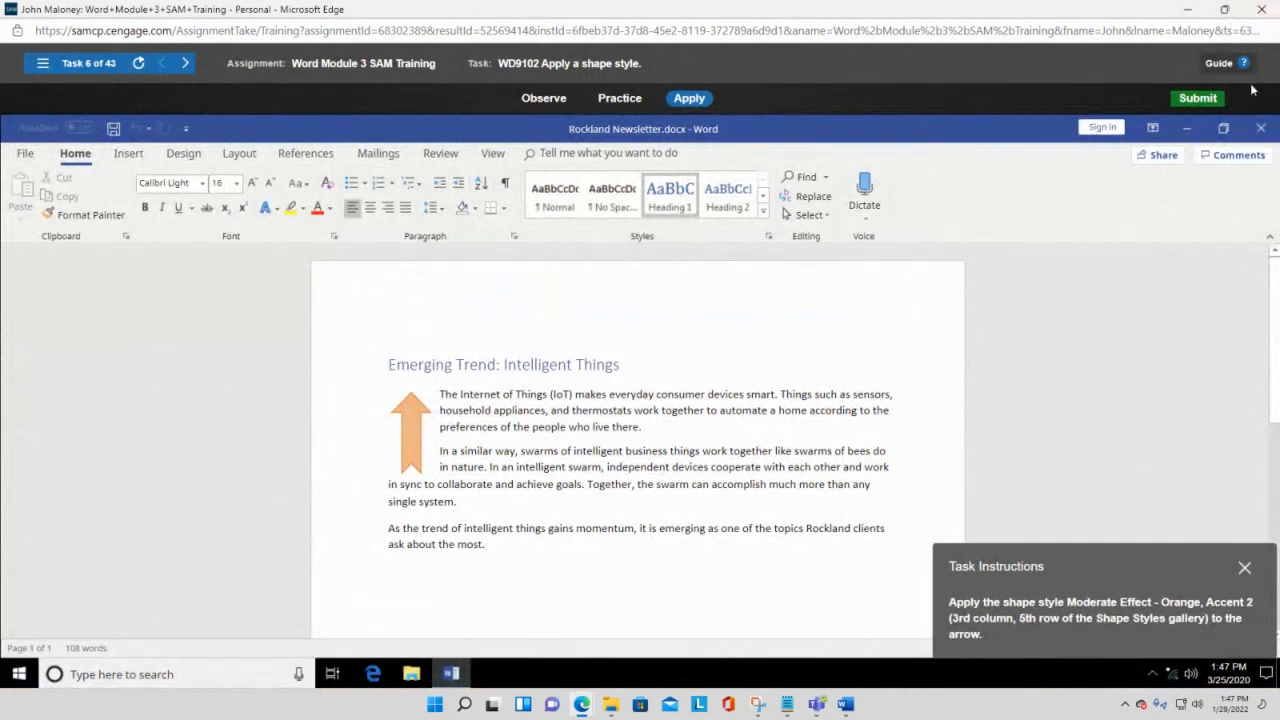
# Close the Word Module 3 SAM Training and return to the course's activity list.
pyautogui.click(1262, 12)
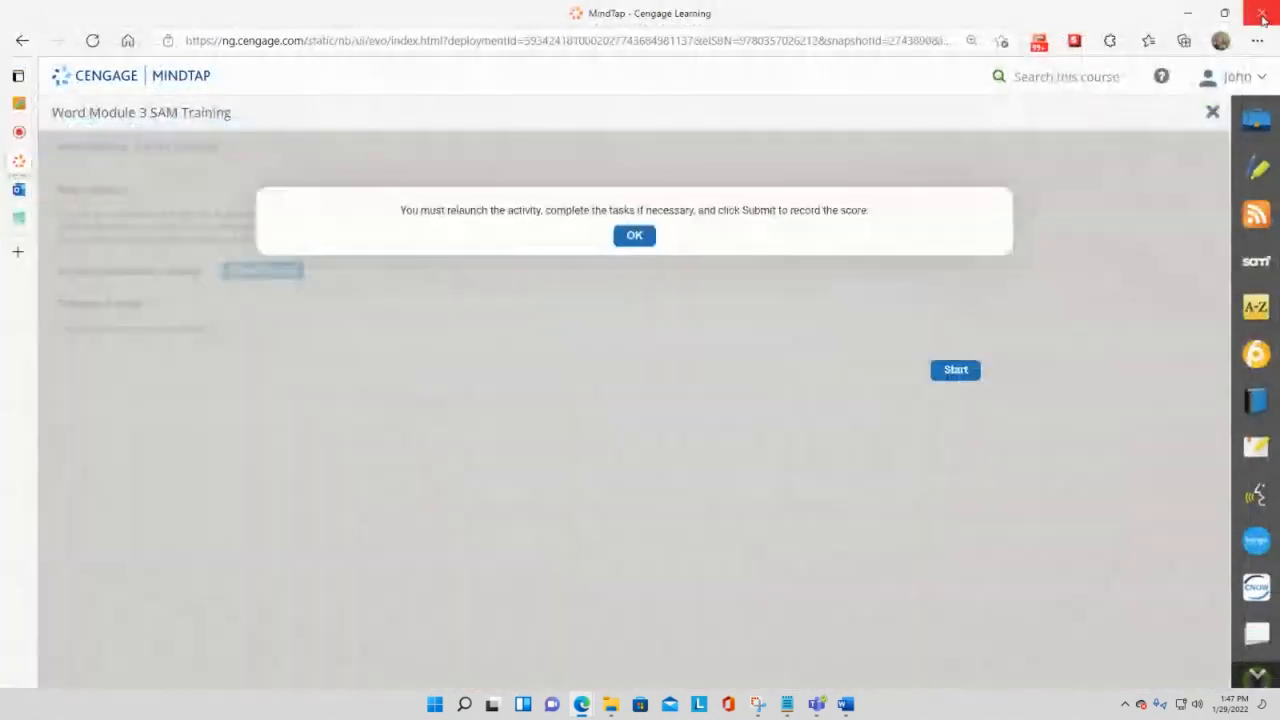
pyautogui.click(1212, 112)
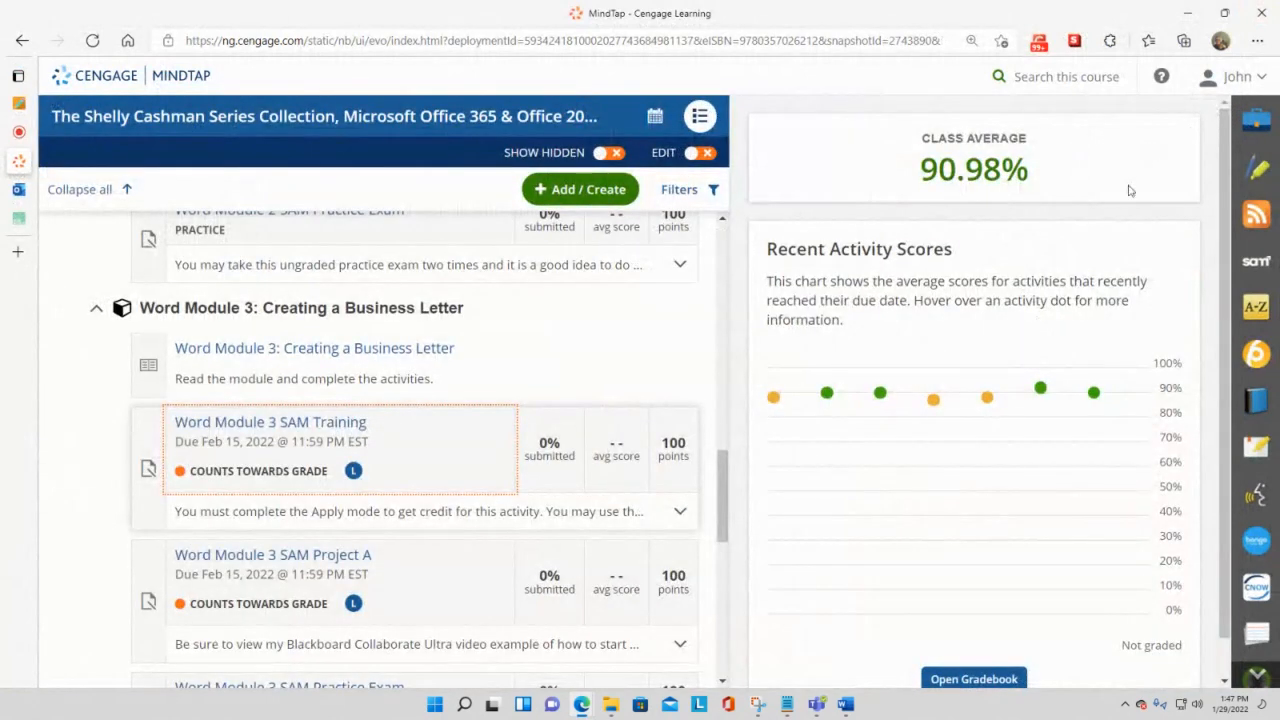
# Open the Word Module 4 SAM Training under "Word Module 4: Creating a Multipage Document" and start it.
pyautogui.scroll(-5, 565, 325)
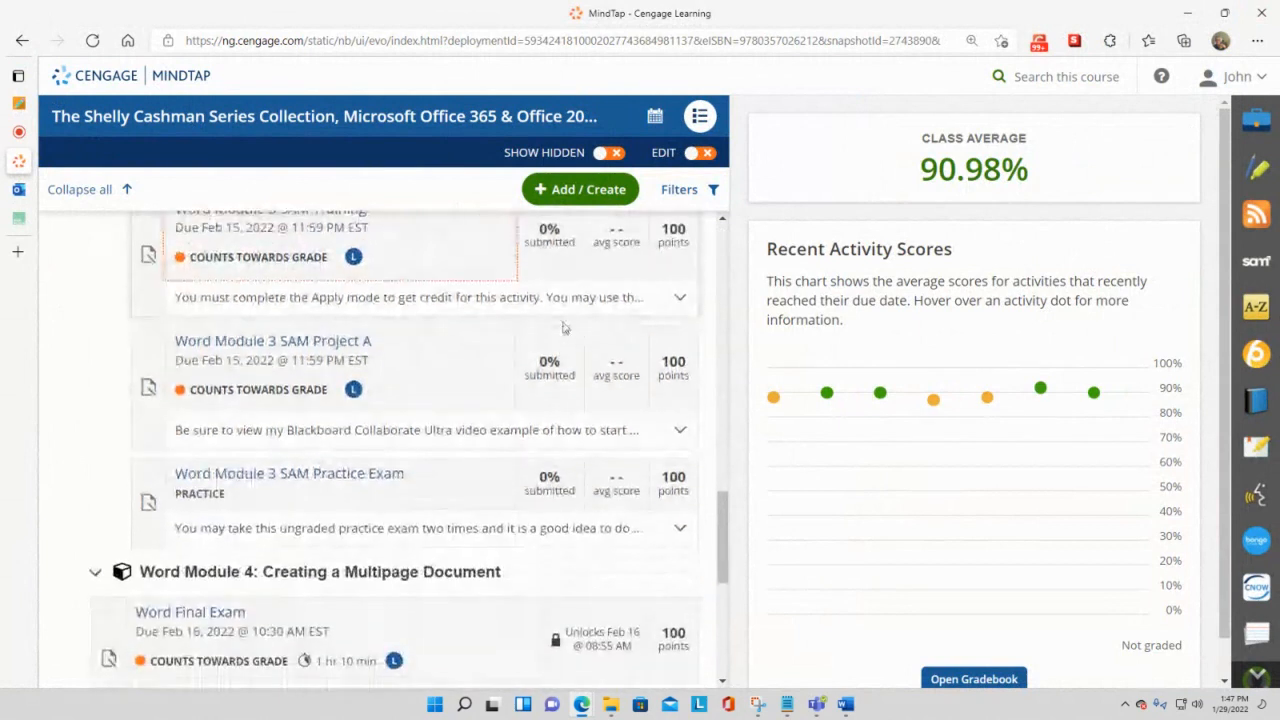
pyautogui.scroll(-1, 569, 327)
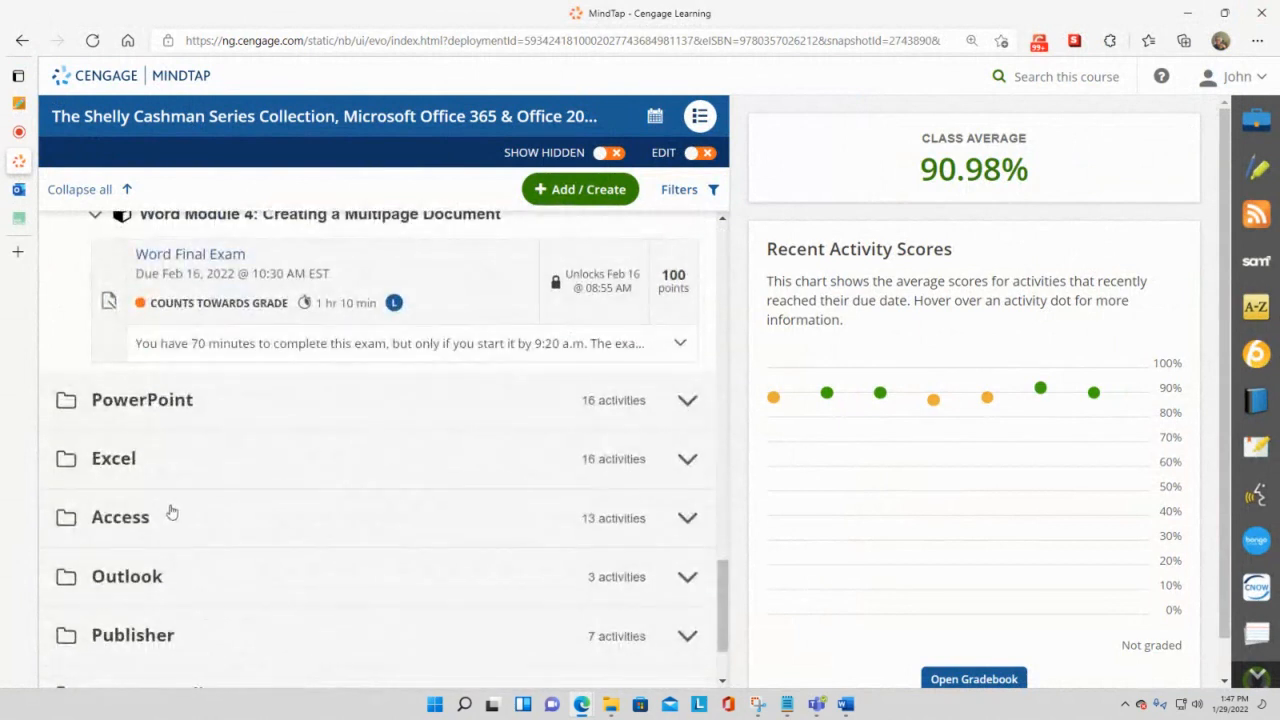
pyautogui.scroll(-1, 161, 537)
pyautogui.scroll(4, 163, 536)
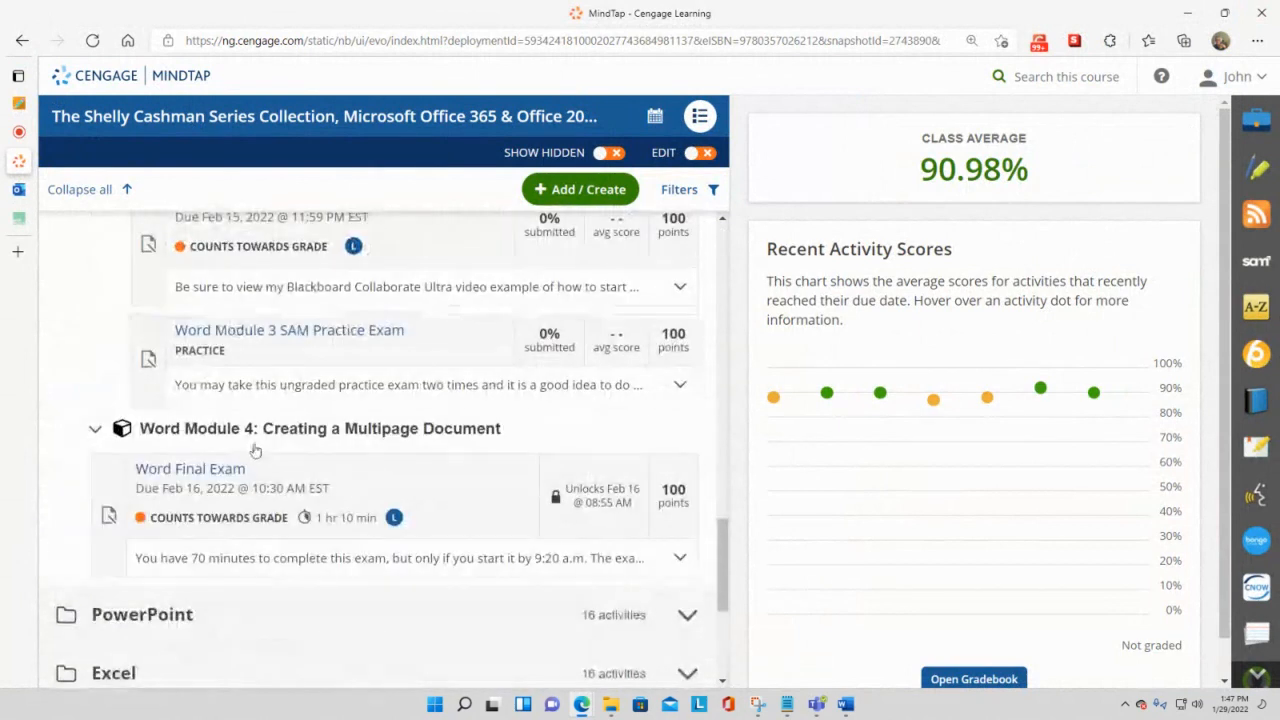
pyautogui.moveTo(262, 436); pyautogui.dragTo(268, 438)
pyautogui.click(334, 543)
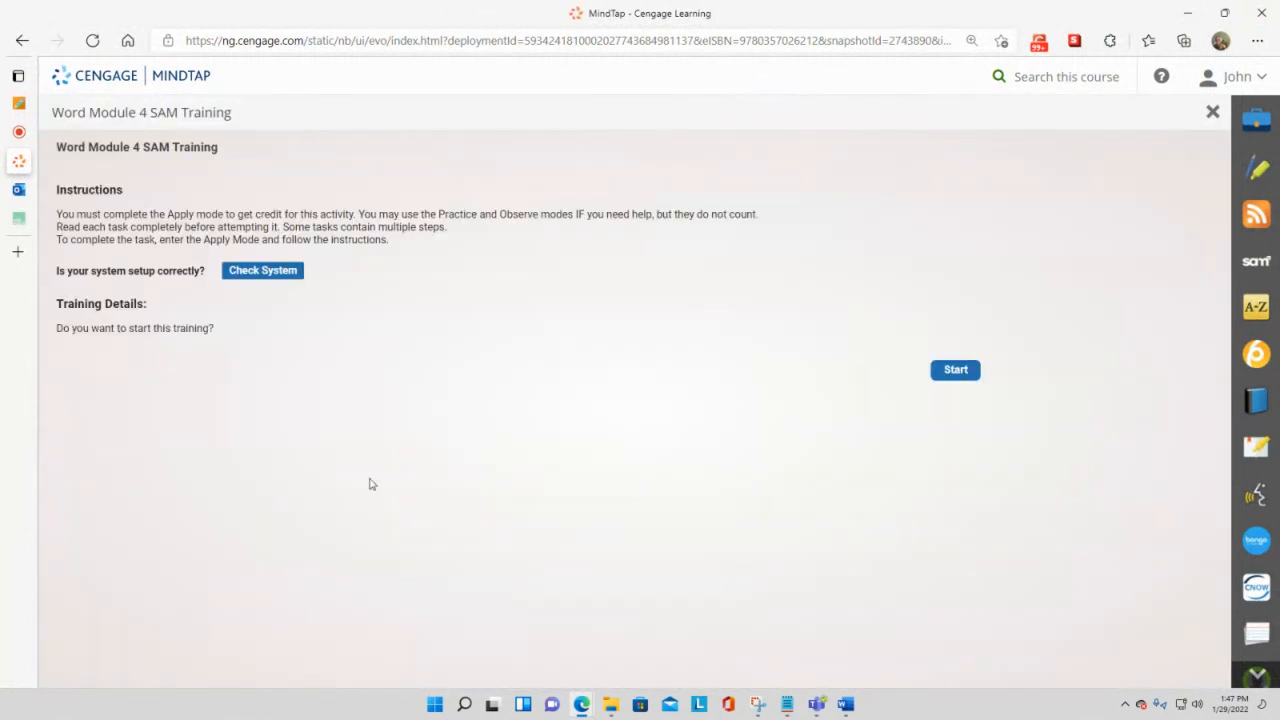
pyautogui.click(962, 372)
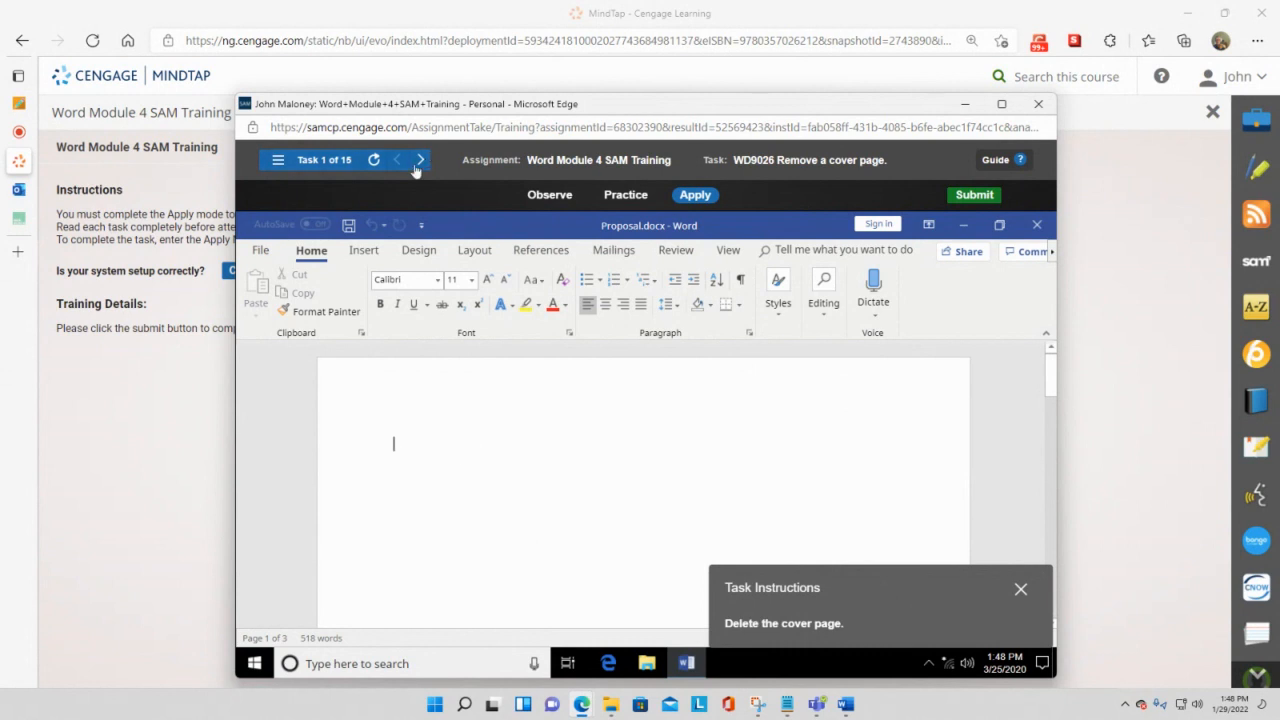
# Remove the current cover page from the Proposal document.
pyautogui.click(418, 250)
pyautogui.click(477, 252)
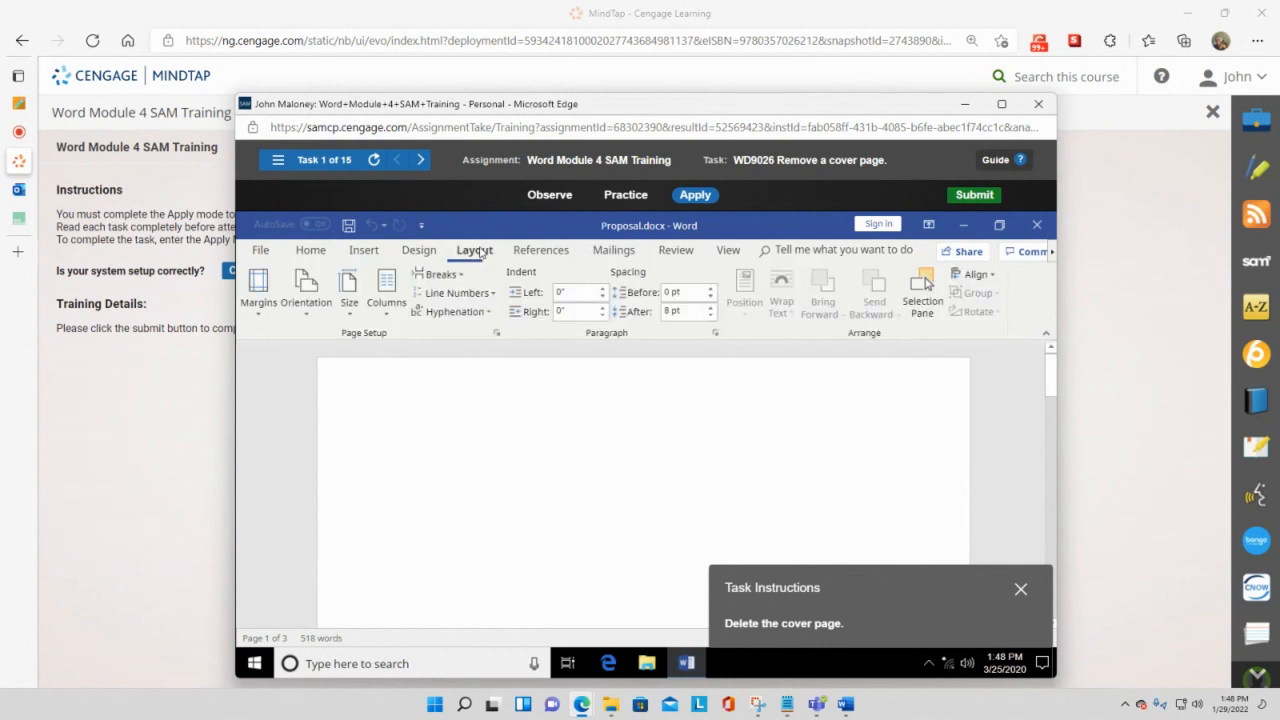
pyautogui.click(366, 254)
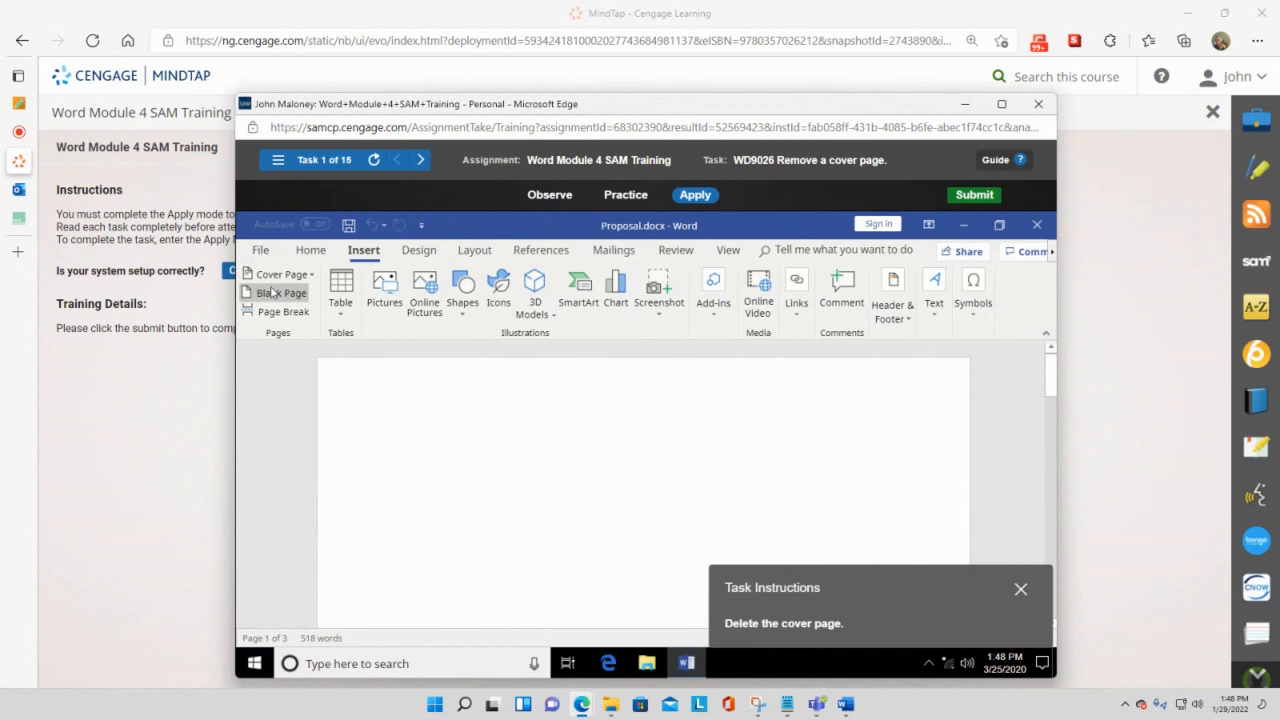
pyautogui.click(313, 279)
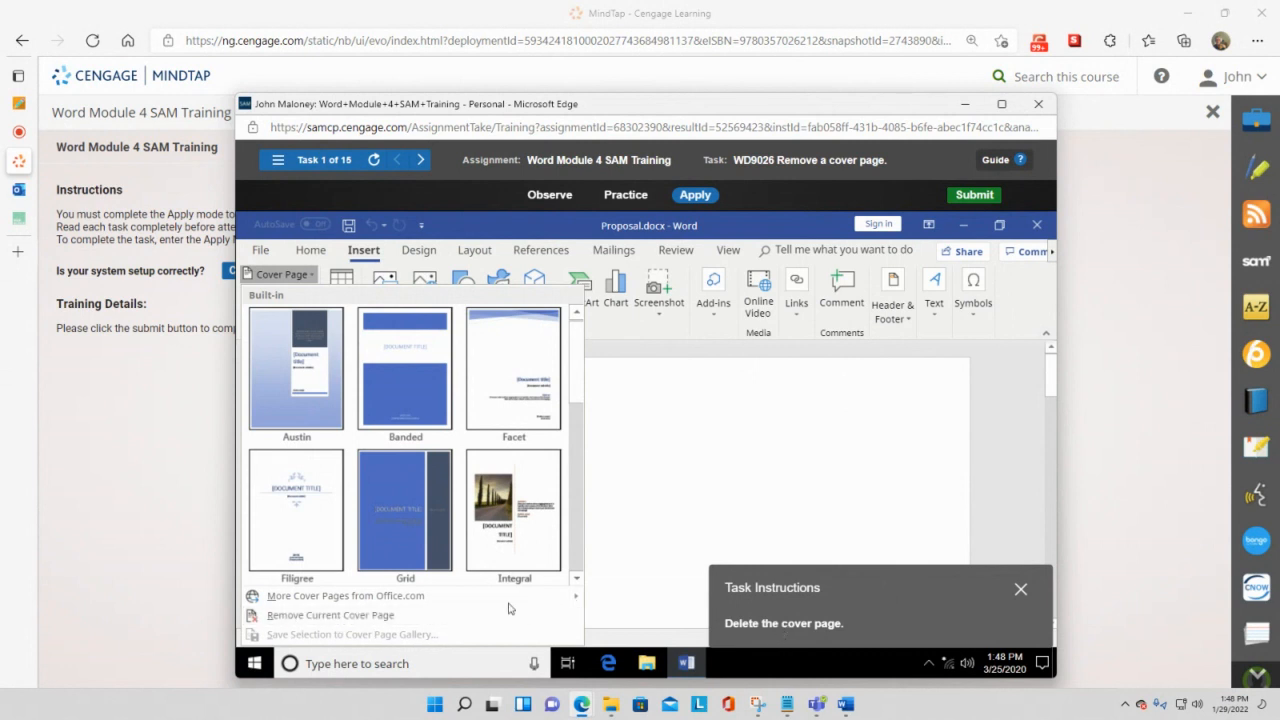
pyautogui.click(371, 621)
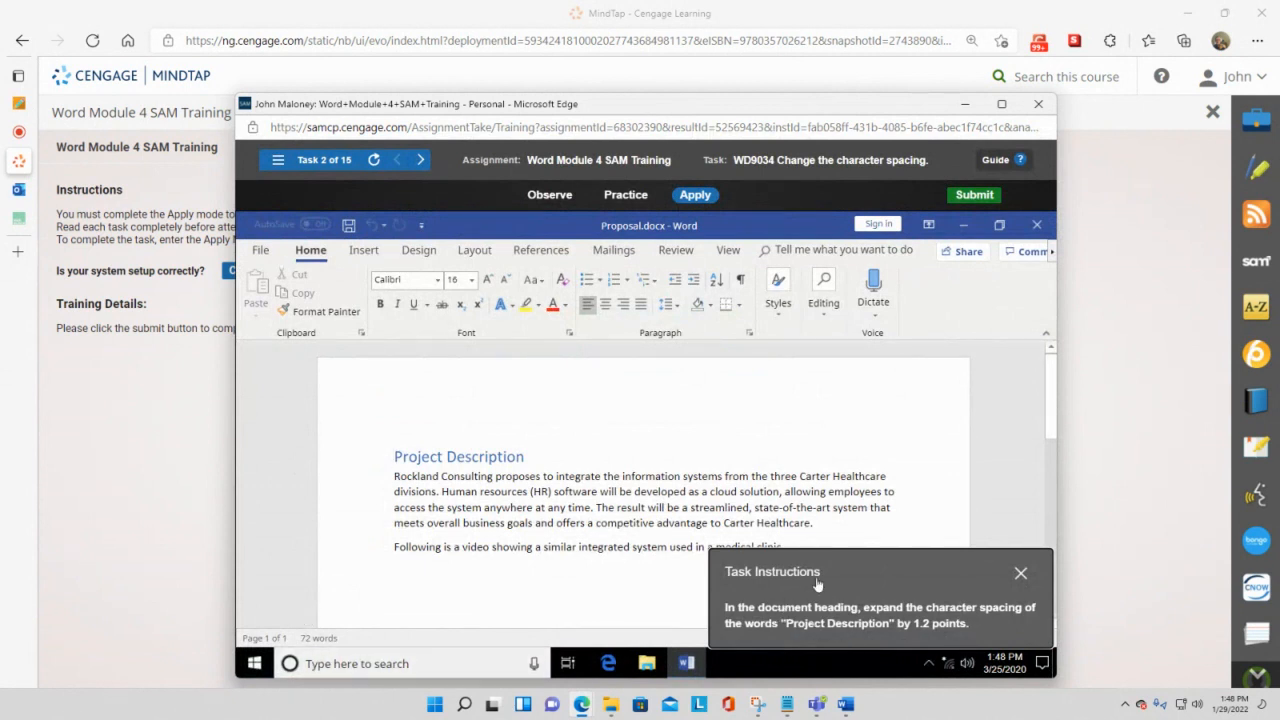
# Maximize the training window and select the heading text "Project Description".
pyautogui.moveTo(858, 567); pyautogui.dragTo(833, 391)
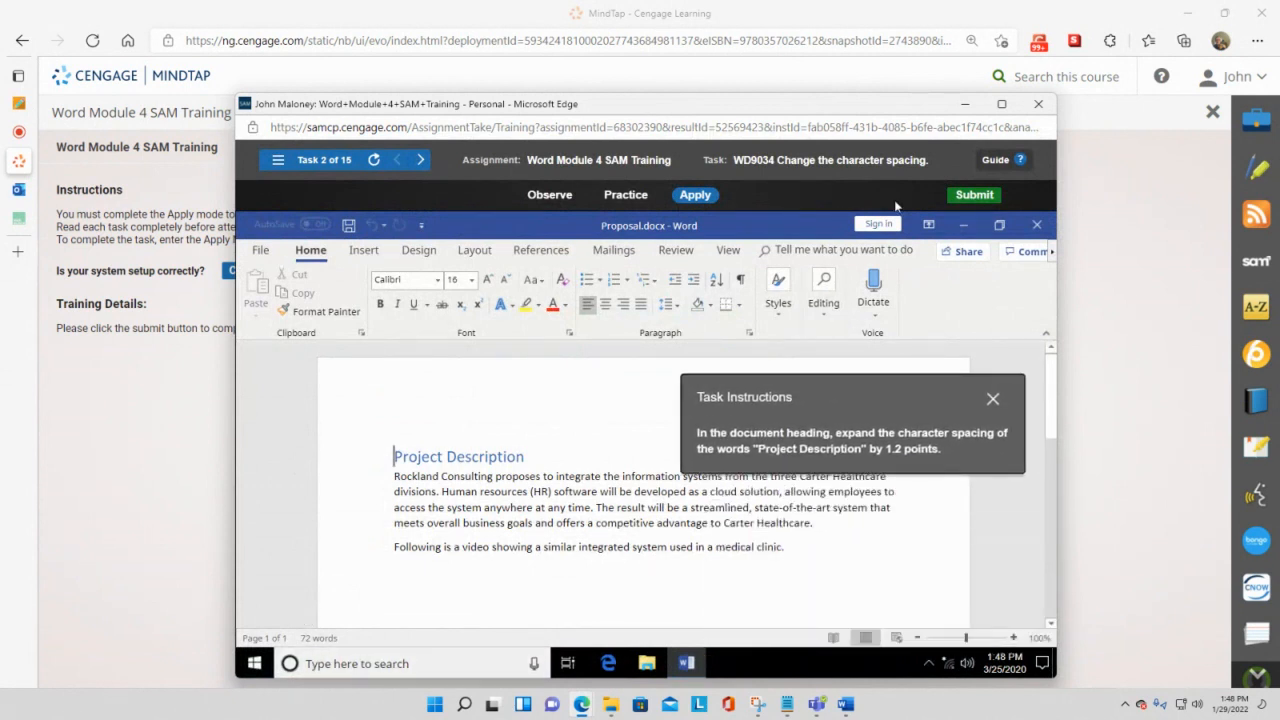
pyautogui.click(1005, 106)
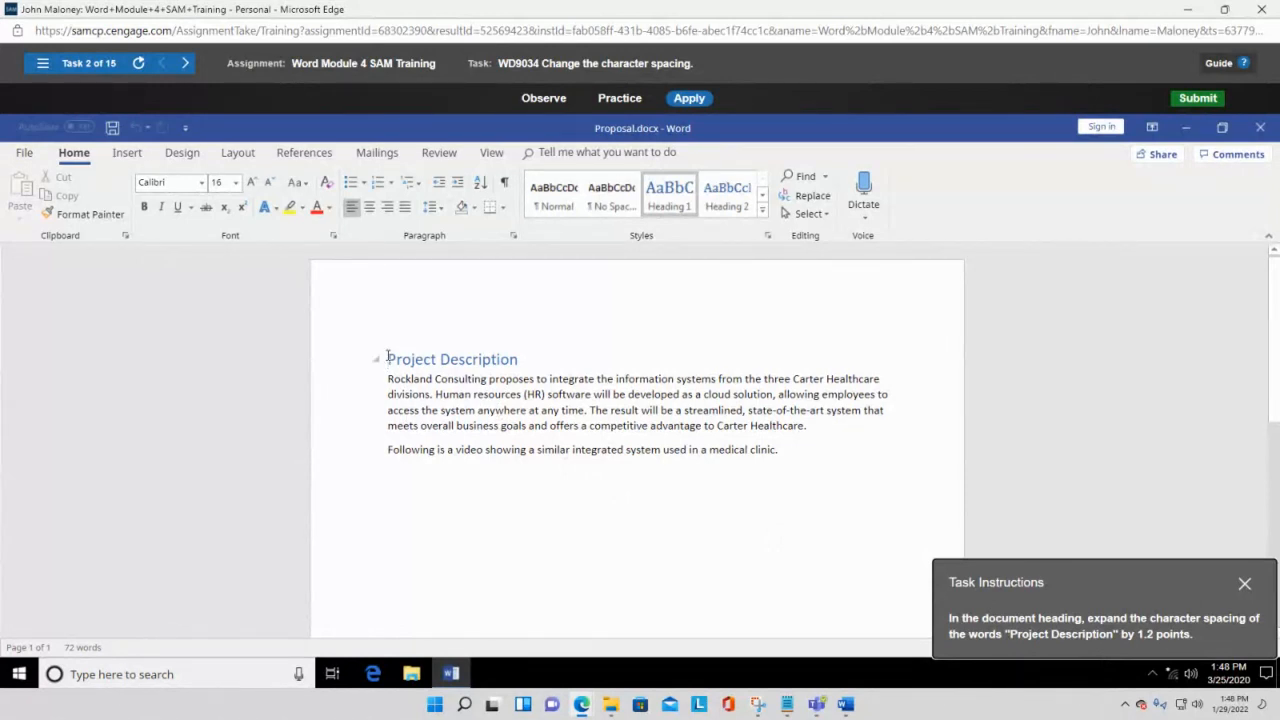
pyautogui.moveTo(387, 357); pyautogui.dragTo(522, 359)
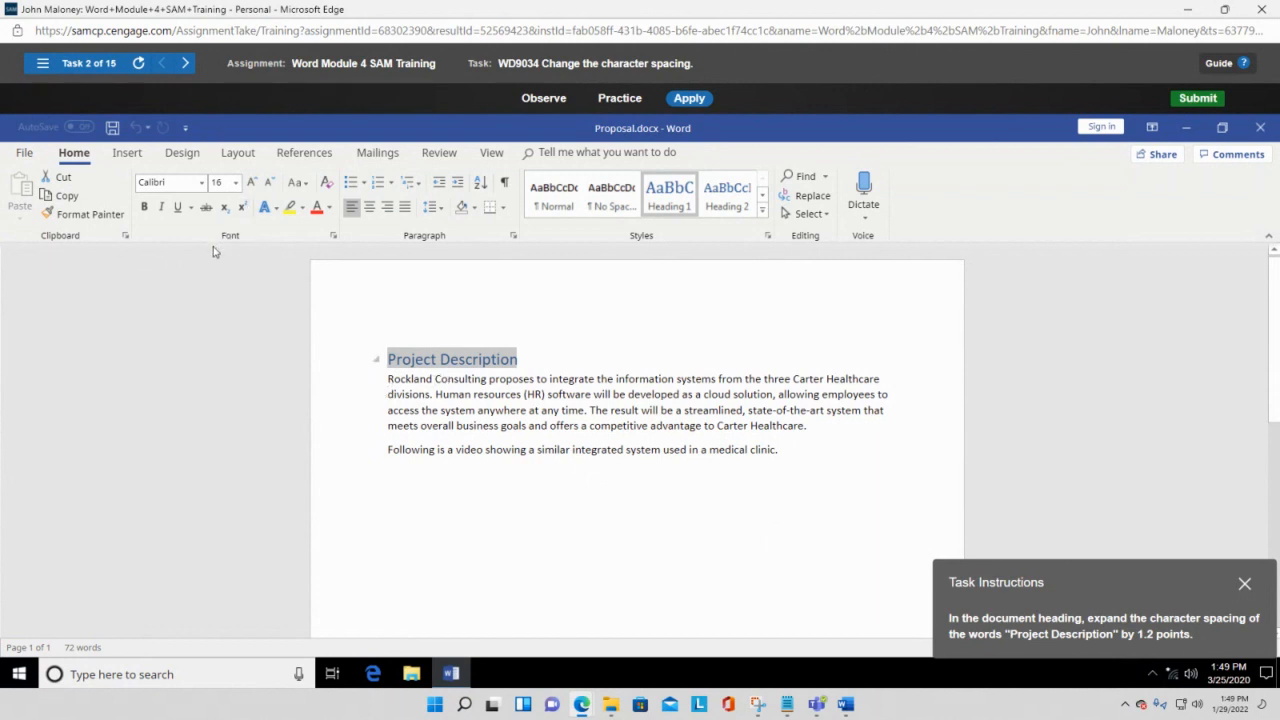
pyautogui.click(255, 188)
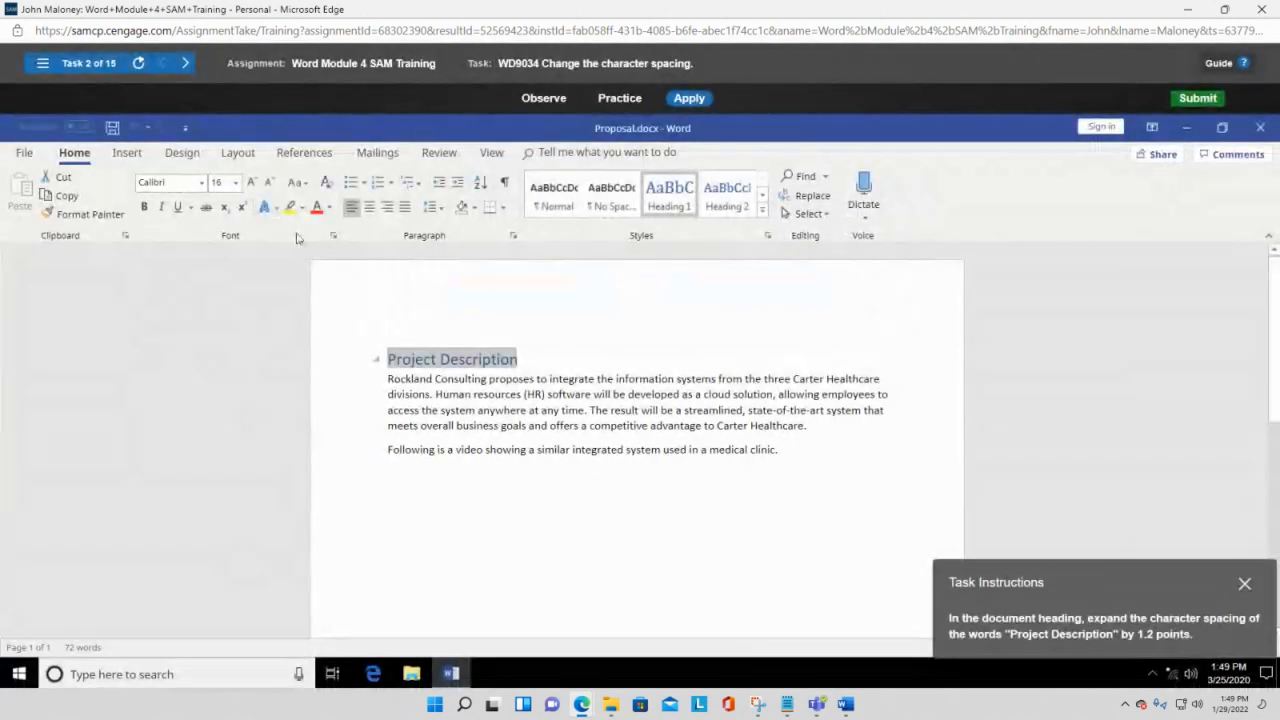
pyautogui.click(306, 186)
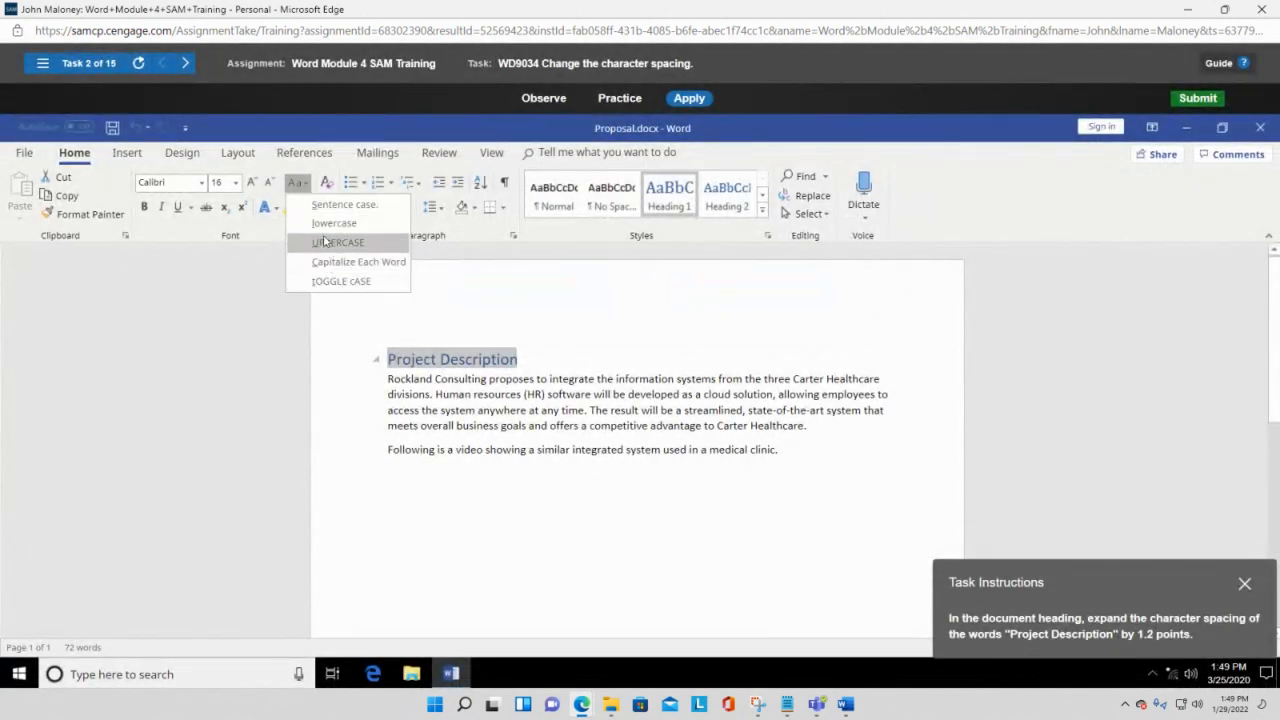
pyautogui.click(302, 153)
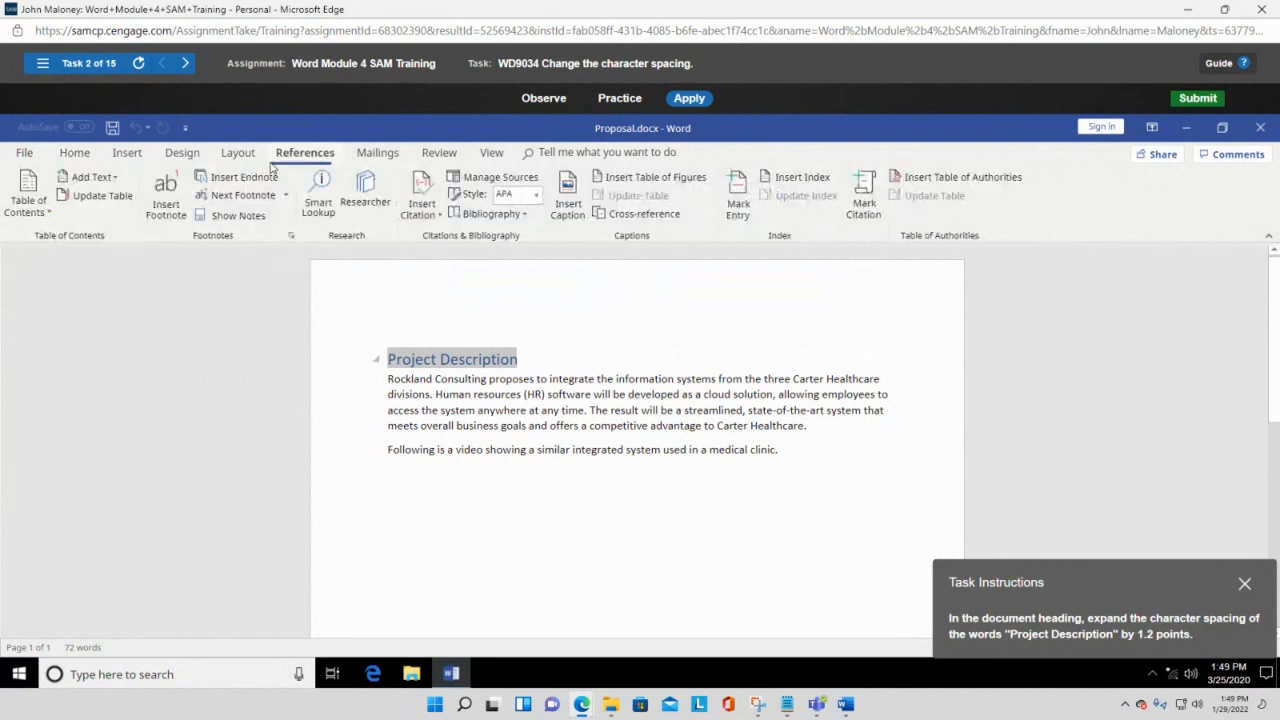
pyautogui.click(88, 155)
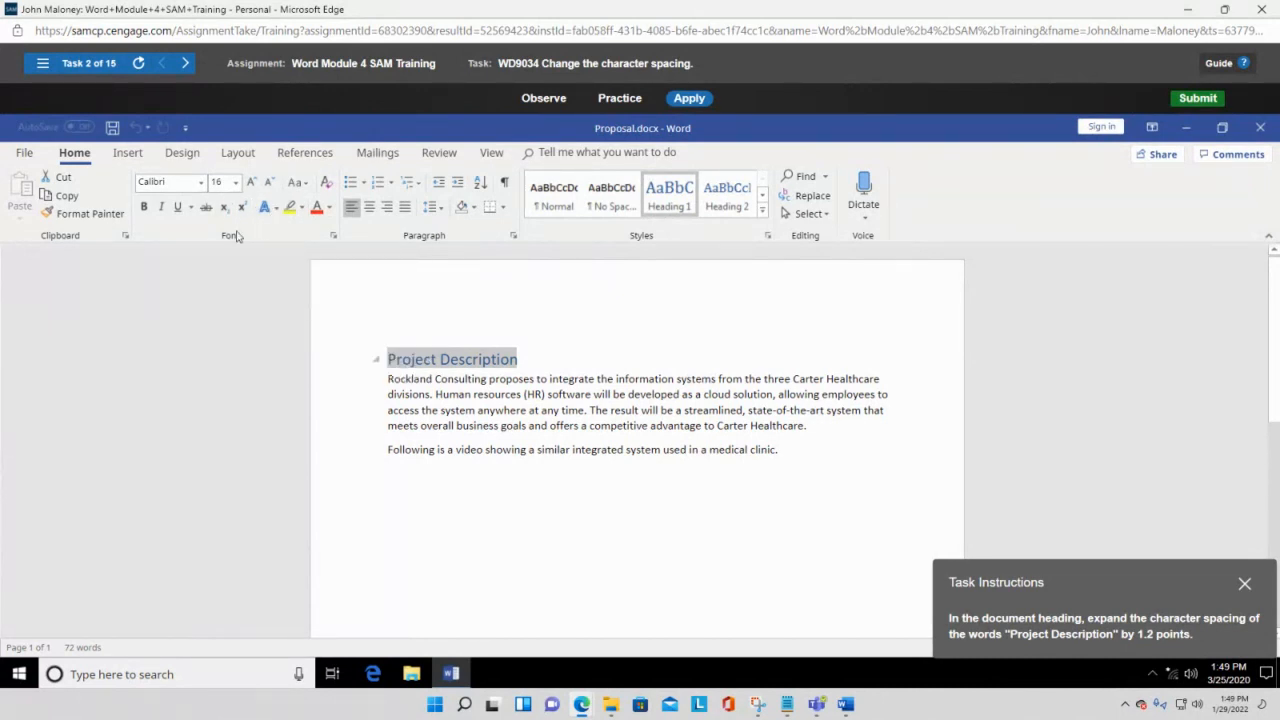
# Expand the character spacing of the selected "Project Description" heading by 1.2 points.
pyautogui.click(333, 237)
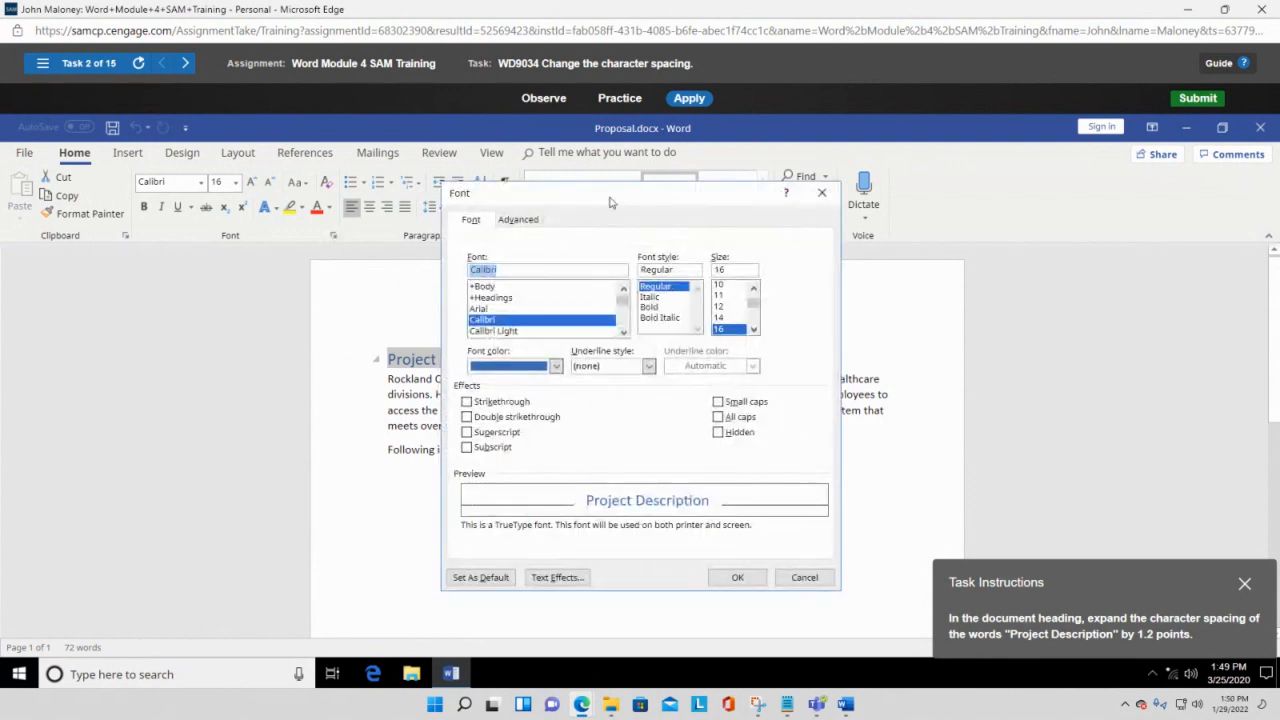
pyautogui.moveTo(609, 198); pyautogui.dragTo(925, 150)
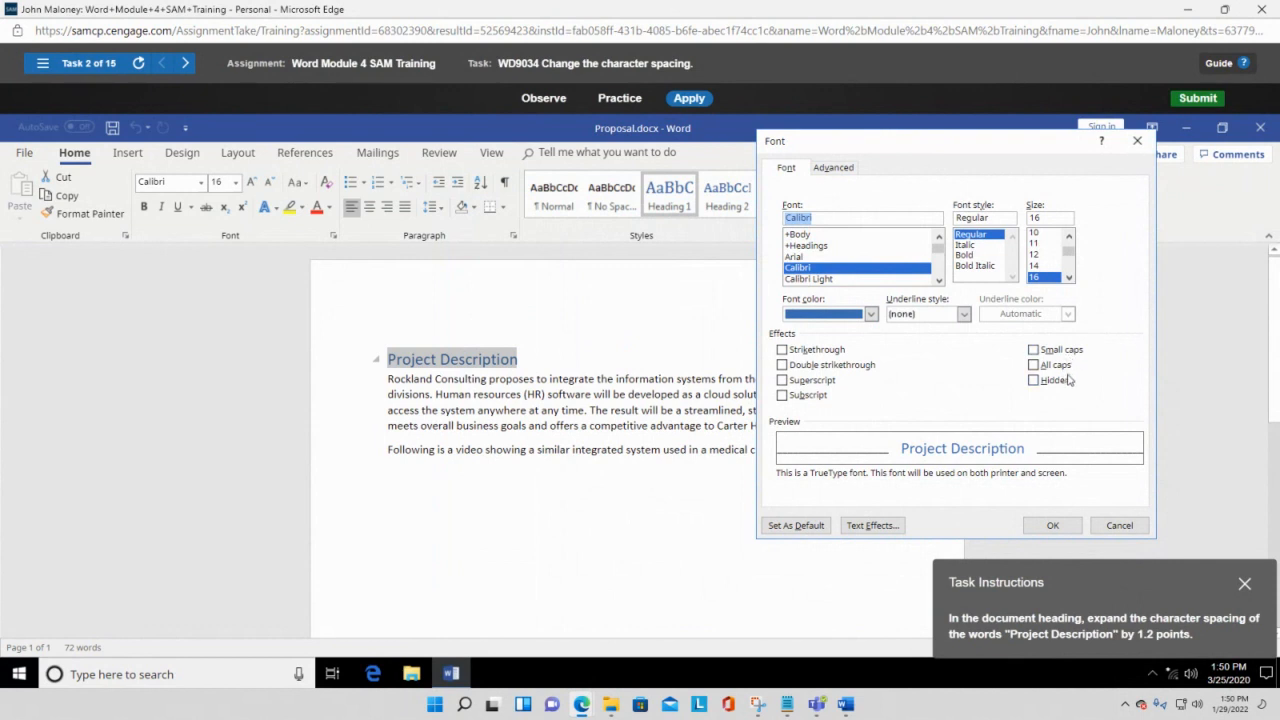
pyautogui.click(878, 531)
pyautogui.click(833, 170)
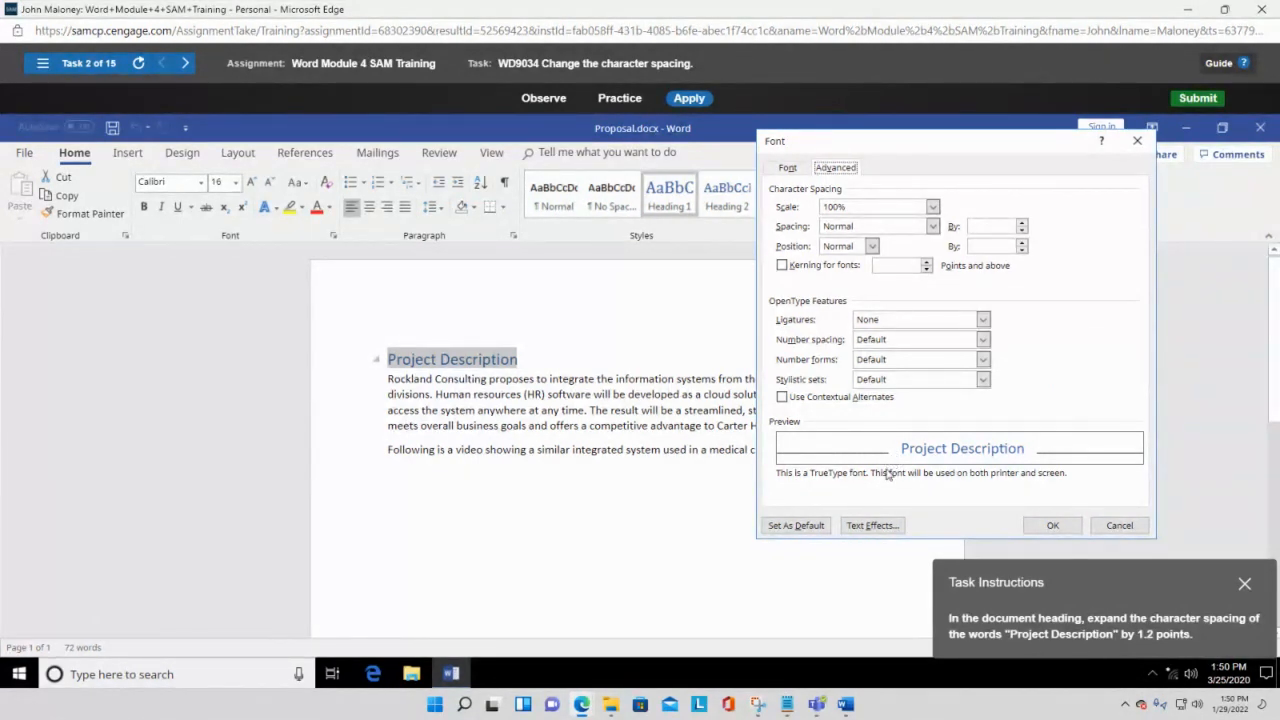
pyautogui.click(933, 226)
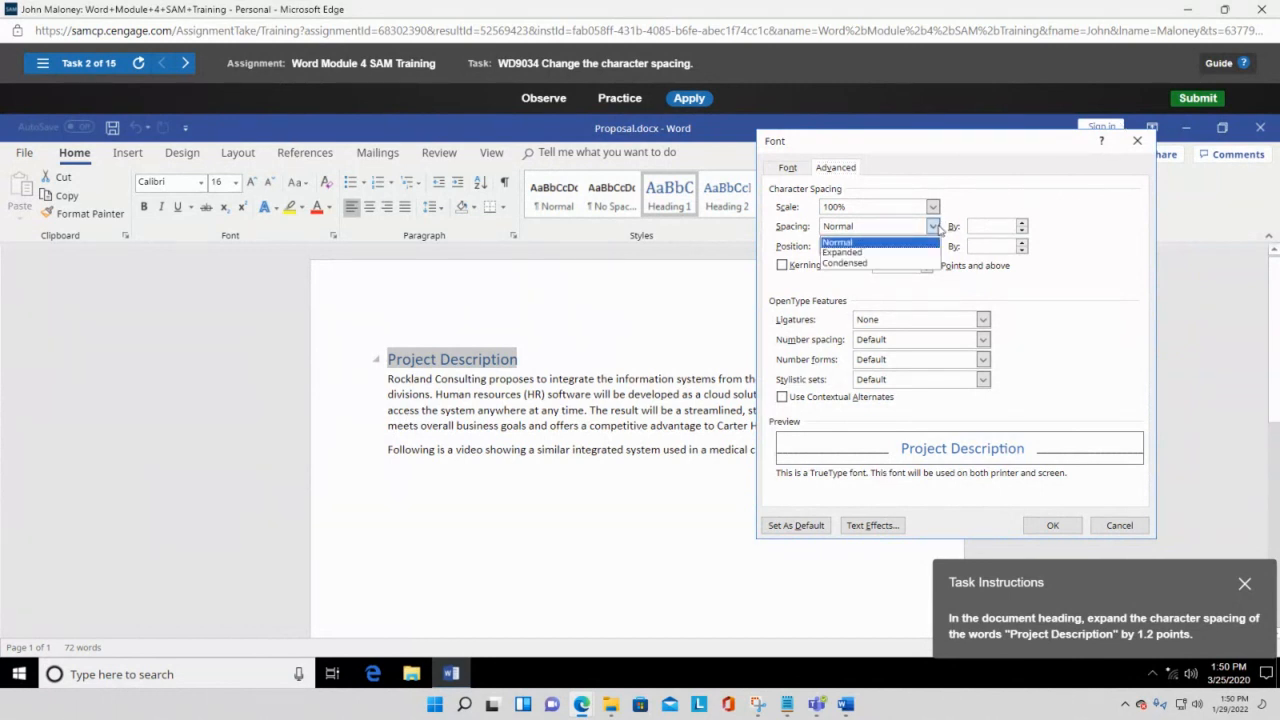
pyautogui.click(887, 253)
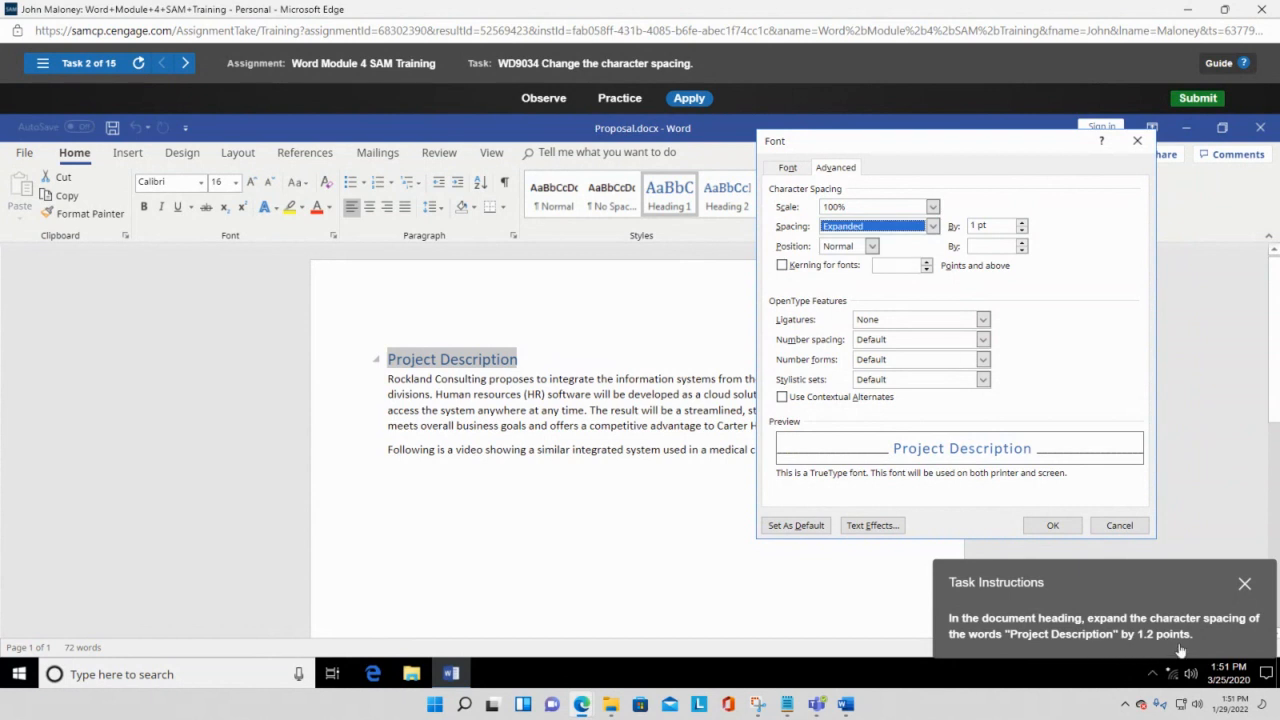
pyautogui.click(1021, 224)
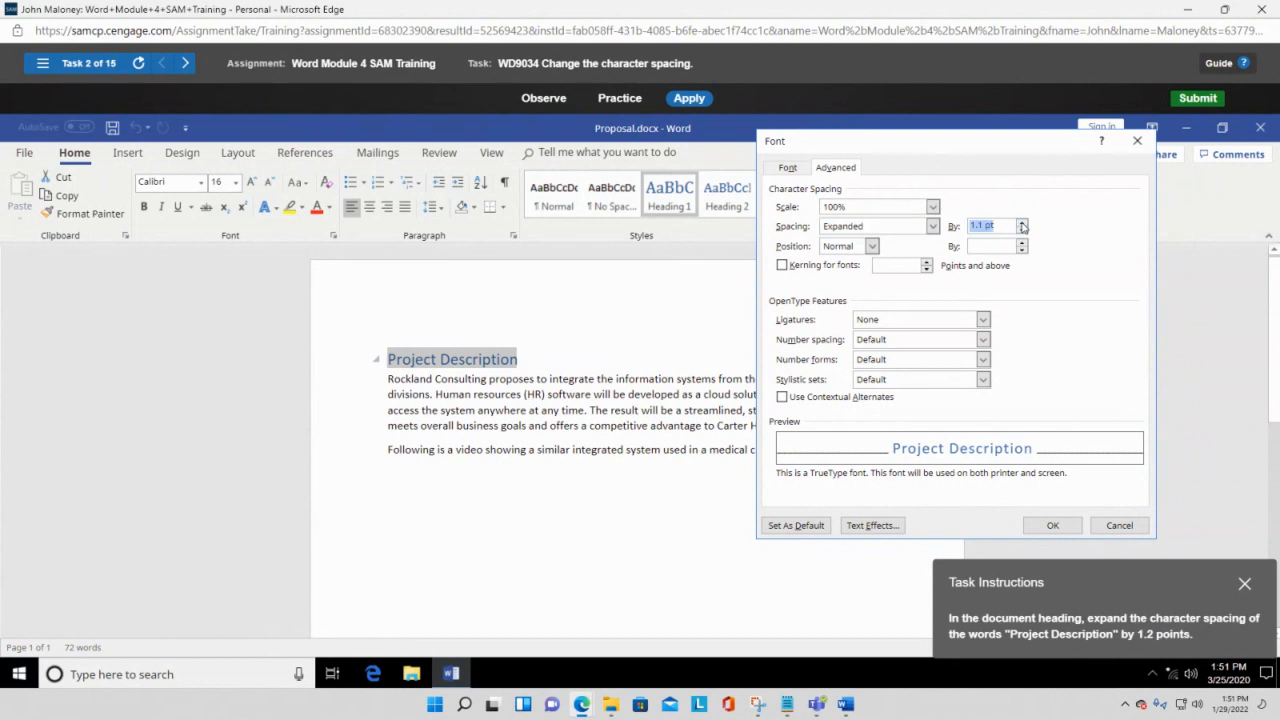
pyautogui.click(1021, 223)
pyautogui.click(1052, 526)
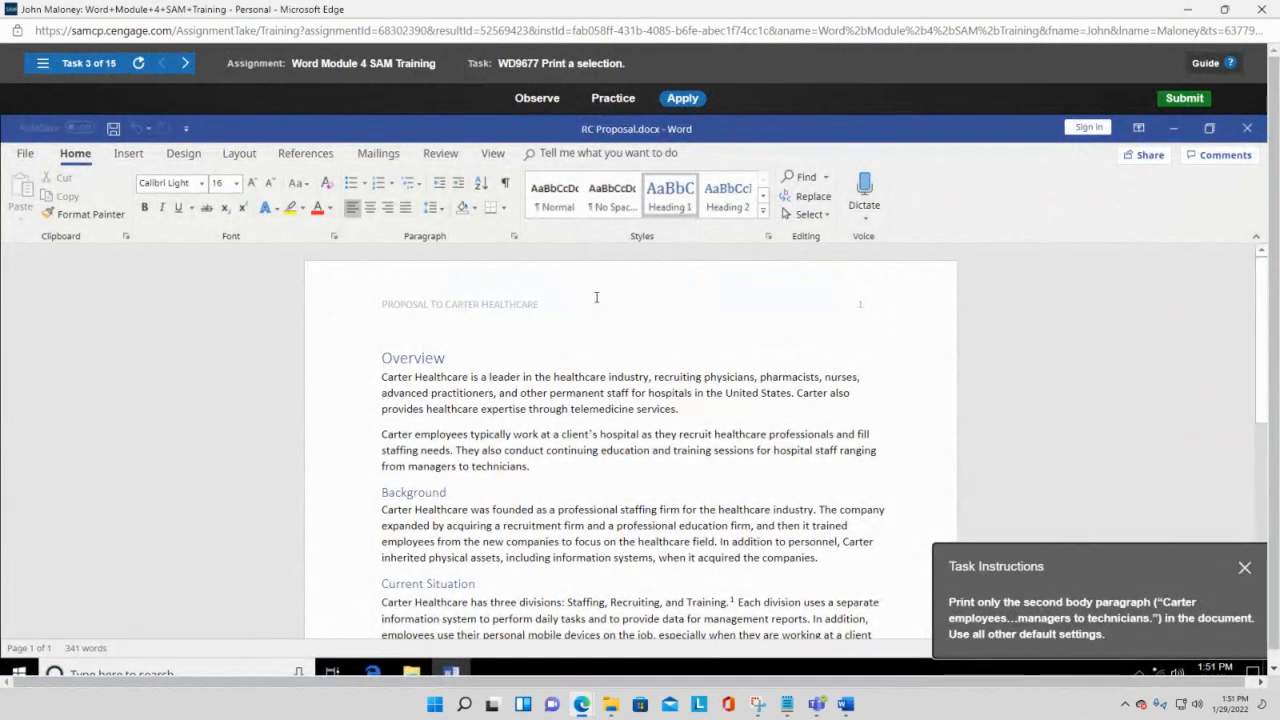
# Return to task 2, "Change the character spacing", from the task list and start it in Practice mode.
pyautogui.click(43, 65)
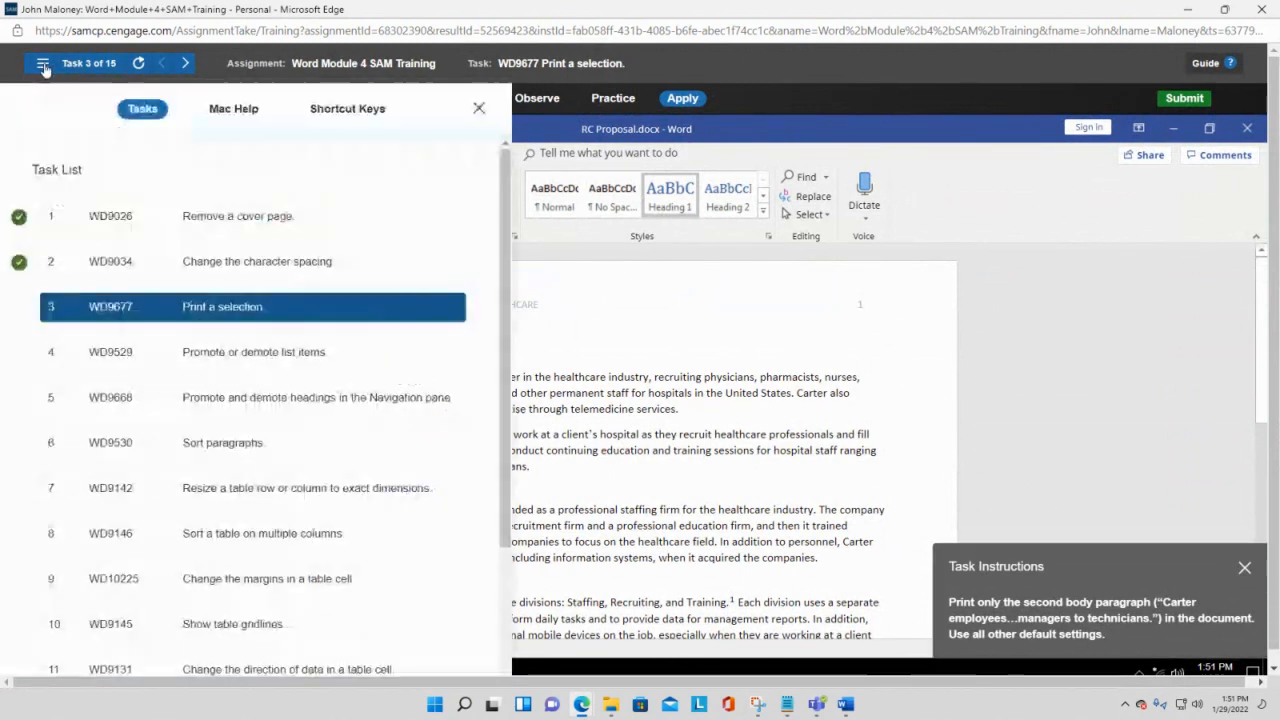
pyautogui.click(214, 262)
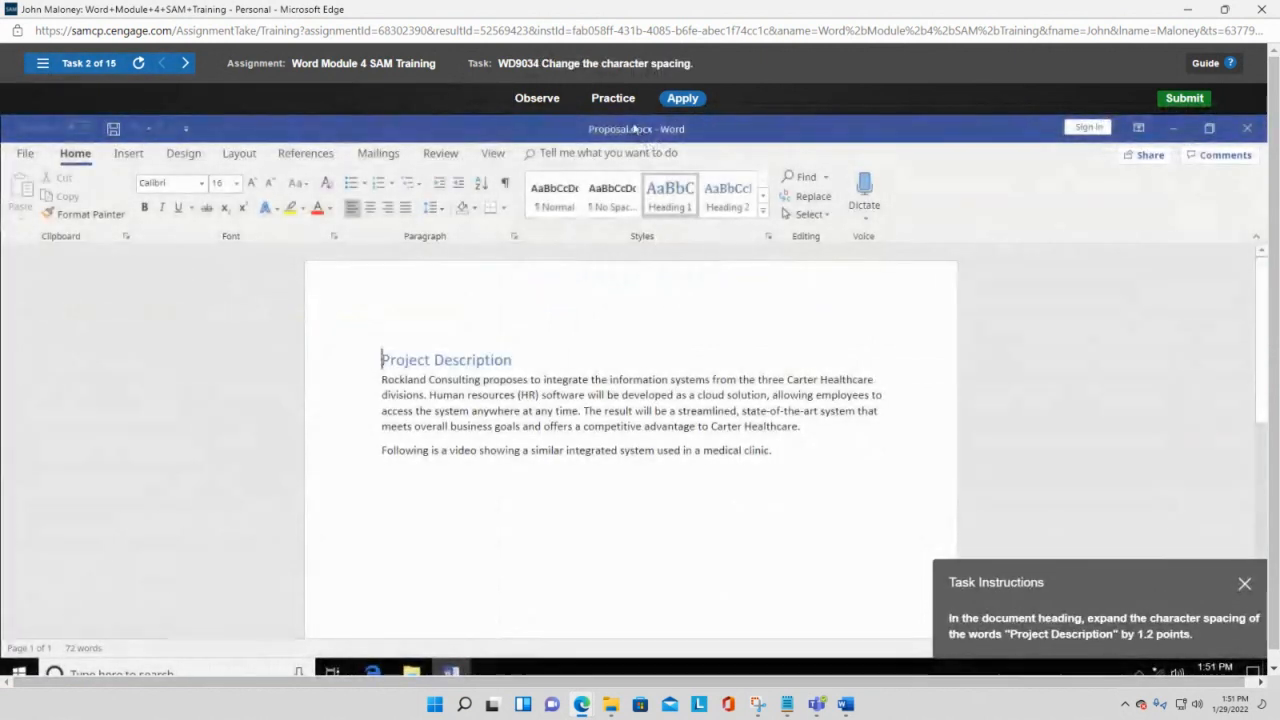
pyautogui.click(613, 98)
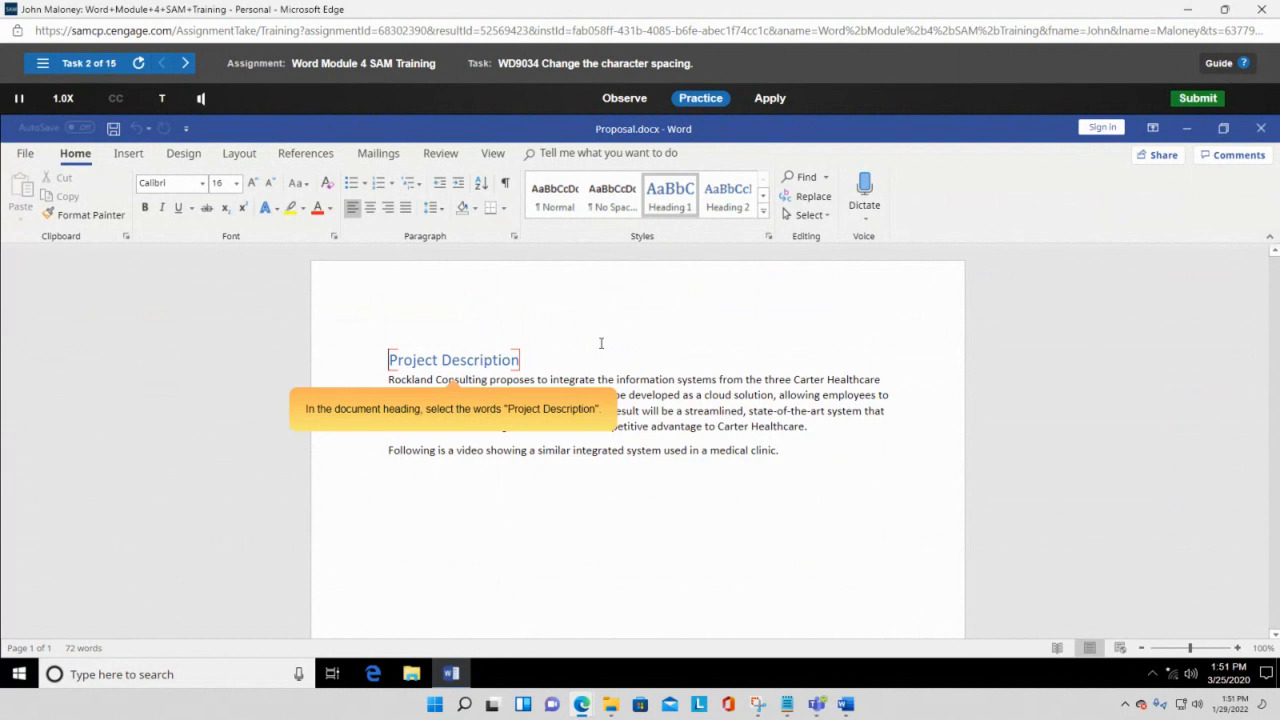
# Complete the guided practice by selecting the heading "Project Description" and setting its character spacing to Expanded by 1.2 pt.
pyautogui.tripleClick(412, 362)
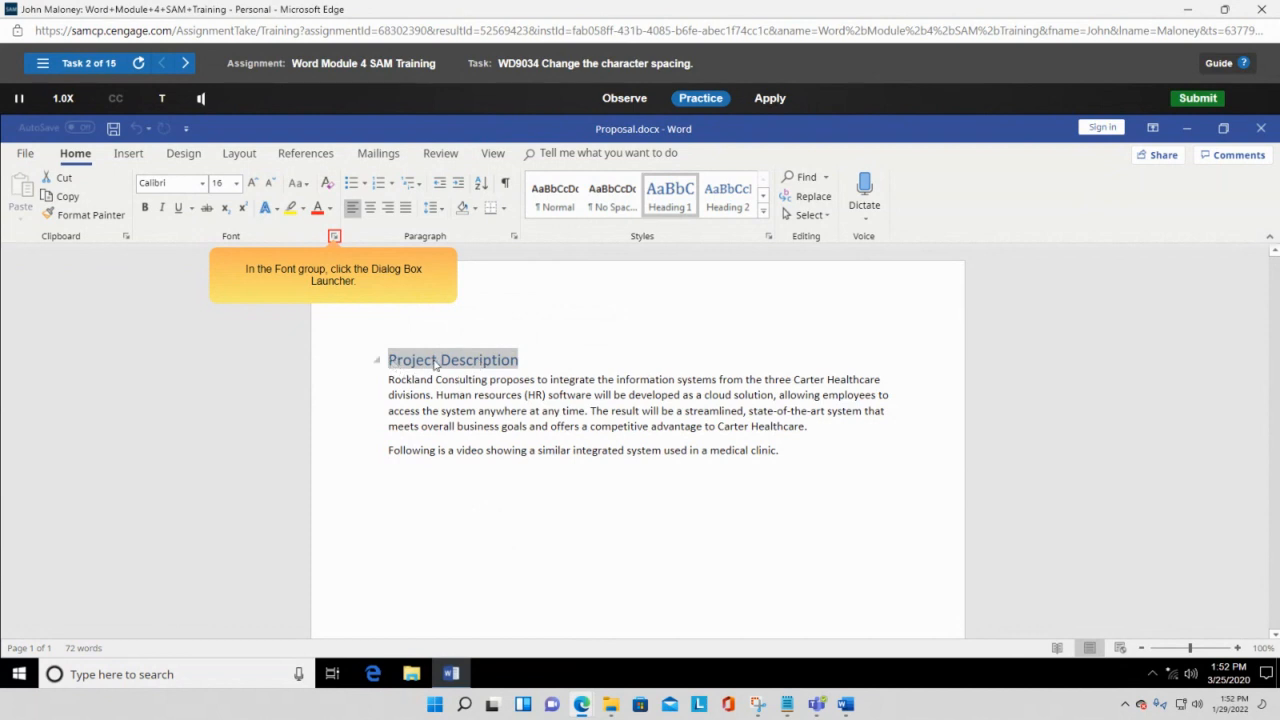
pyautogui.click(335, 239)
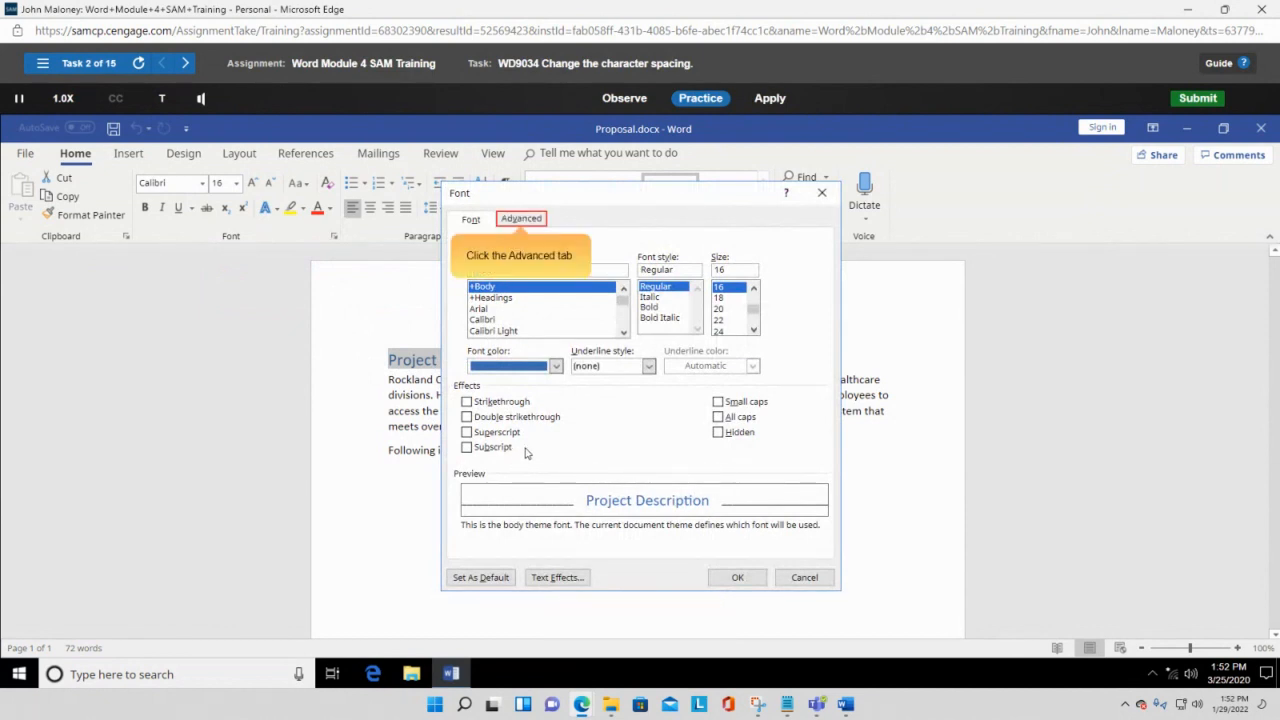
pyautogui.click(528, 224)
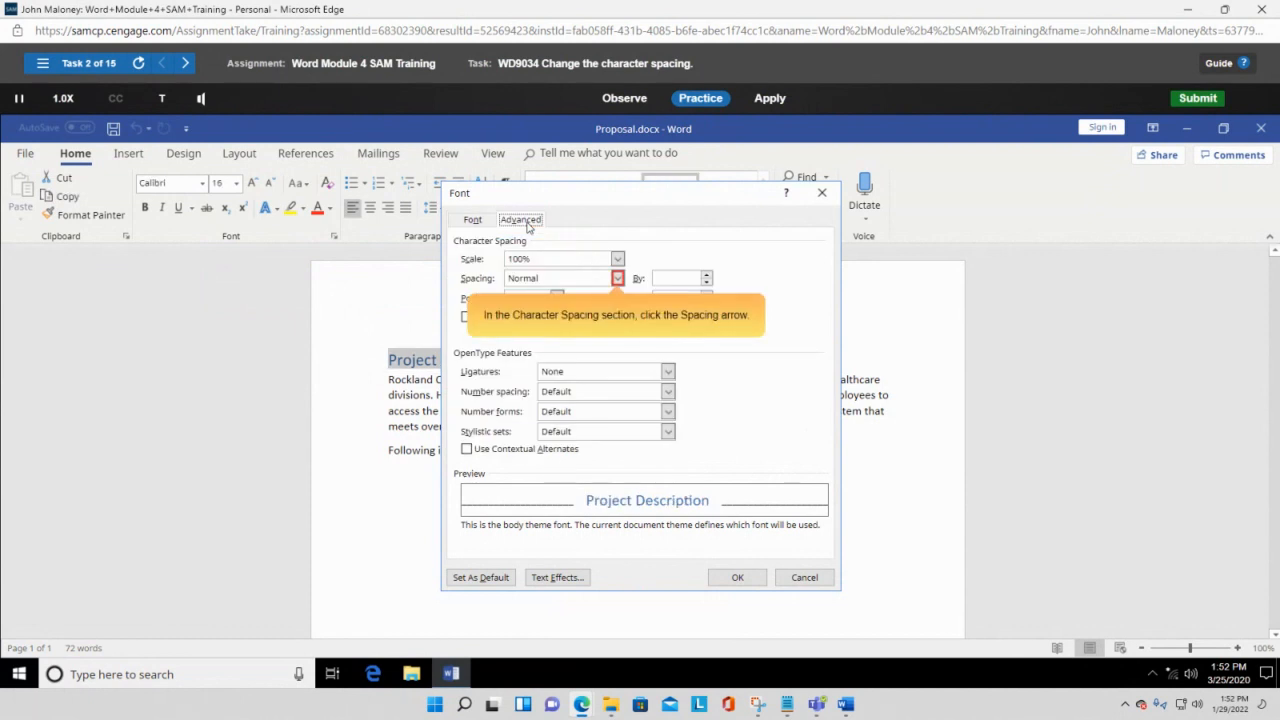
pyautogui.click(618, 280)
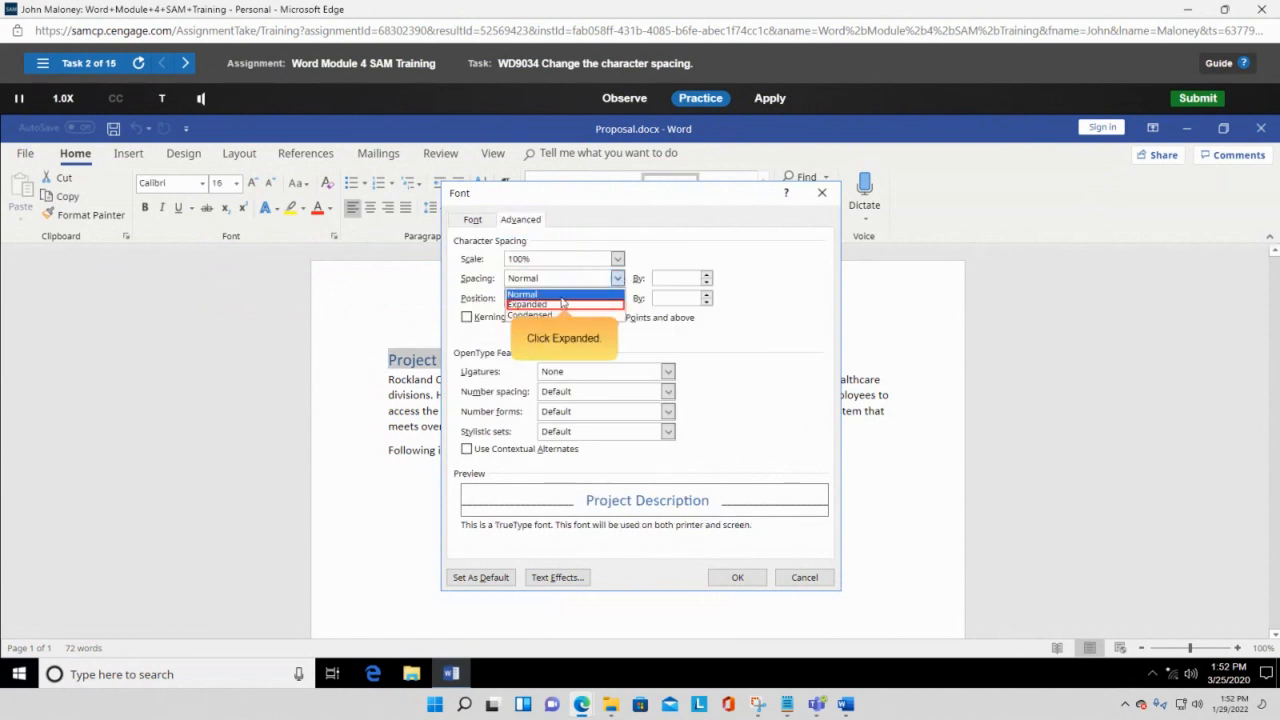
pyautogui.click(558, 304)
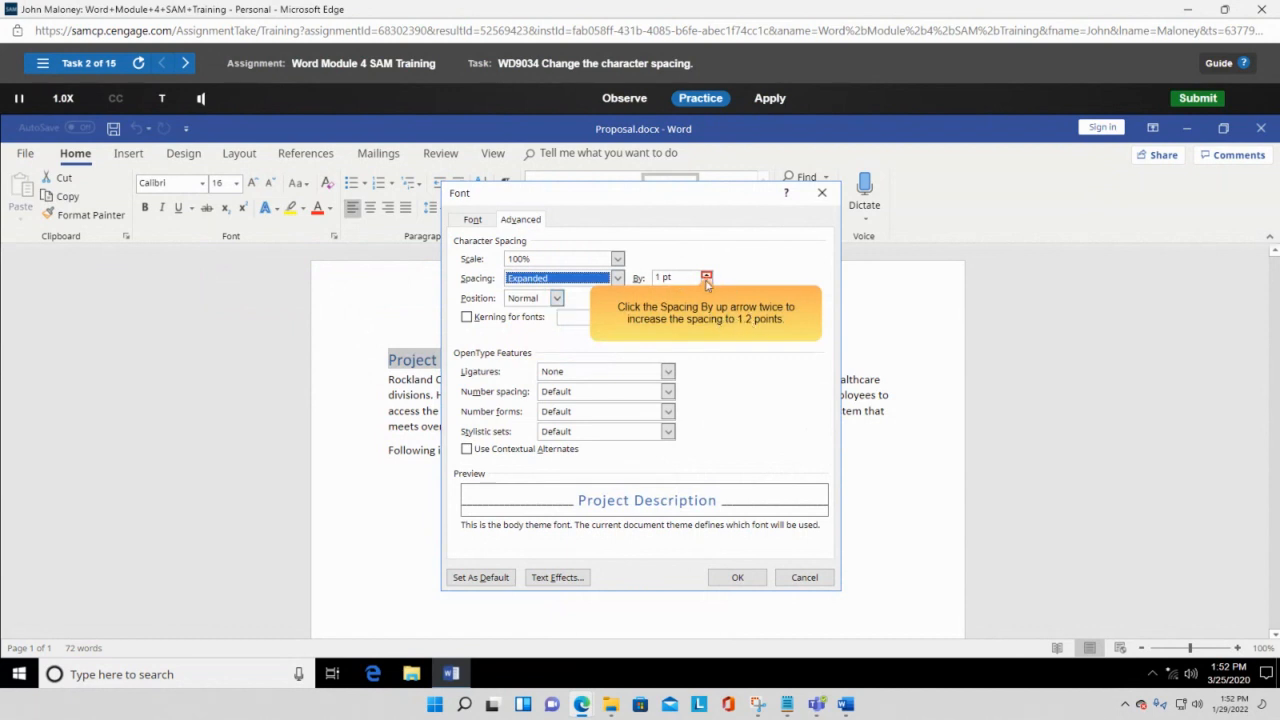
pyautogui.click(706, 276)
pyautogui.click(706, 276)
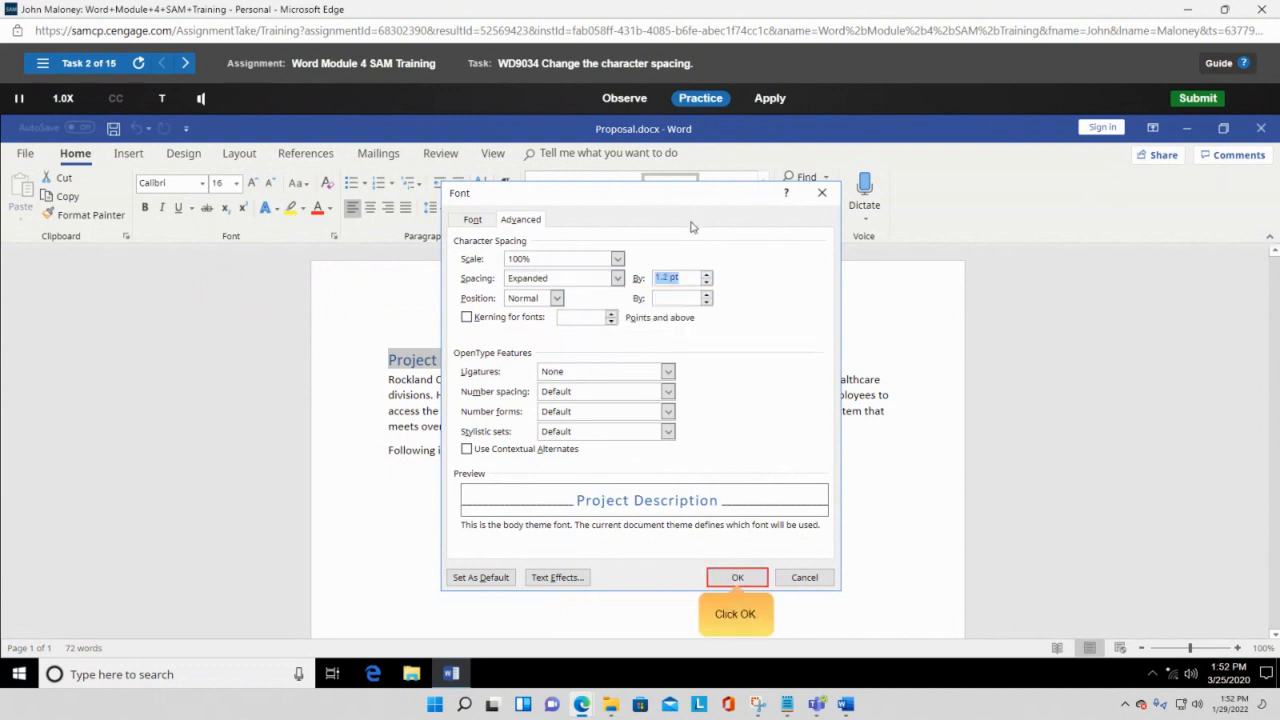
pyautogui.moveTo(669, 202); pyautogui.dragTo(920, 208)
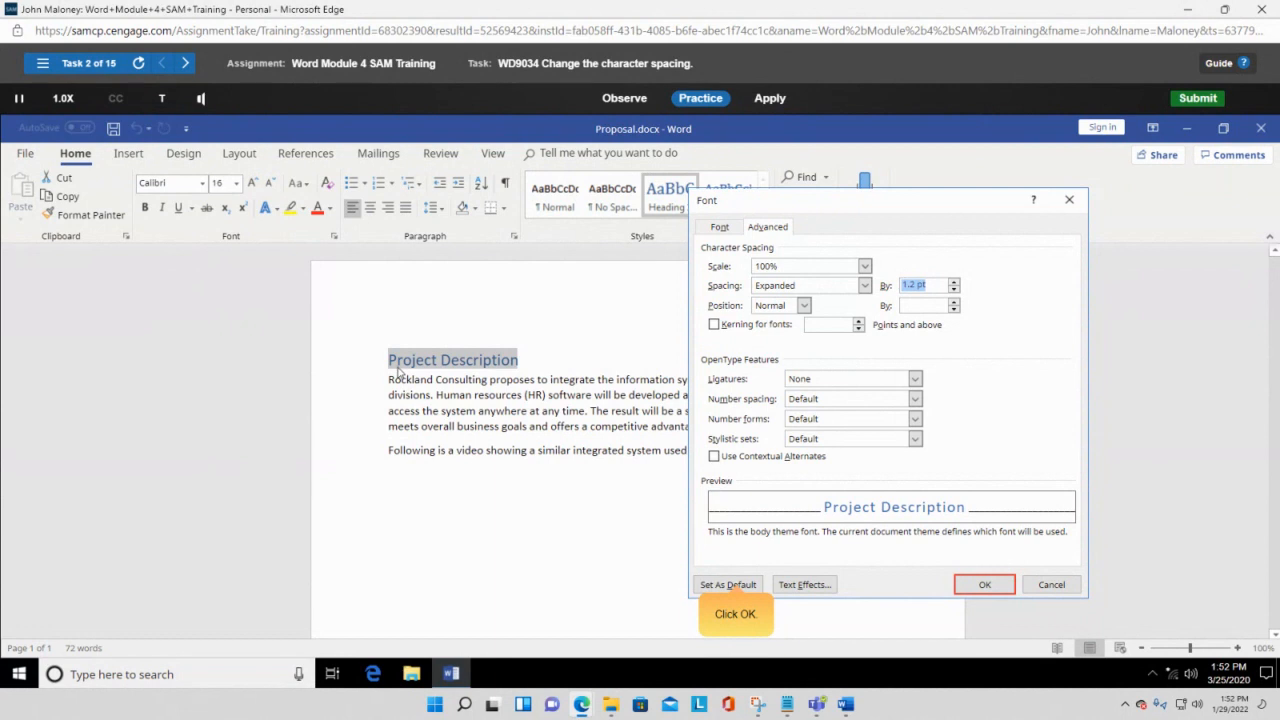
pyautogui.click(981, 591)
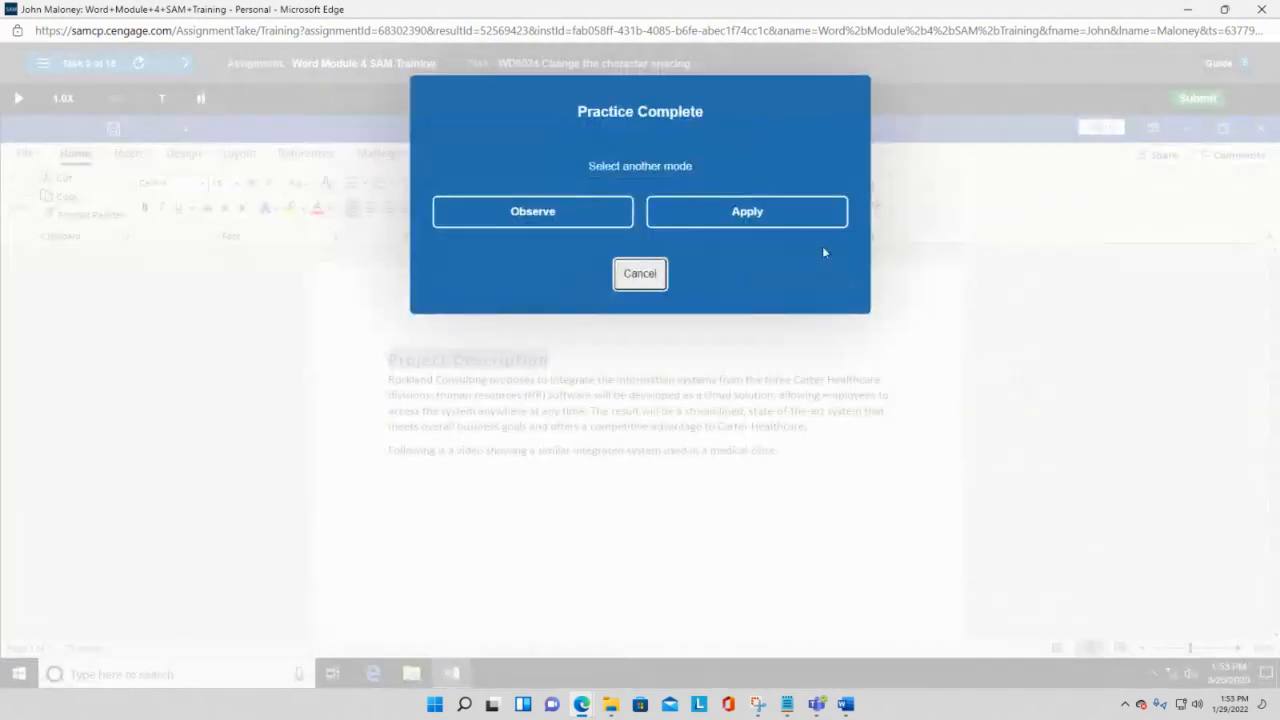
# Switch the task to Apply mode and expand the "Project Description" heading's character spacing by 1.2 points.
pyautogui.click(795, 216)
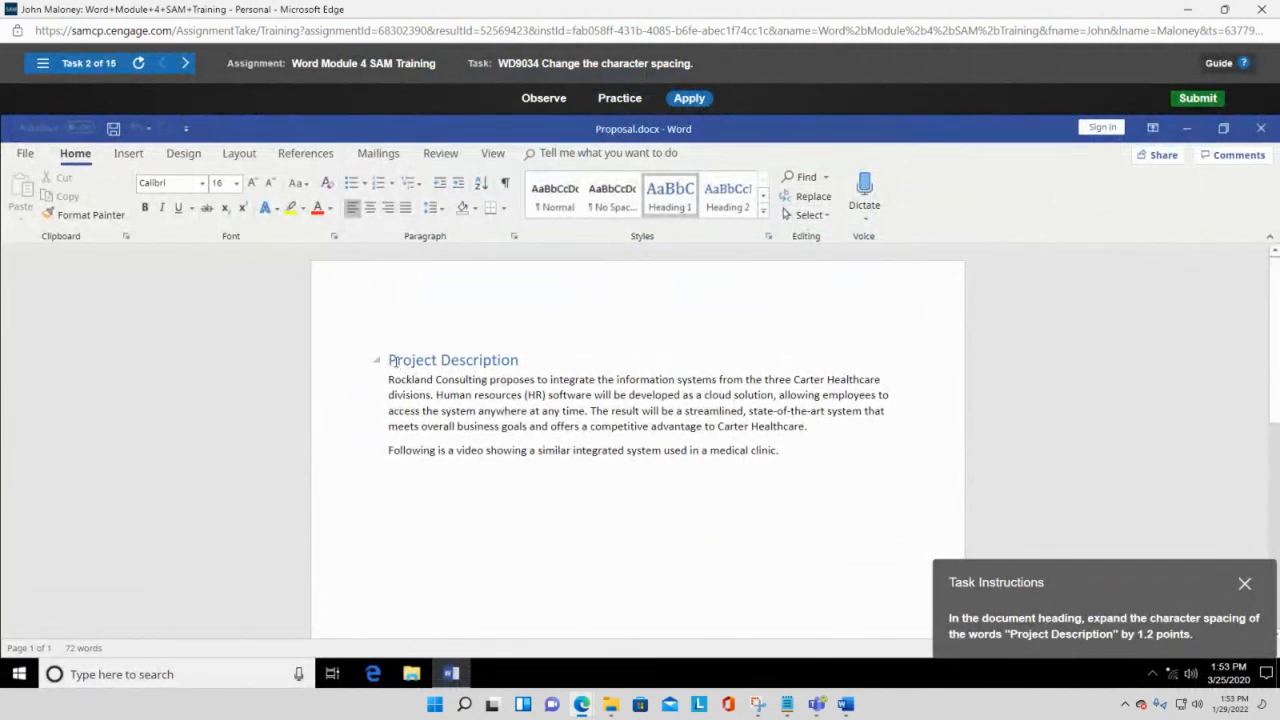
pyautogui.moveTo(389, 360); pyautogui.dragTo(518, 370)
pyautogui.click(510, 395)
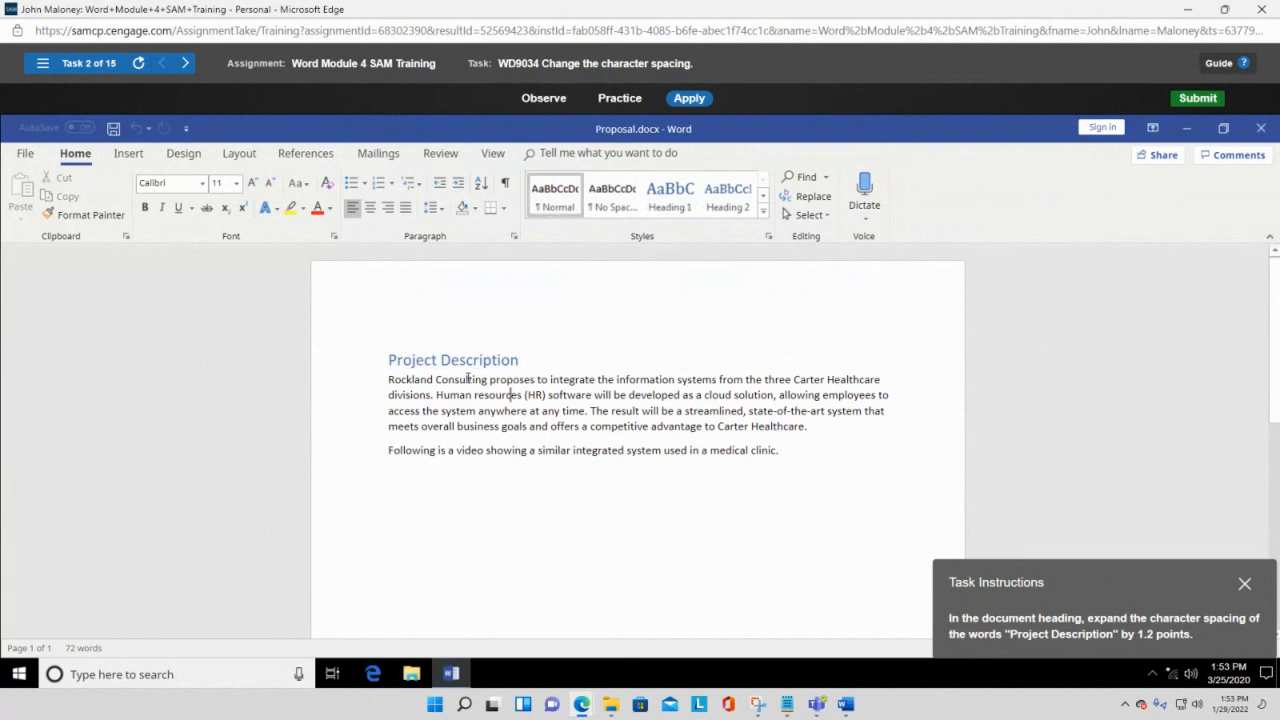
pyautogui.tripleClick(426, 361)
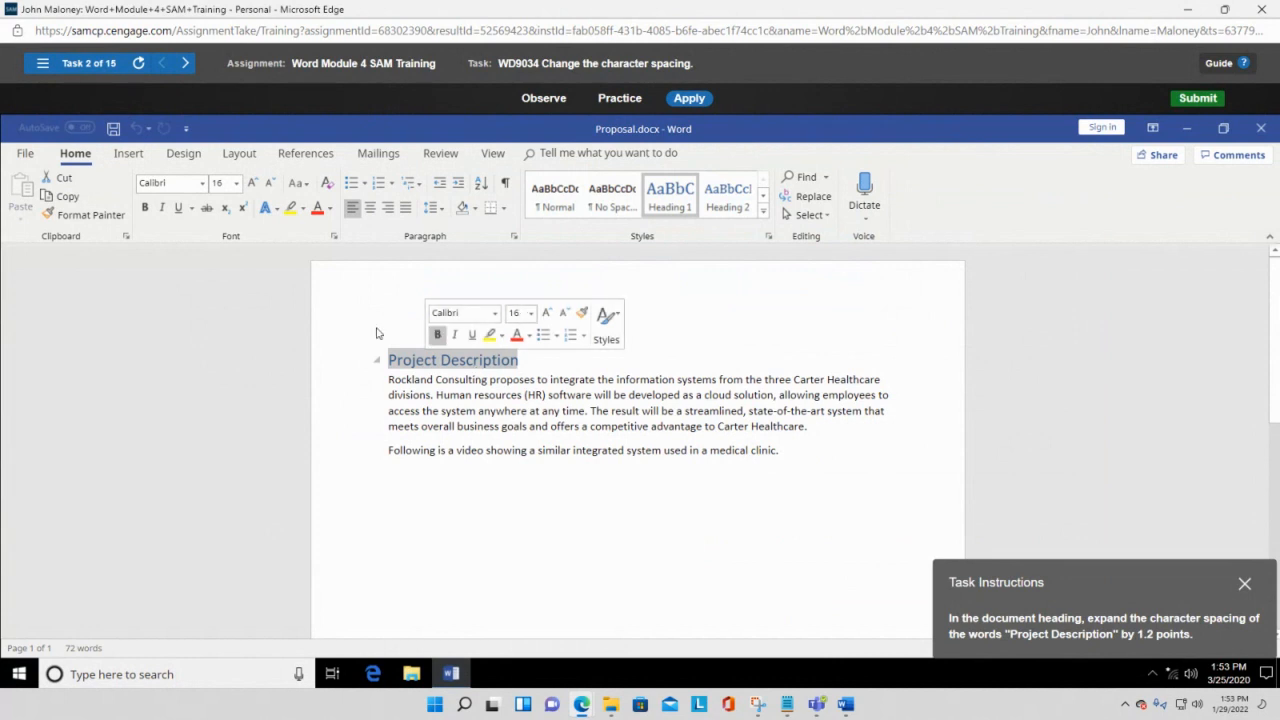
pyautogui.click(334, 237)
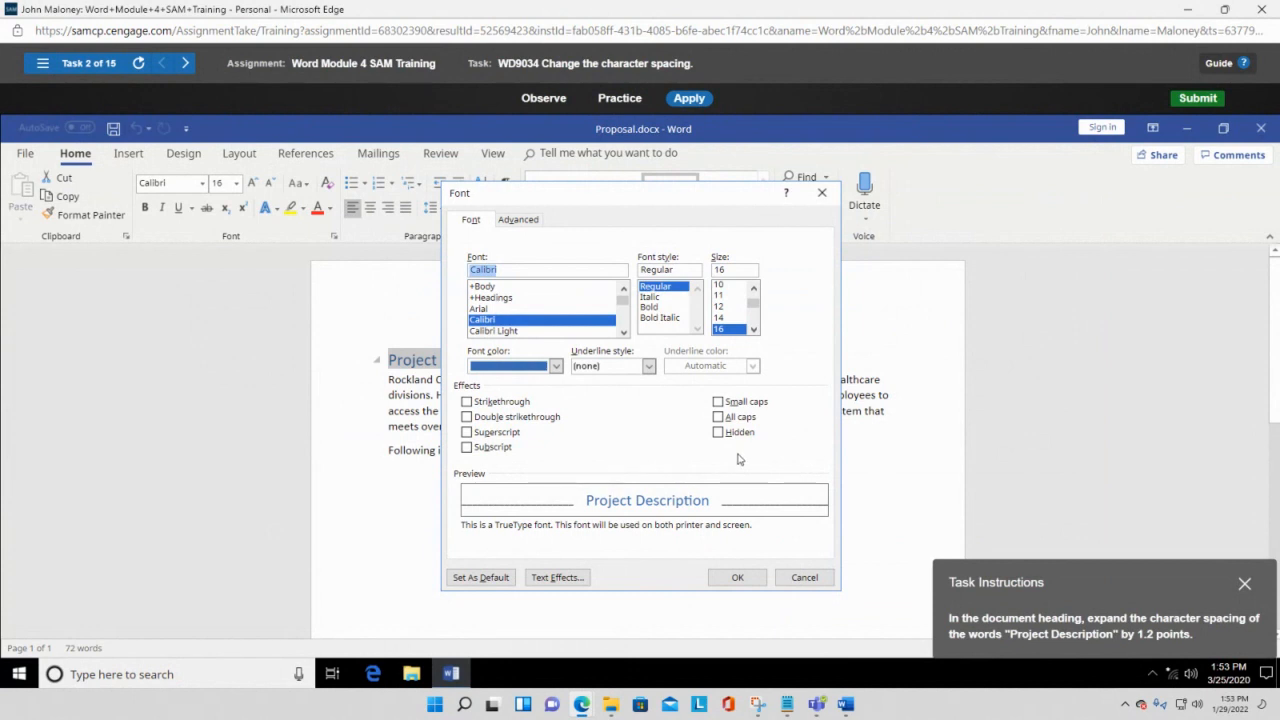
pyautogui.click(511, 224)
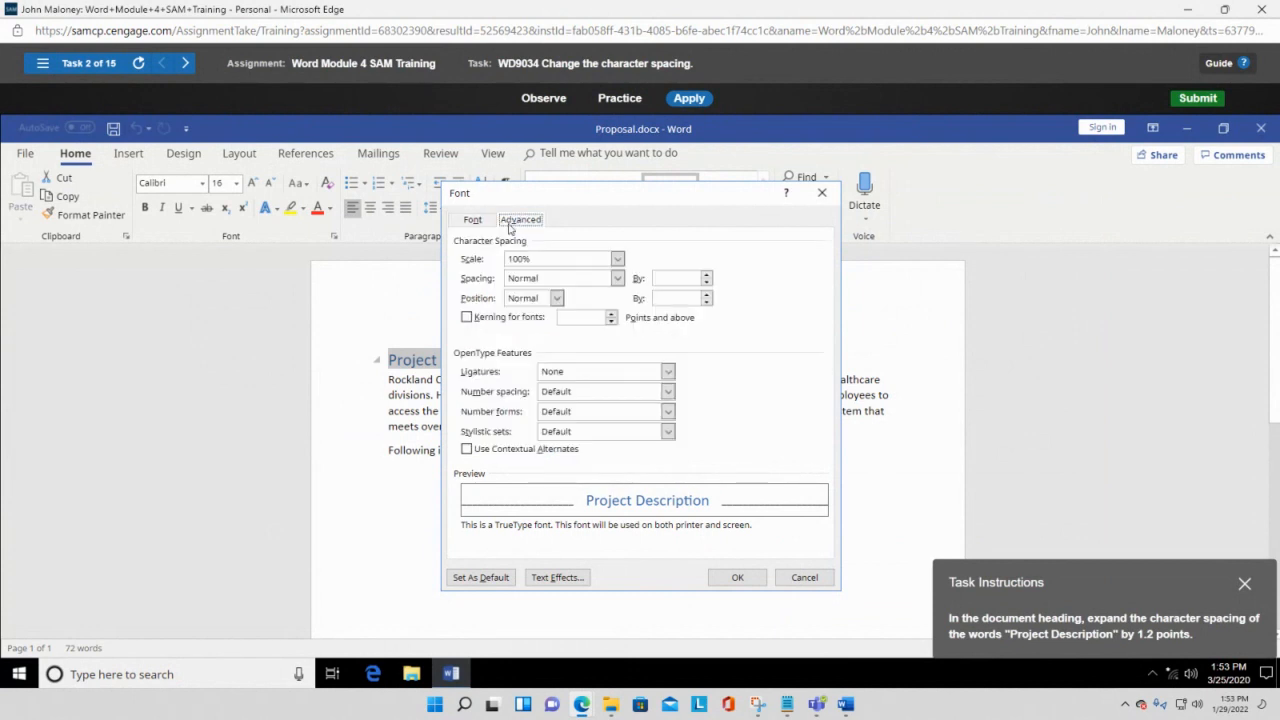
pyautogui.click(618, 279)
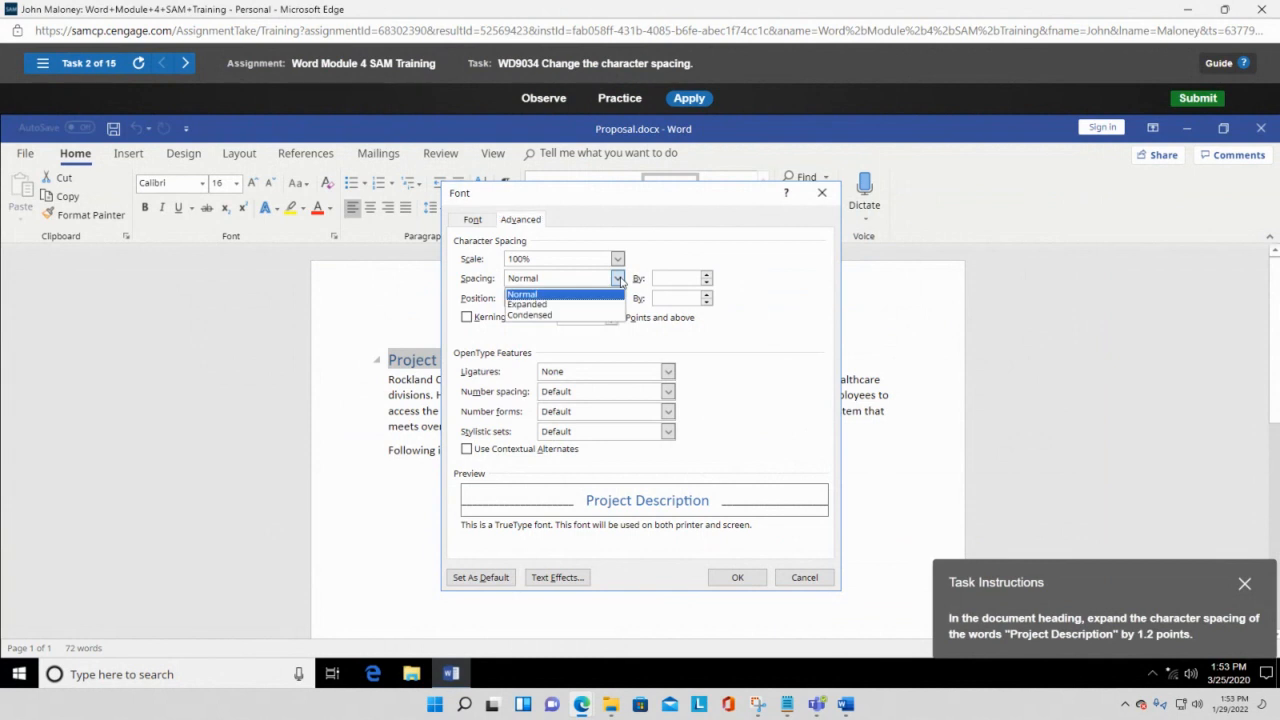
pyautogui.click(600, 304)
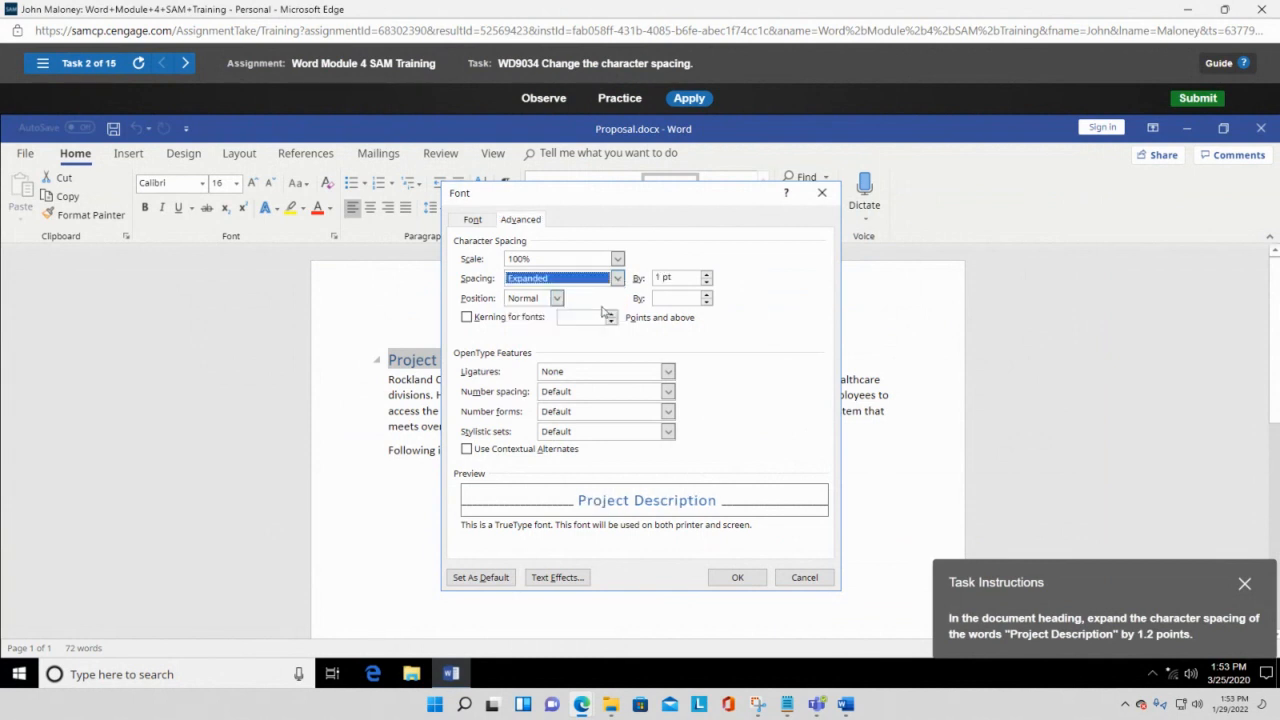
pyautogui.click(706, 275)
pyautogui.click(706, 275)
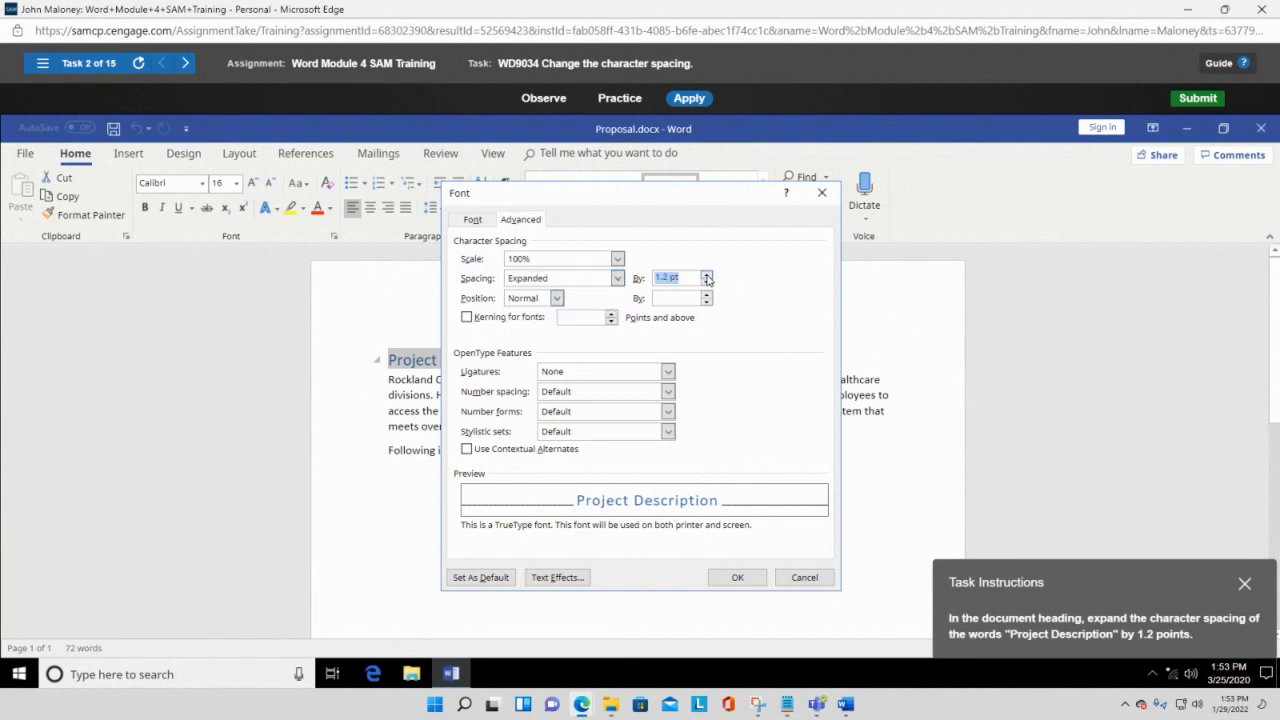
pyautogui.click(750, 577)
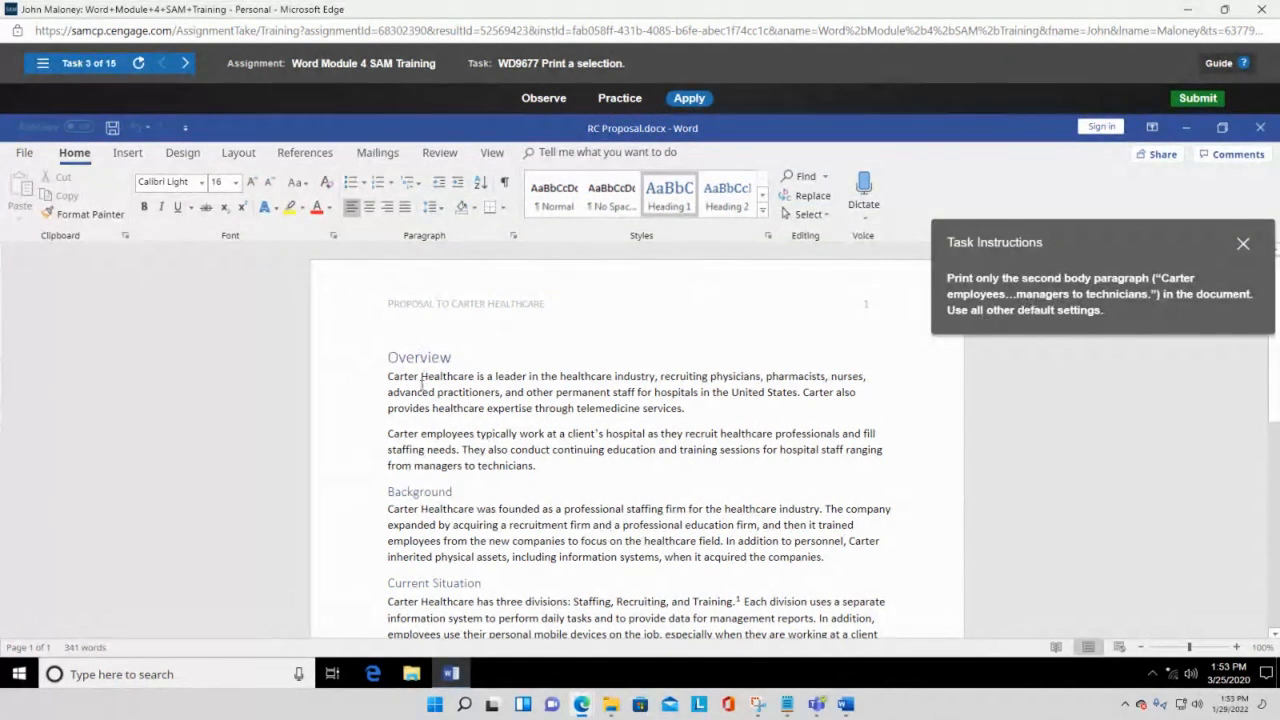
# Select the second body paragraph of the RC Proposal document, from "Carter employees" through "managers to technicians.".
pyautogui.moveTo(389, 434); pyautogui.dragTo(546, 458)
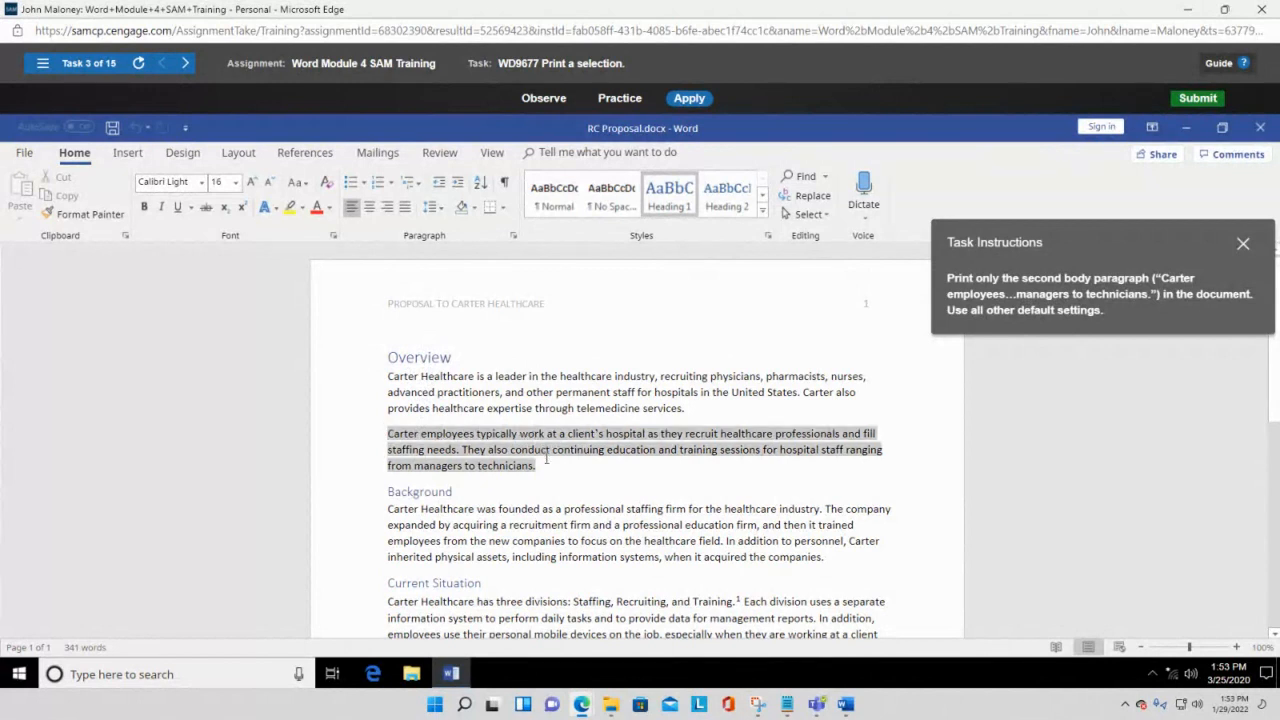
pyautogui.click(546, 491)
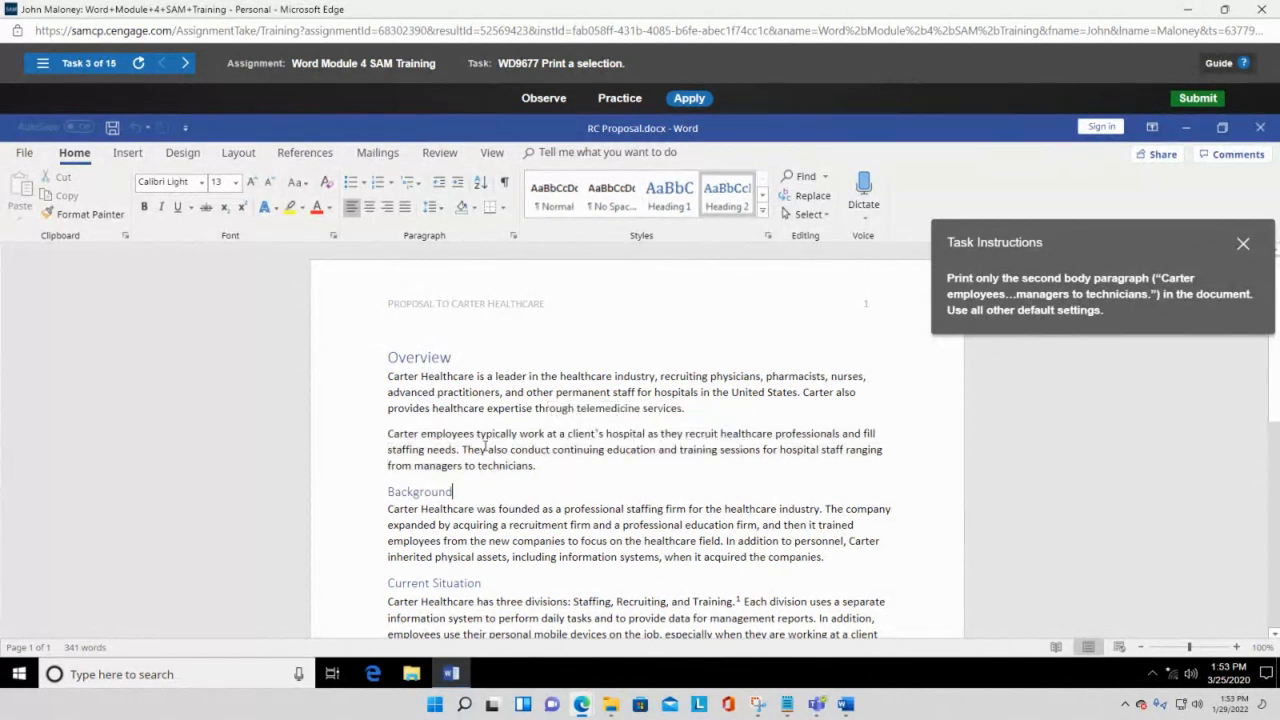
pyautogui.tripleClick(409, 432)
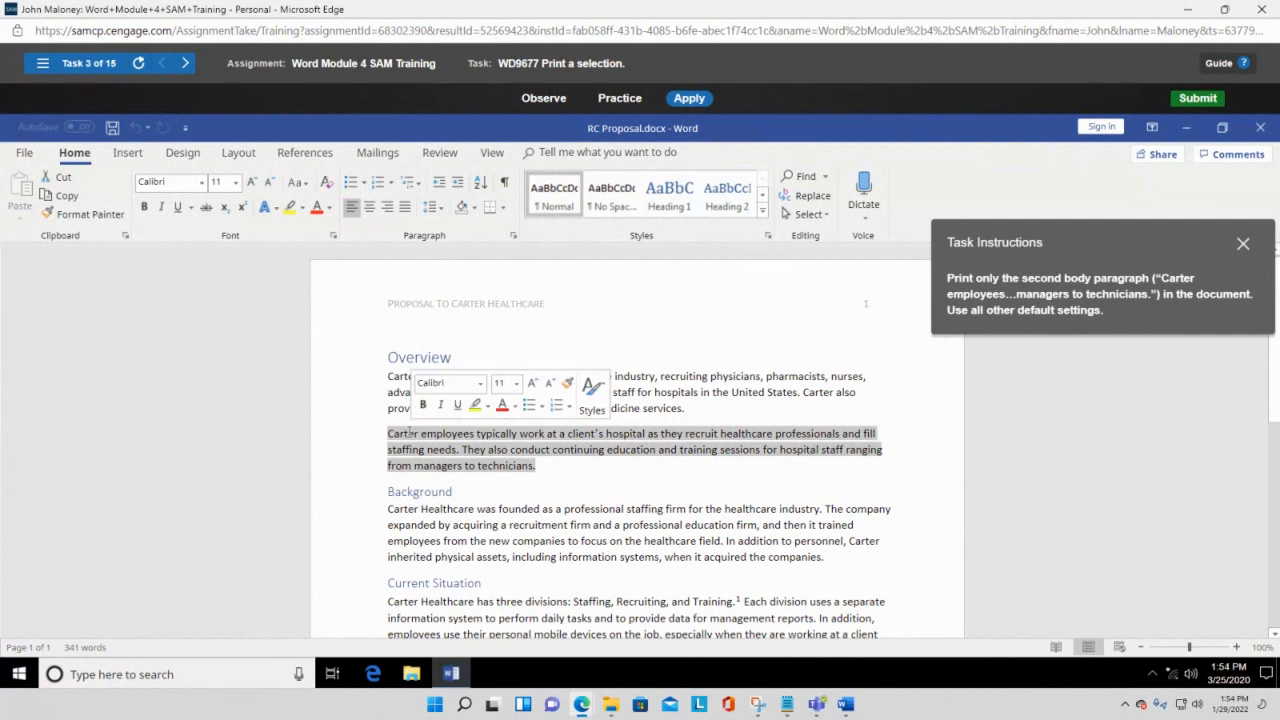
pyautogui.click(567, 490)
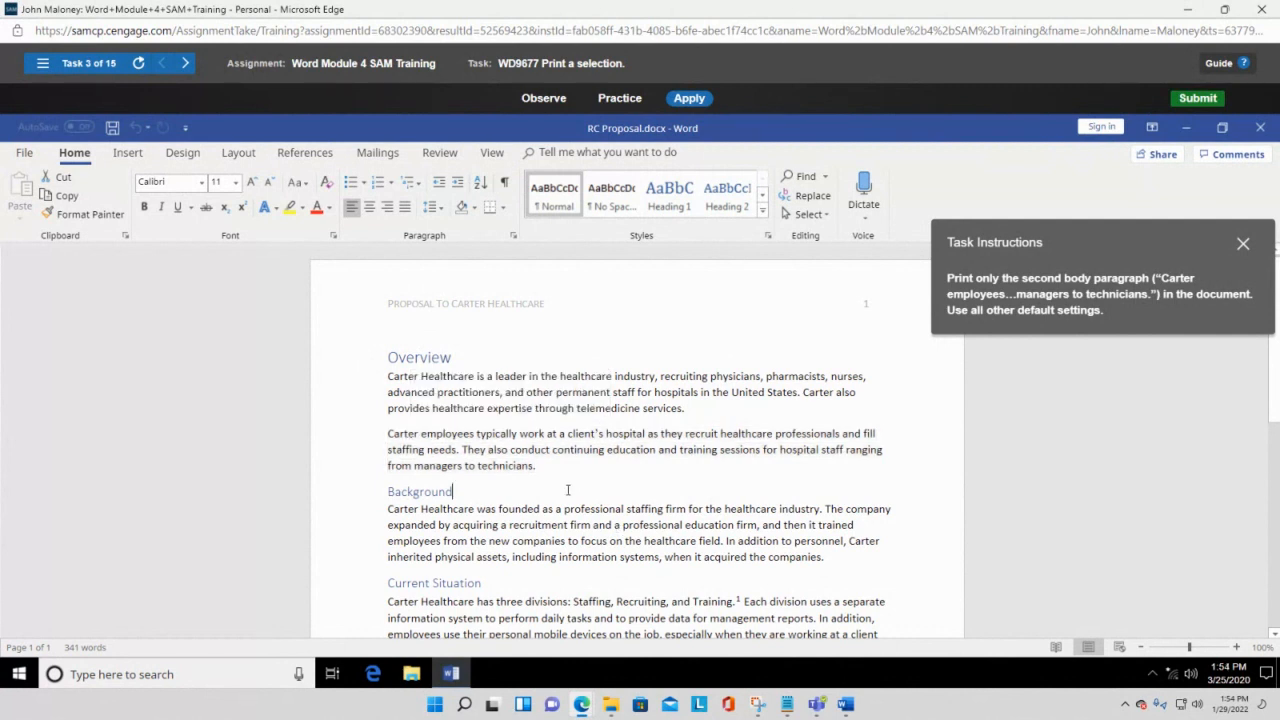
pyautogui.click(390, 433)
pyautogui.moveTo(389, 431); pyautogui.dragTo(575, 460)
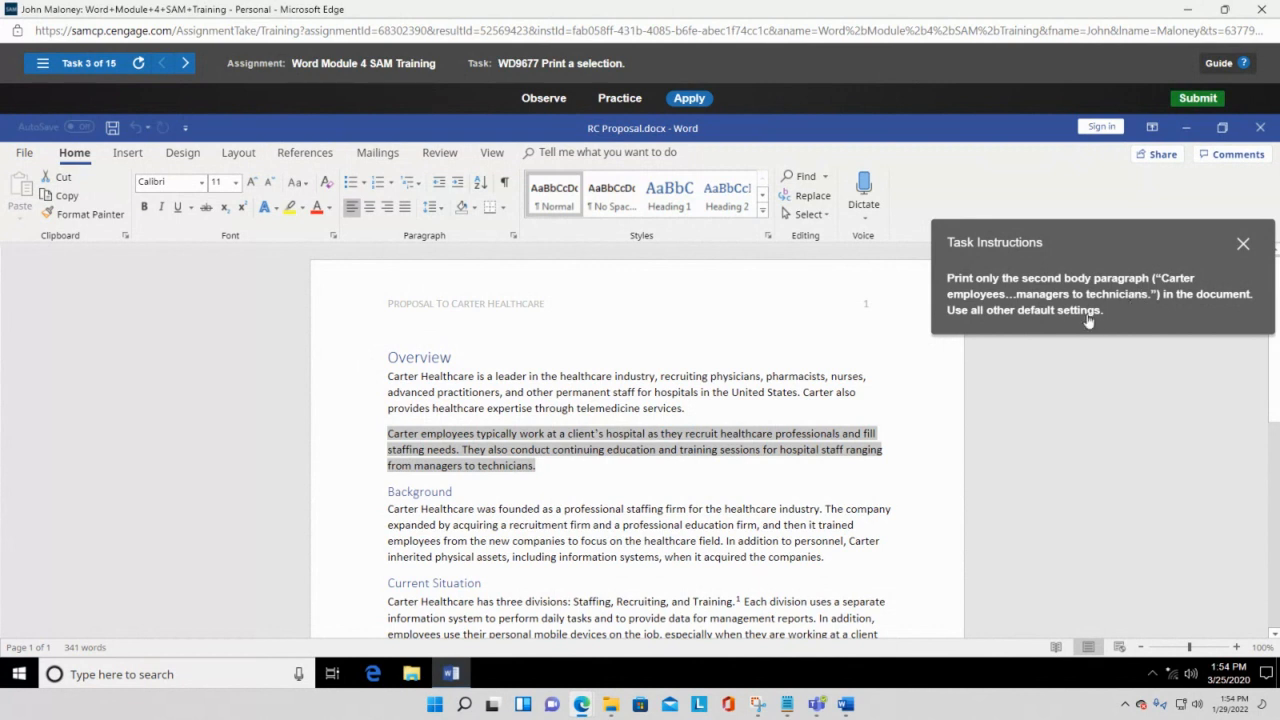
# Print only the selected second body paragraph using the Print Selection setting, leaving all other print settings at their defaults.
pyautogui.click(24, 152)
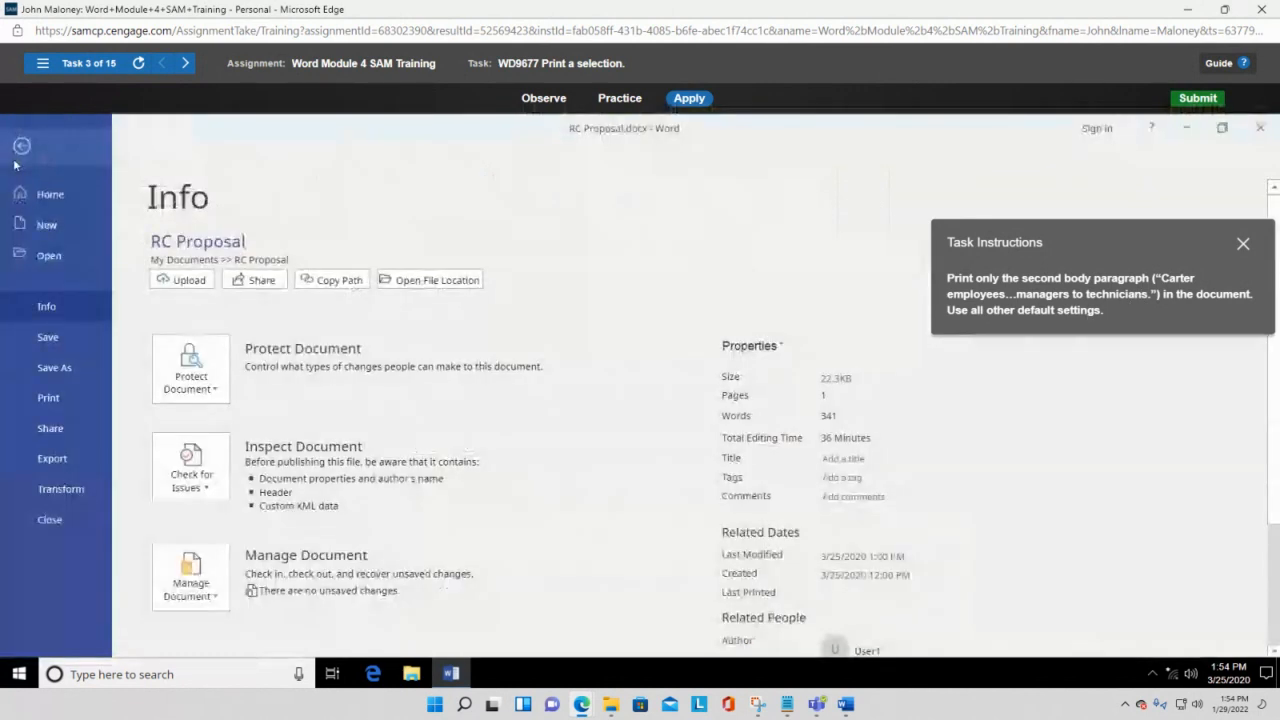
pyautogui.click(45, 399)
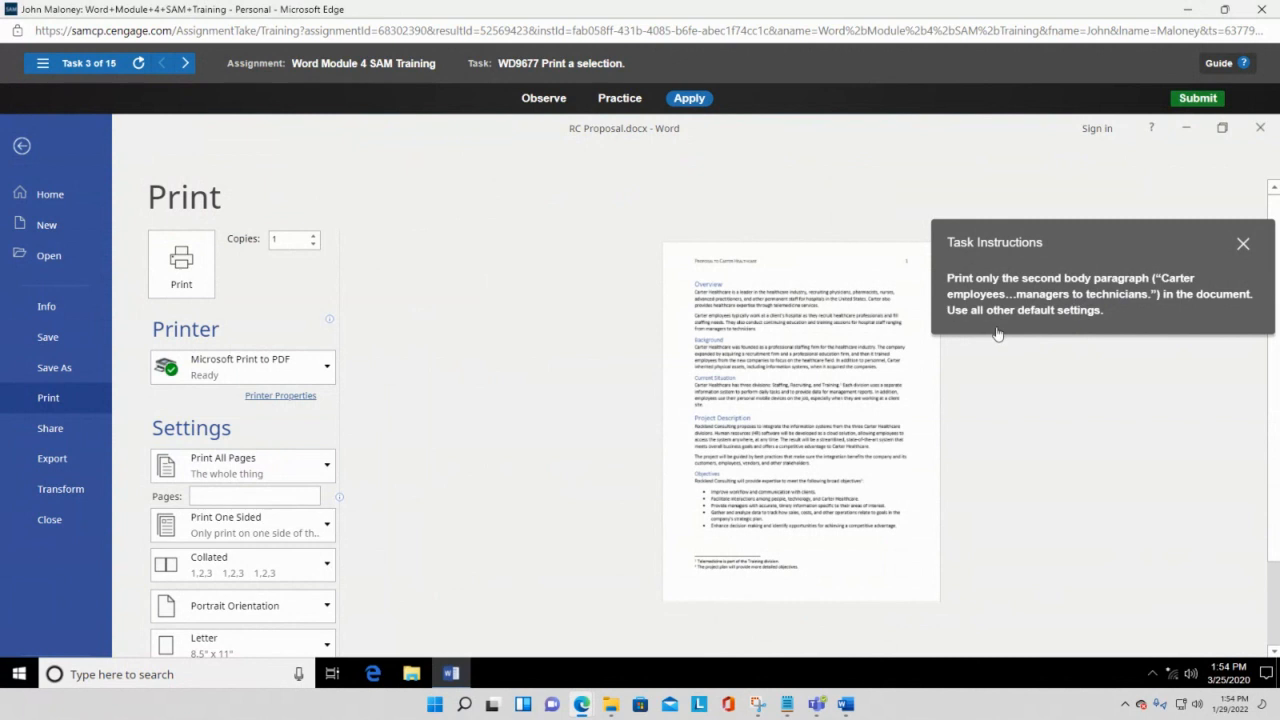
pyautogui.click(328, 466)
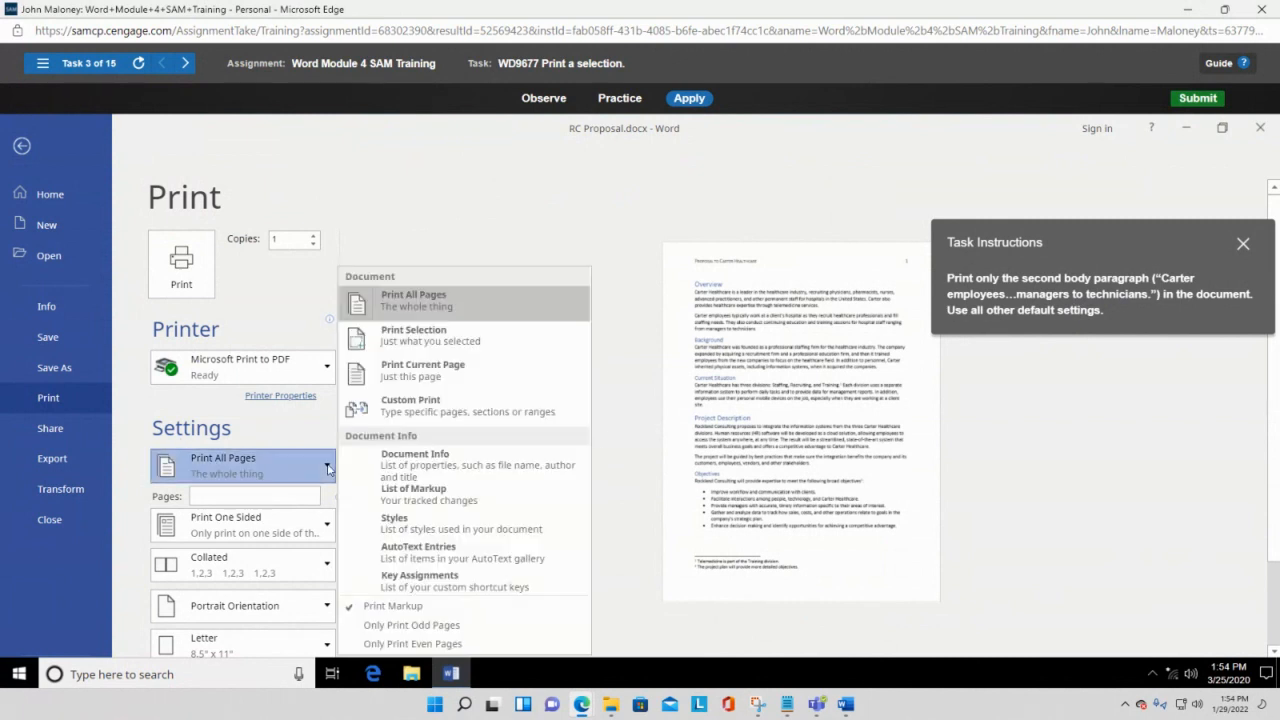
pyautogui.click(408, 340)
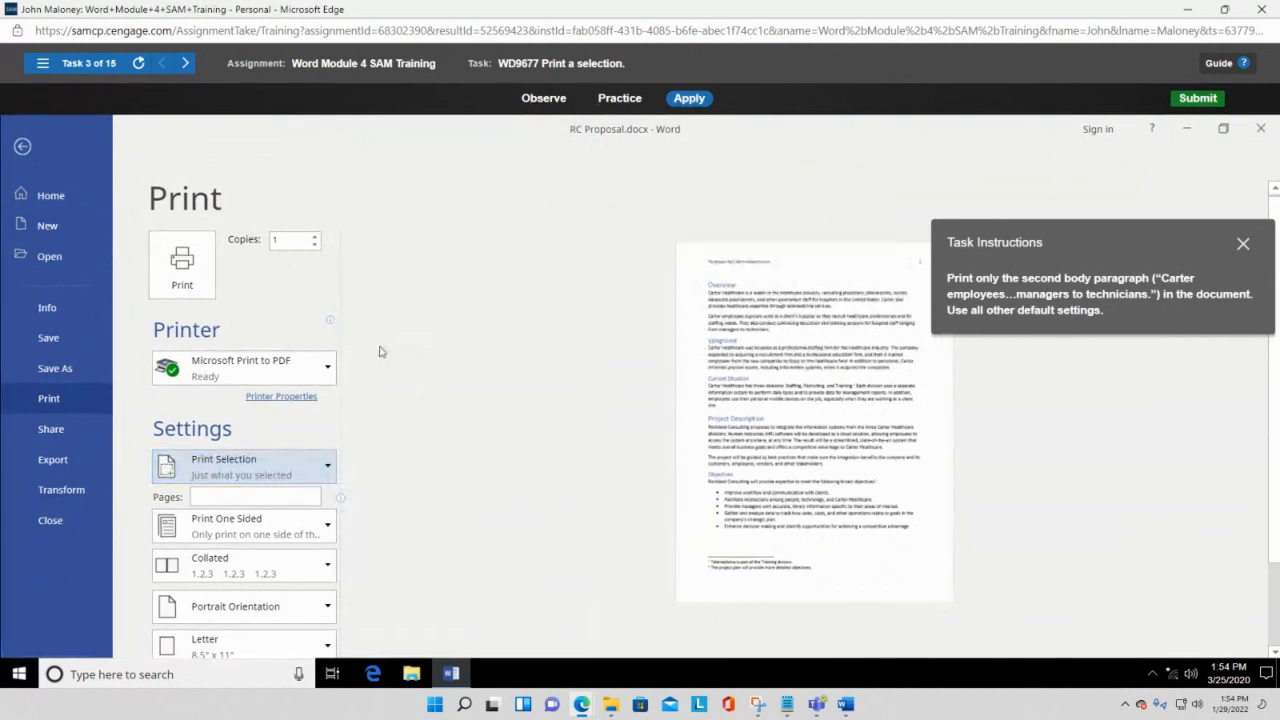
pyautogui.click(182, 264)
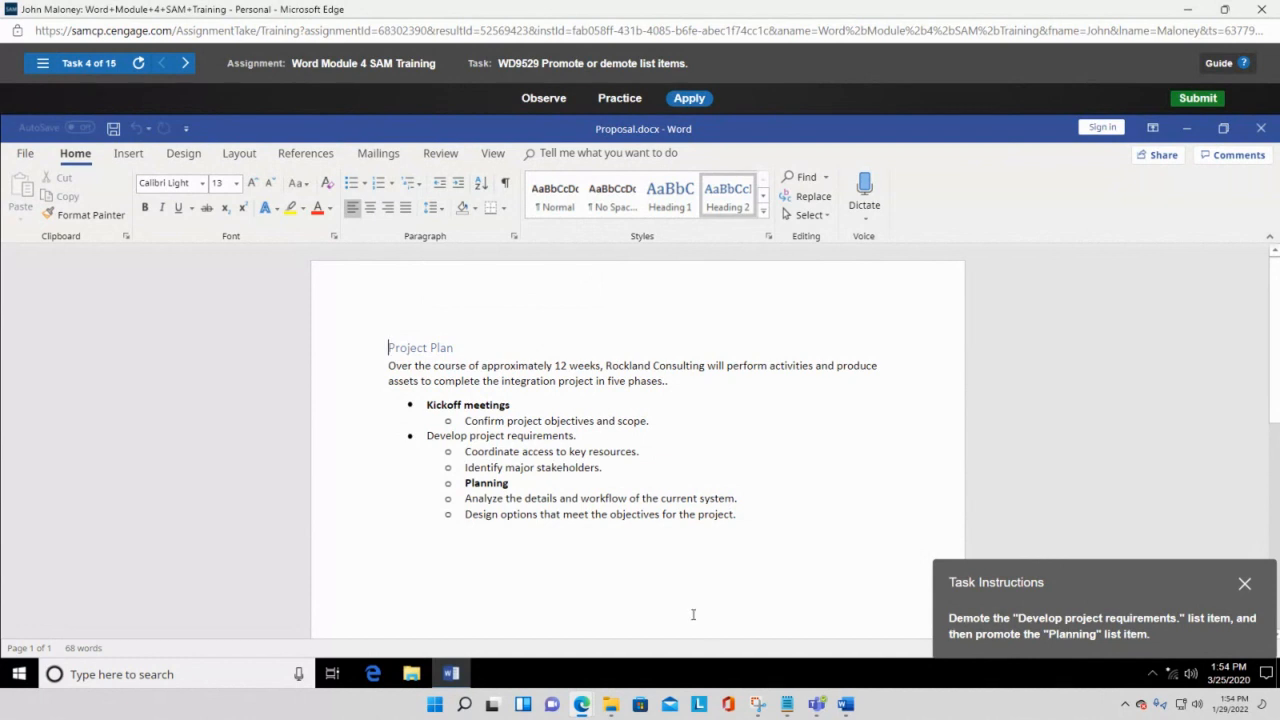
# Demote the "Develop project requirements." list item and promote the "Planning" list item in the Project Plan list.
pyautogui.moveTo(426, 436); pyautogui.dragTo(581, 444)
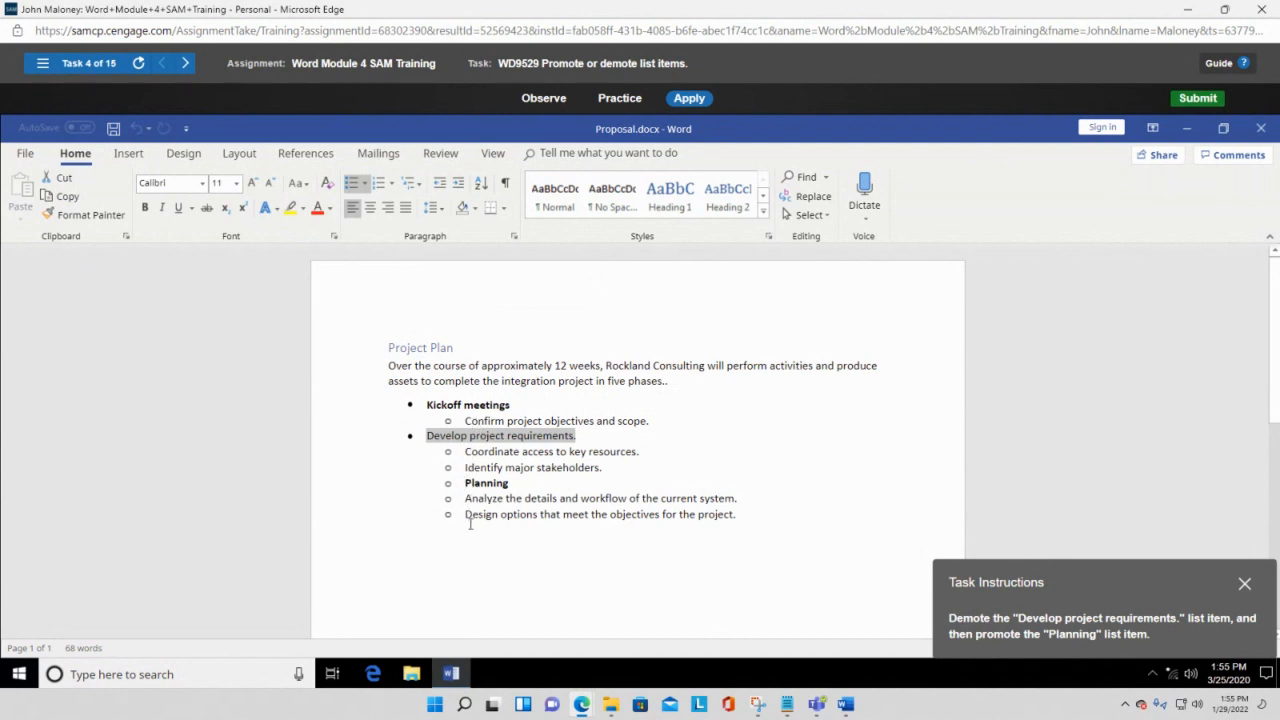
pyautogui.click(457, 184)
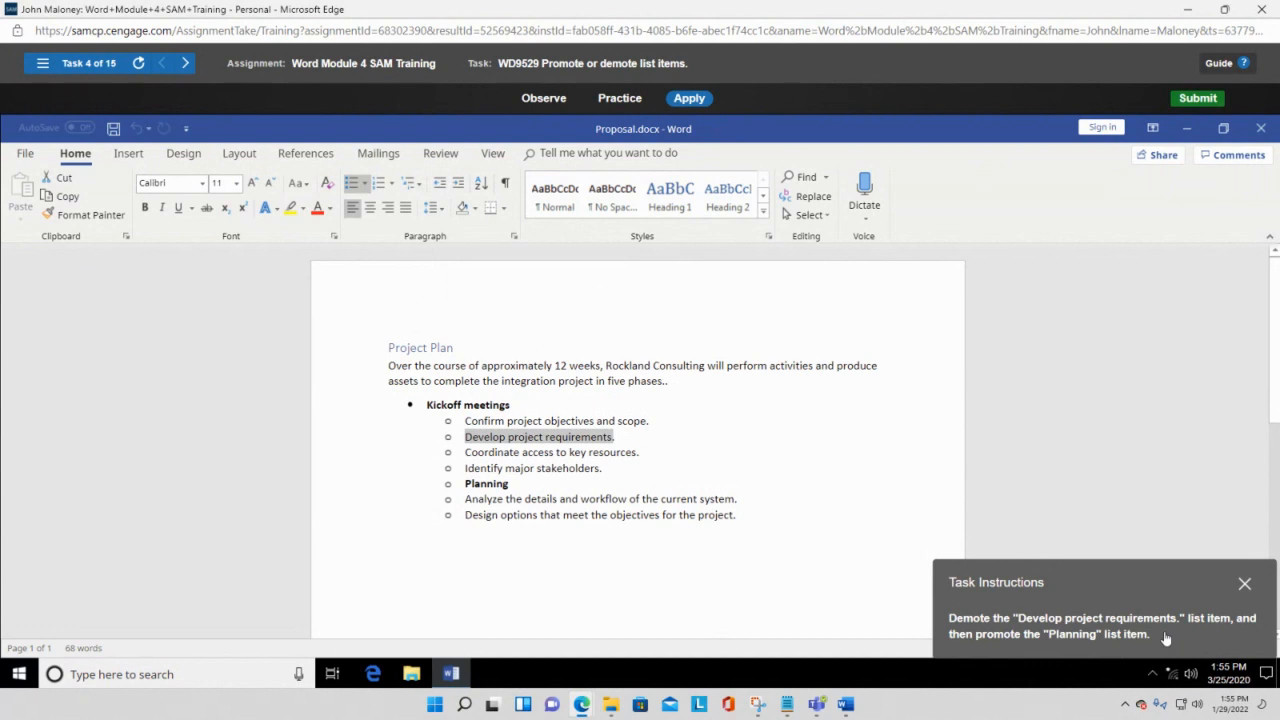
pyautogui.doubleClick(470, 484)
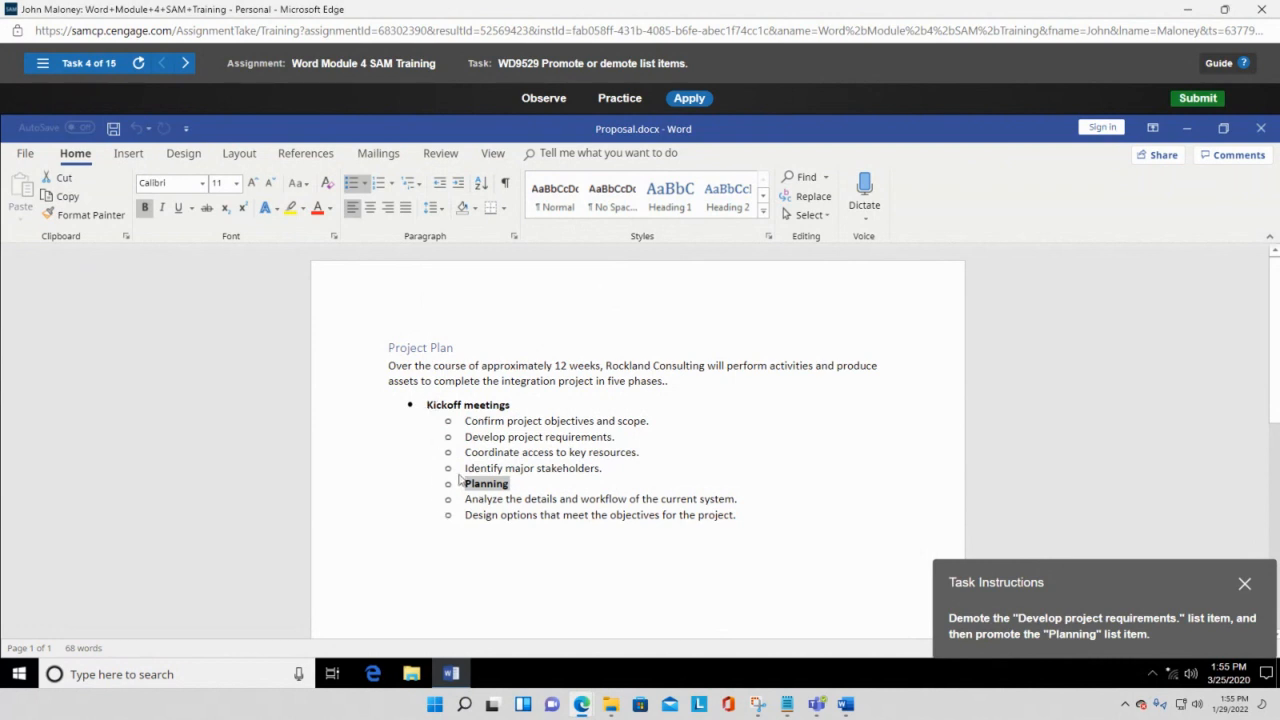
pyautogui.click(441, 187)
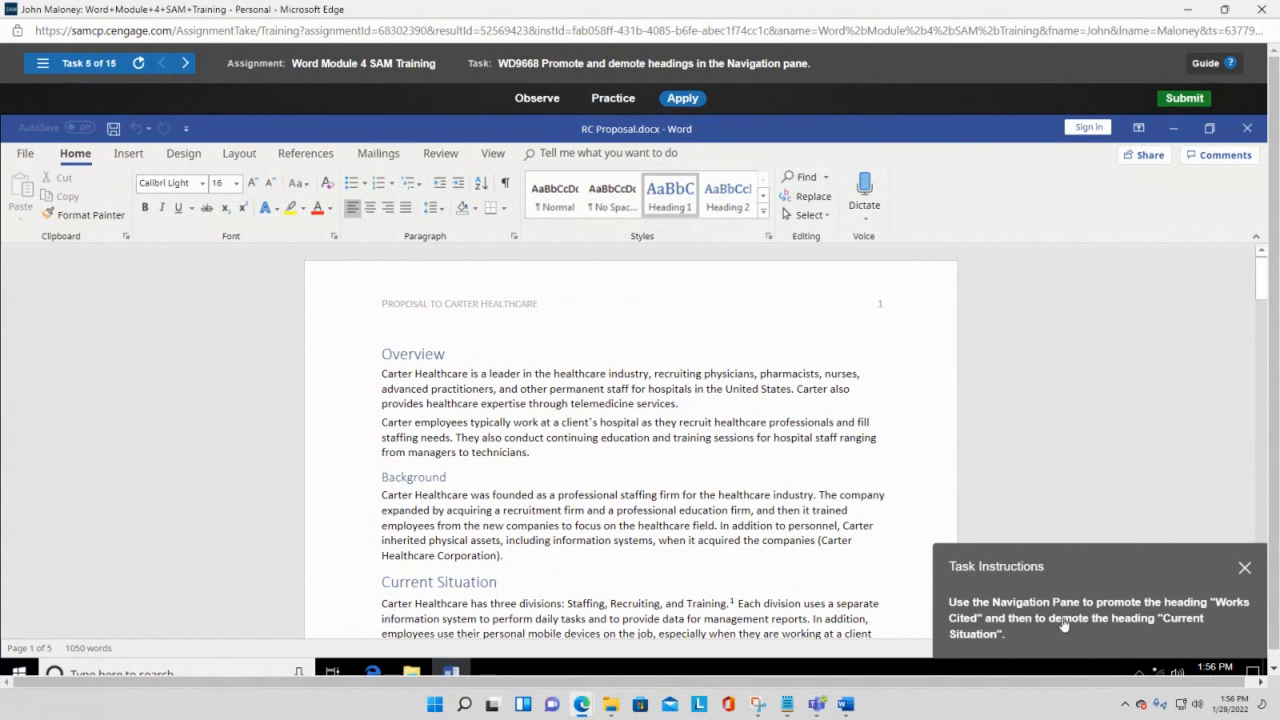
# Locate the "Works Cited" heading on page 5 of the RC Proposal document, moving the task instructions aside.
pyautogui.scroll(-3, 534, 433)
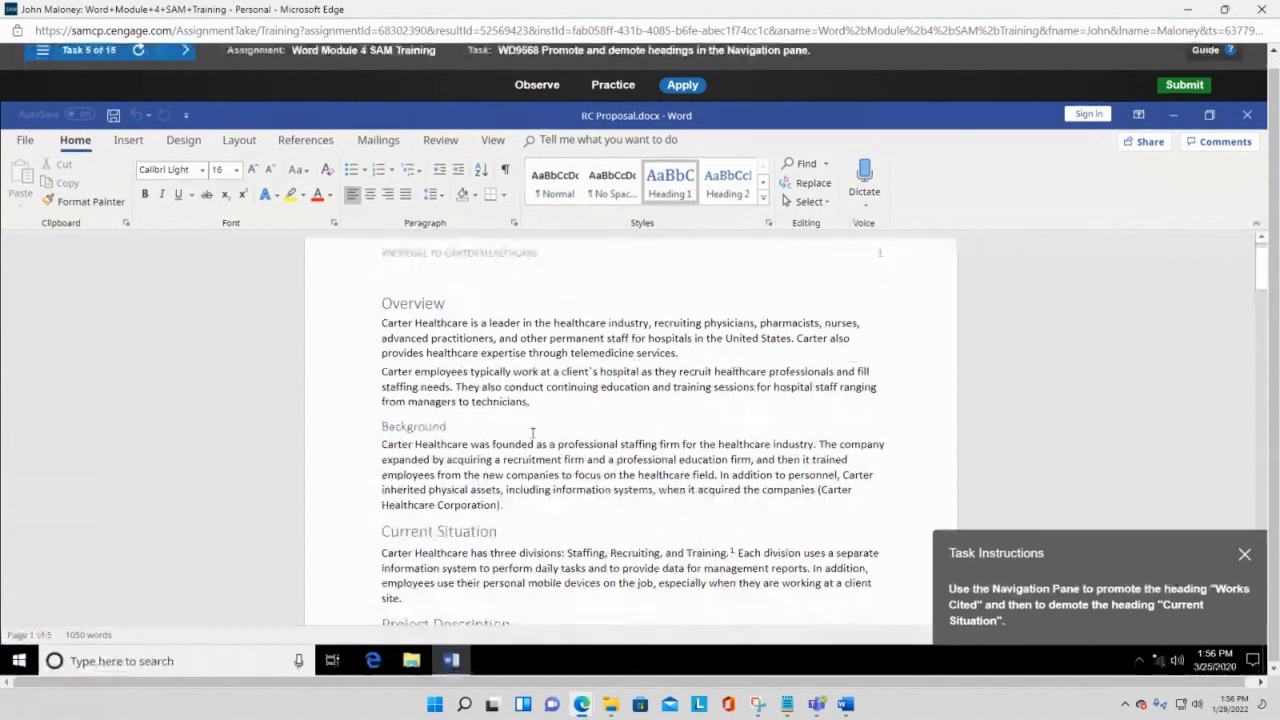
pyautogui.scroll(-6, 534, 433)
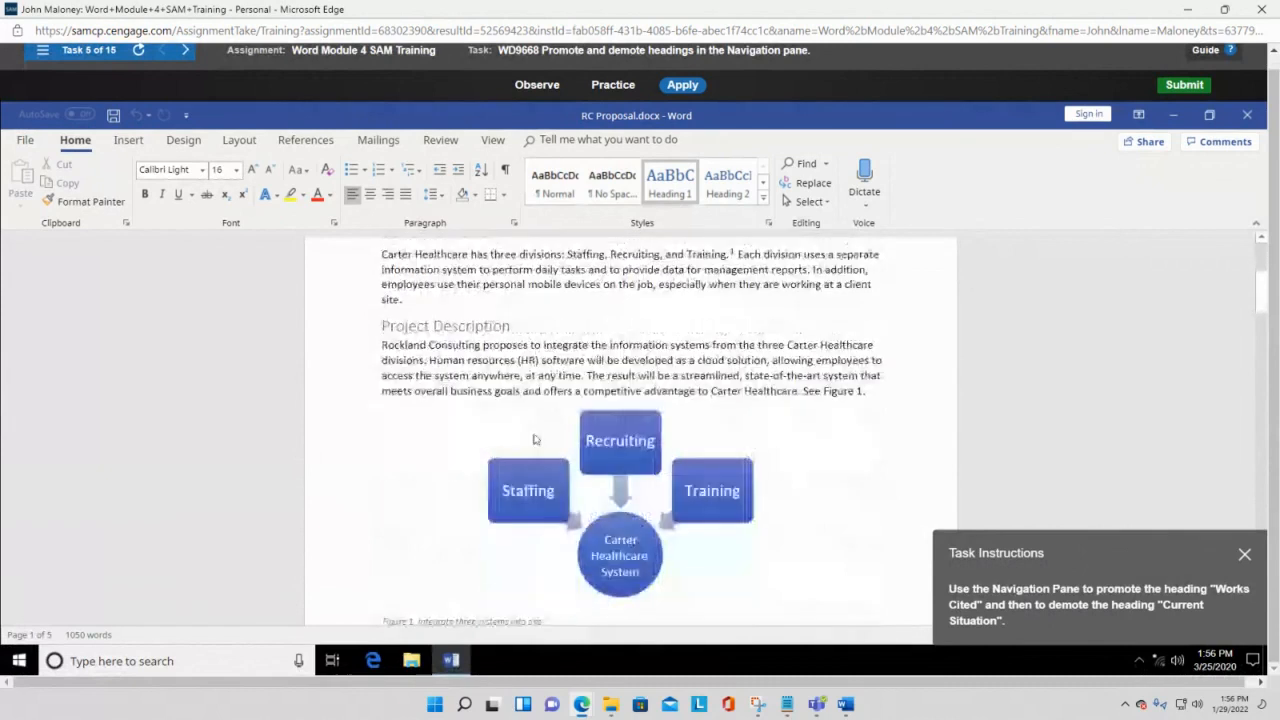
pyautogui.scroll(-6, 538, 432)
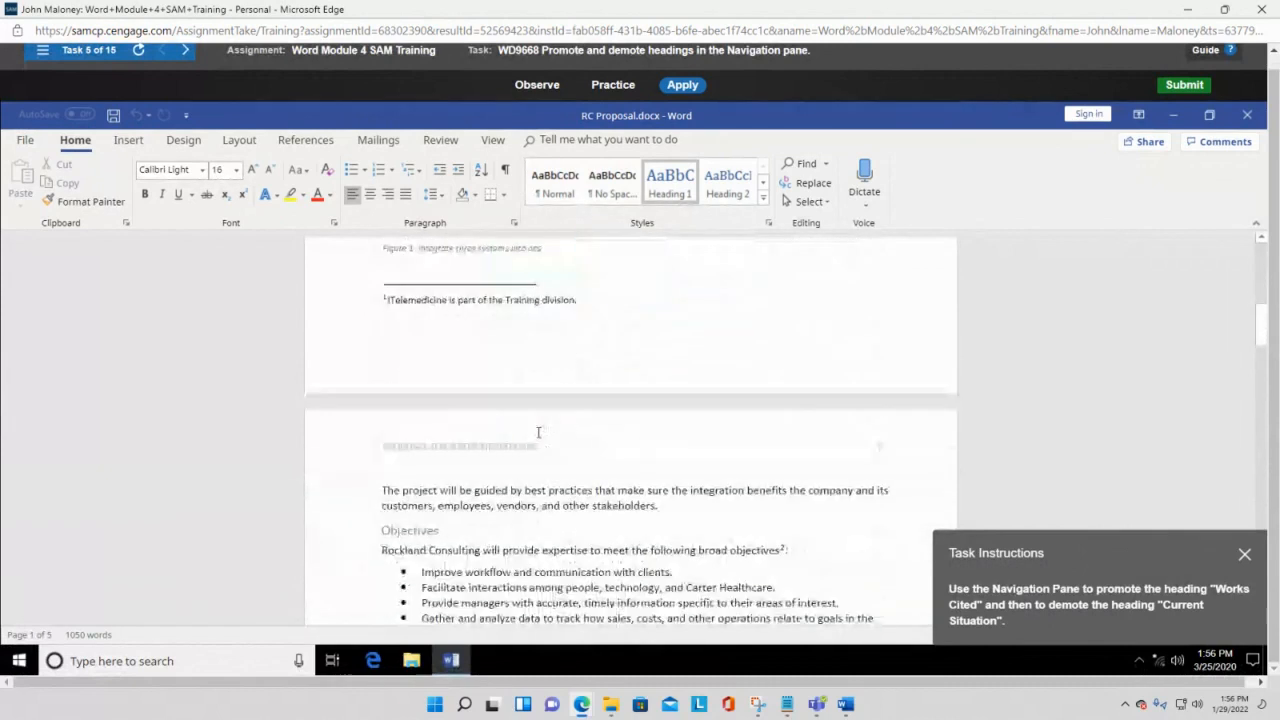
pyautogui.scroll(-6, 538, 432)
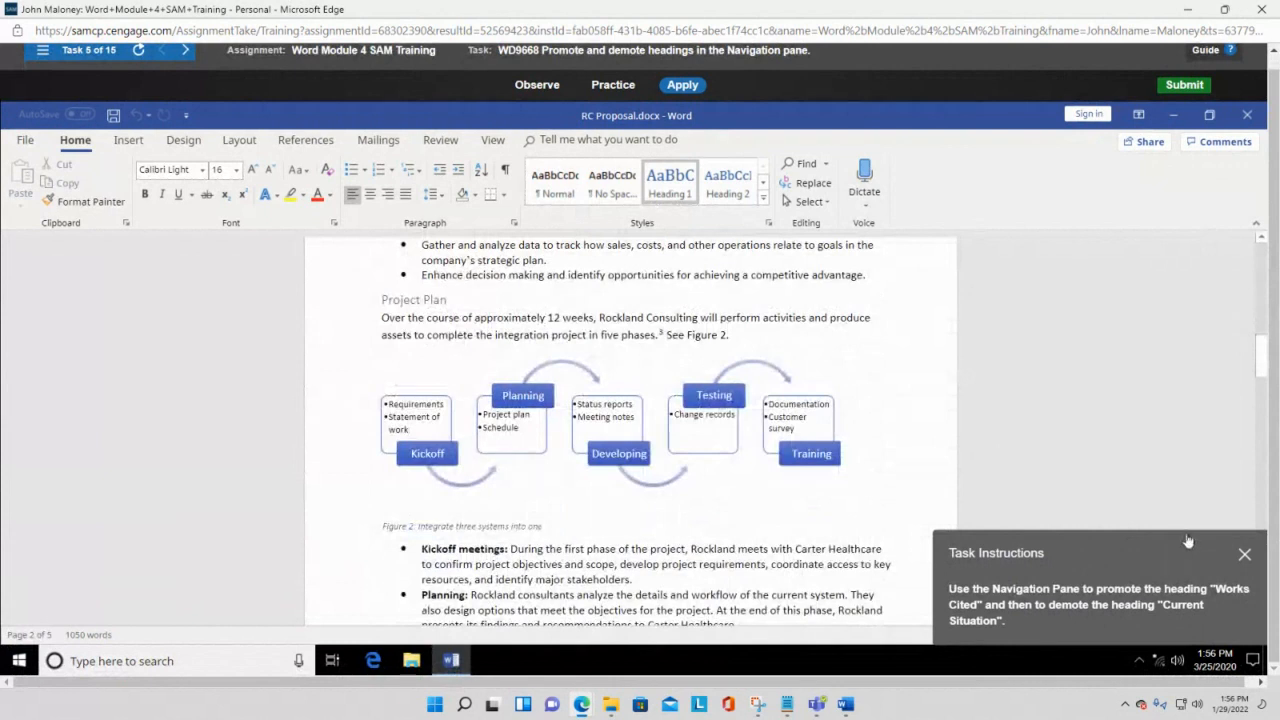
pyautogui.moveTo(1190, 542); pyautogui.dragTo(245, 289)
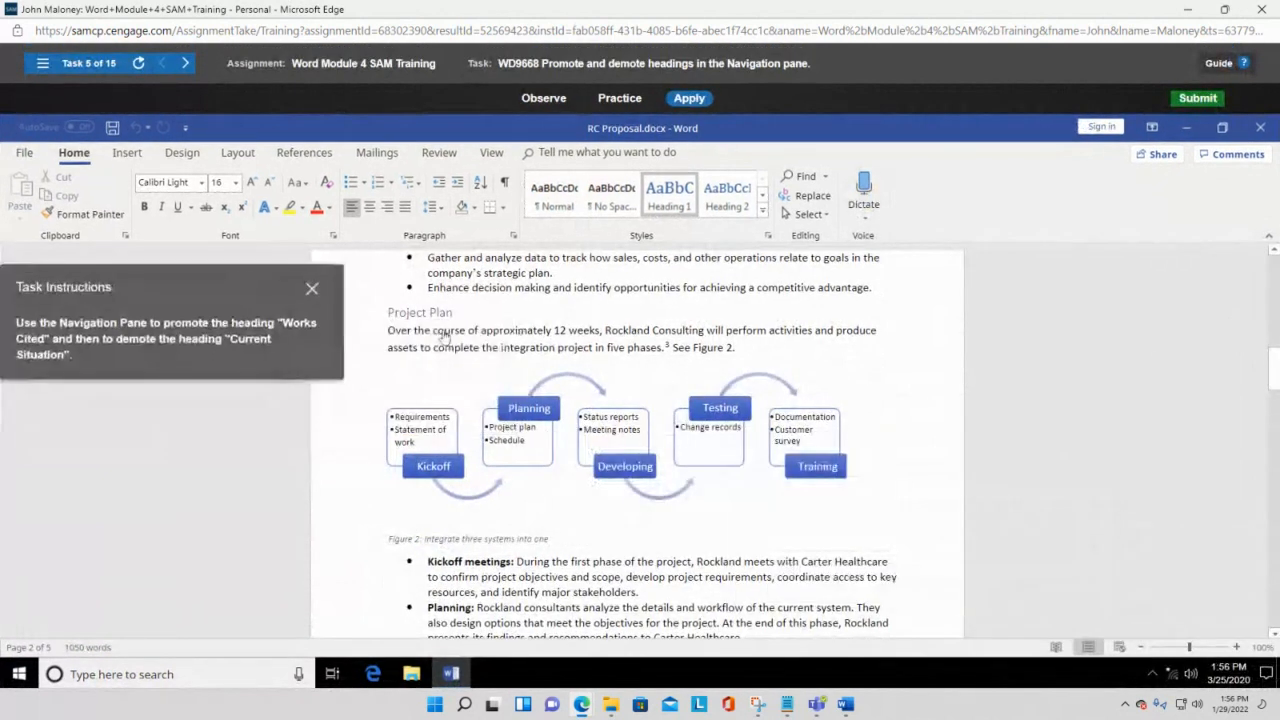
pyautogui.moveTo(1276, 381); pyautogui.dragTo(1276, 697)
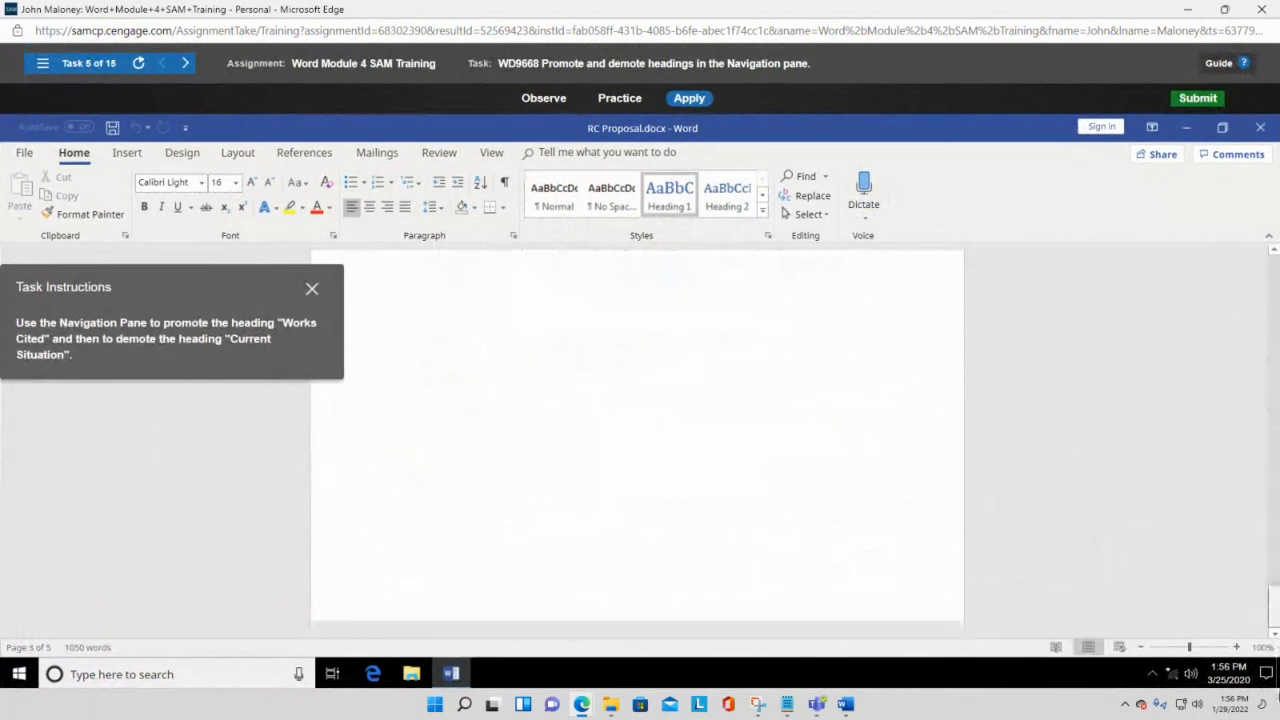
pyautogui.moveTo(1279, 646); pyautogui.dragTo(1274, 572)
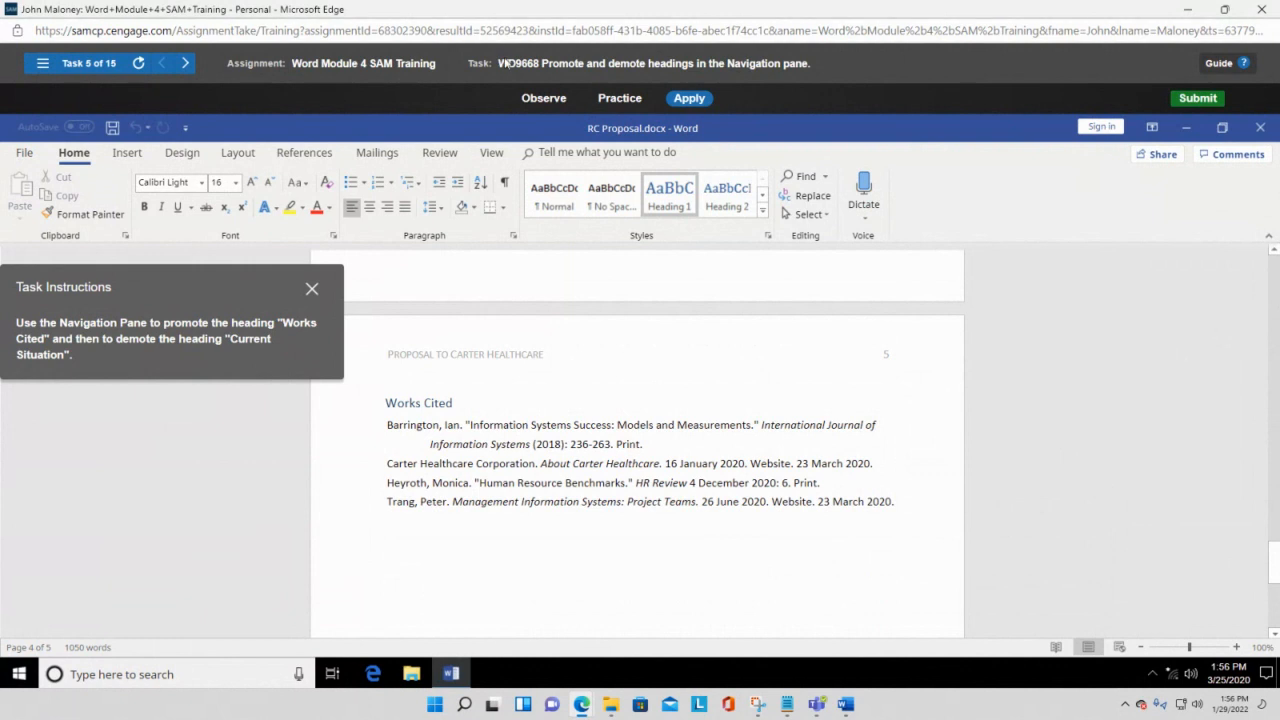
# Try to promote the "Works Cited" heading directly in the document by decreasing and increasing its indent.
pyautogui.click(308, 154)
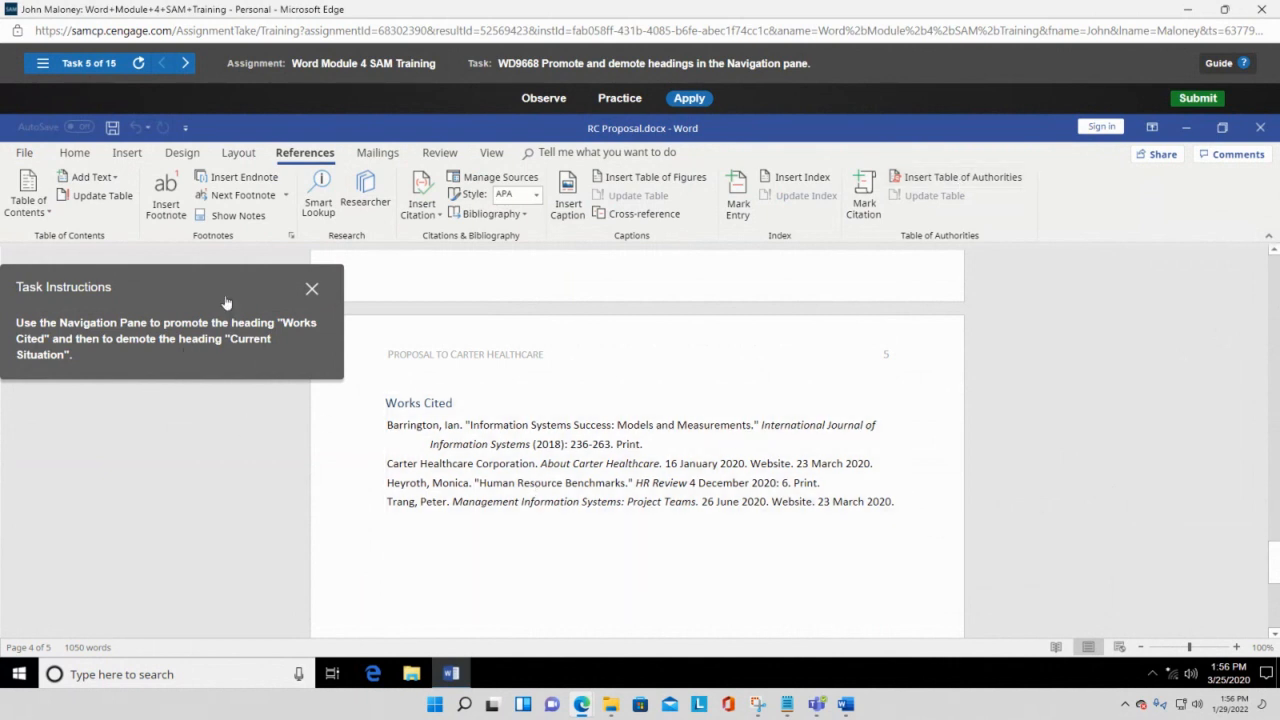
pyautogui.moveTo(215, 289); pyautogui.dragTo(1051, 348)
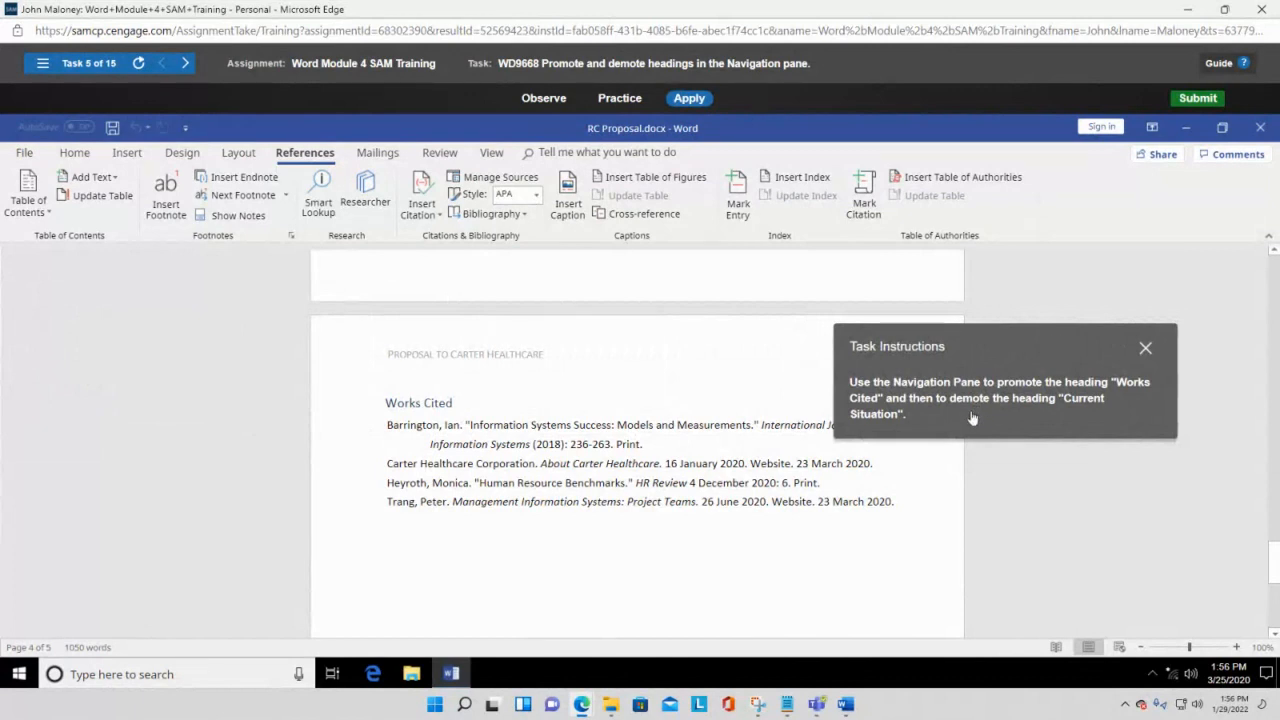
pyautogui.click(390, 405)
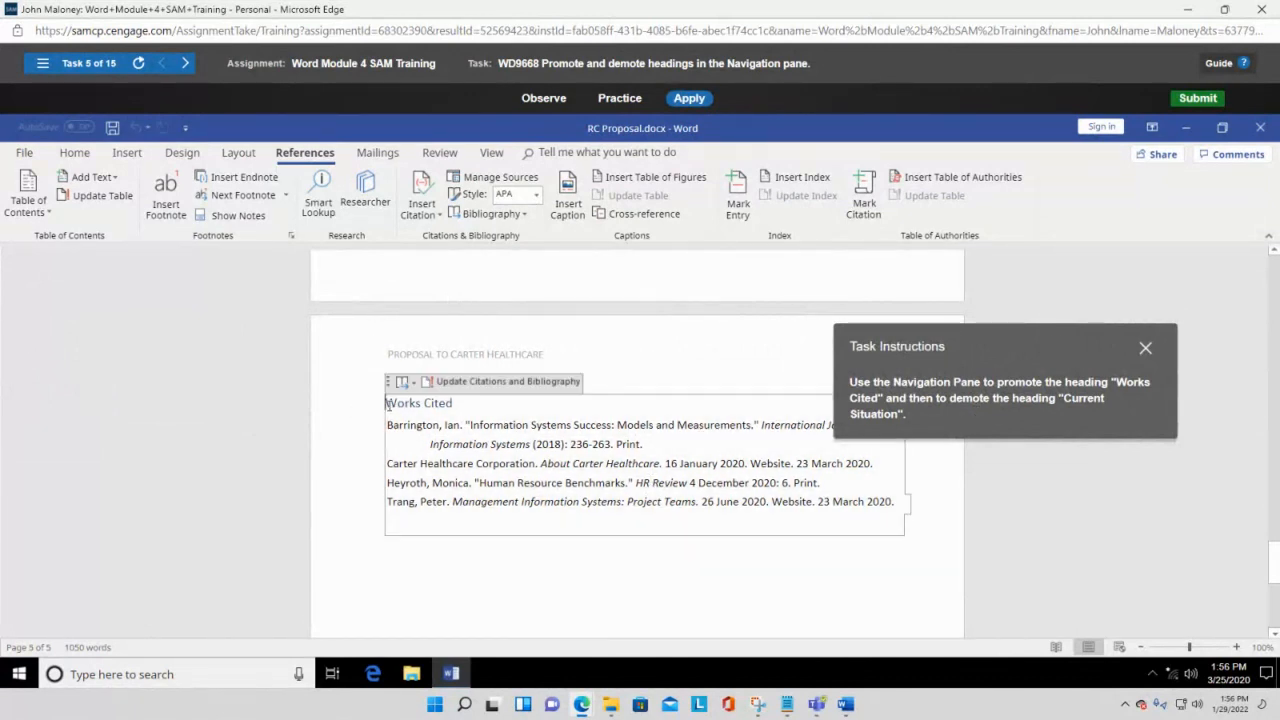
pyautogui.moveTo(388, 405); pyautogui.dragTo(460, 412)
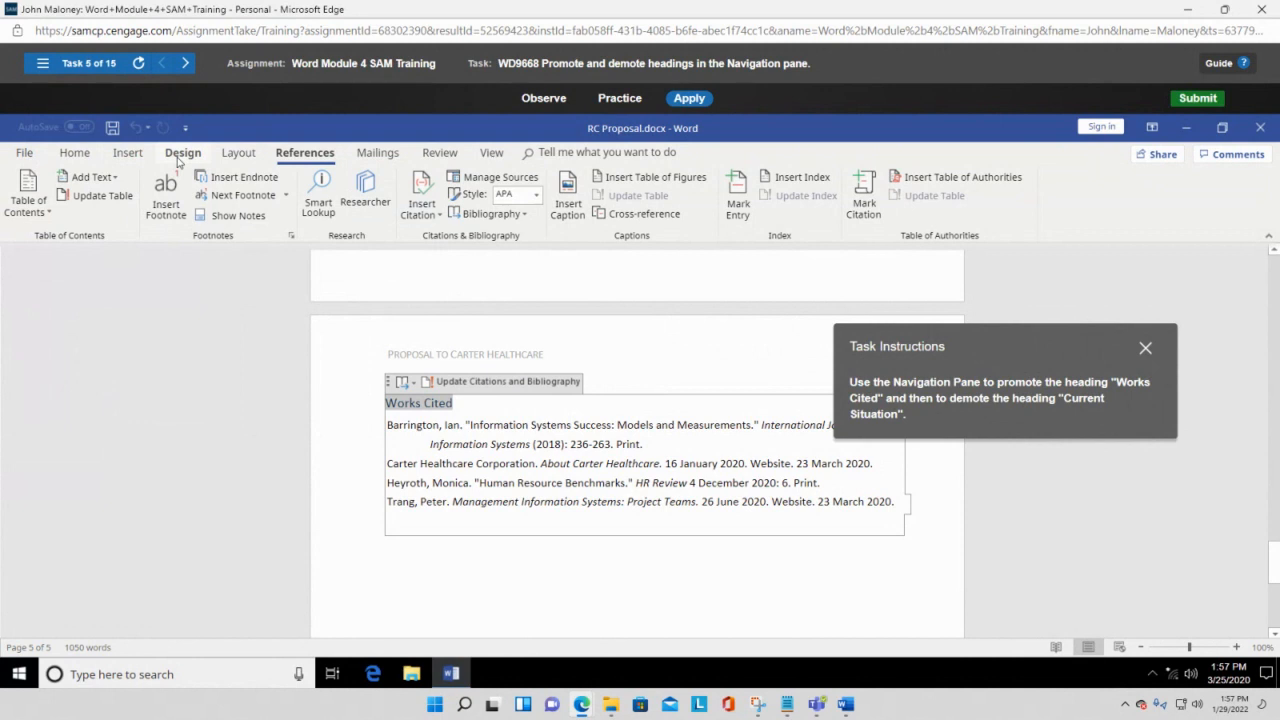
pyautogui.click(88, 158)
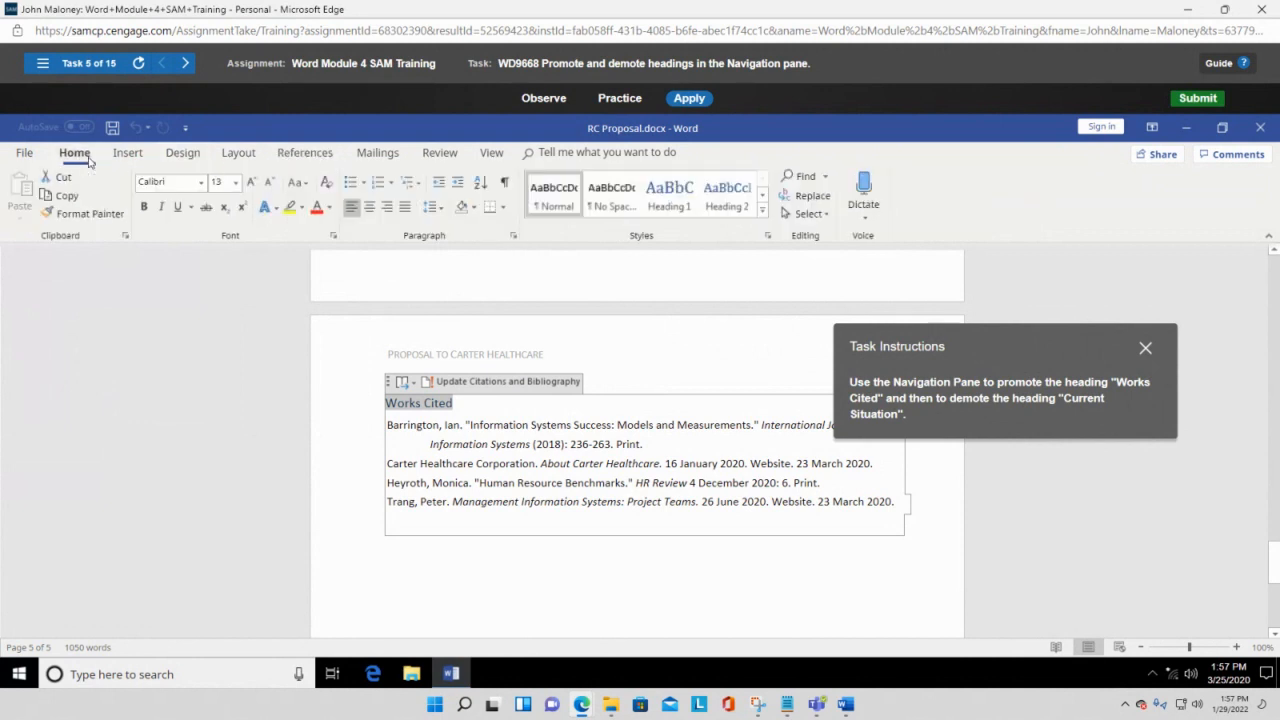
pyautogui.click(440, 184)
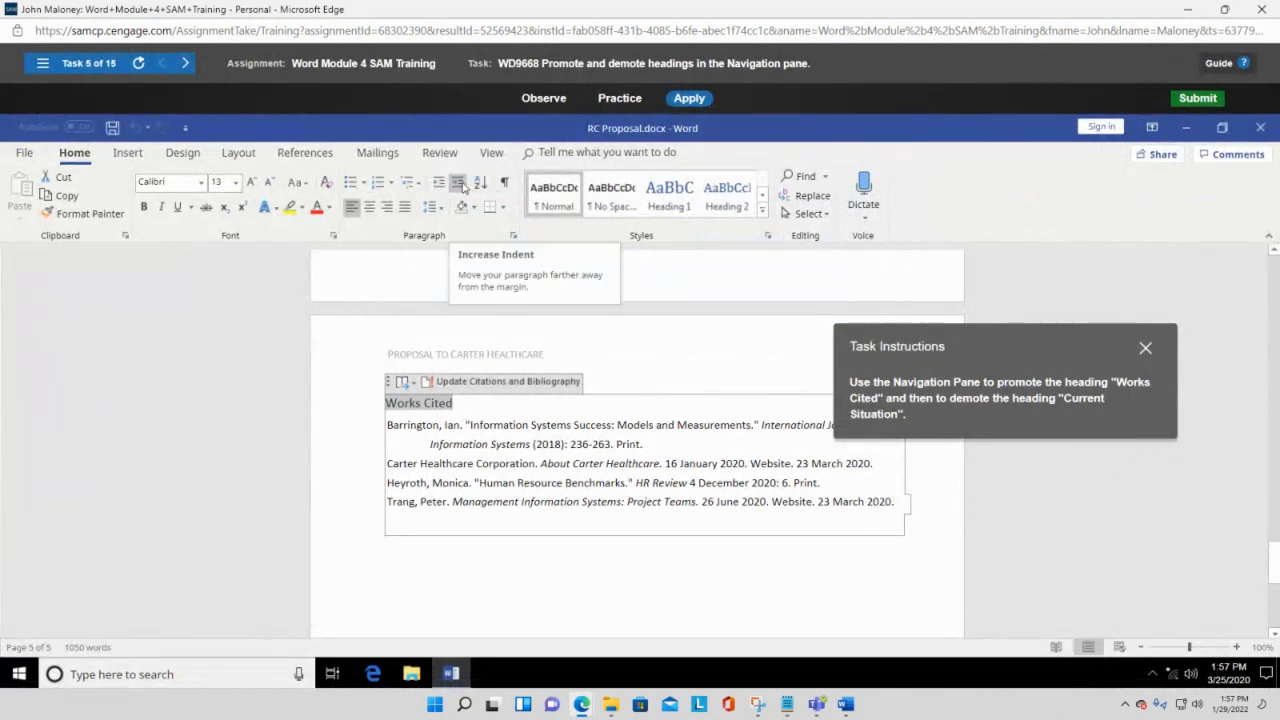
pyautogui.click(462, 187)
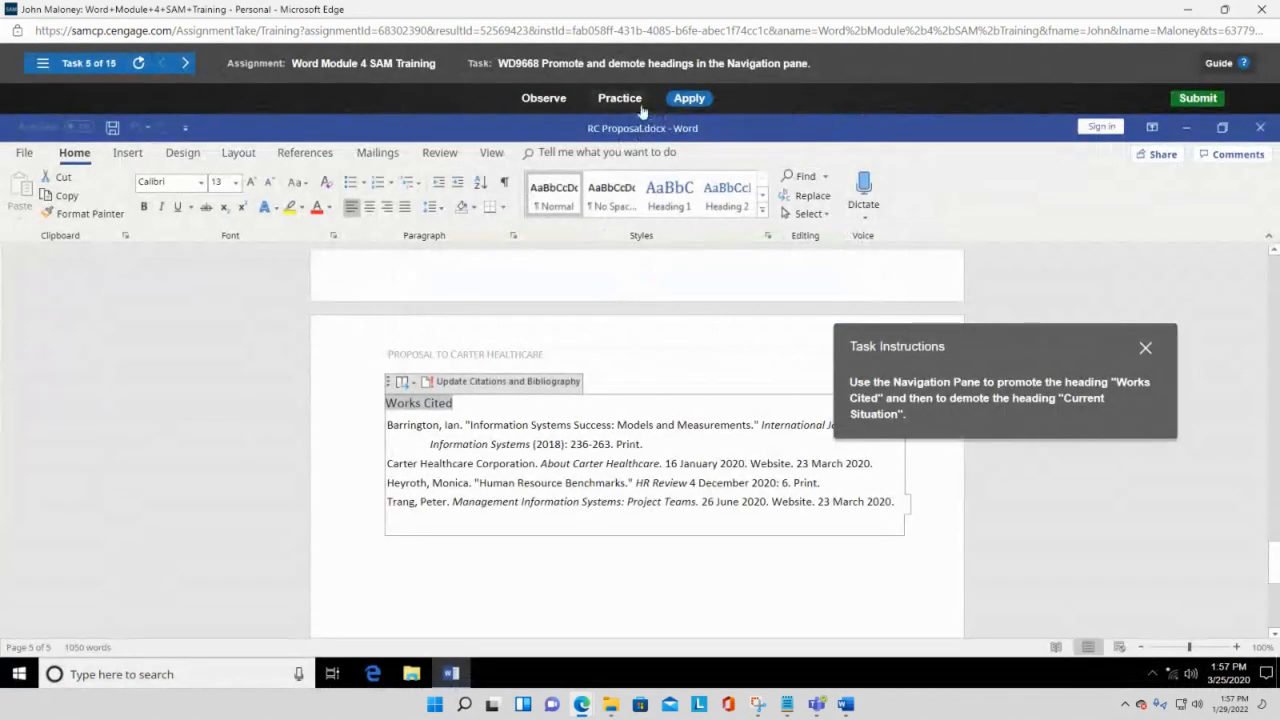
# Switch the task to Practice mode, start the guided practice and display the Navigation pane.
pyautogui.click(615, 99)
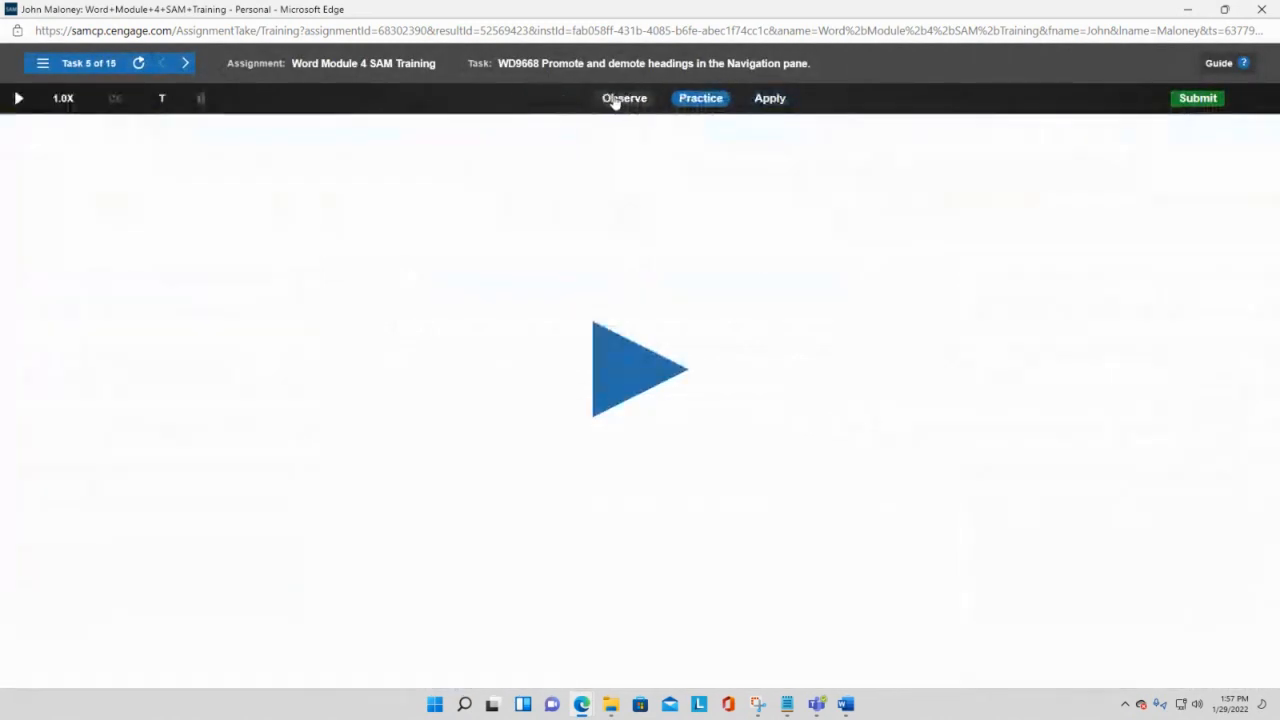
pyautogui.click(628, 377)
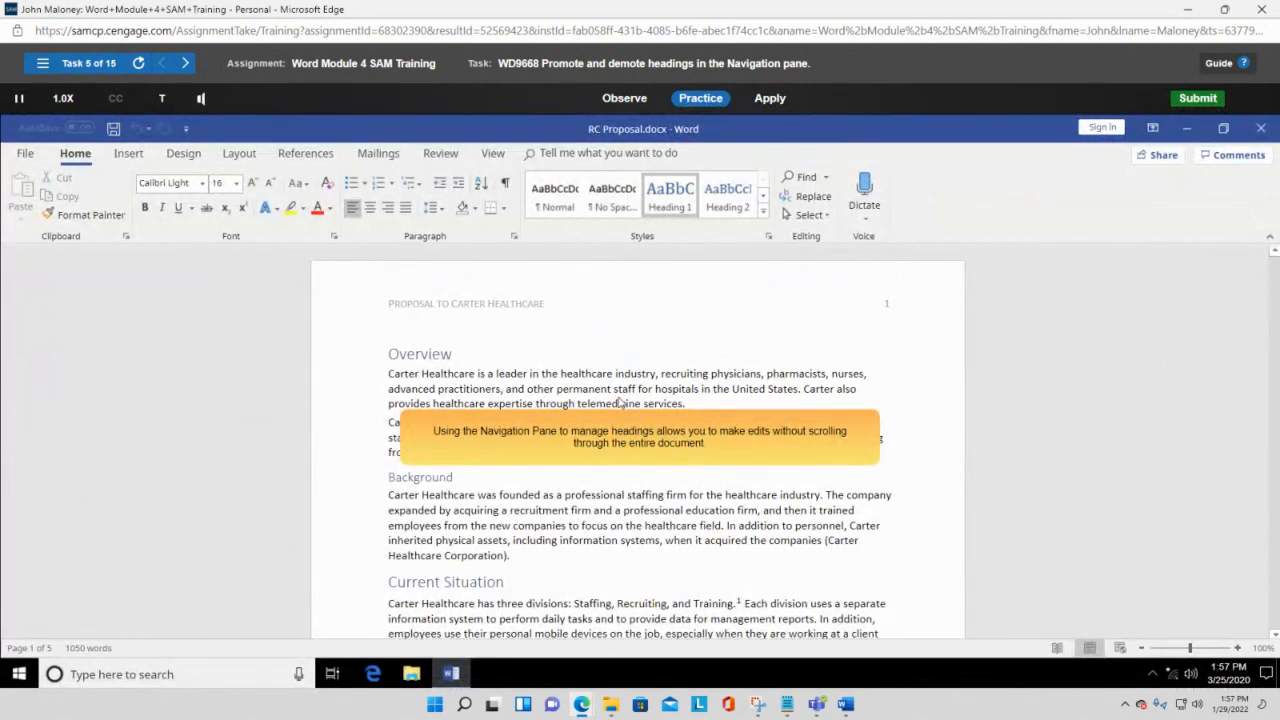
pyautogui.click(565, 448)
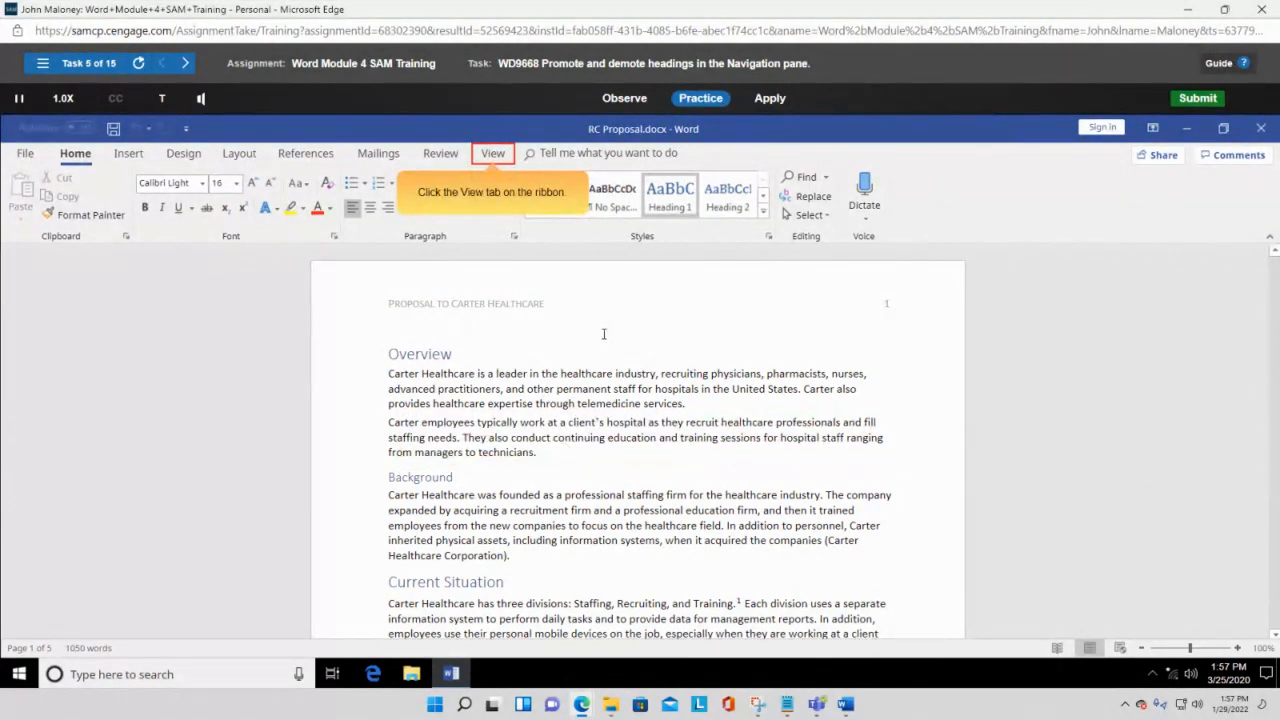
pyautogui.click(490, 151)
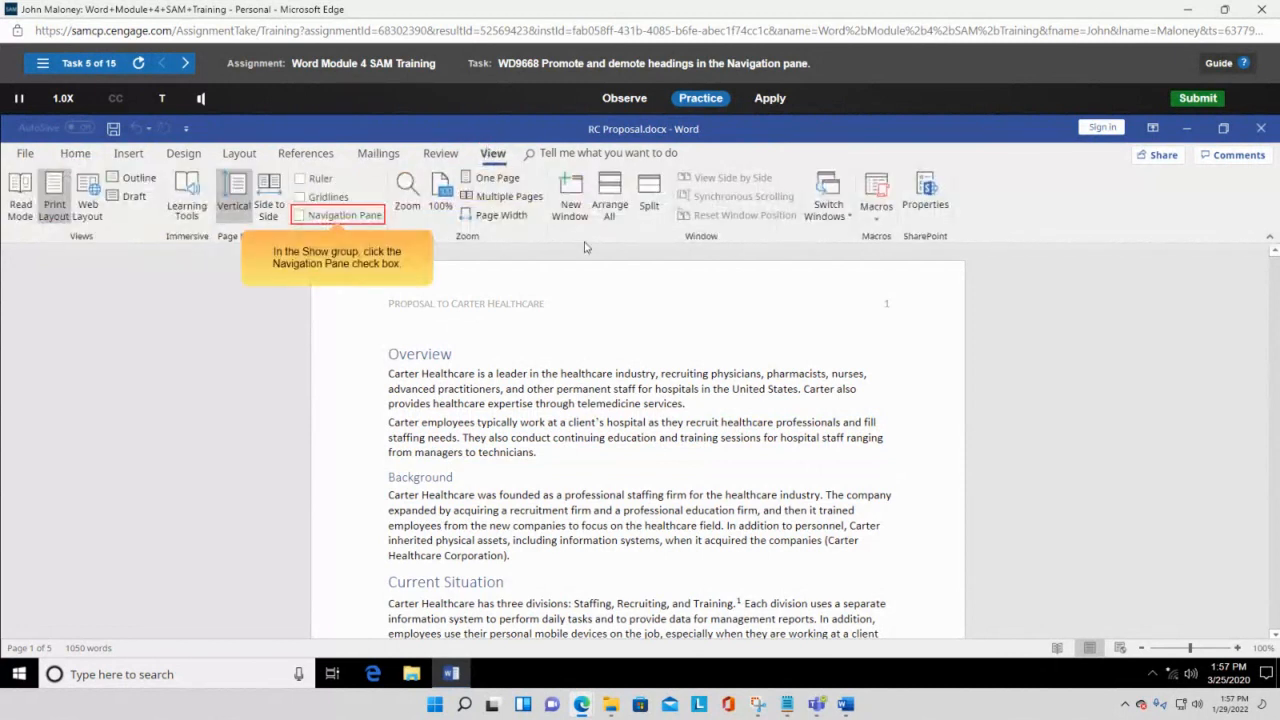
pyautogui.click(299, 216)
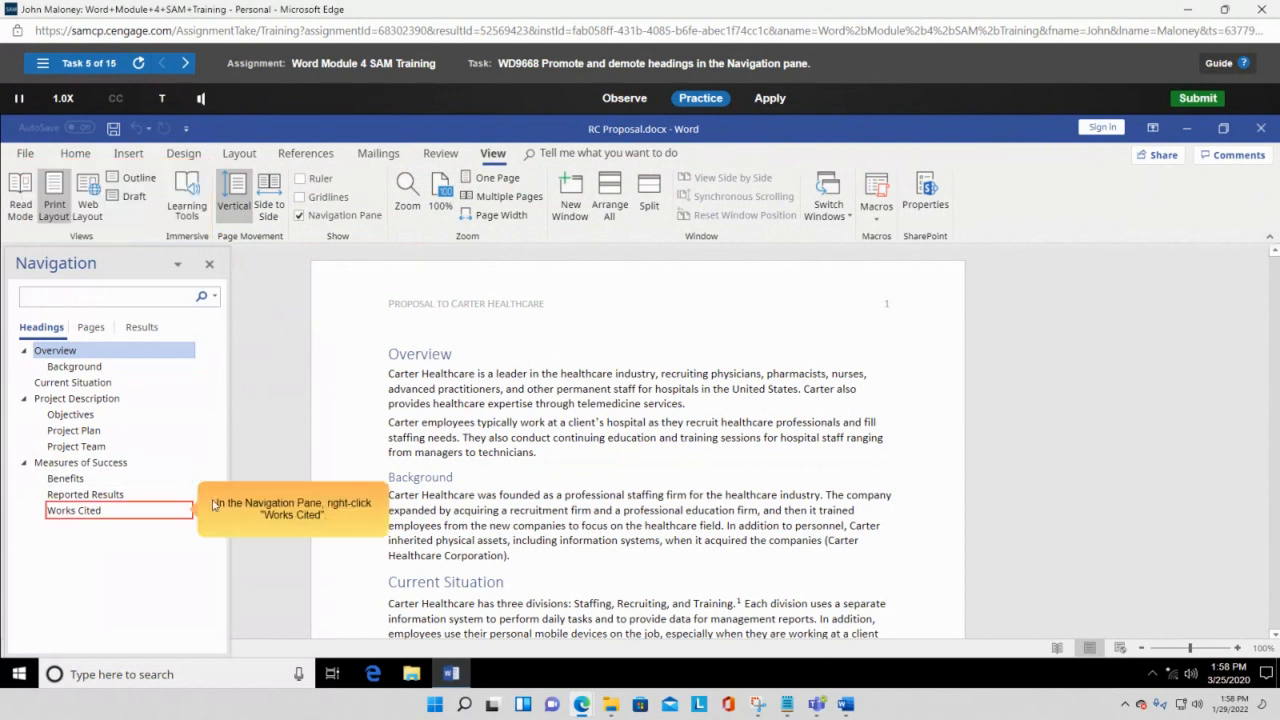
# Complete the guided practice by promoting "Works Cited" and demoting "Current Situation" in the Navigation pane.
pyautogui.rightClick(120, 514)
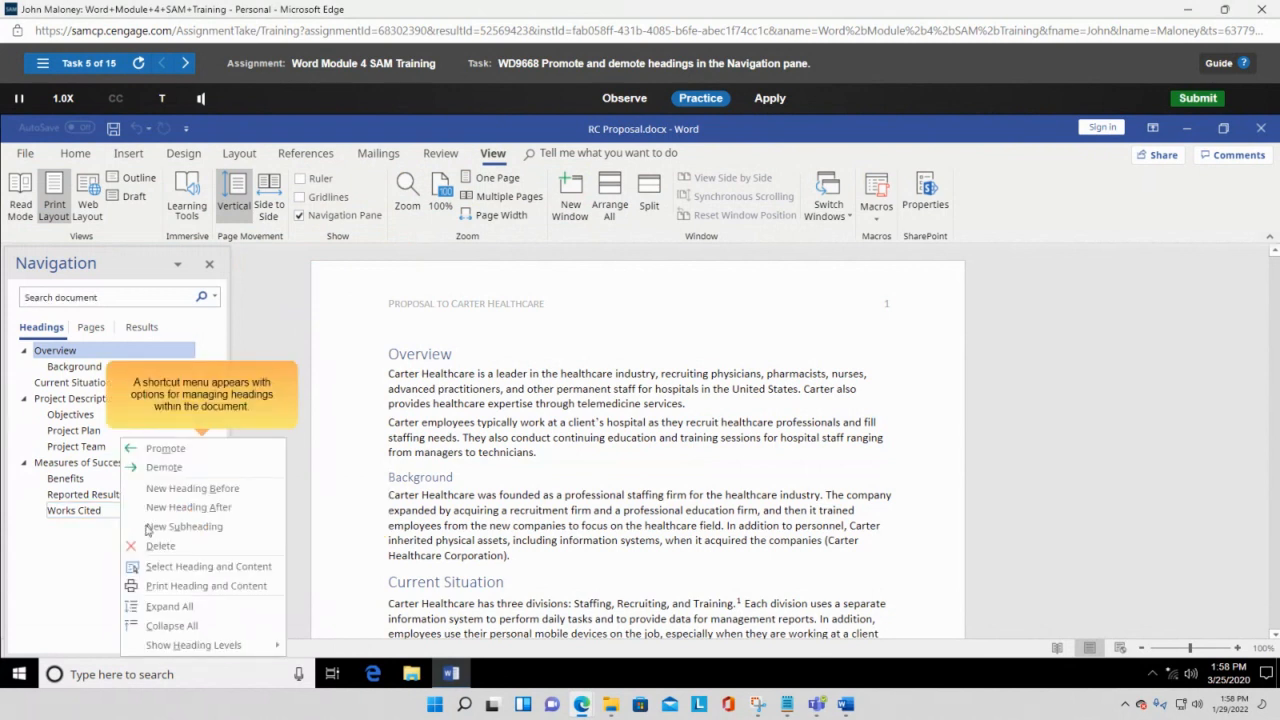
pyautogui.click(166, 449)
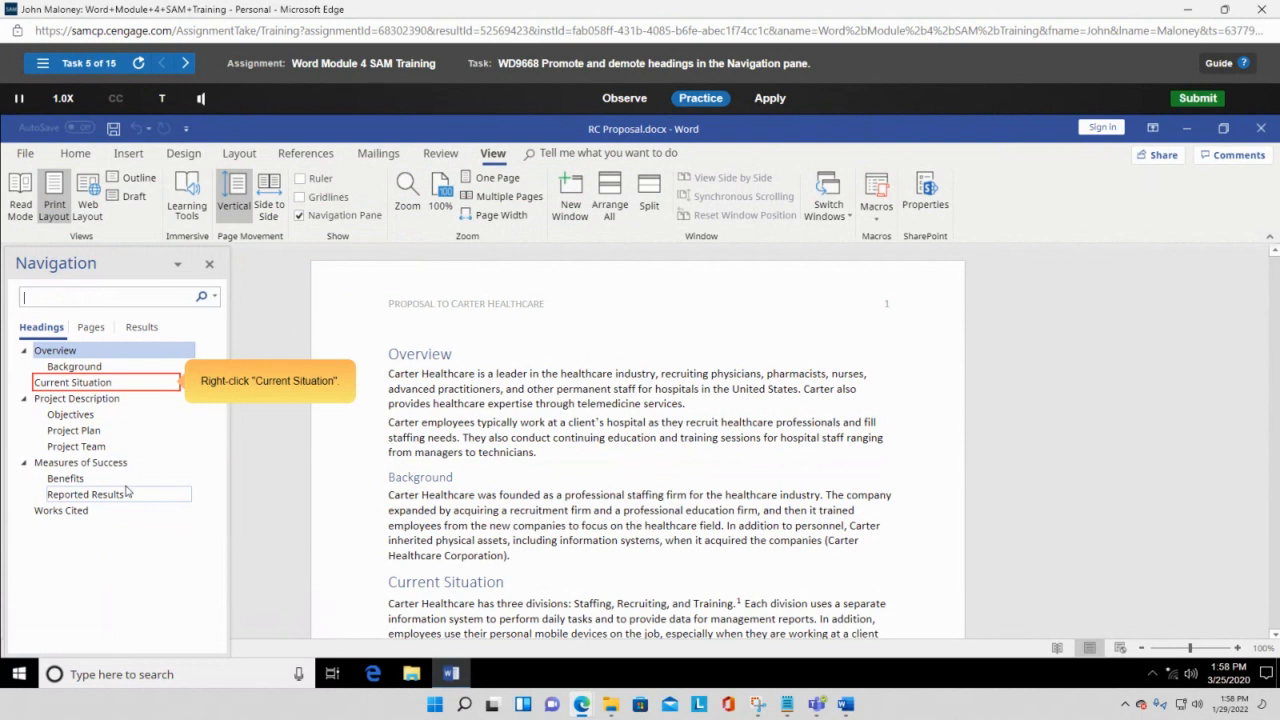
pyautogui.rightClick(72, 385)
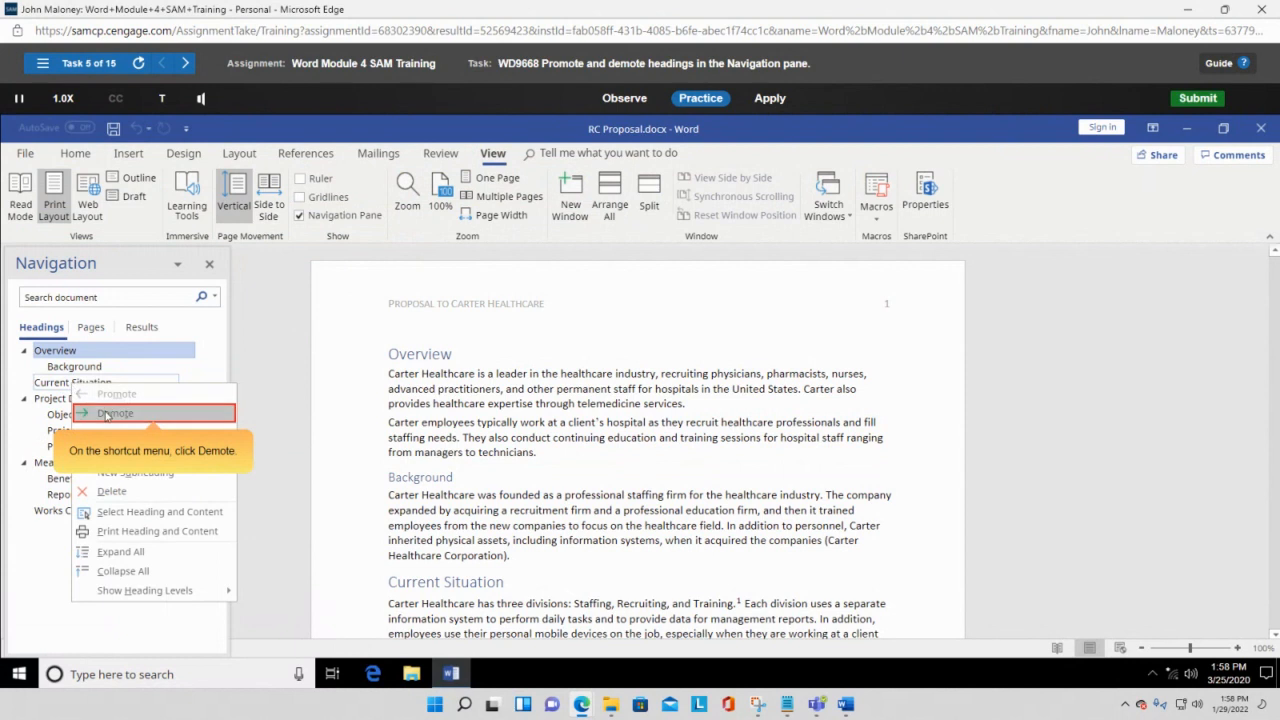
pyautogui.click(114, 413)
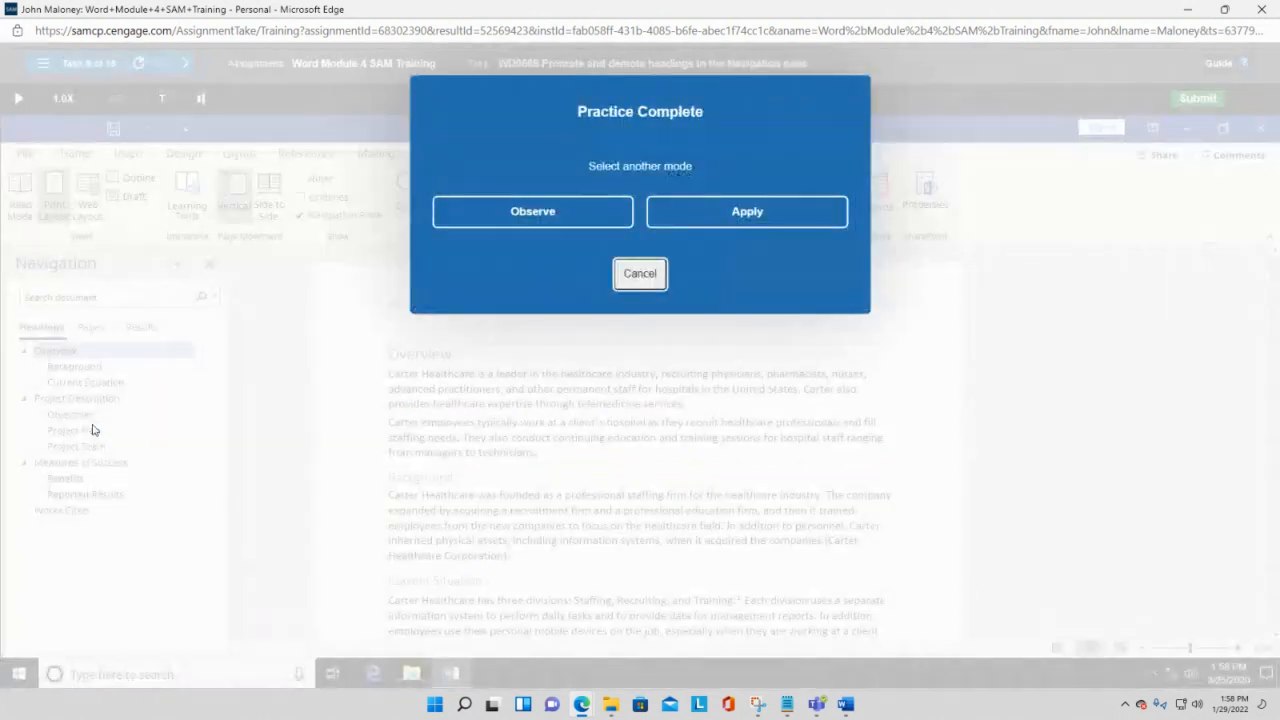
# Switch the task to Apply mode and display the Navigation pane for the RC Proposal document.
pyautogui.click(772, 211)
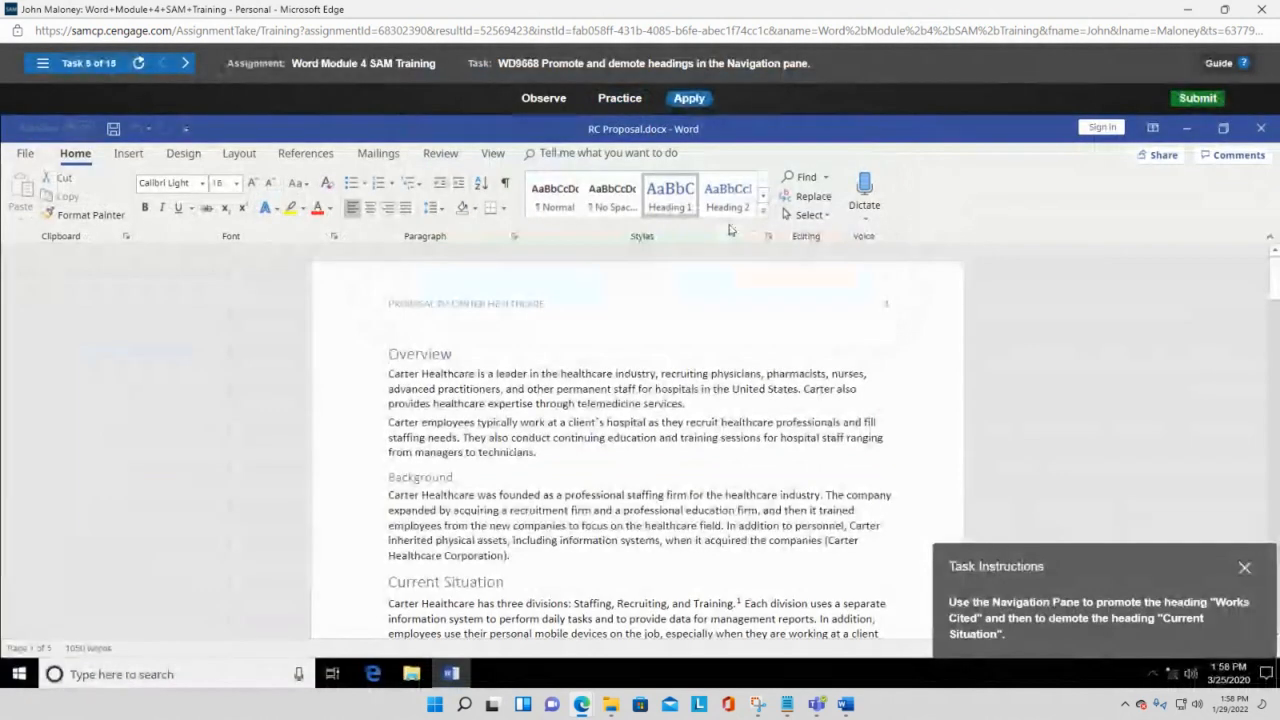
pyautogui.click(492, 153)
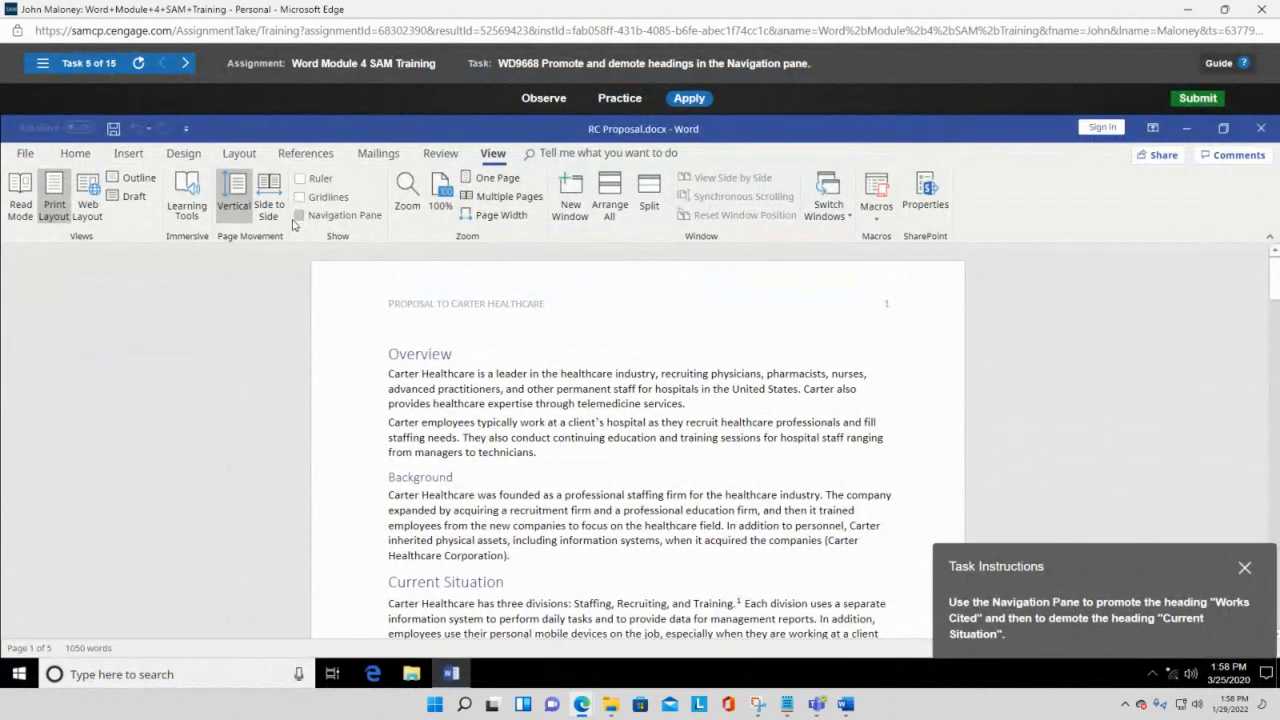
pyautogui.click(298, 216)
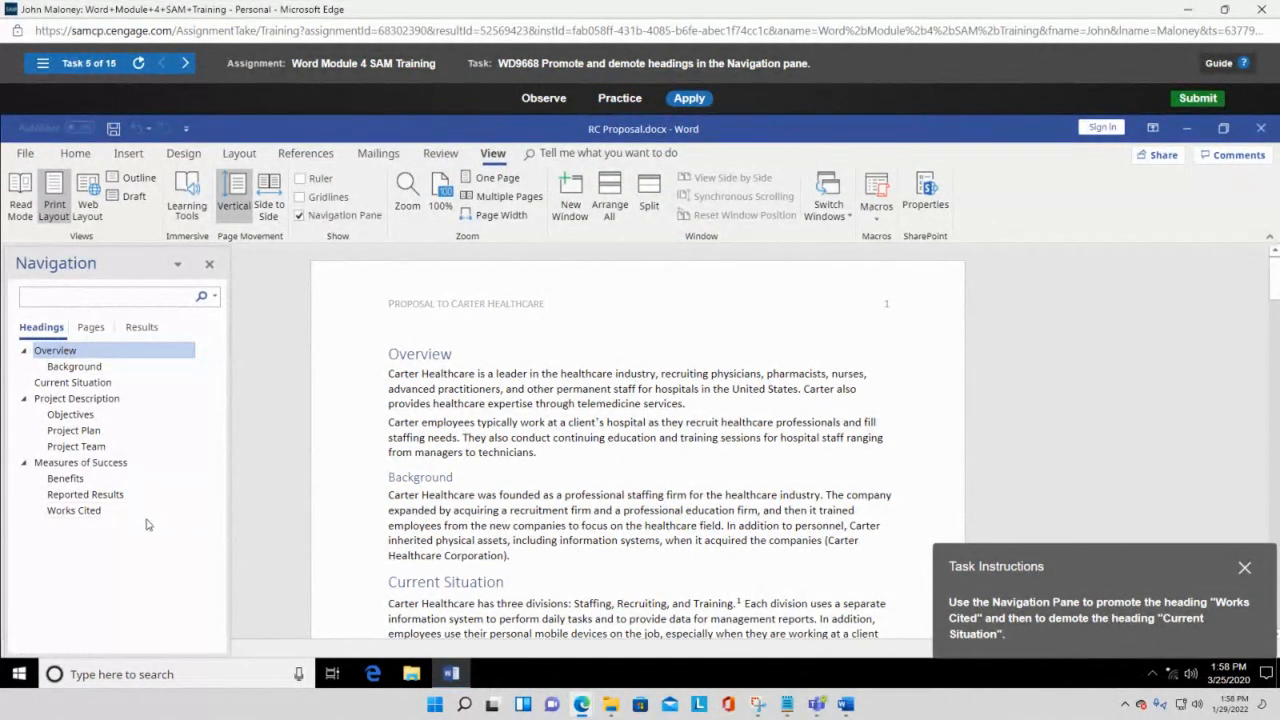
# Promote the "Works Cited" heading and demote the "Current Situation" heading in the Navigation pane.
pyautogui.rightClick(87, 516)
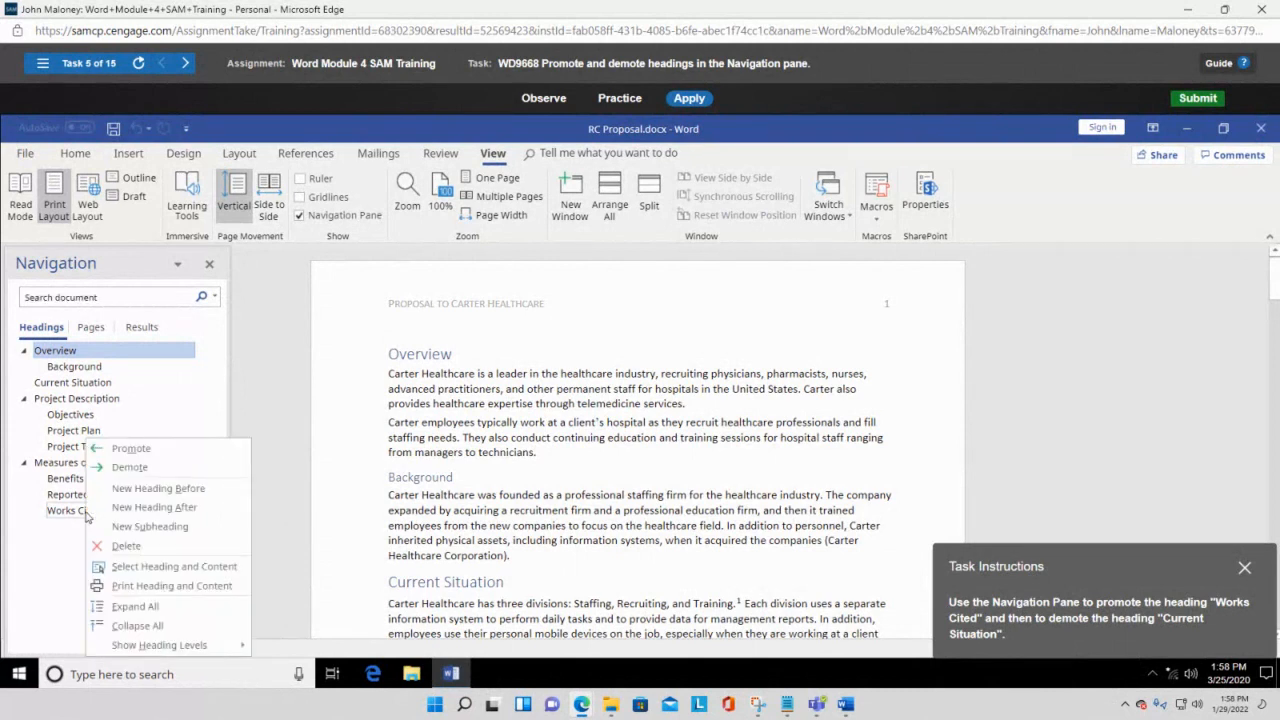
pyautogui.click(150, 449)
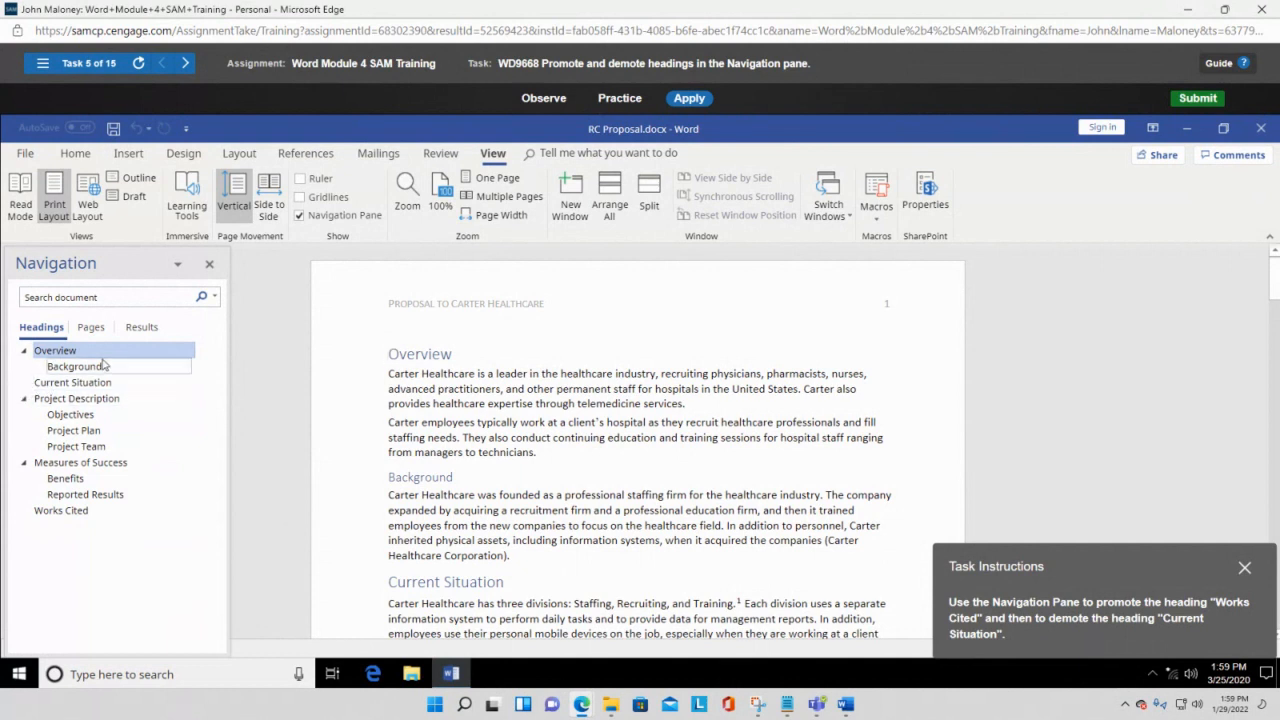
pyautogui.rightClick(58, 388)
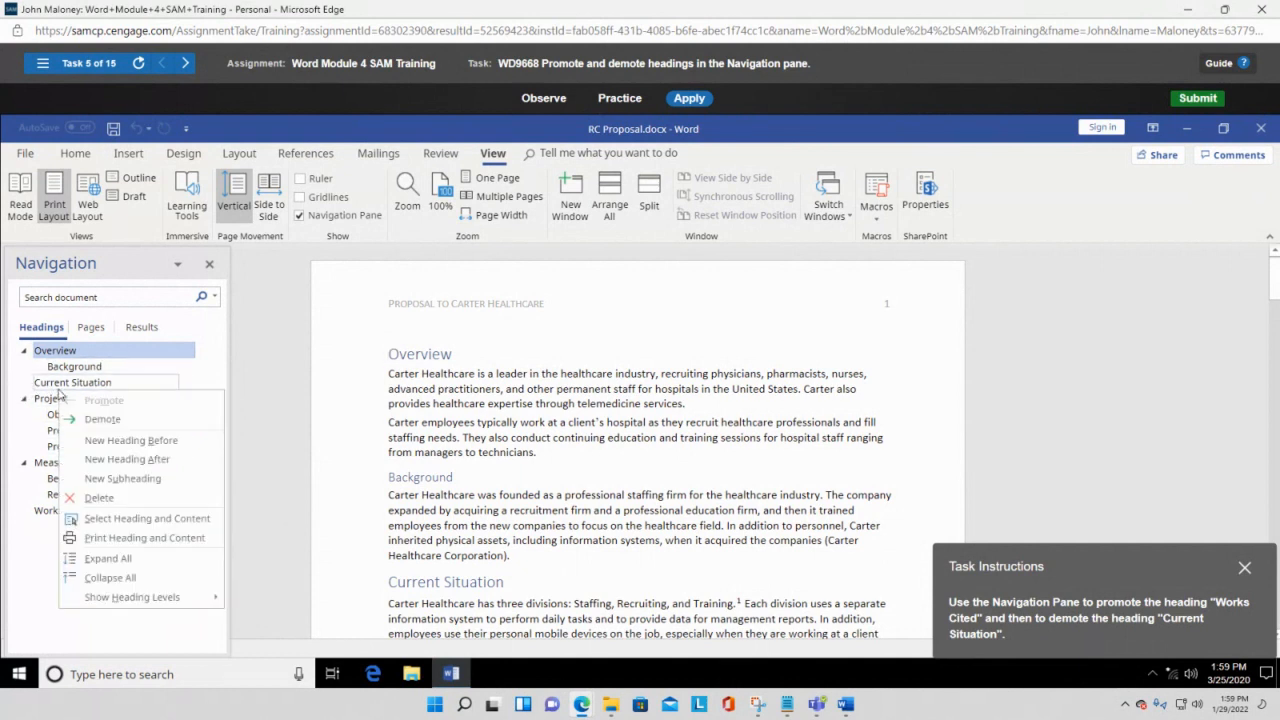
pyautogui.click(104, 420)
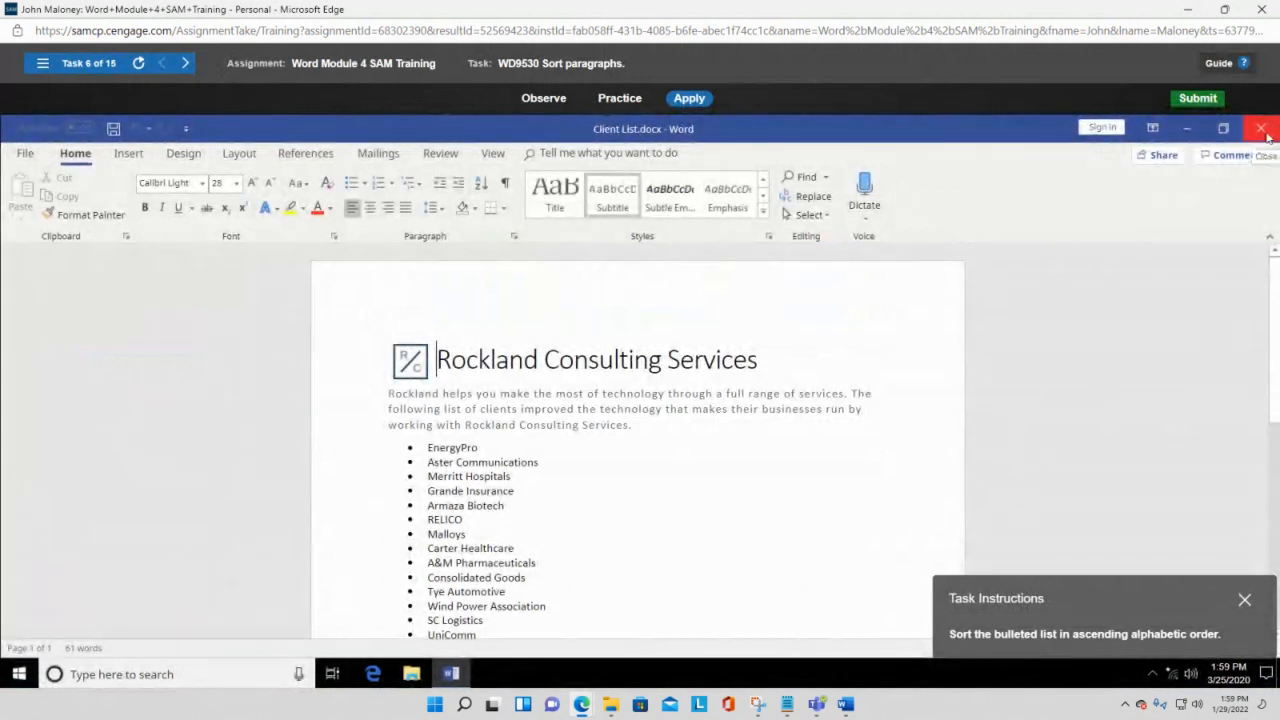
# Close the Word Module 4 SAM Training window, exit the activity and collapse all folders in the MindTap course outline.
pyautogui.click(1261, 9)
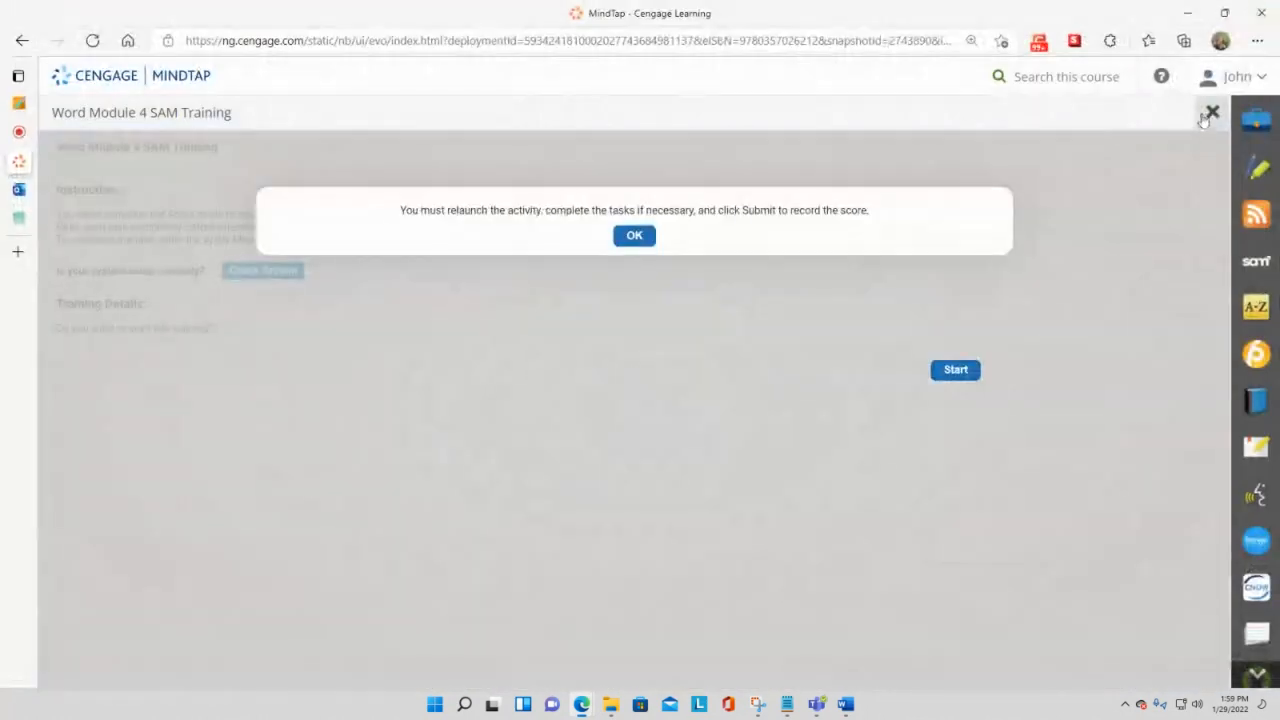
pyautogui.click(1211, 115)
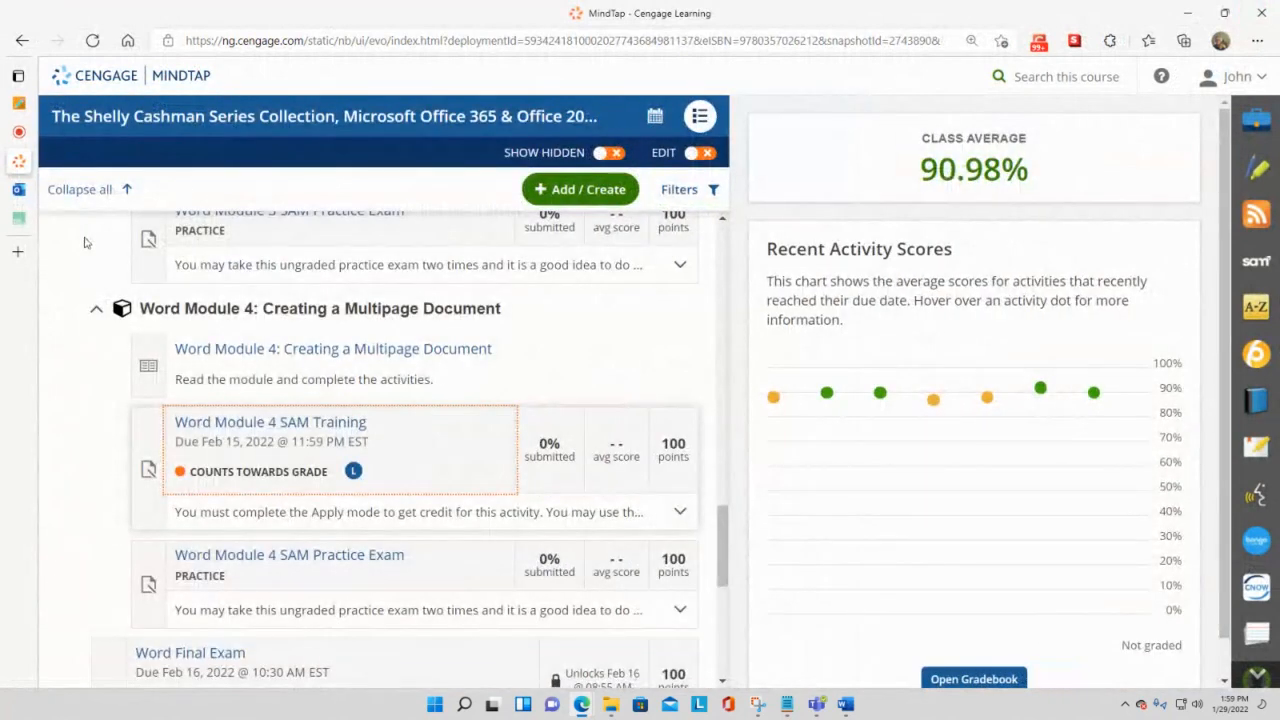
pyautogui.click(82, 194)
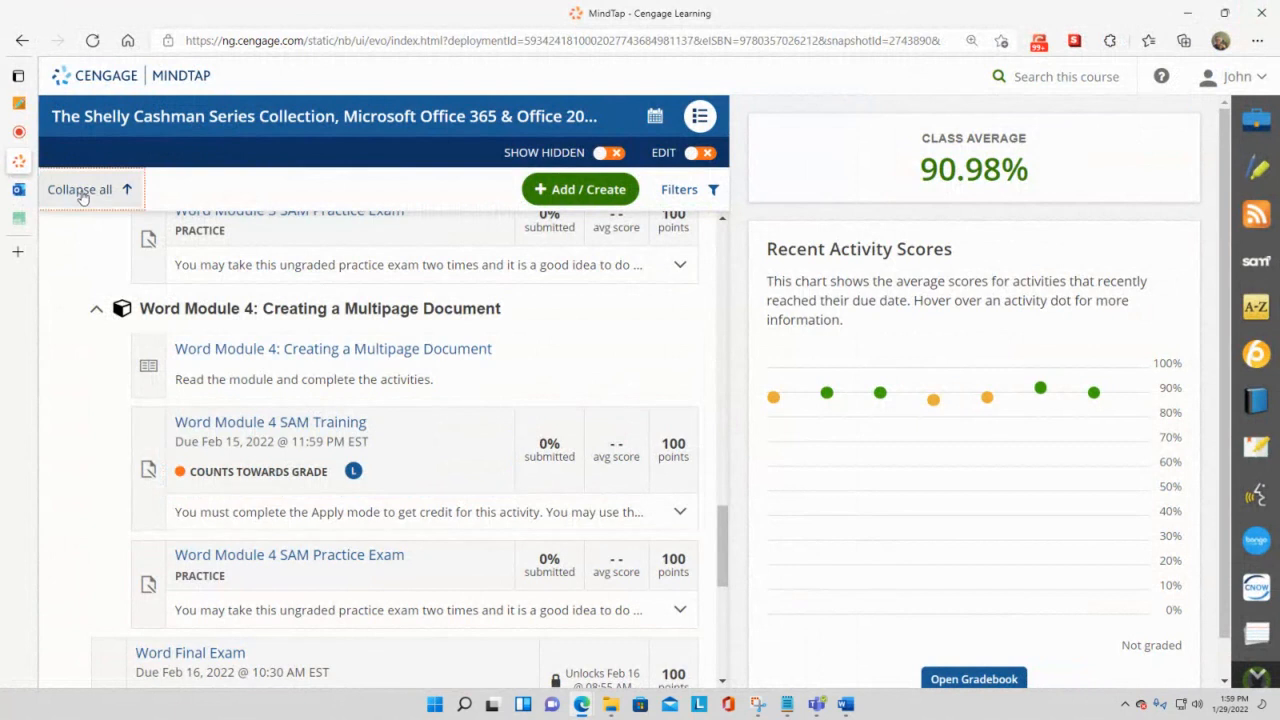
# Expand the Word folder and Word Module 1 in the course outline to examine the SAM Training's submission and score figures.
pyautogui.scroll(3, 283, 457)
pyautogui.click(230, 481)
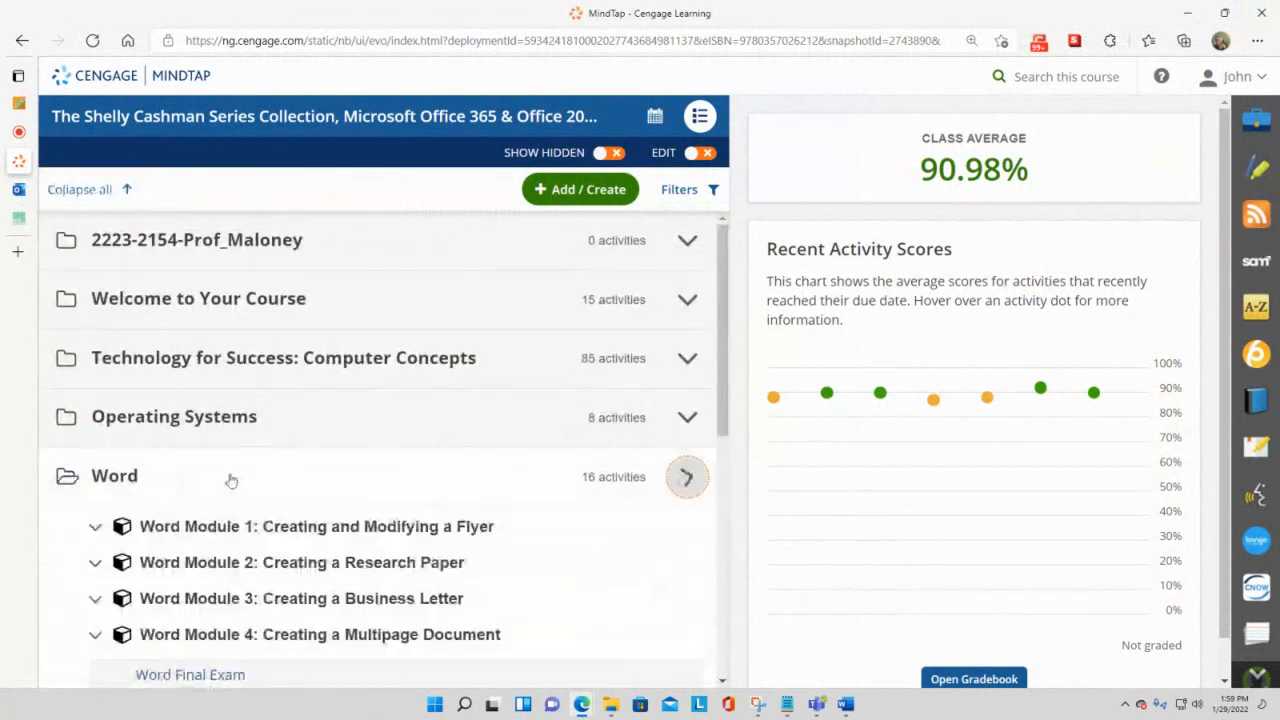
pyautogui.click(254, 462)
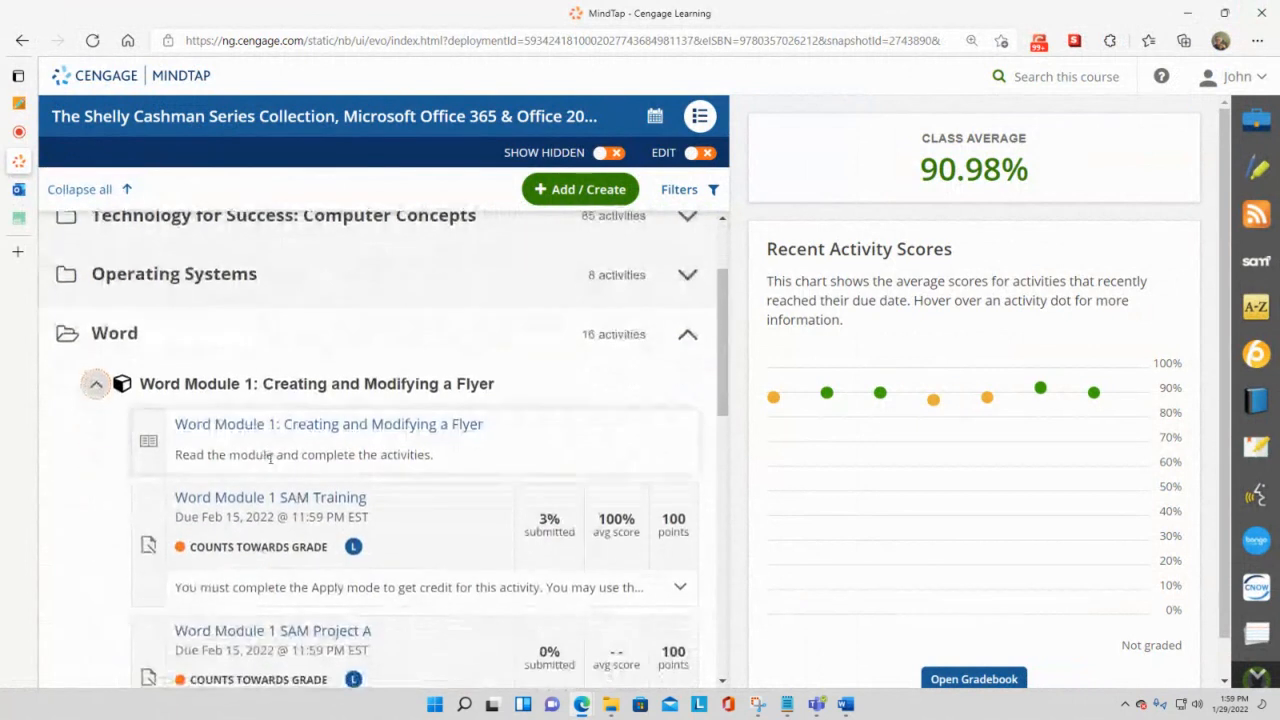
pyautogui.scroll(-2, 283, 480)
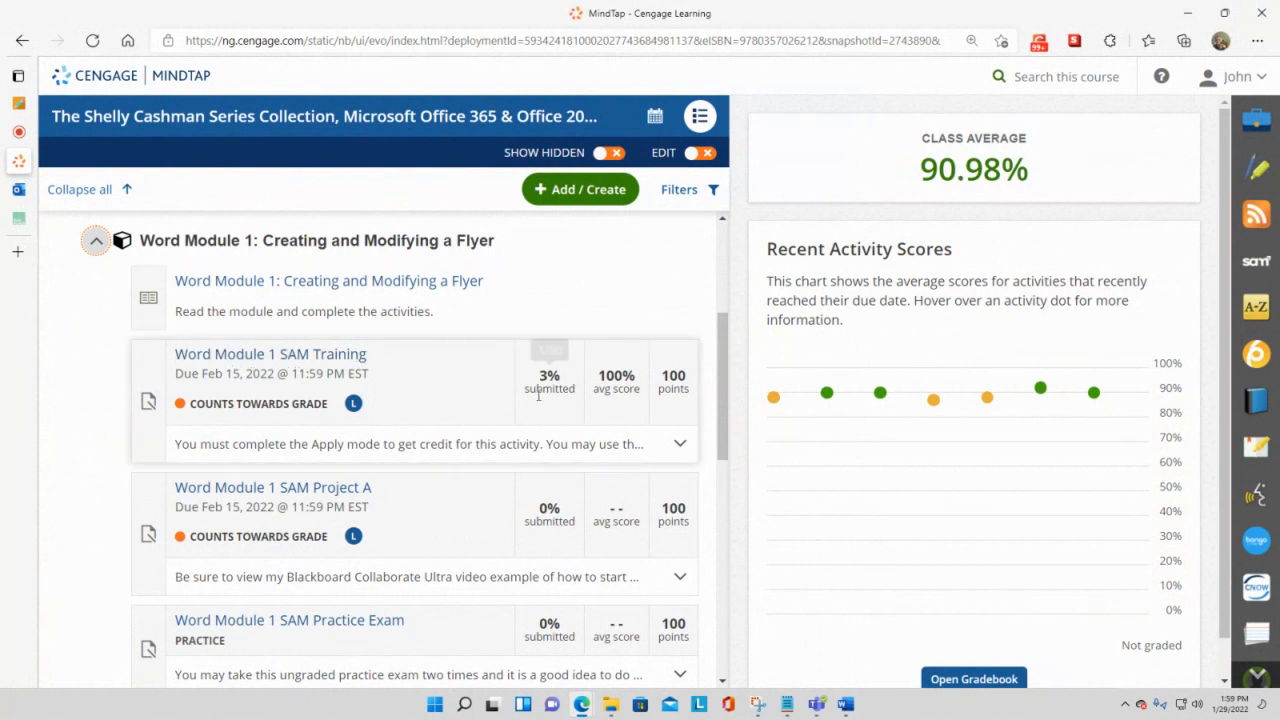
# Switch to the Bb Collaborate session for the MS Word demonstration and open its session options.
pyautogui.moveTo(20, 106)
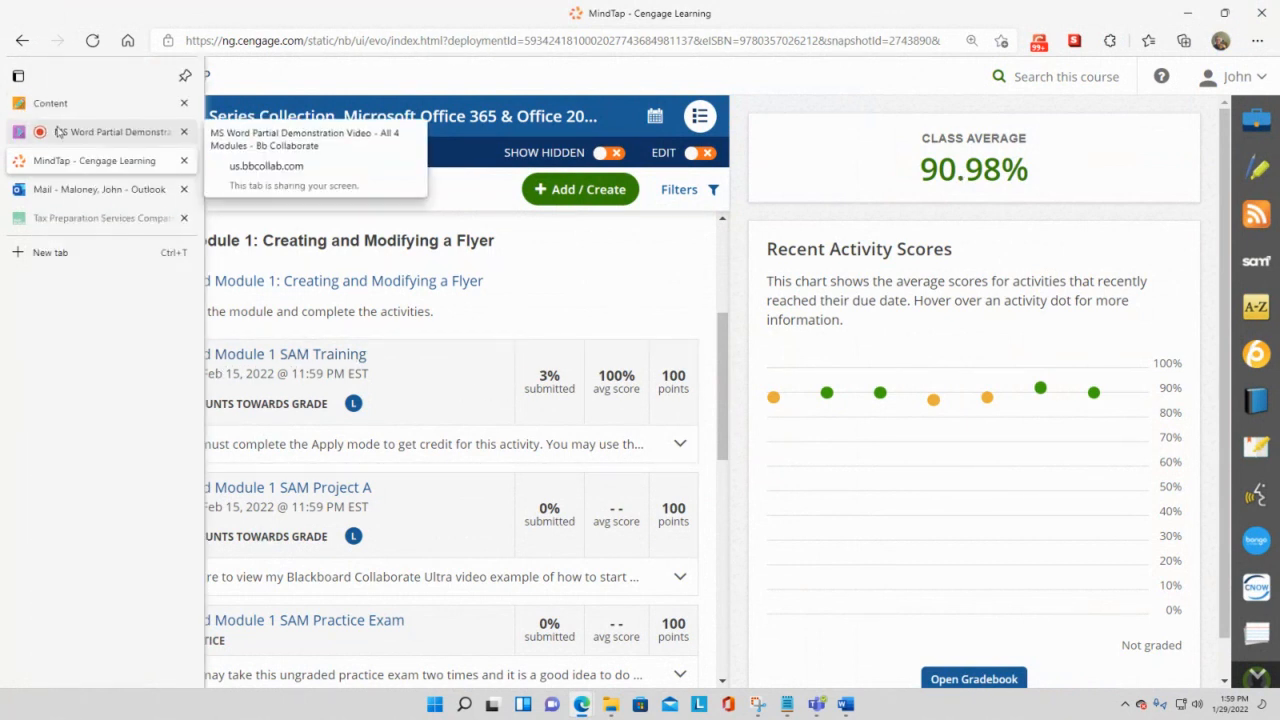
pyautogui.click(59, 131)
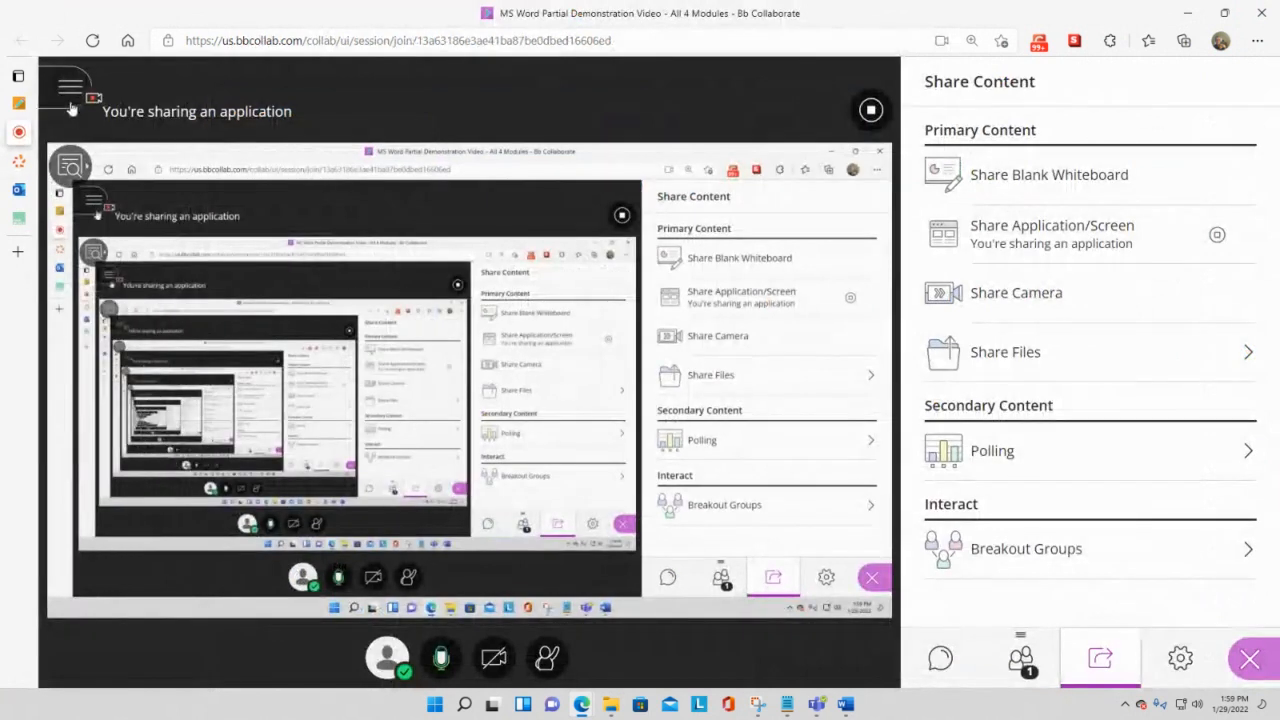
pyautogui.click(70, 90)
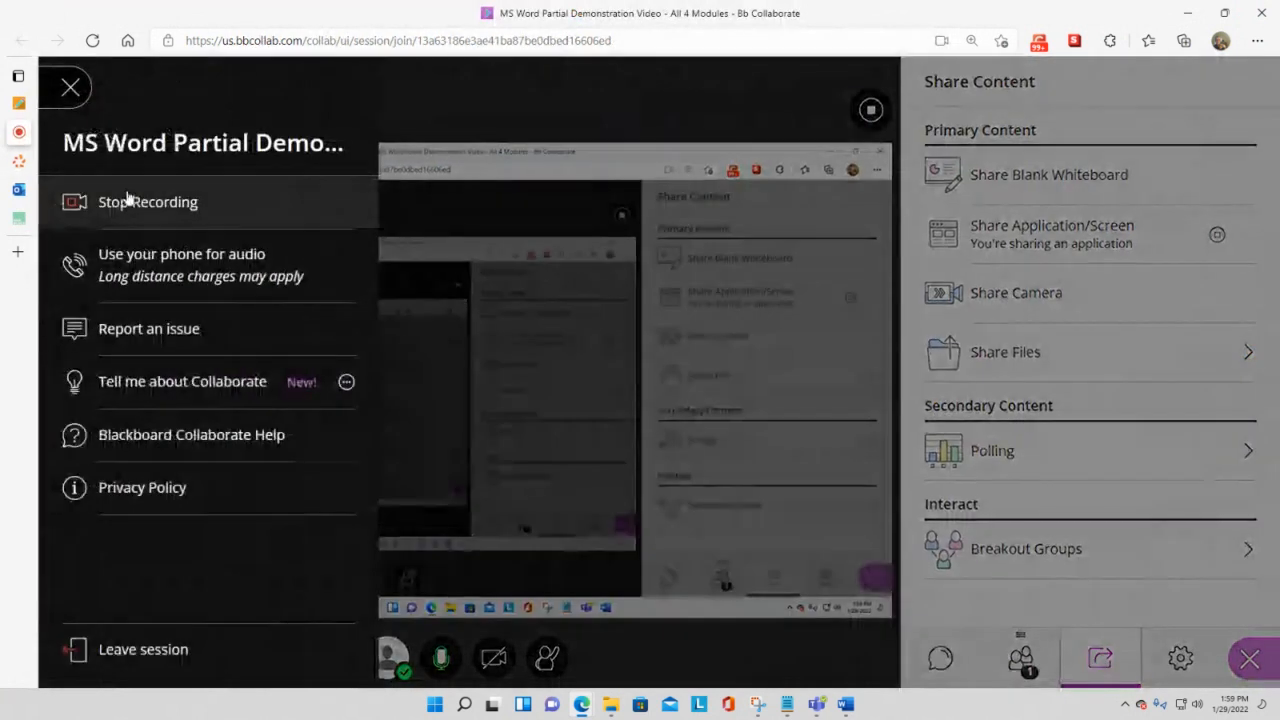